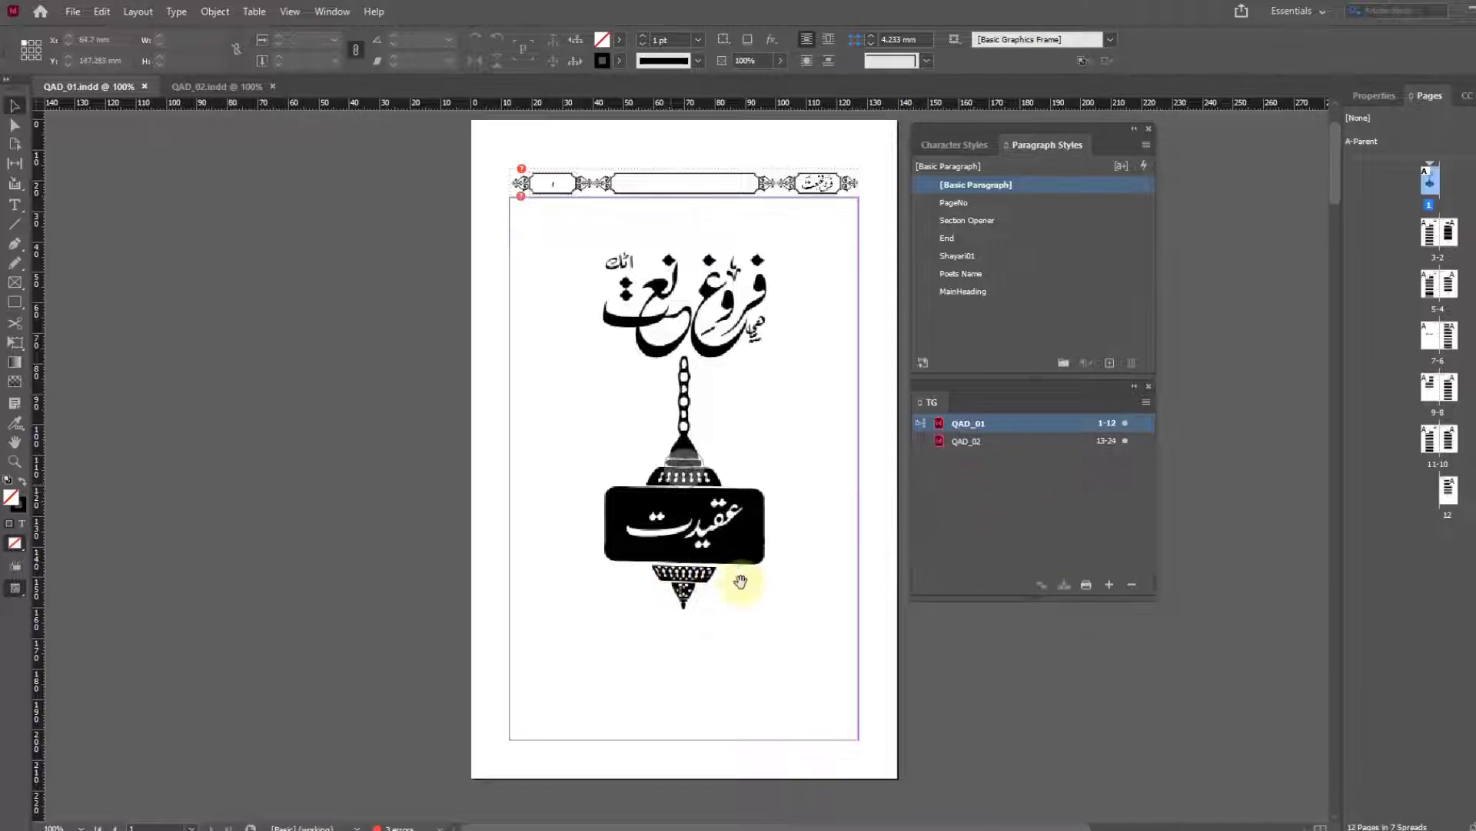
Browse to the spread of pages 2 and 3 and check which paragraph style the main heading on page 2 uses.
scroll(787, 550, "down", 5)
scroll(787, 542, "down", 3)
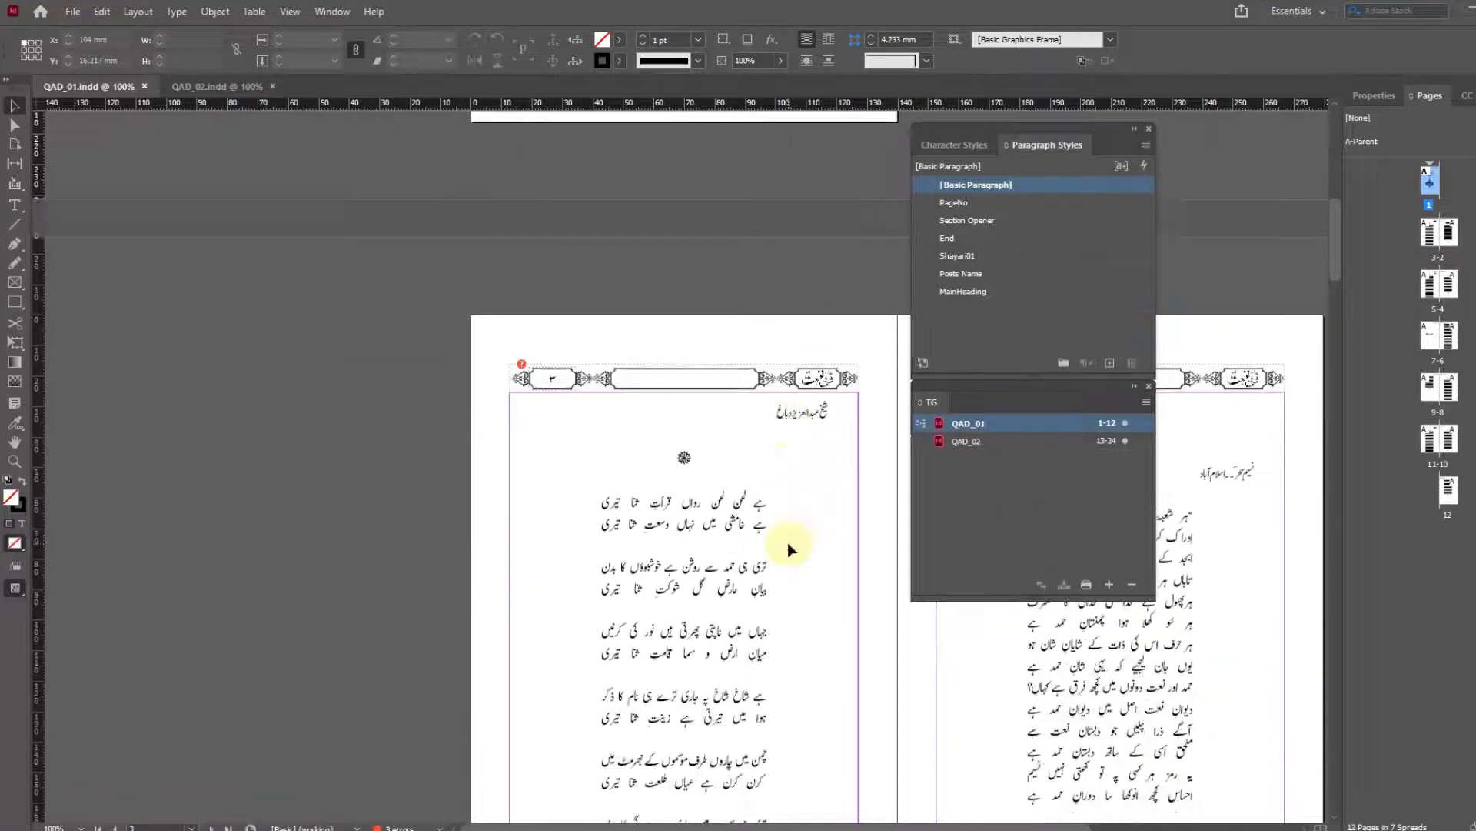
left_click_drag(801, 547, 419, 372)
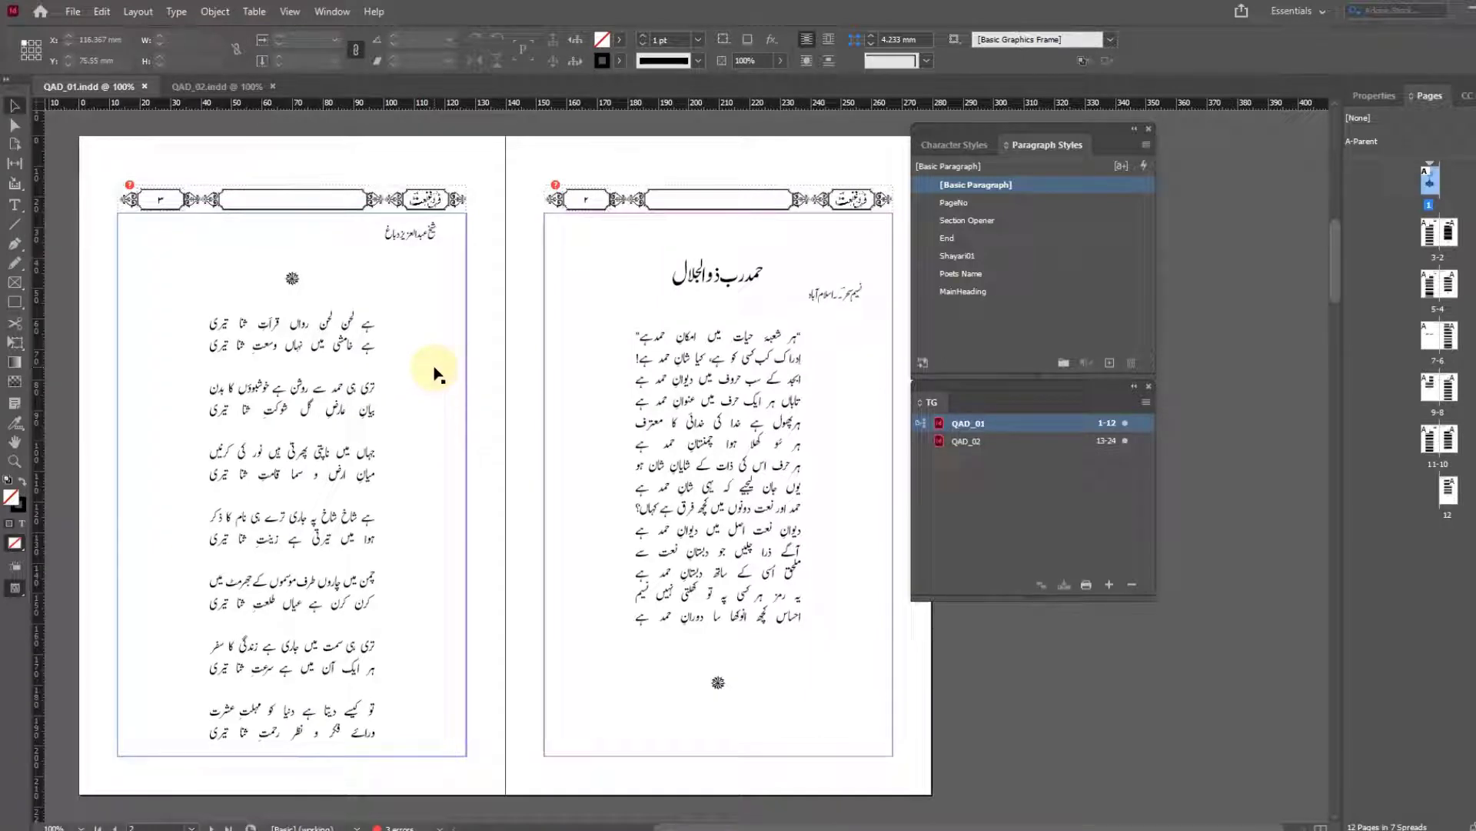
left_click(14, 205)
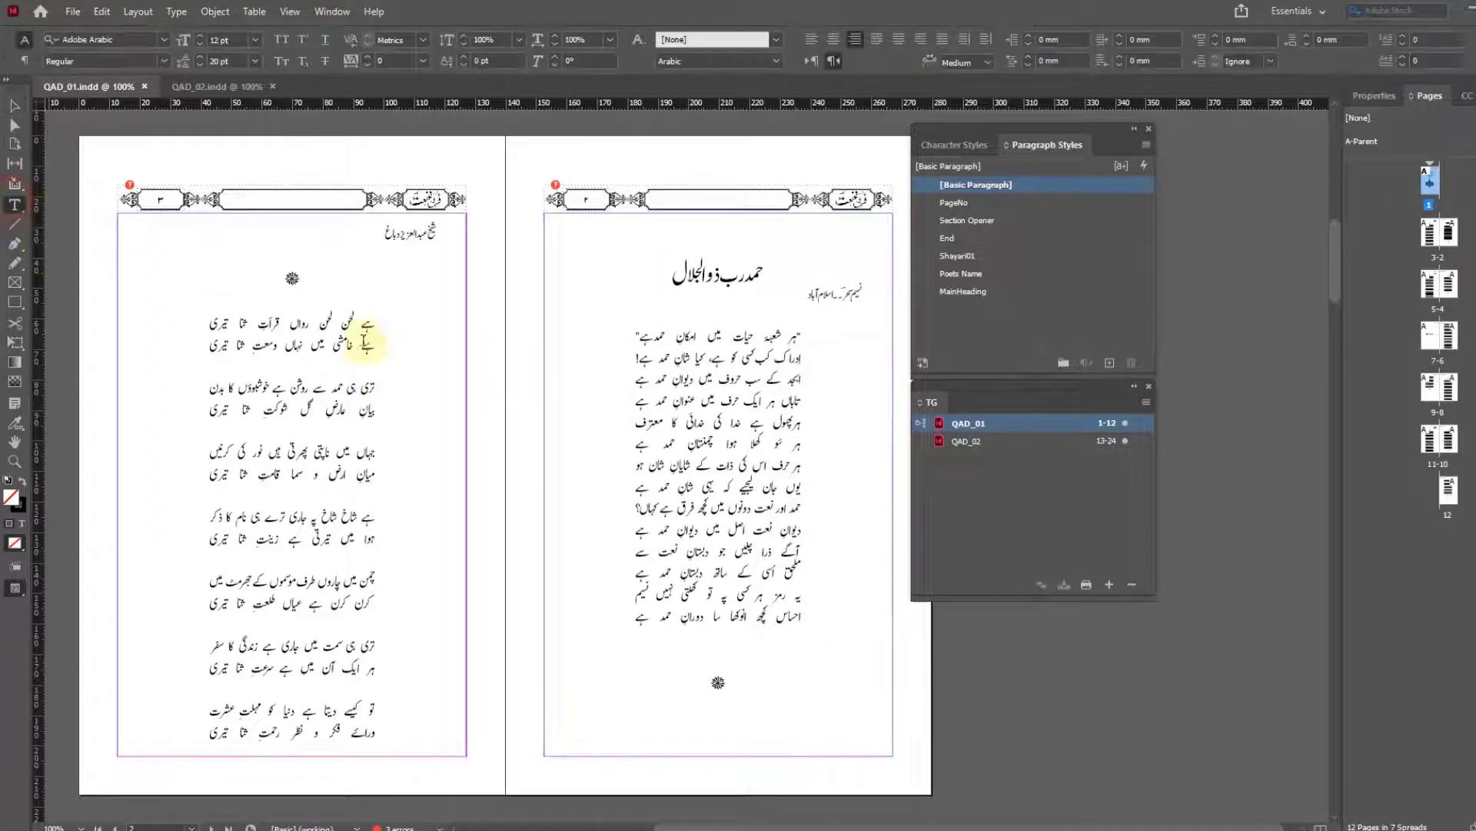
scroll(849, 333, "up", 5)
scroll(849, 333, "down", 4)
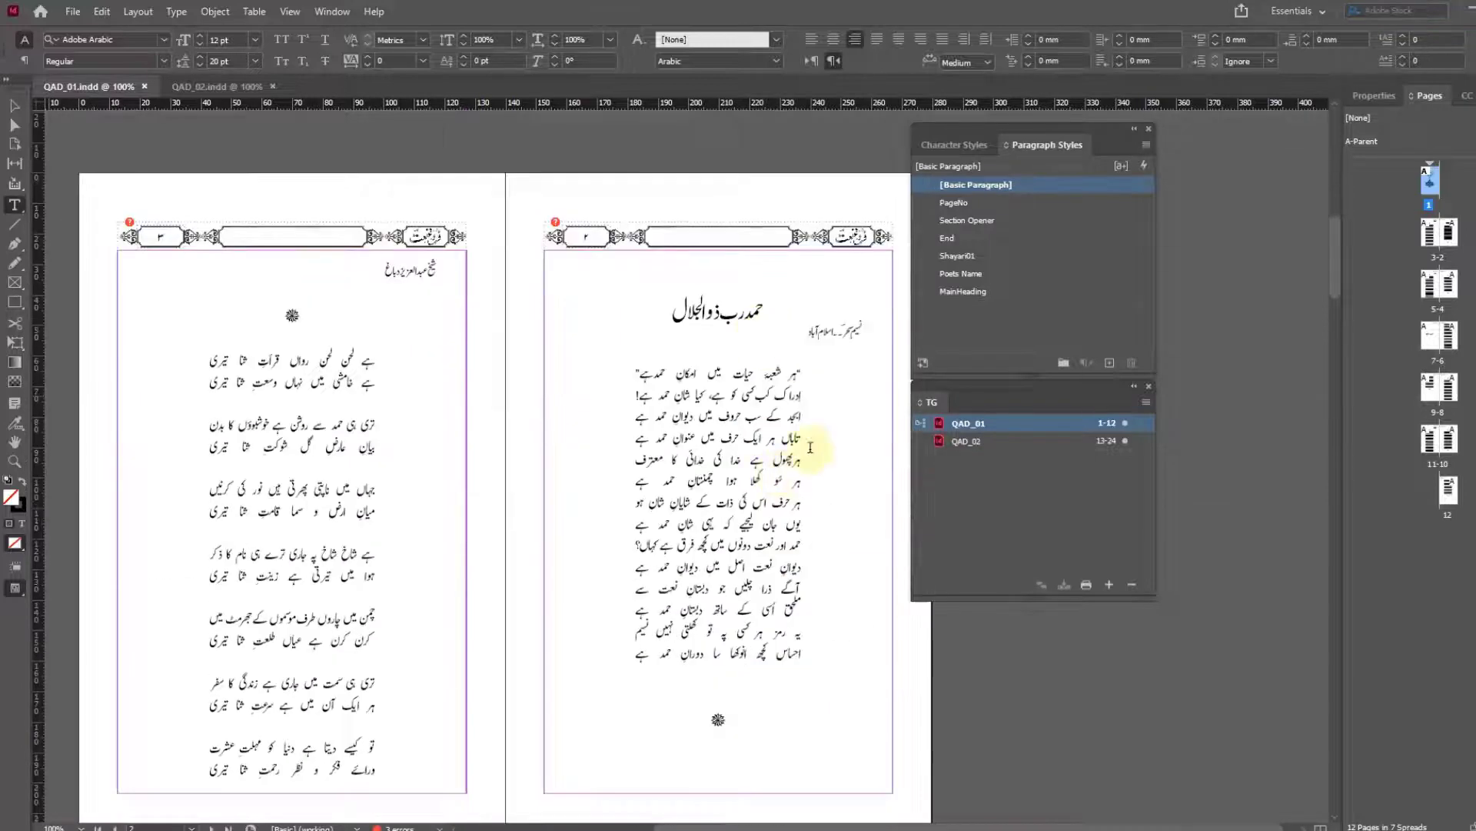
left_click(714, 319)
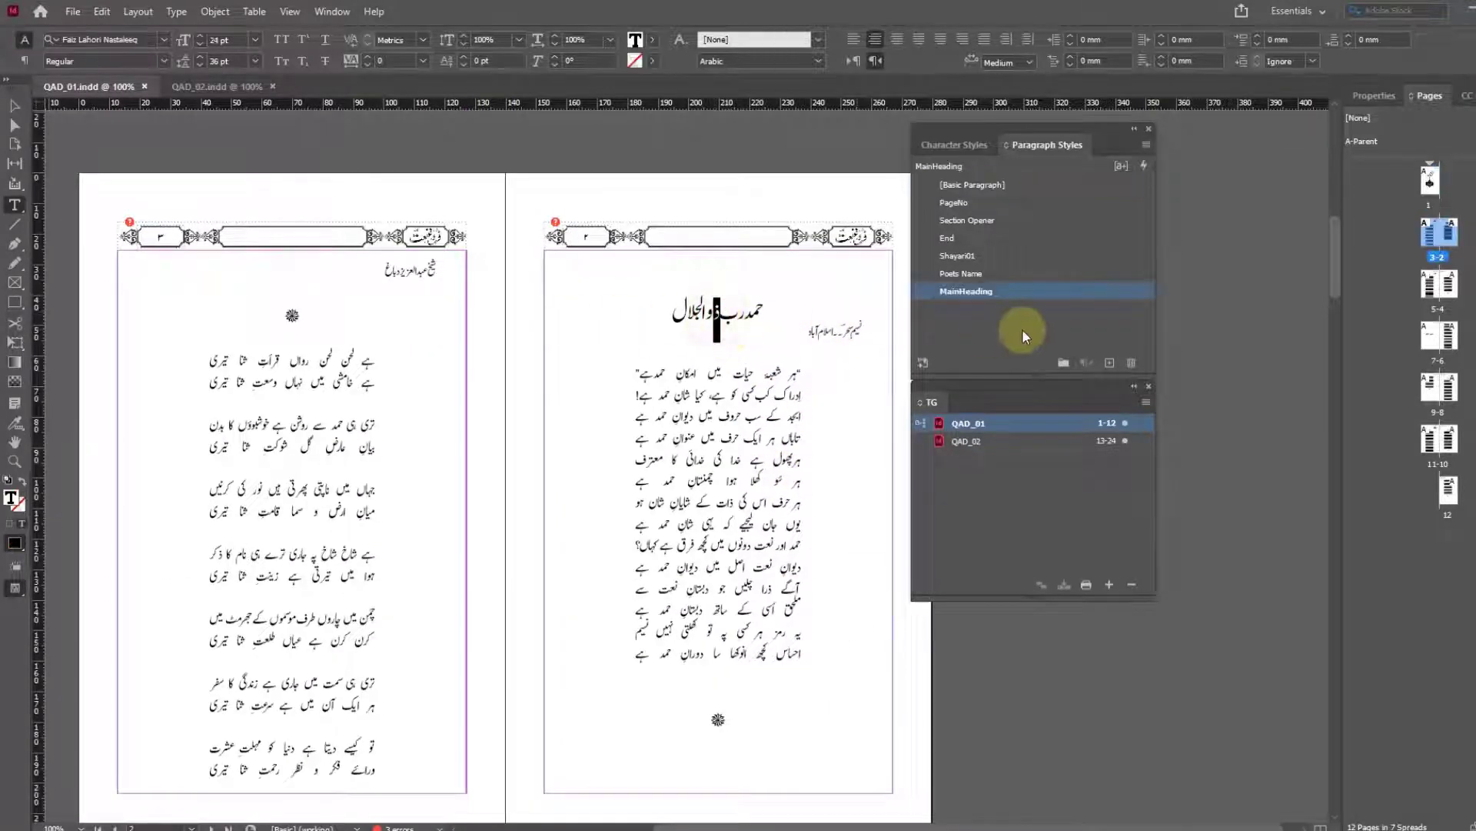
left_click(716, 313)
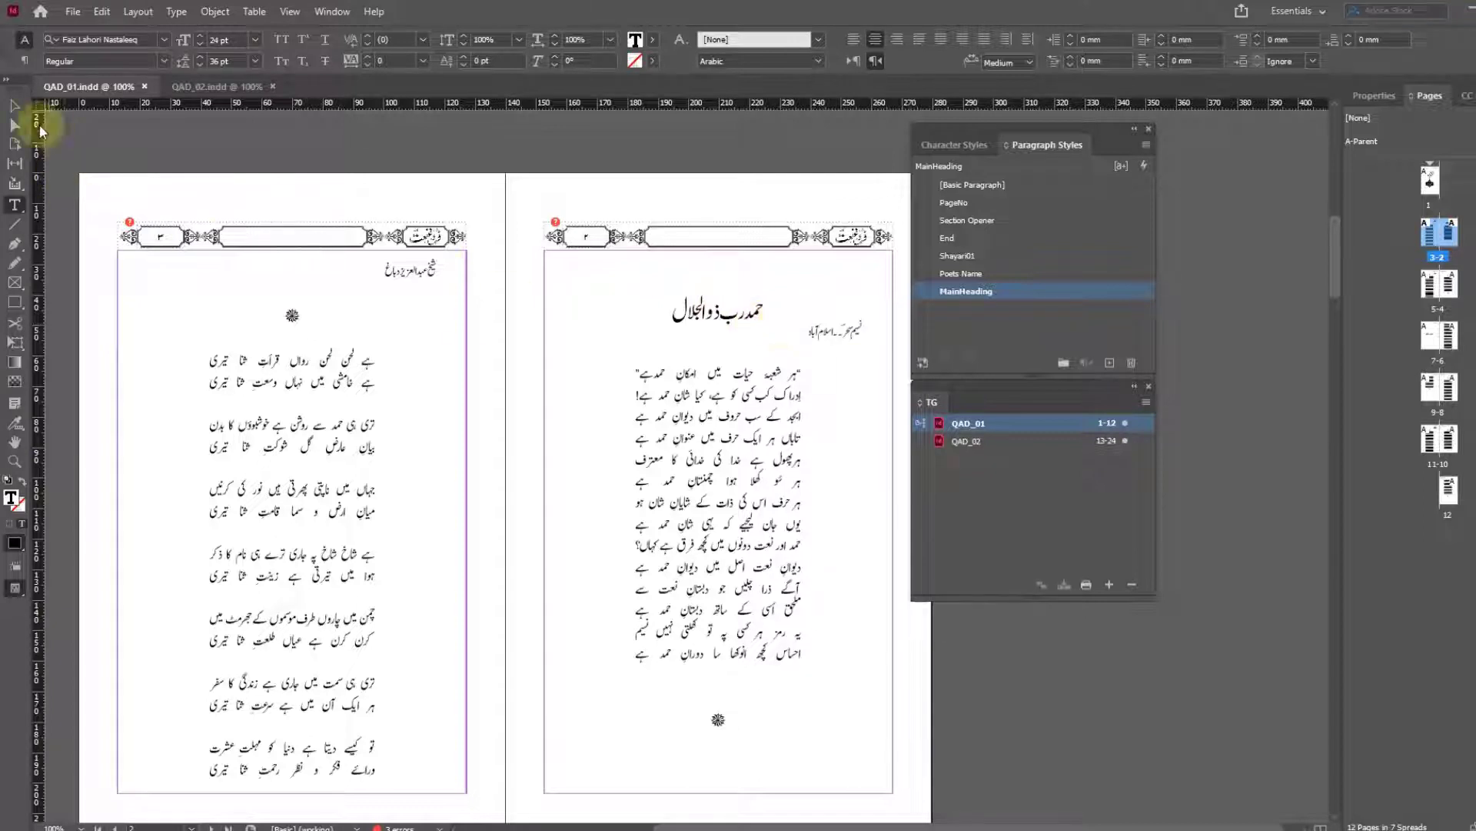
Leave text editing and start a new paragraph style named "fehrist heading".
left_click(14, 105)
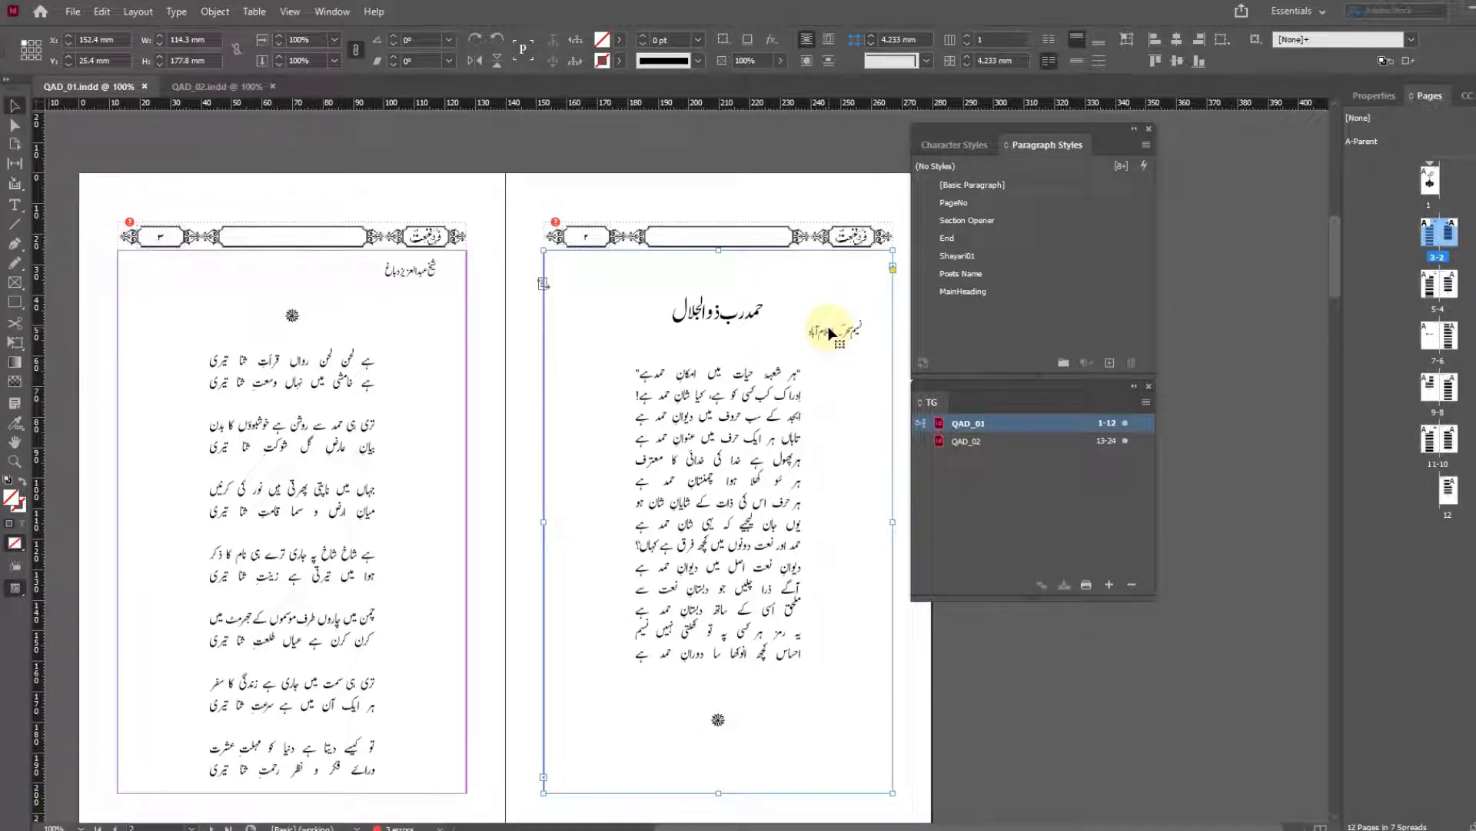
left_click(1109, 362, "alt")
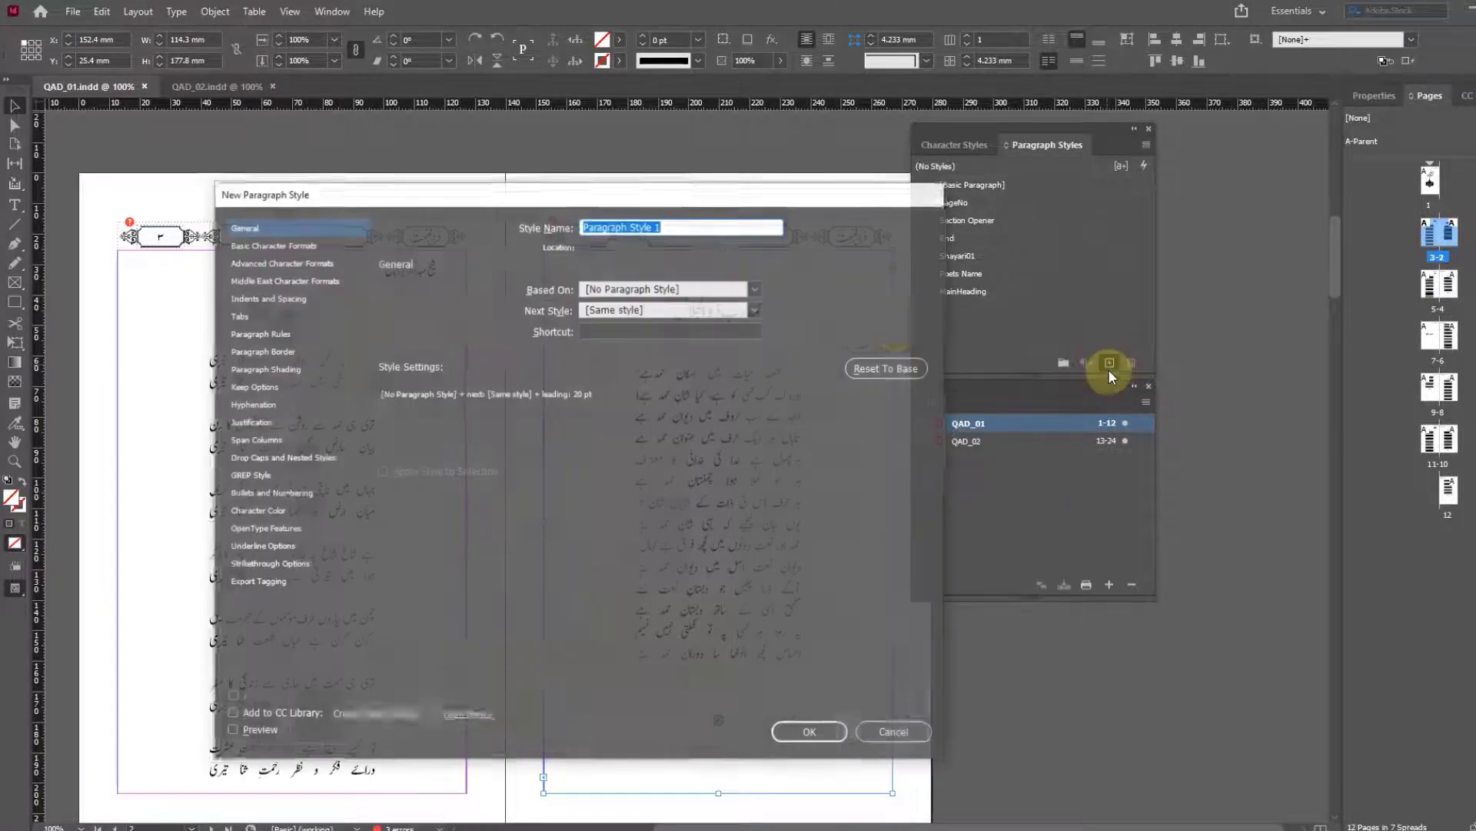
type("fehrist heading")
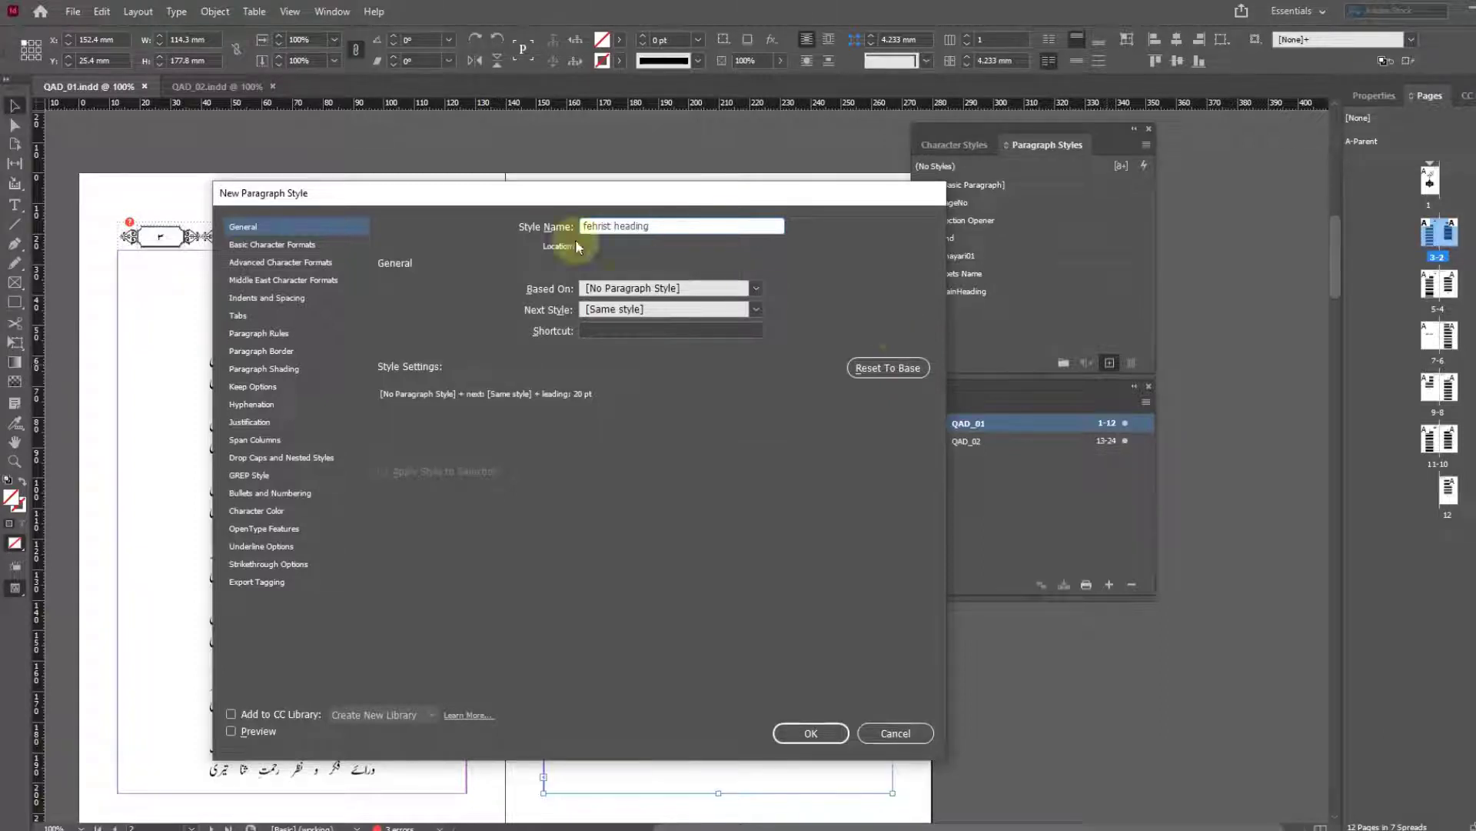
Set the fehrist heading style's font to Faiz Lahori Nastaleeq at 24 pt with 48 pt leading.
left_click(288, 244)
left_click(522, 302)
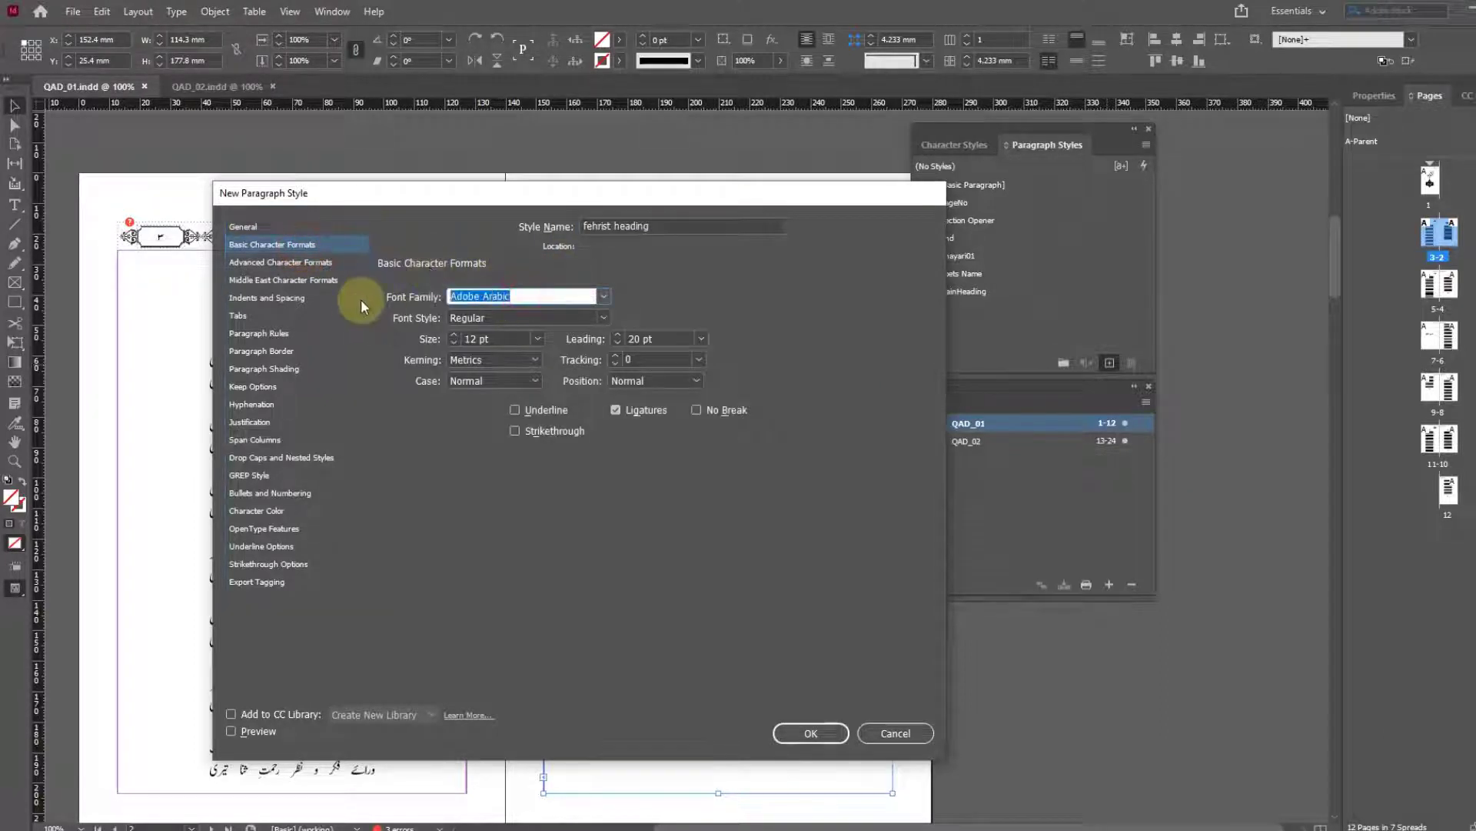
type("Faiz")
key("Tab")
key("Tab")
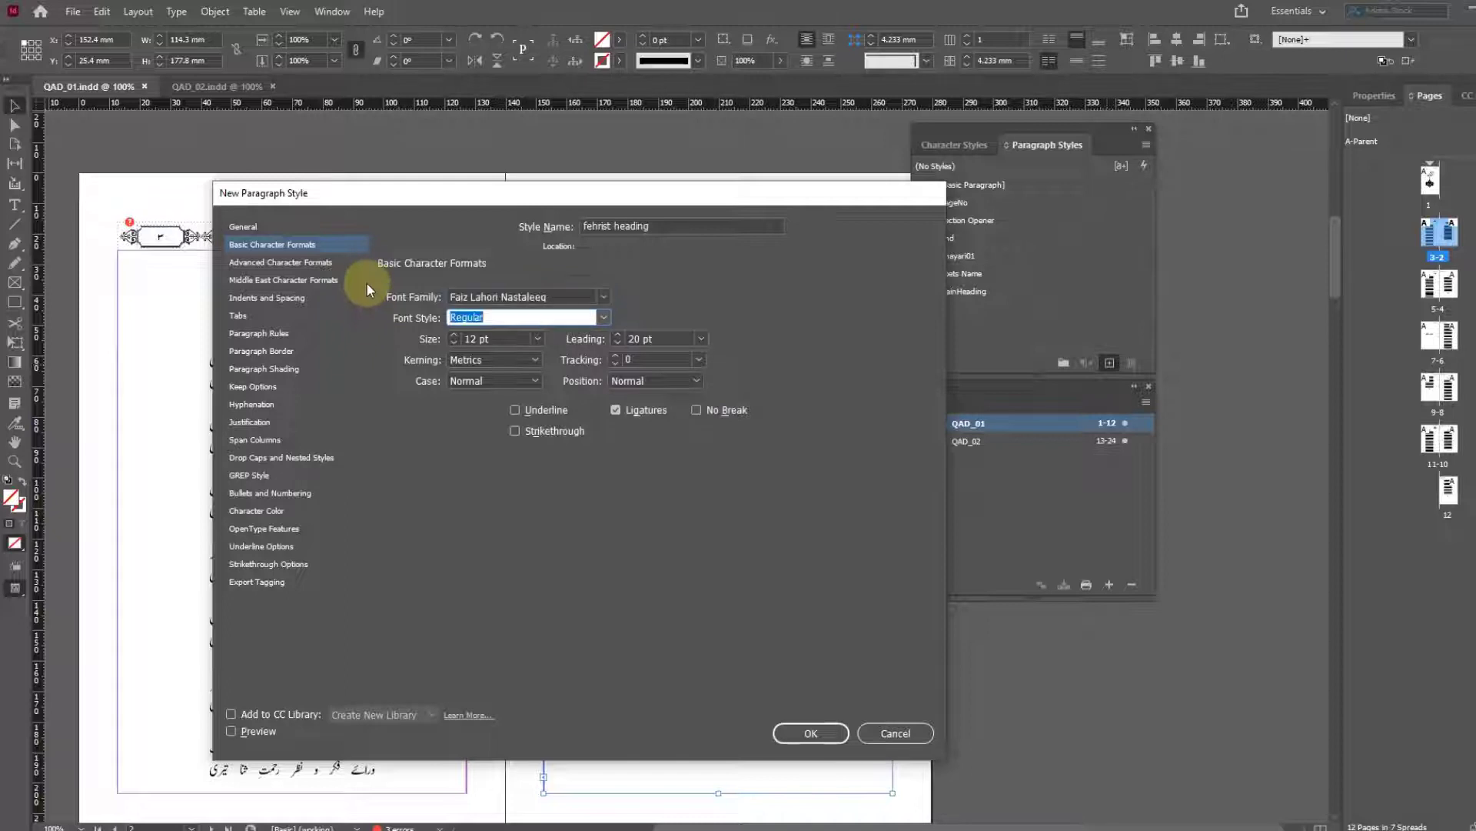
type("24")
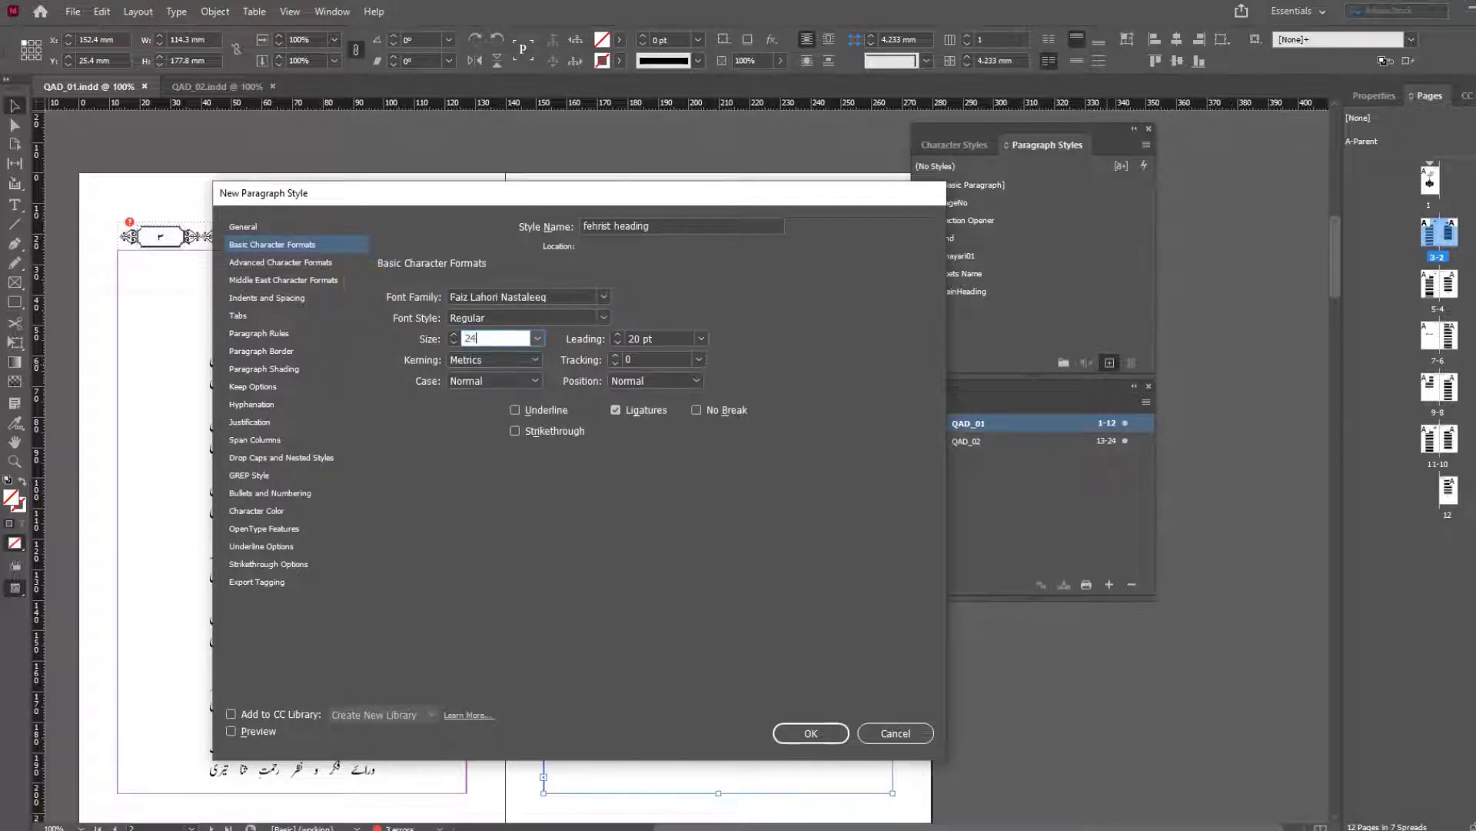
key("Tab")
type("48")
key("Tab")
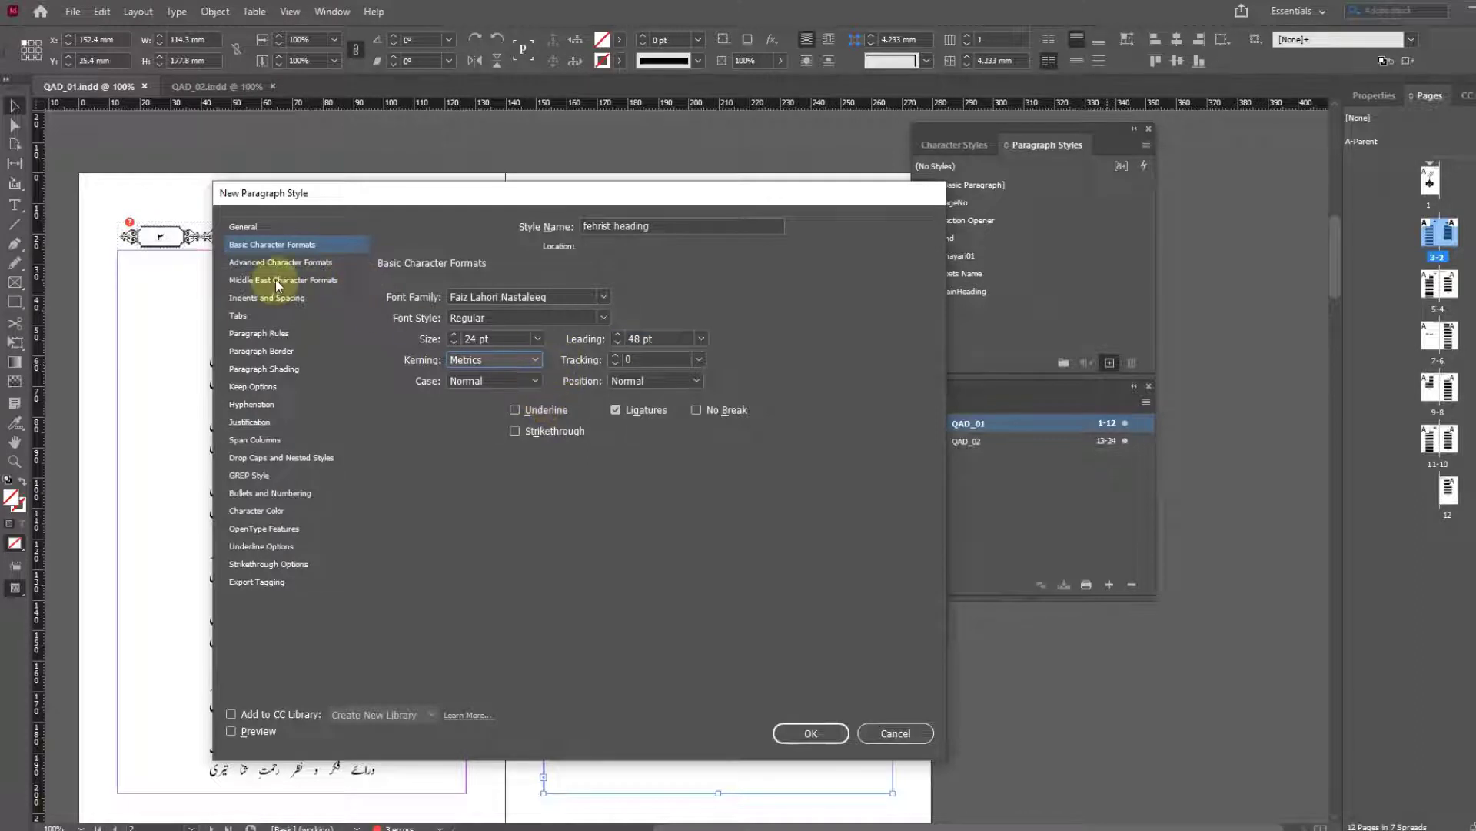
Set the fehrist heading style's alignment to Center and save the style.
left_click(269, 297)
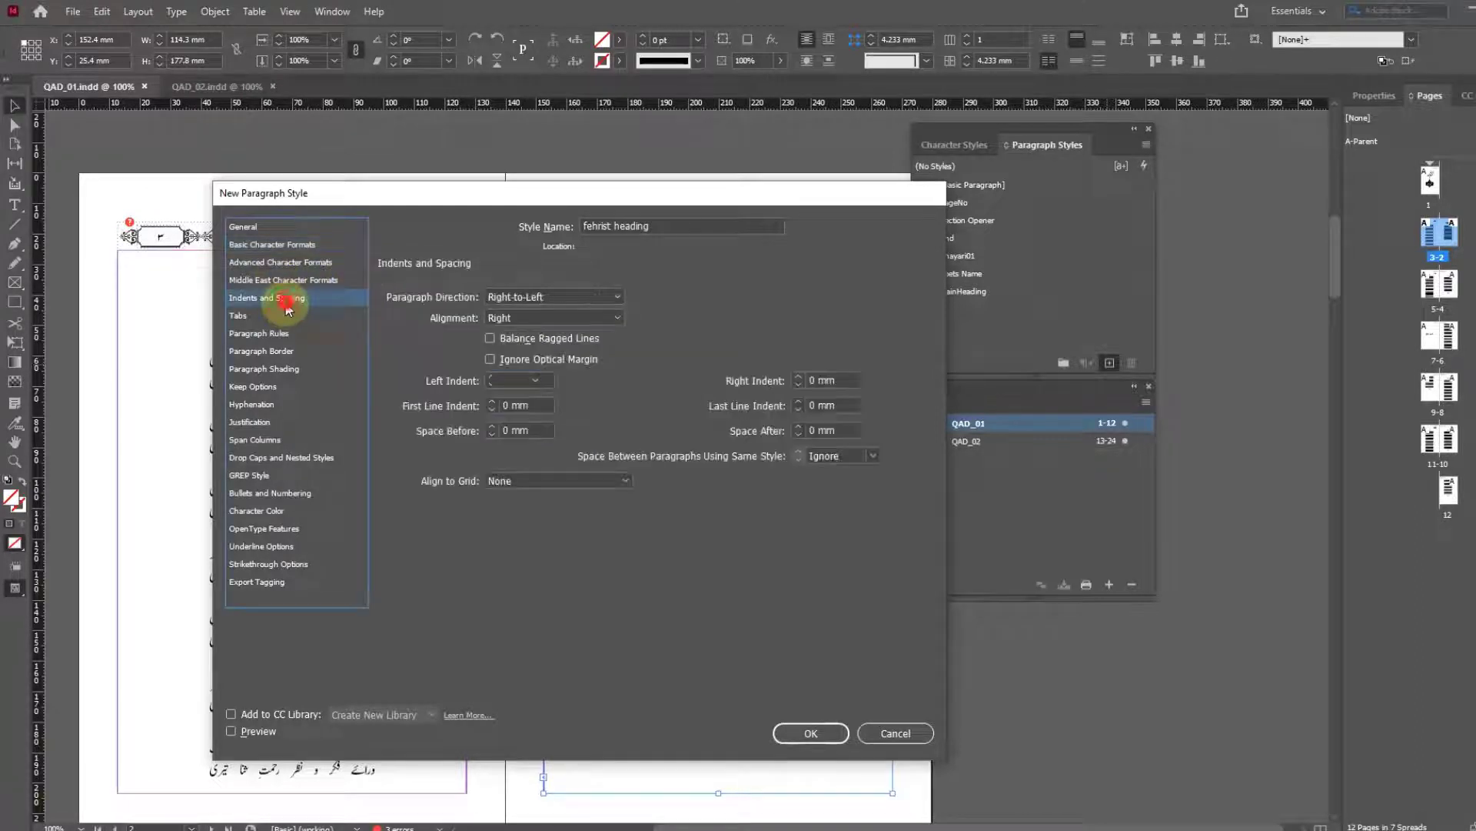
left_click(564, 318)
left_click(539, 351)
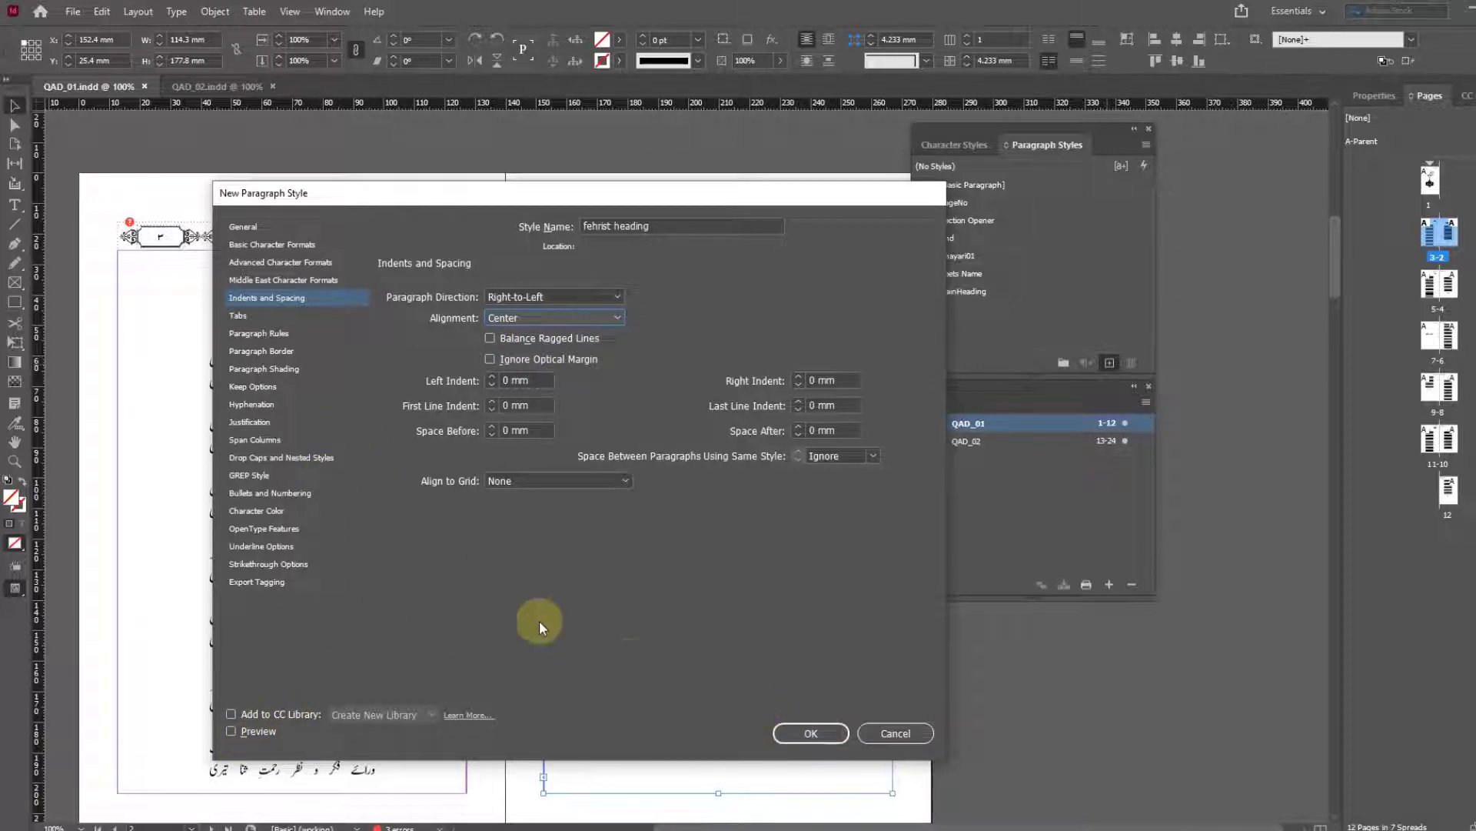
left_click_drag(659, 197, 523, 205)
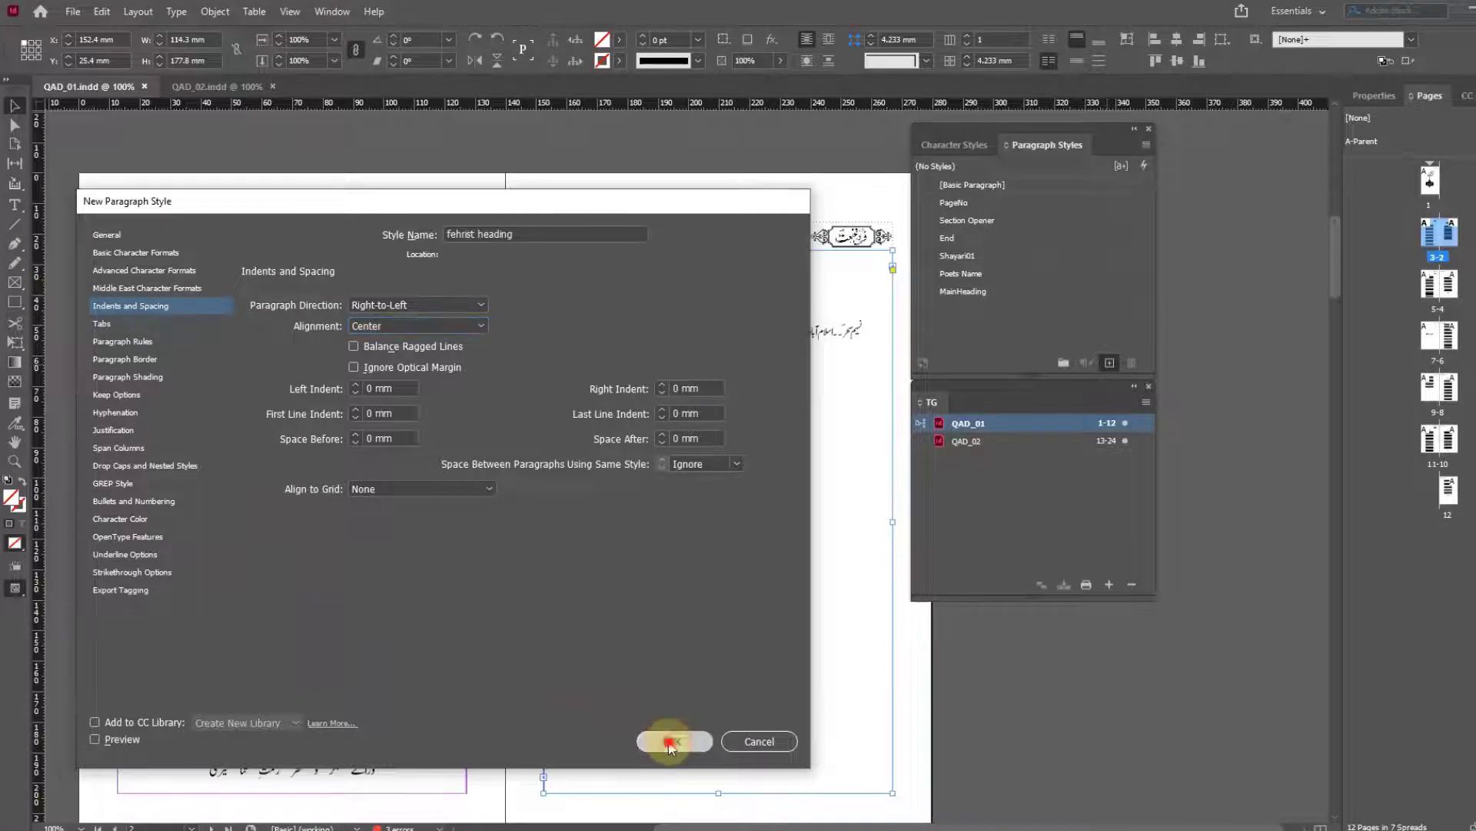
left_click(667, 742)
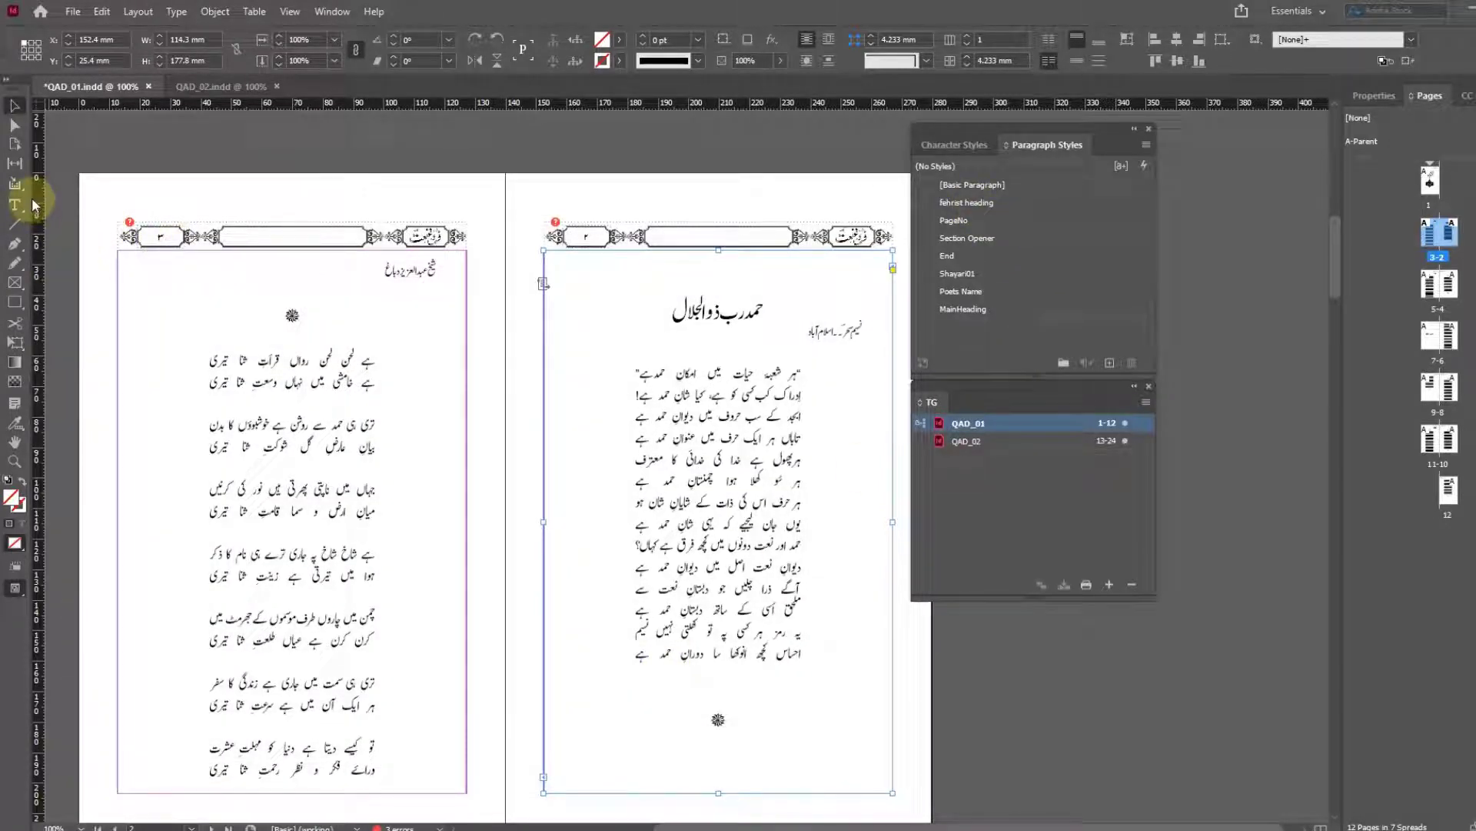
Start another new paragraph style named "fehrist items".
left_click(1110, 364)
type("fehrist")
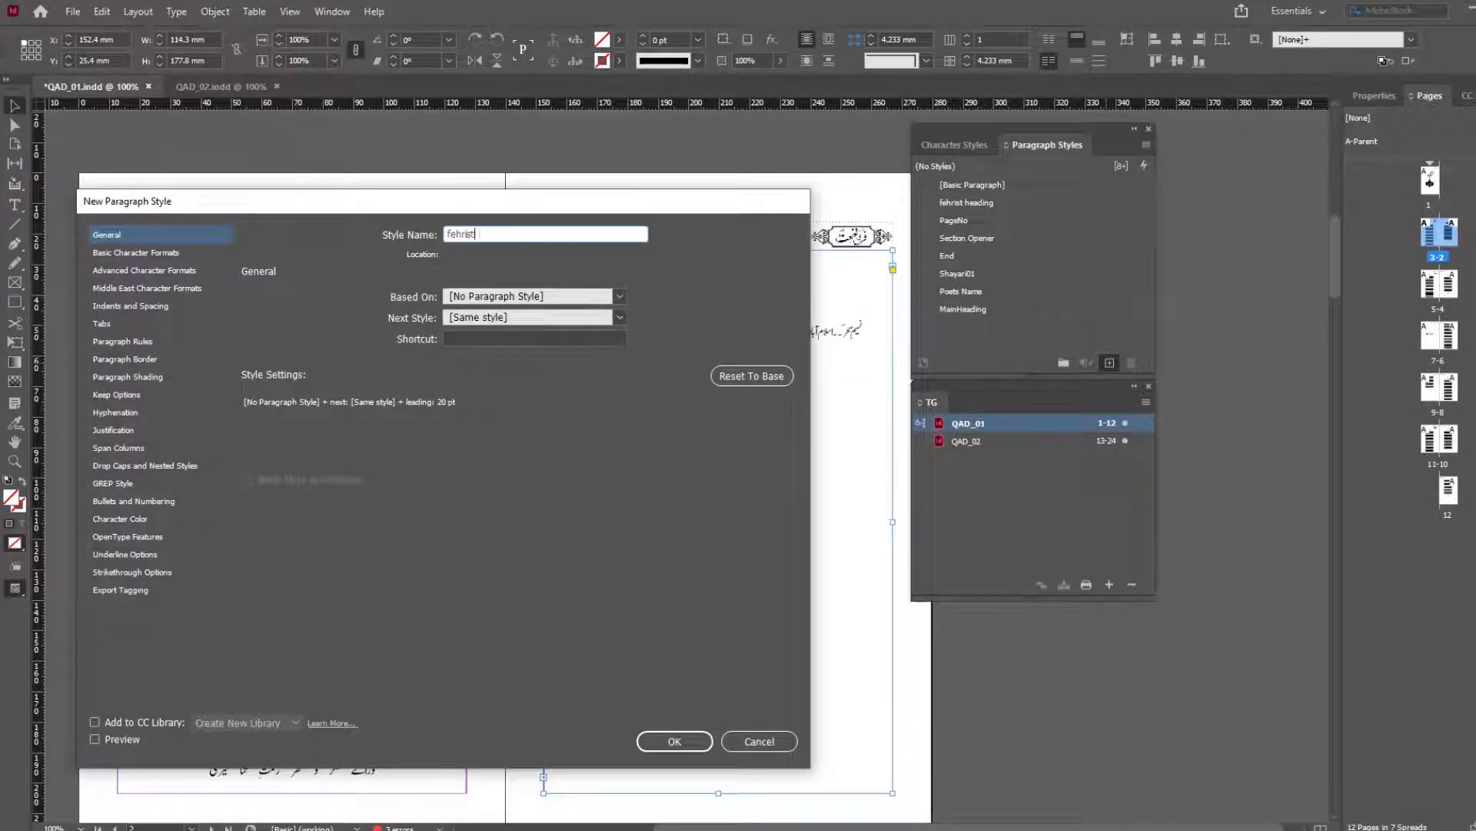
type(" items")
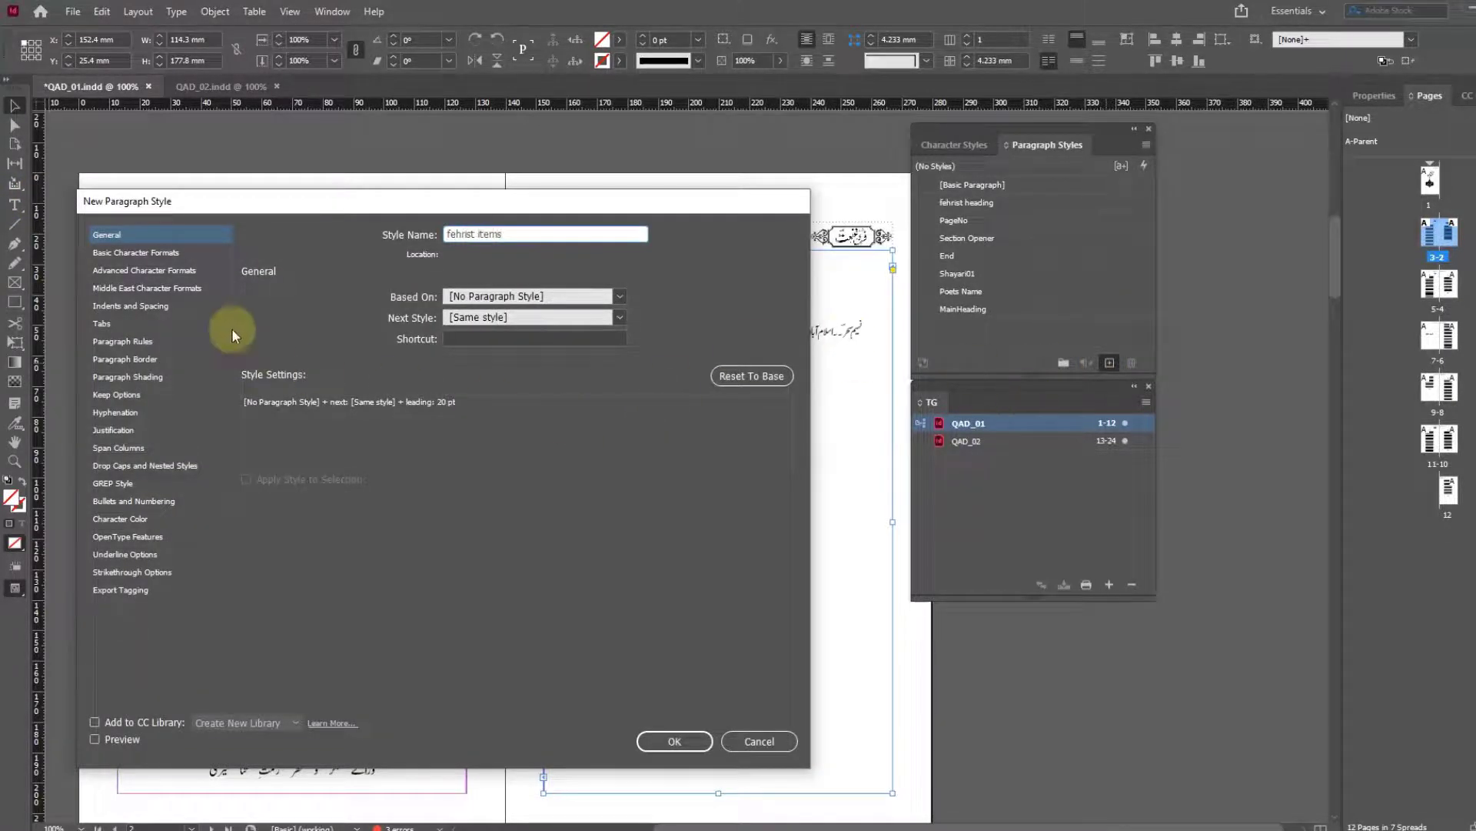
Set the fehrist items style's font to Faiz Lahori Nastaleeq, check its indents and spacing, and save the style.
left_click(167, 253)
left_click(394, 303)
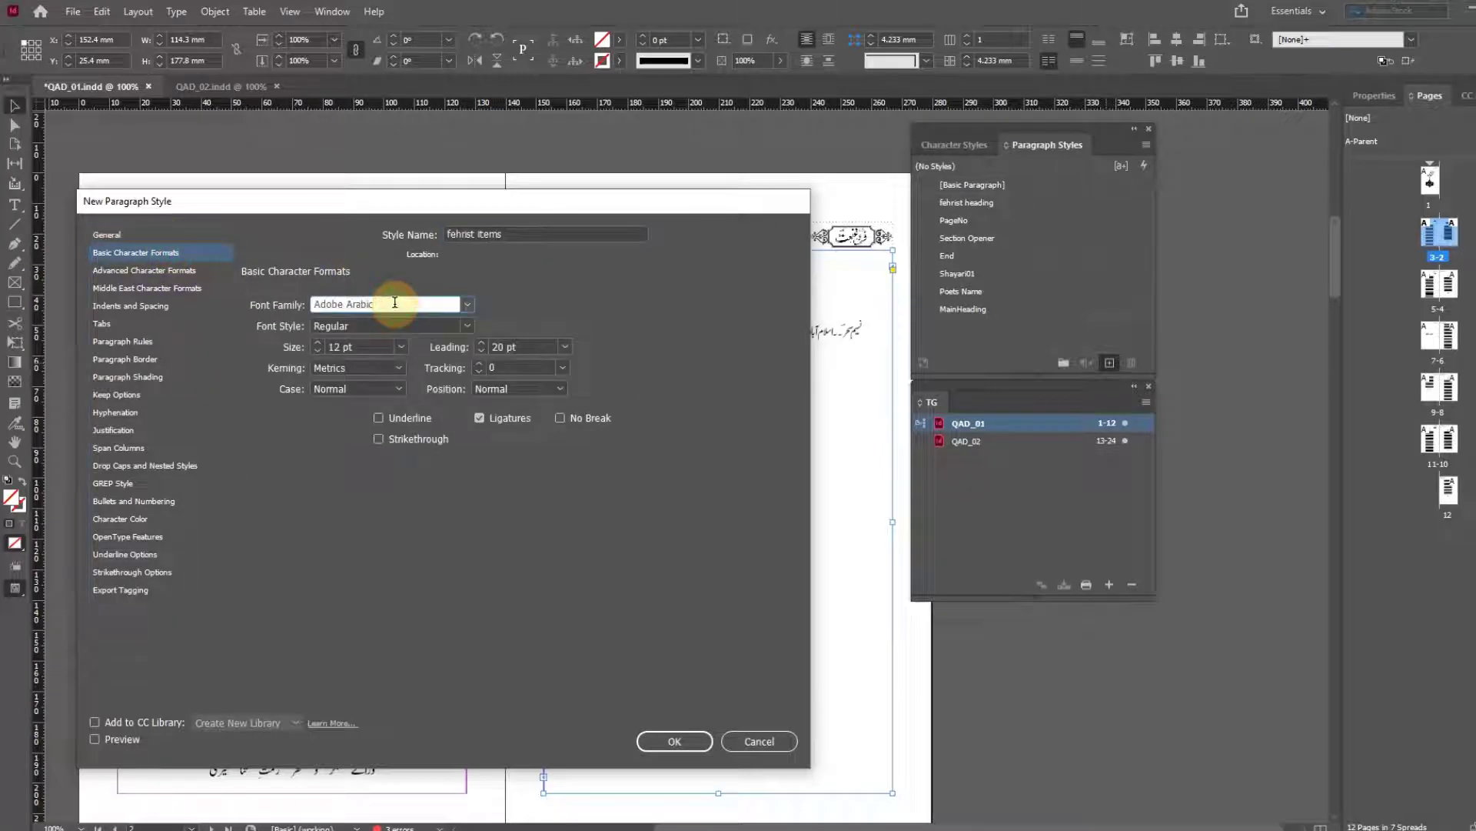
type("Faiz")
key("Tab")
key("Tab")
key("Tab")
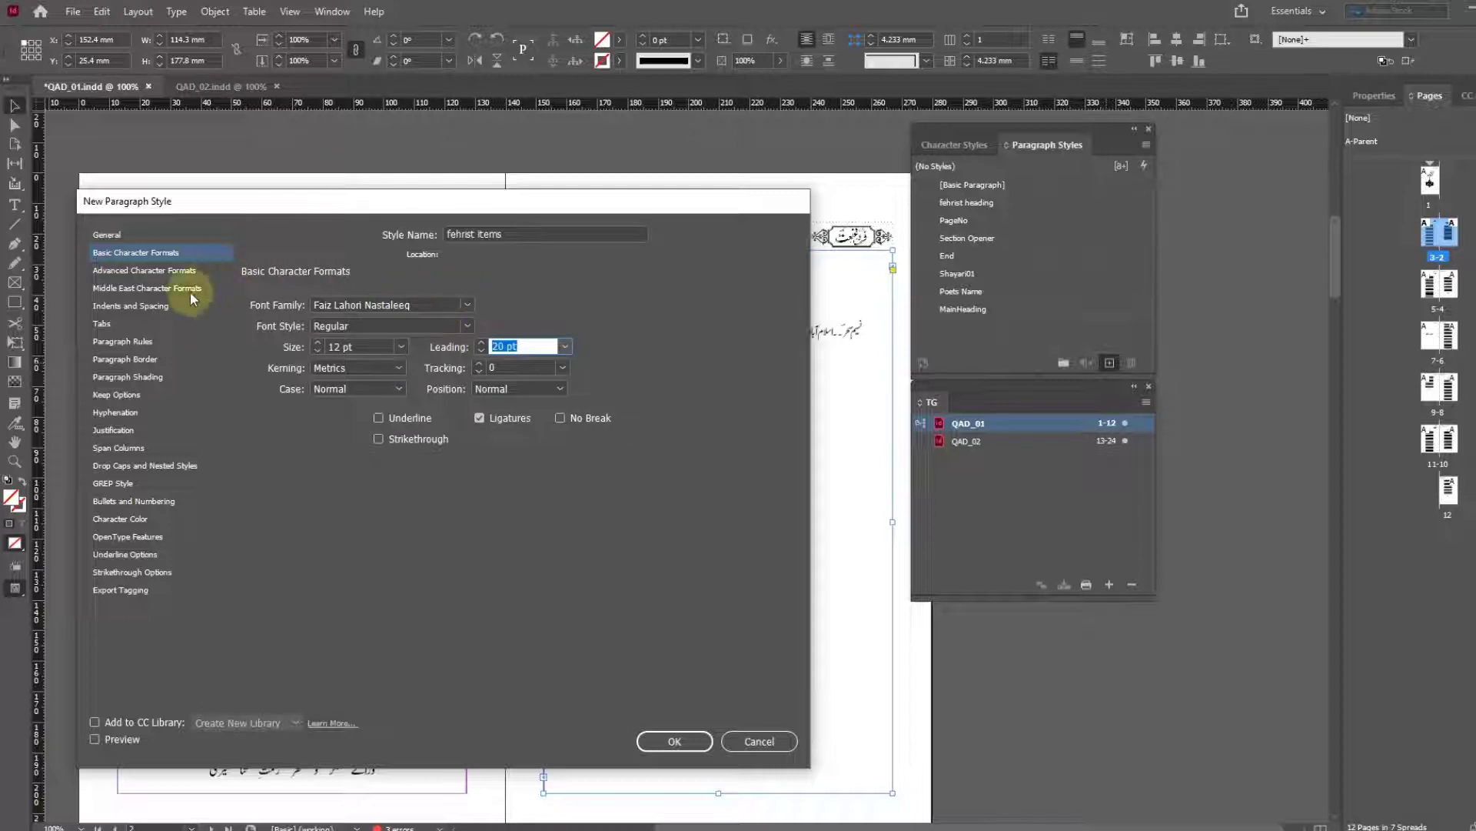
left_click(126, 307)
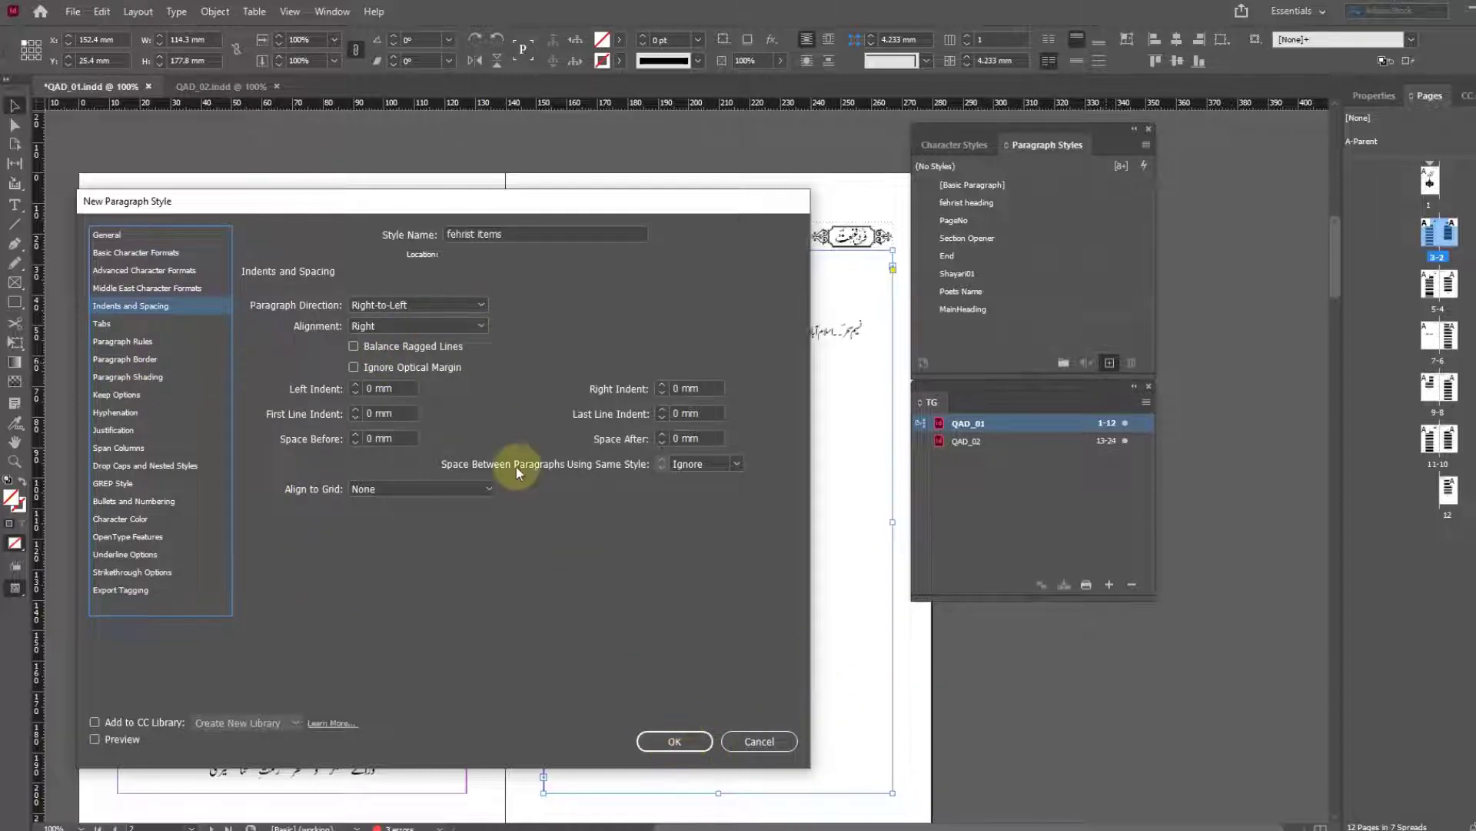
left_click(675, 743)
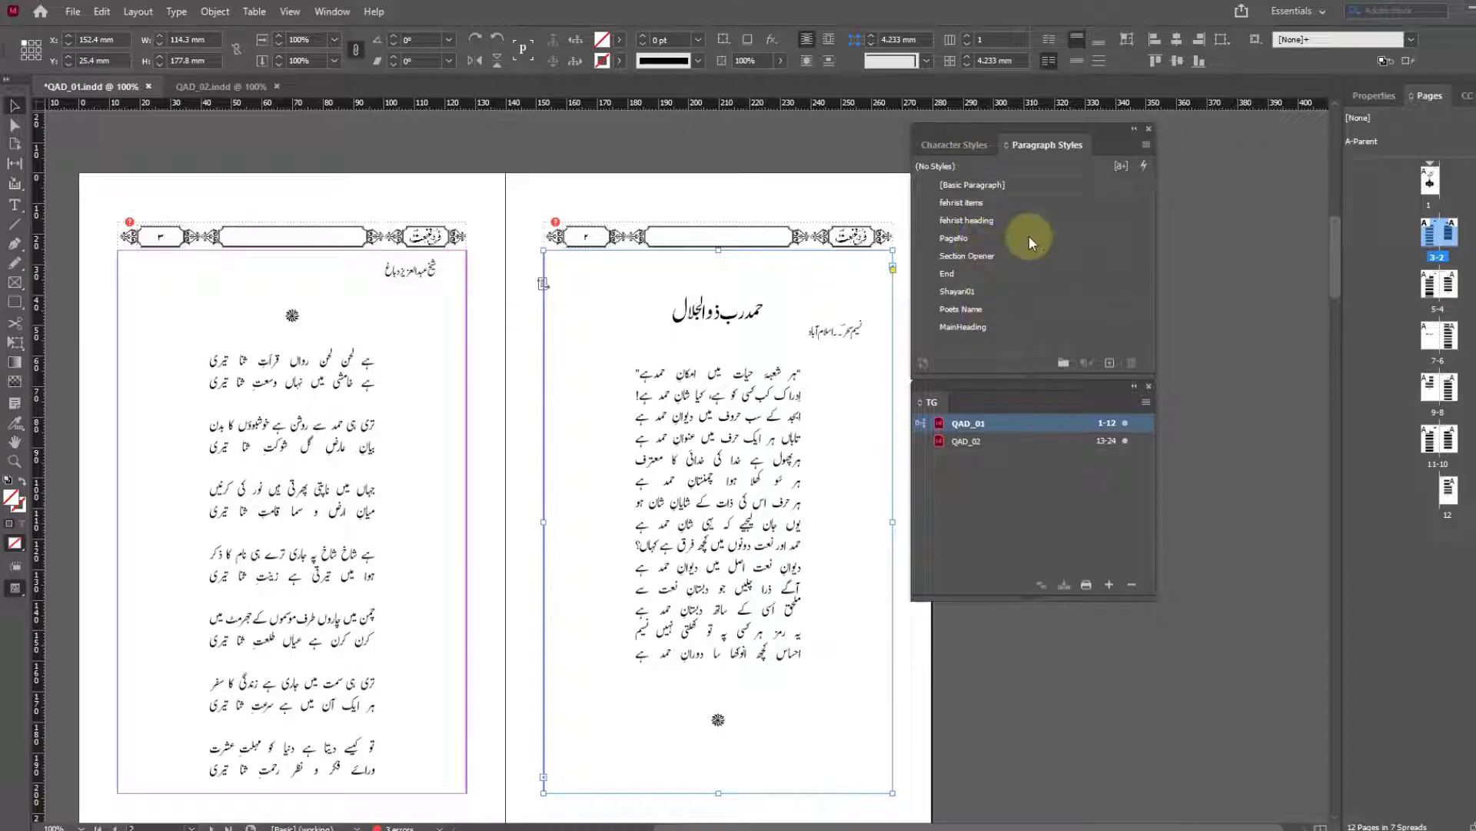
Open the table of contents settings and remove Poets Name and [Basic Paragraph] from the included styles of the myfehrist TOC style.
scroll(765, 436, "down", 1)
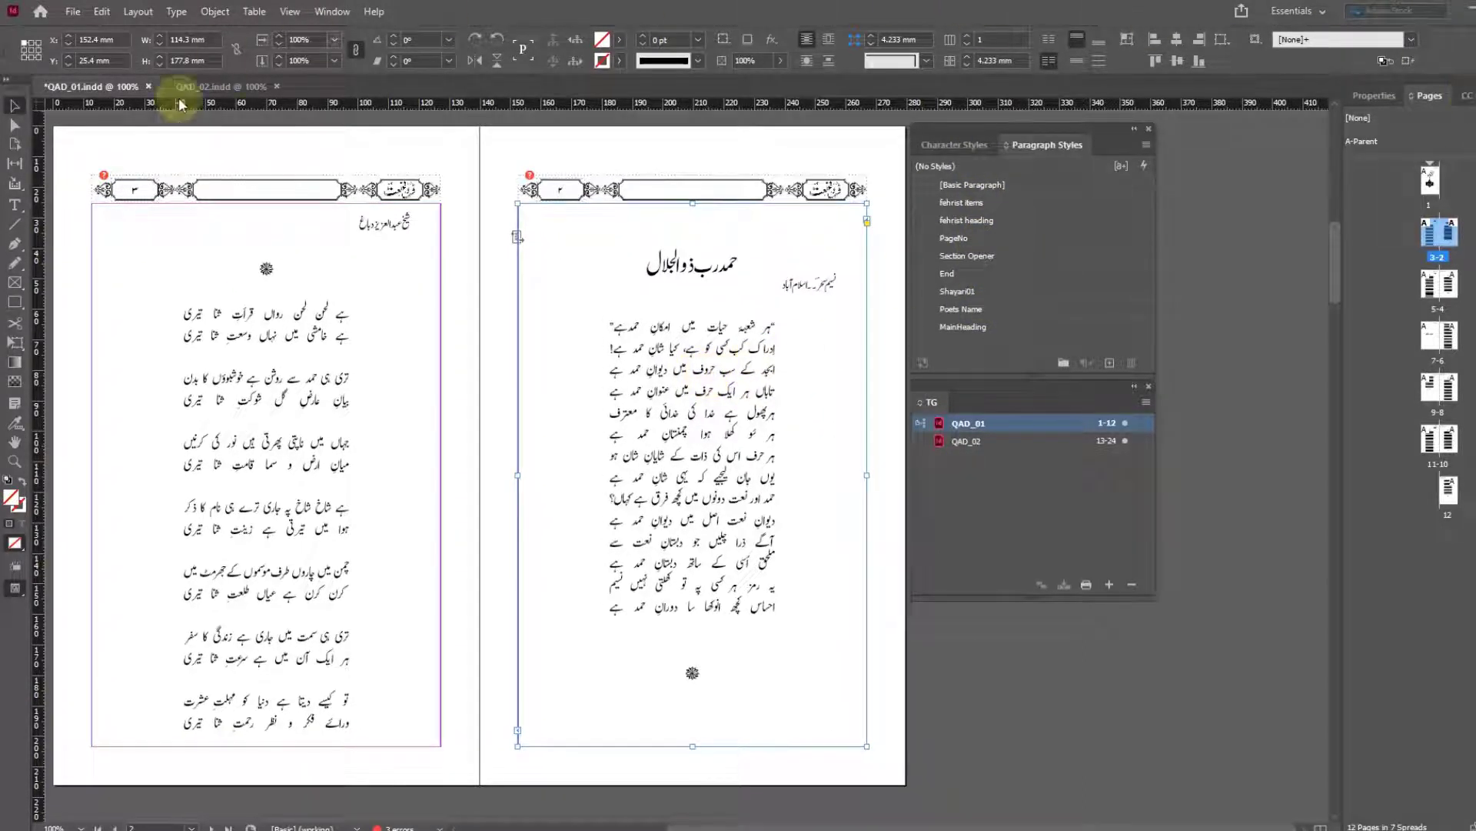
left_click(138, 12)
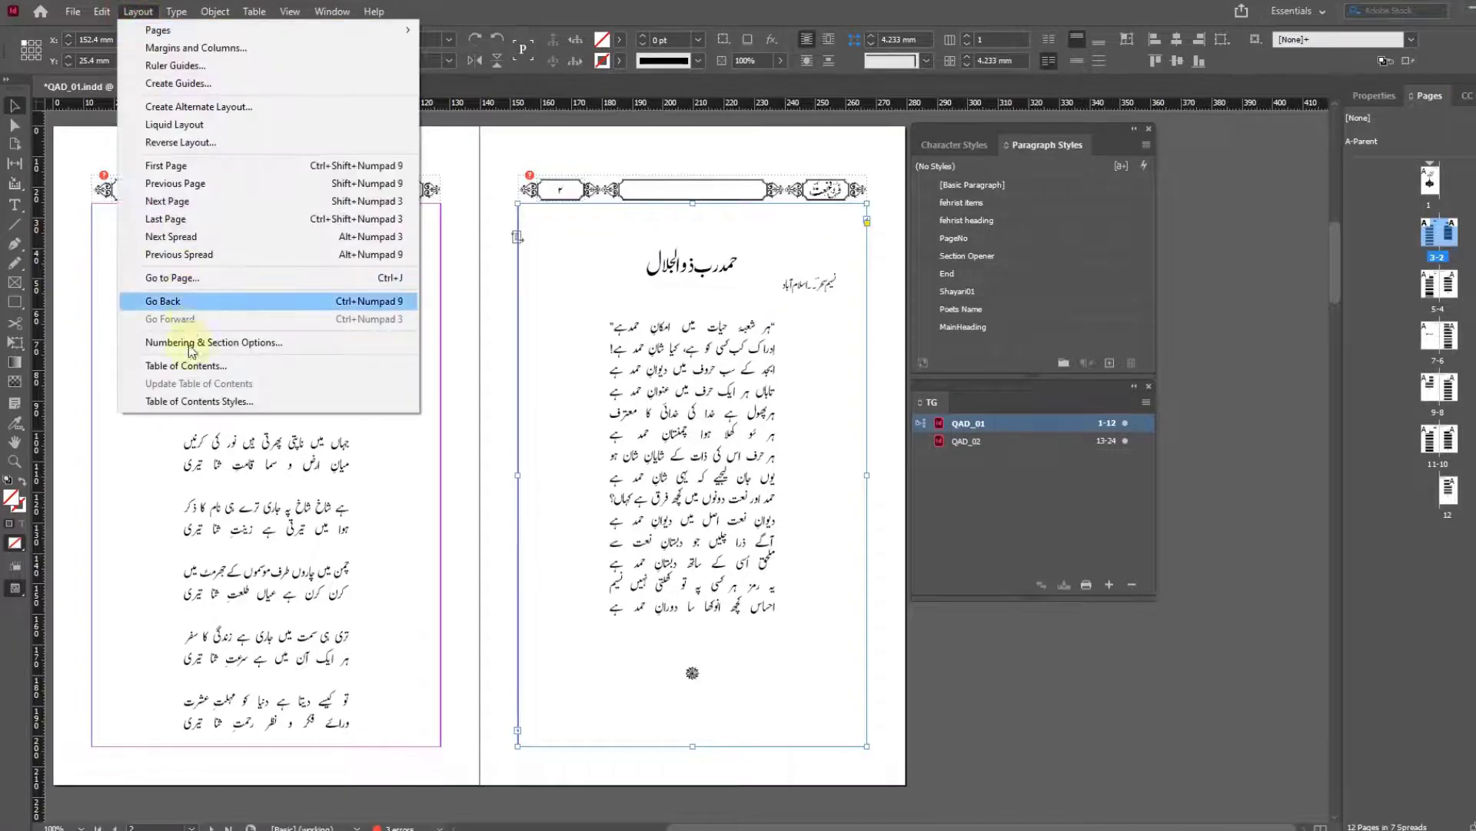
left_click(202, 367)
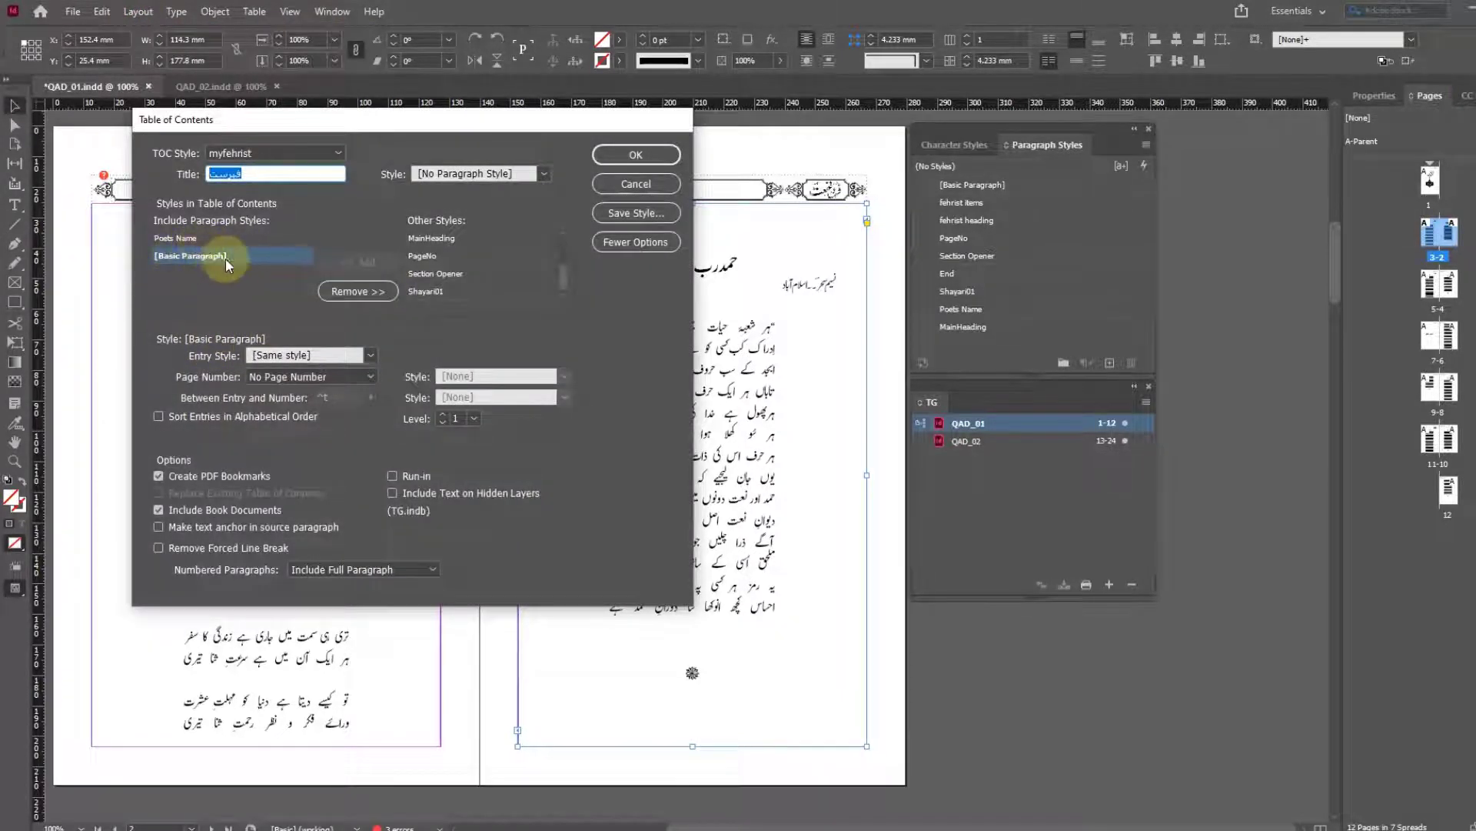
left_click(358, 291)
left_click(363, 293)
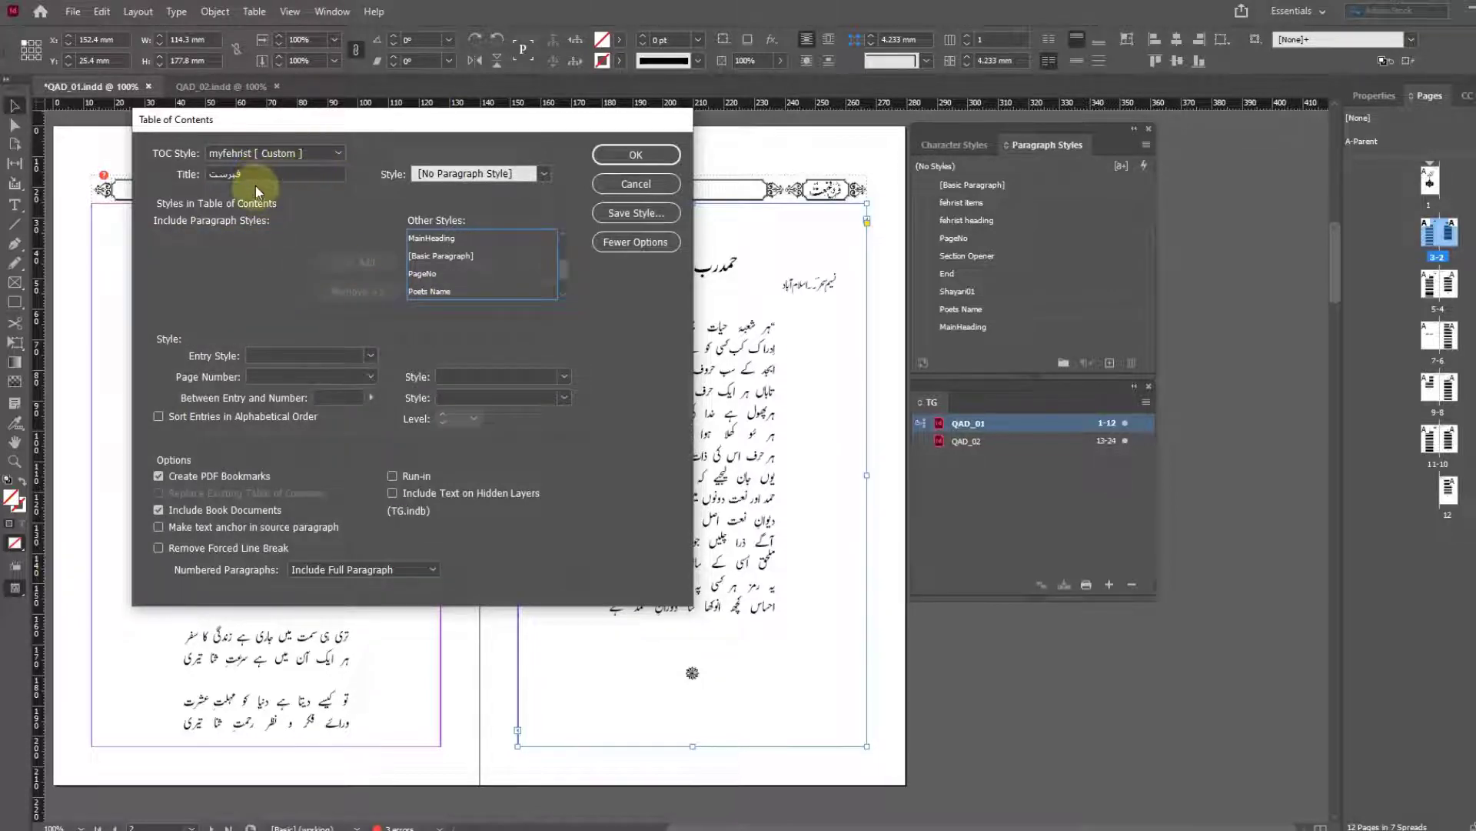
left_click(340, 152)
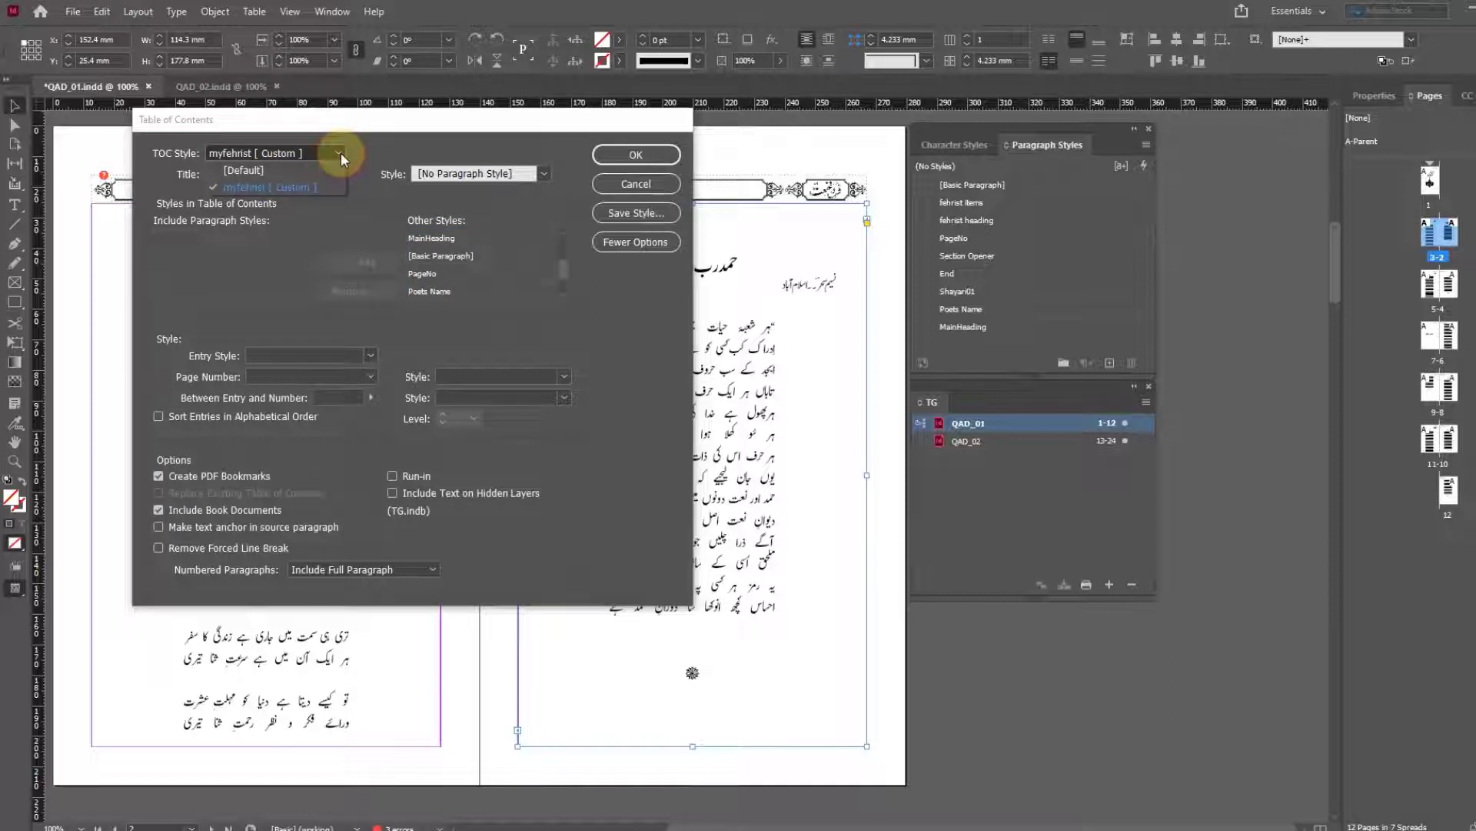
left_click(269, 187)
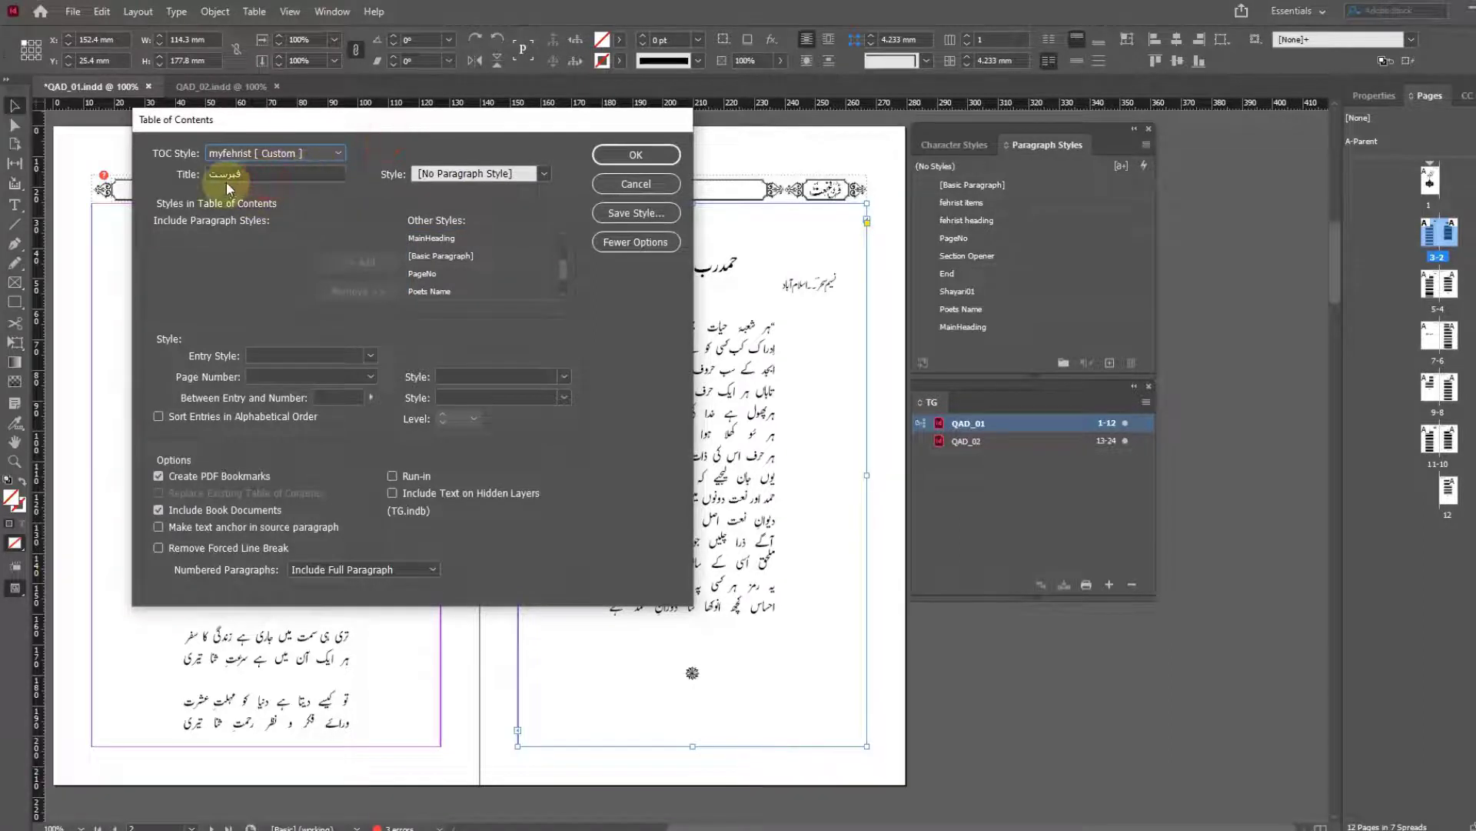
Assign the fehrist heading paragraph style to the table of contents title.
double_click(250, 174)
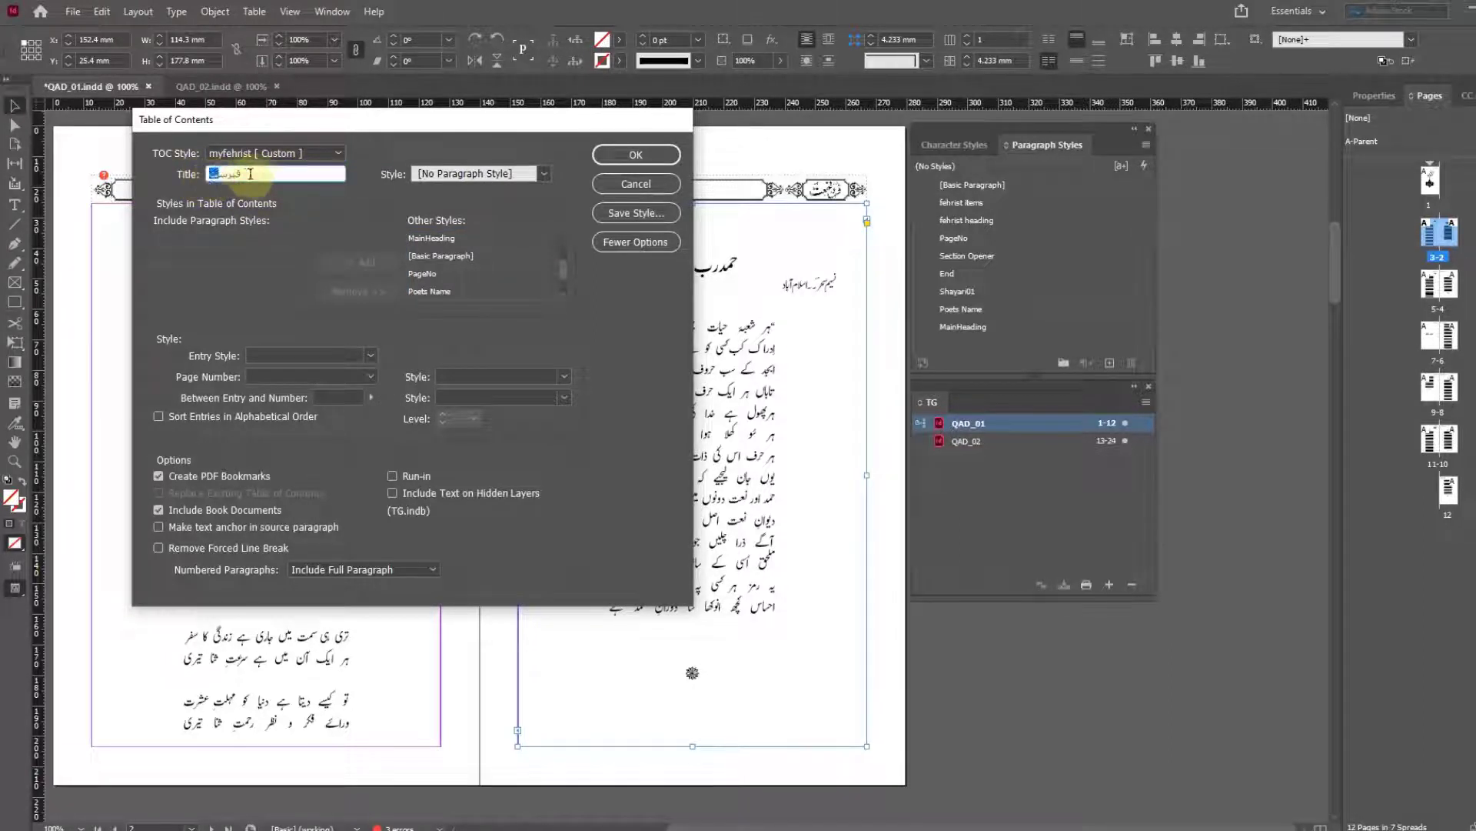
left_click(280, 173)
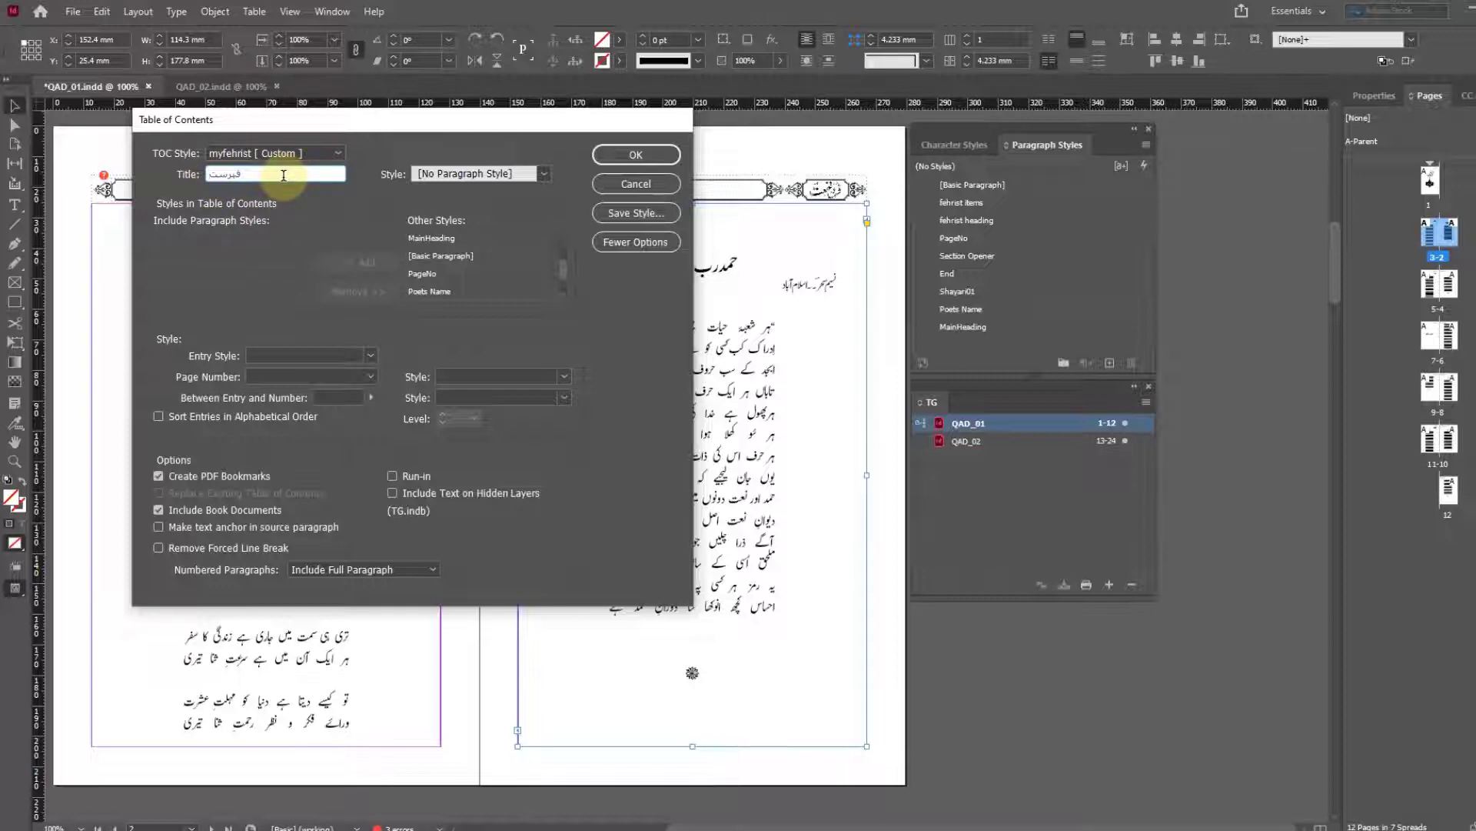
left_click_drag(265, 174, 181, 177)
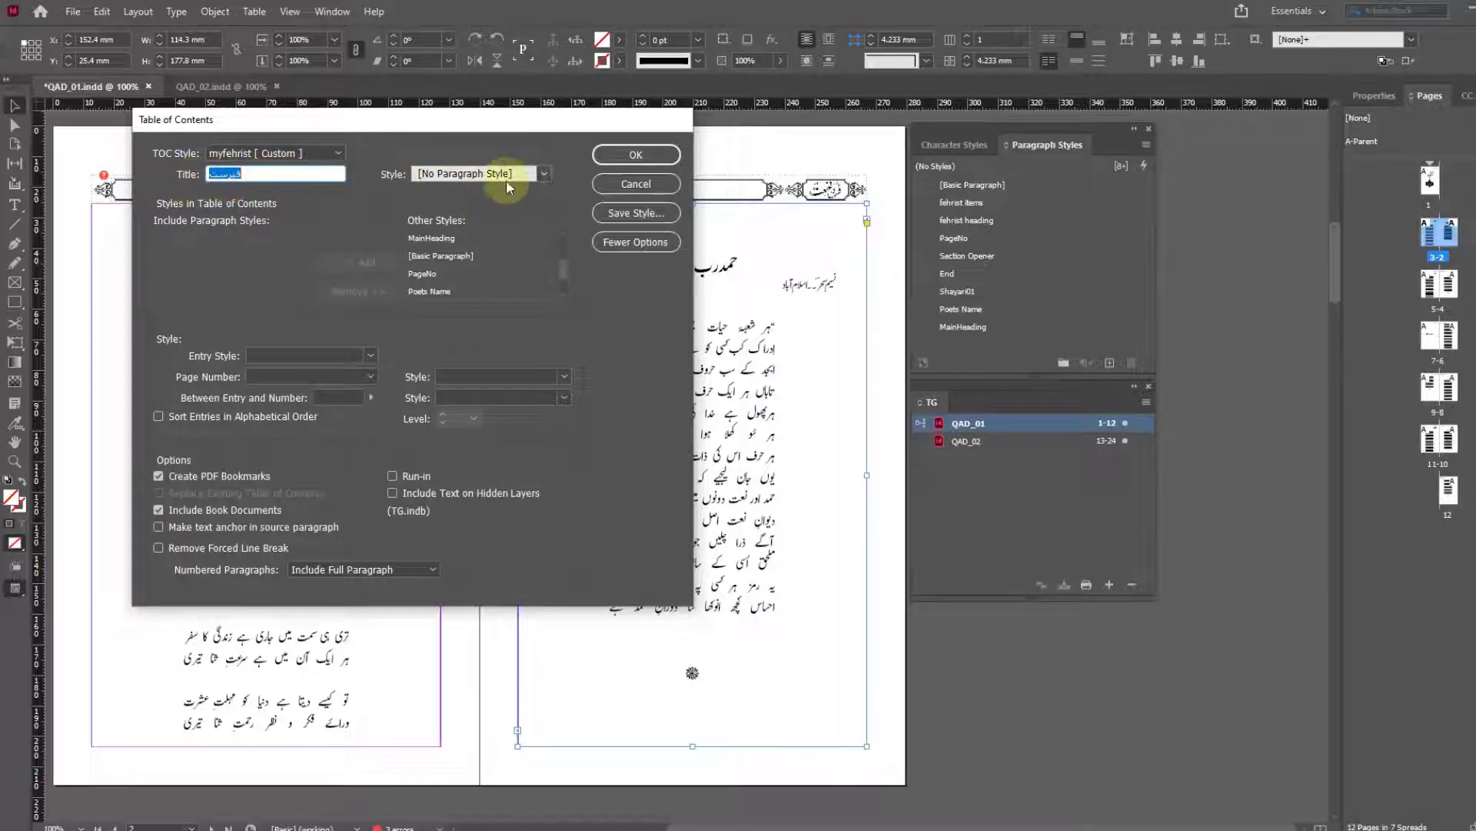
left_click(546, 174)
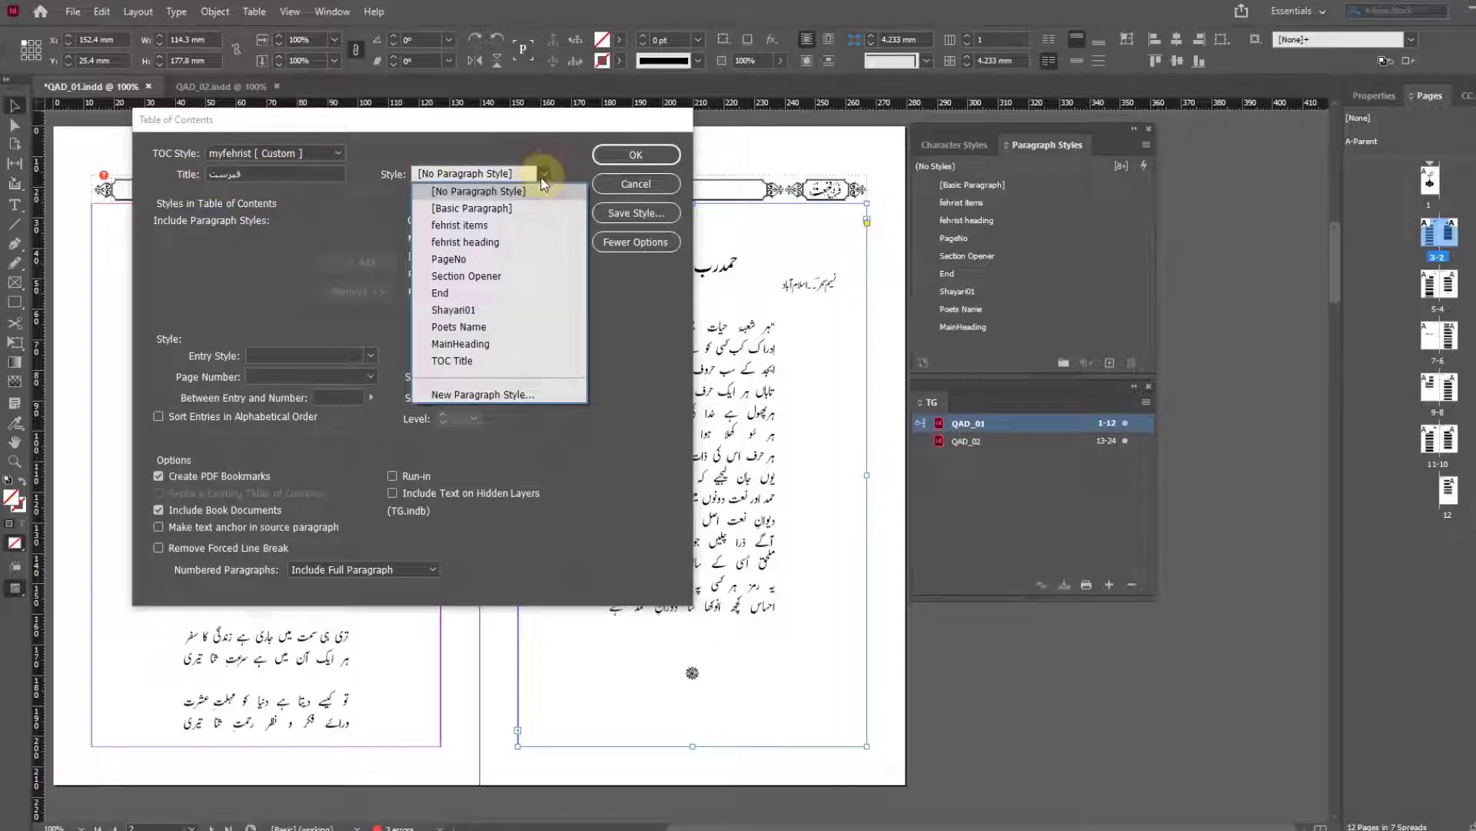
left_click(487, 243)
Add the MainHeading style to the paragraph styles included in the table of contents.
left_click(233, 260)
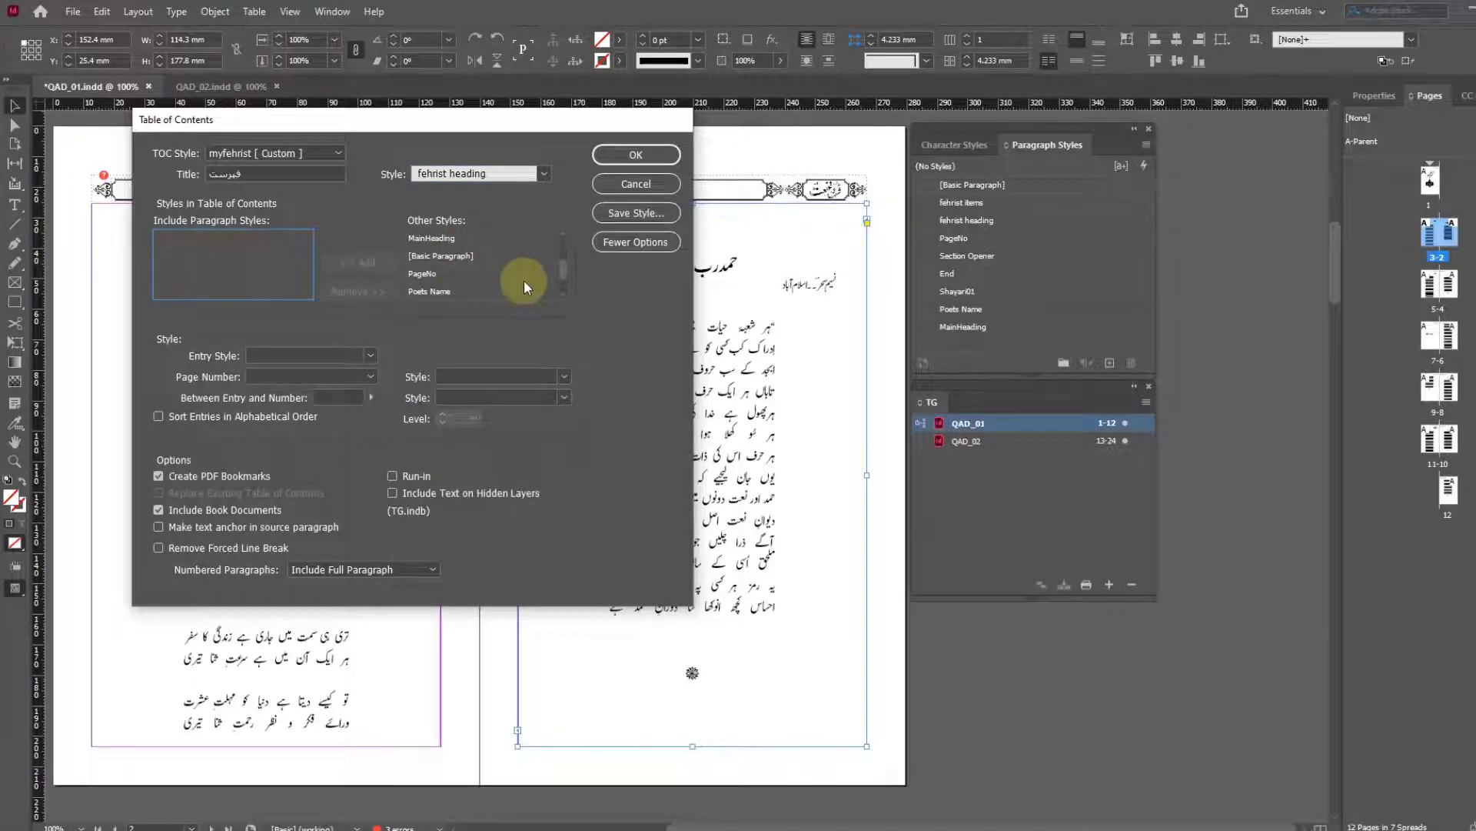
left_click(432, 239)
left_click(357, 262)
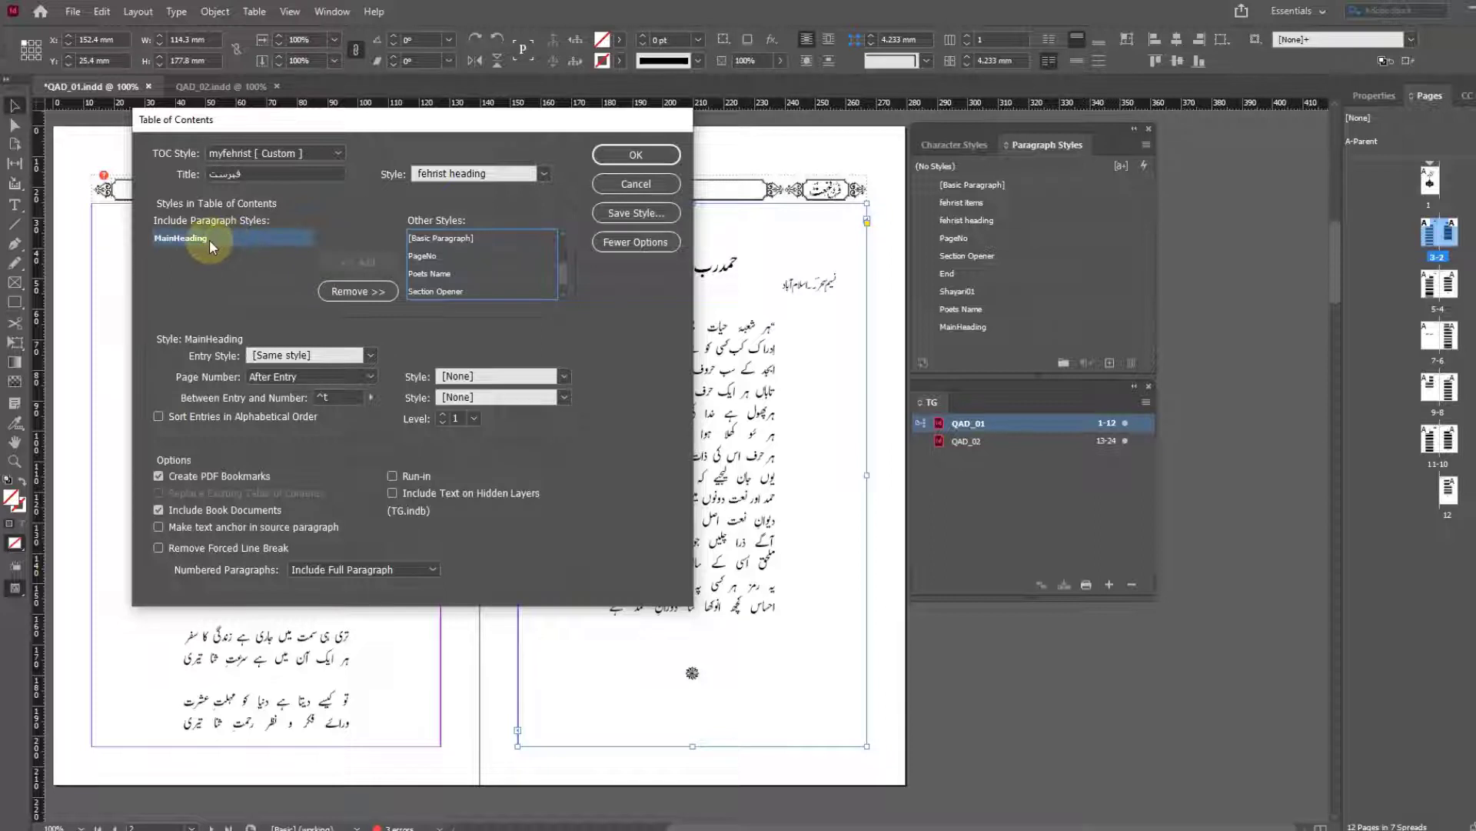
Assign the fehrist items style to the MainHeading entries and keep book documents included in the table of contents.
left_click(352, 355)
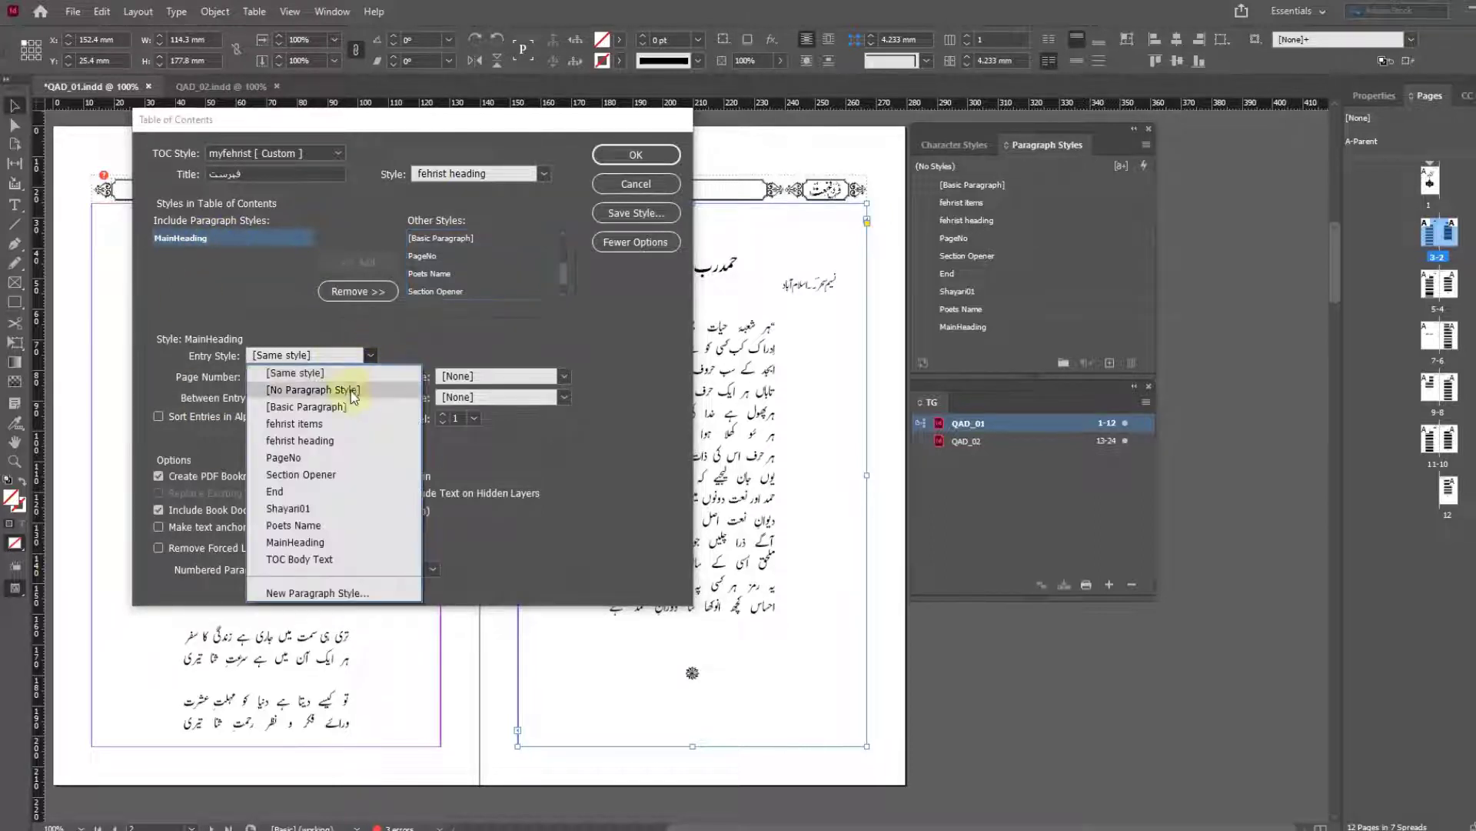
left_click(306, 425)
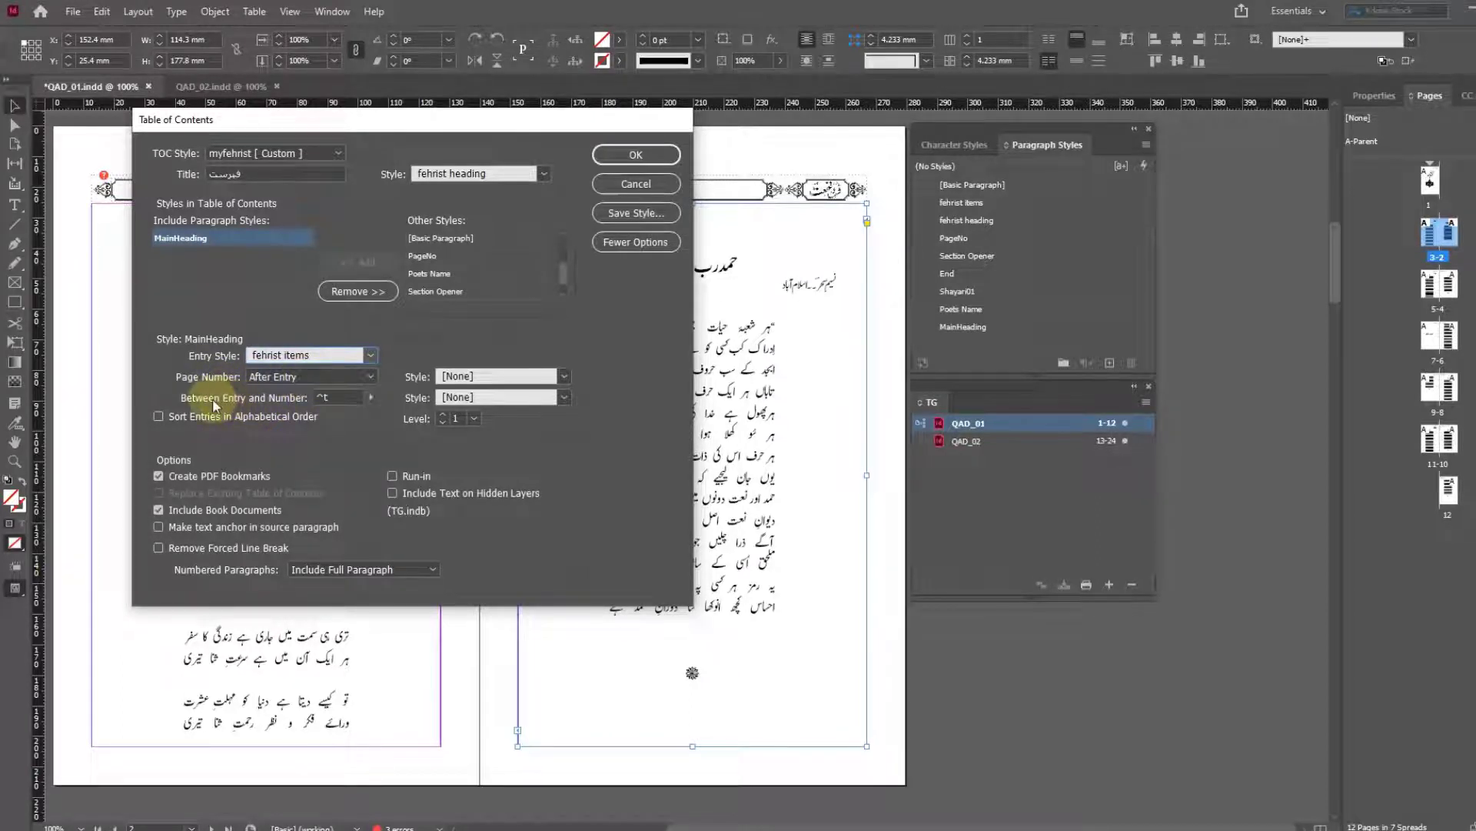
double_click(332, 398)
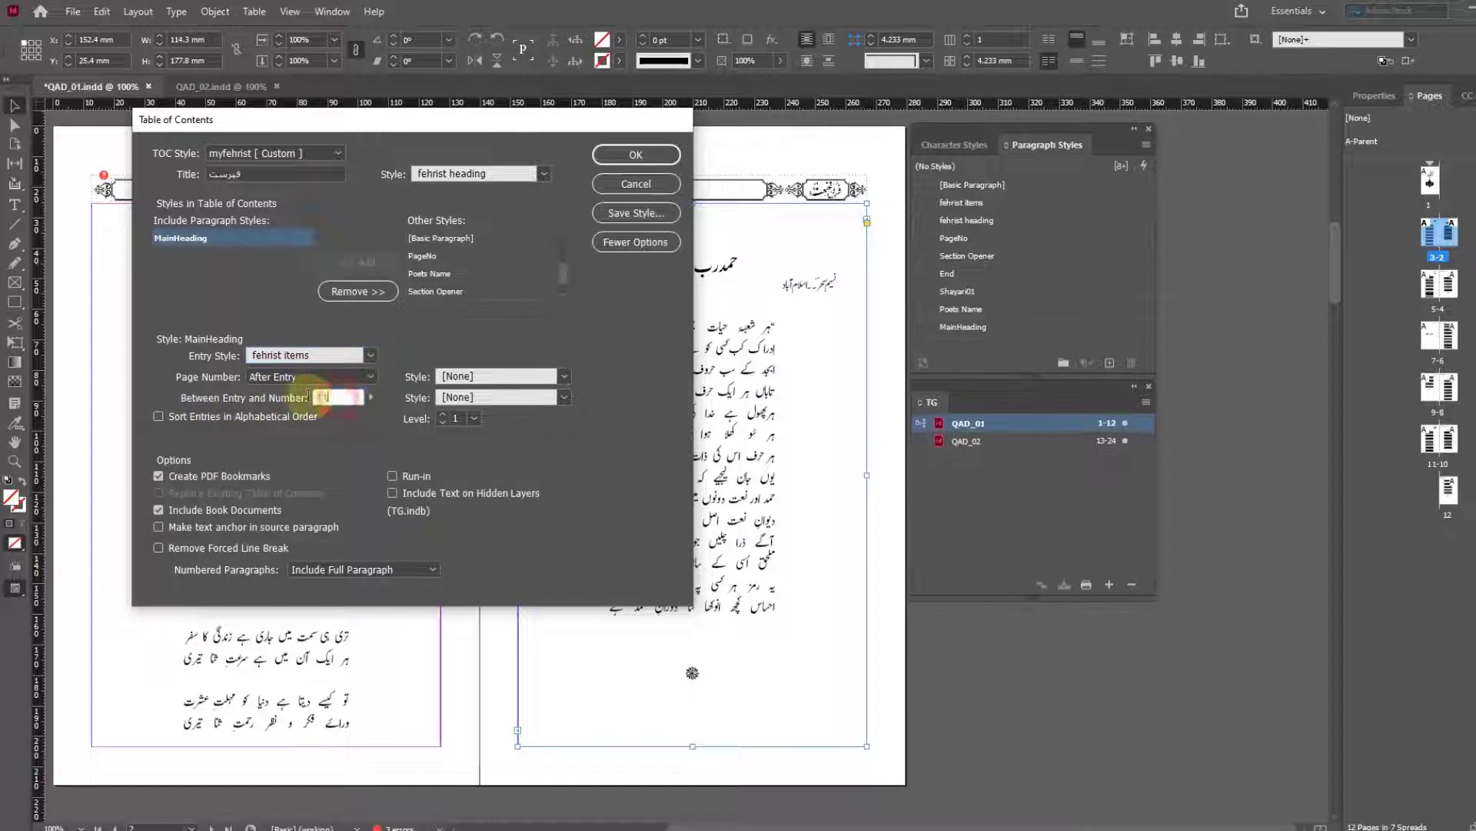
left_click(159, 511)
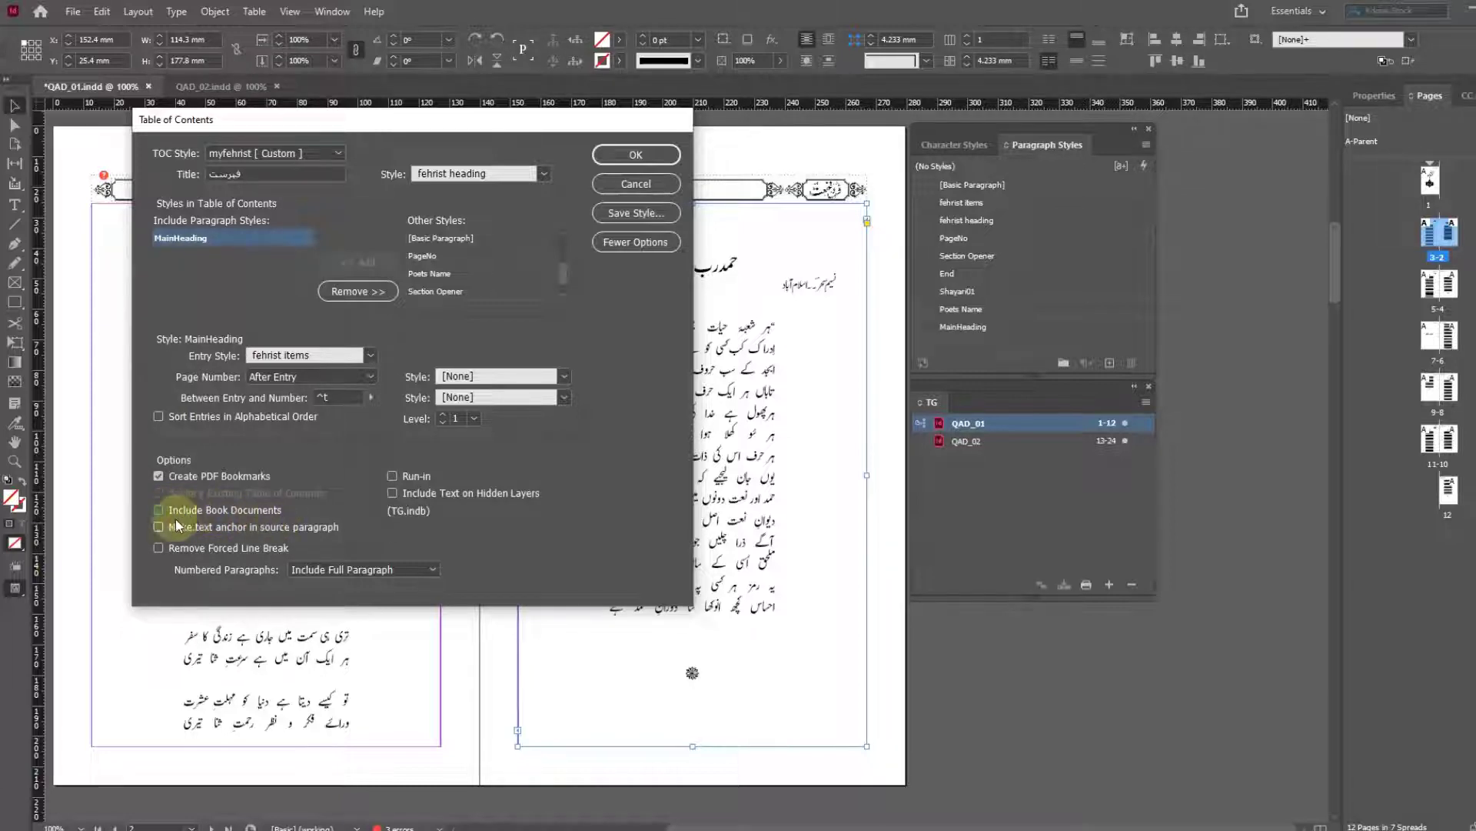
left_click(159, 510)
left_click(158, 510)
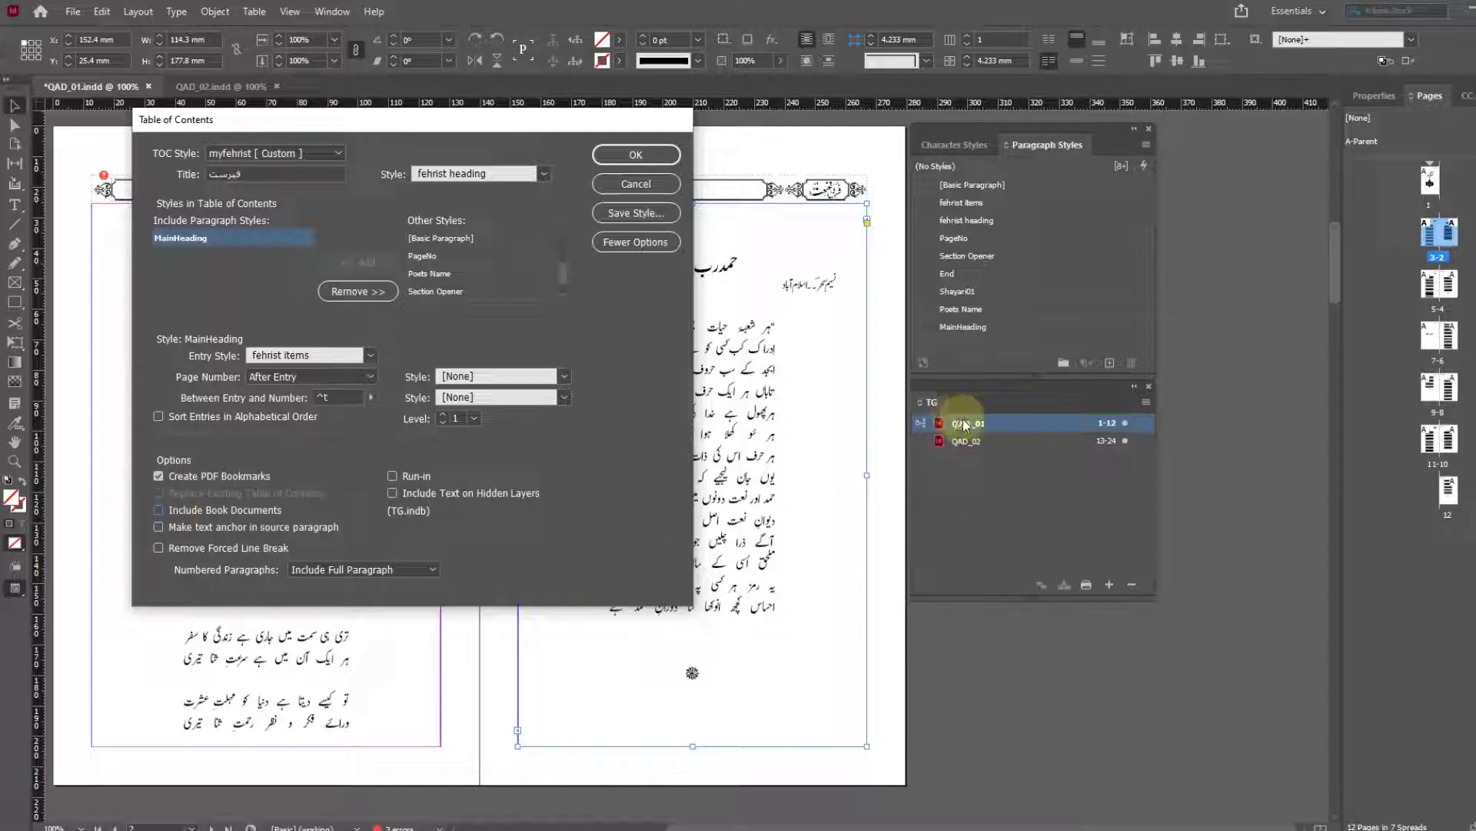
left_click(159, 511)
Generate the table of contents and place it in a frame about 122 × 178 mm on the pasteboard beside page 1.
left_click(644, 154)
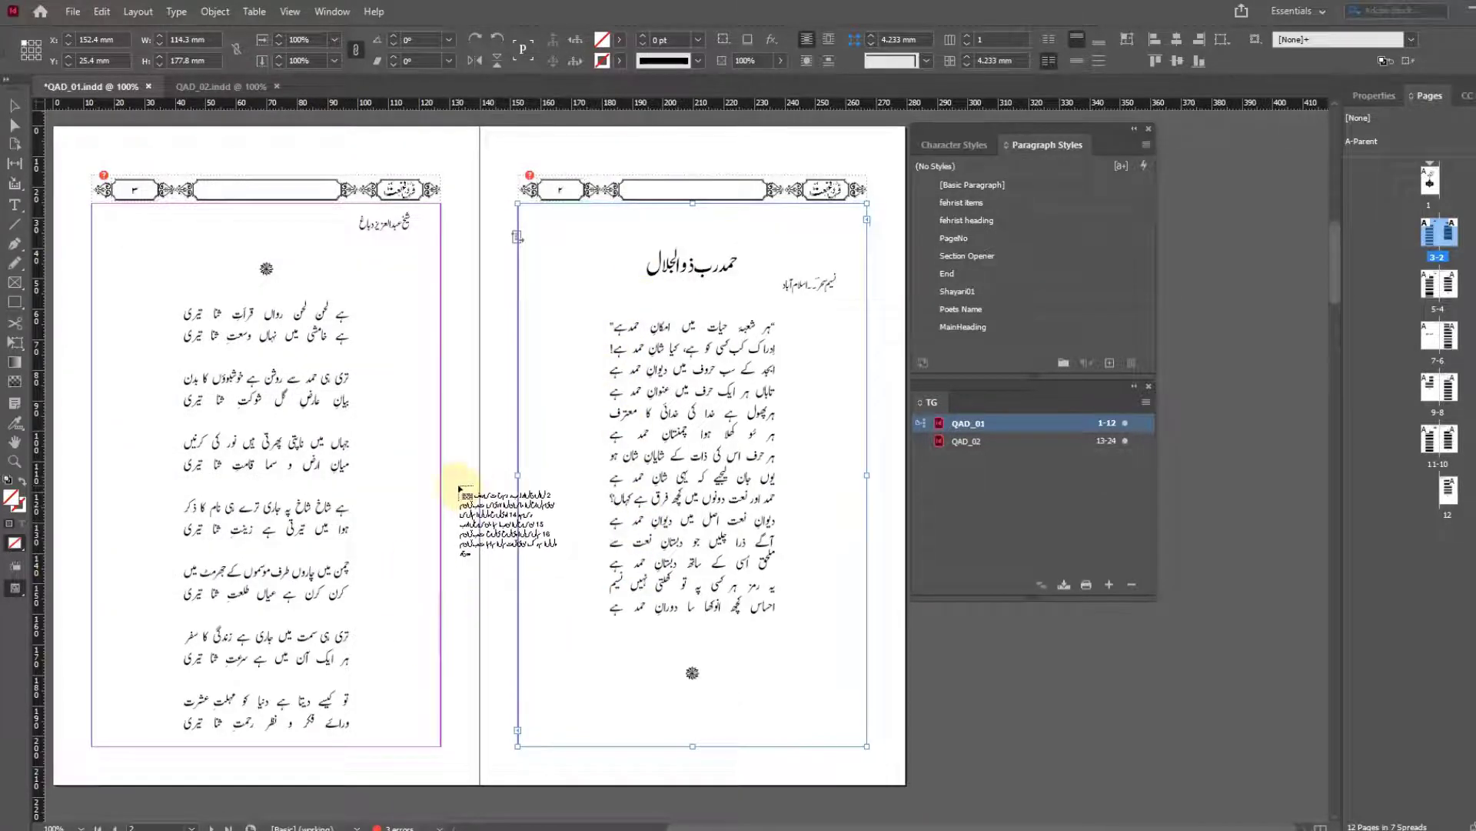
scroll(389, 281, "up", 10)
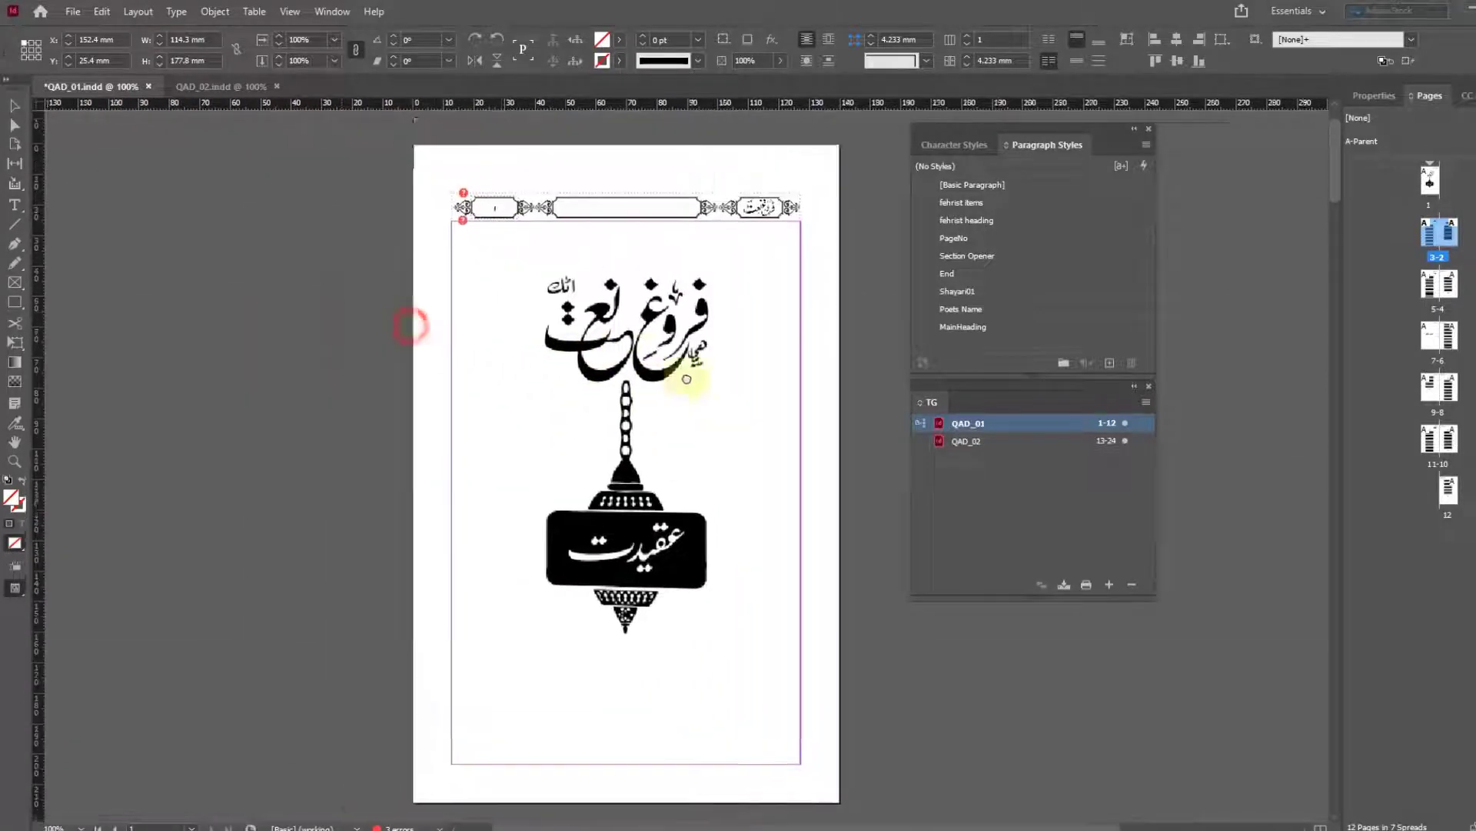
left_click_drag(86, 201, 456, 744)
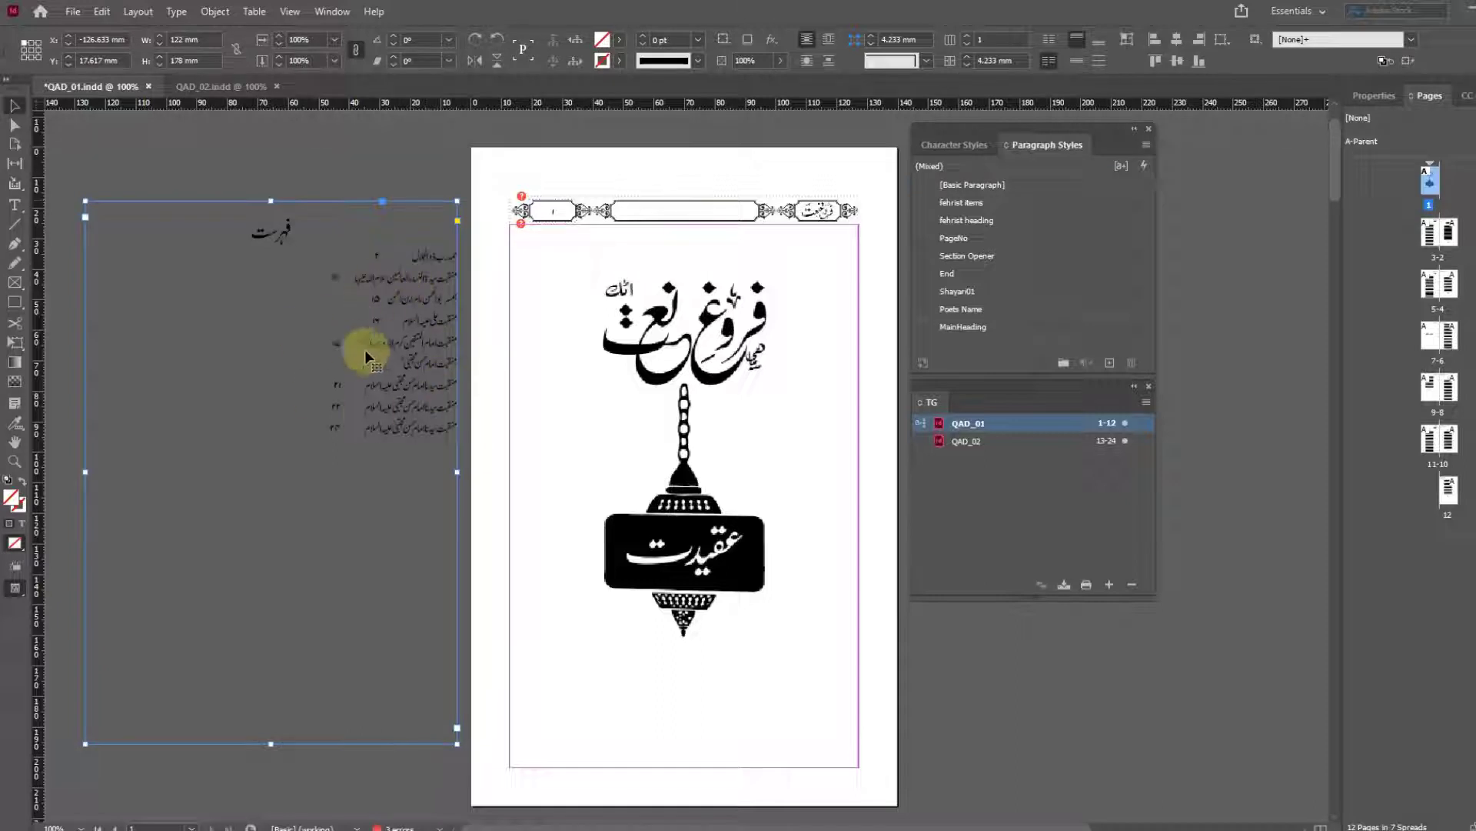
Move the title artwork off page 1 and fit the table of contents frame inside the page margins, 114.3 mm wide.
left_click_drag(768, 281, 316, 311)
left_click_drag(730, 323, 685, 249)
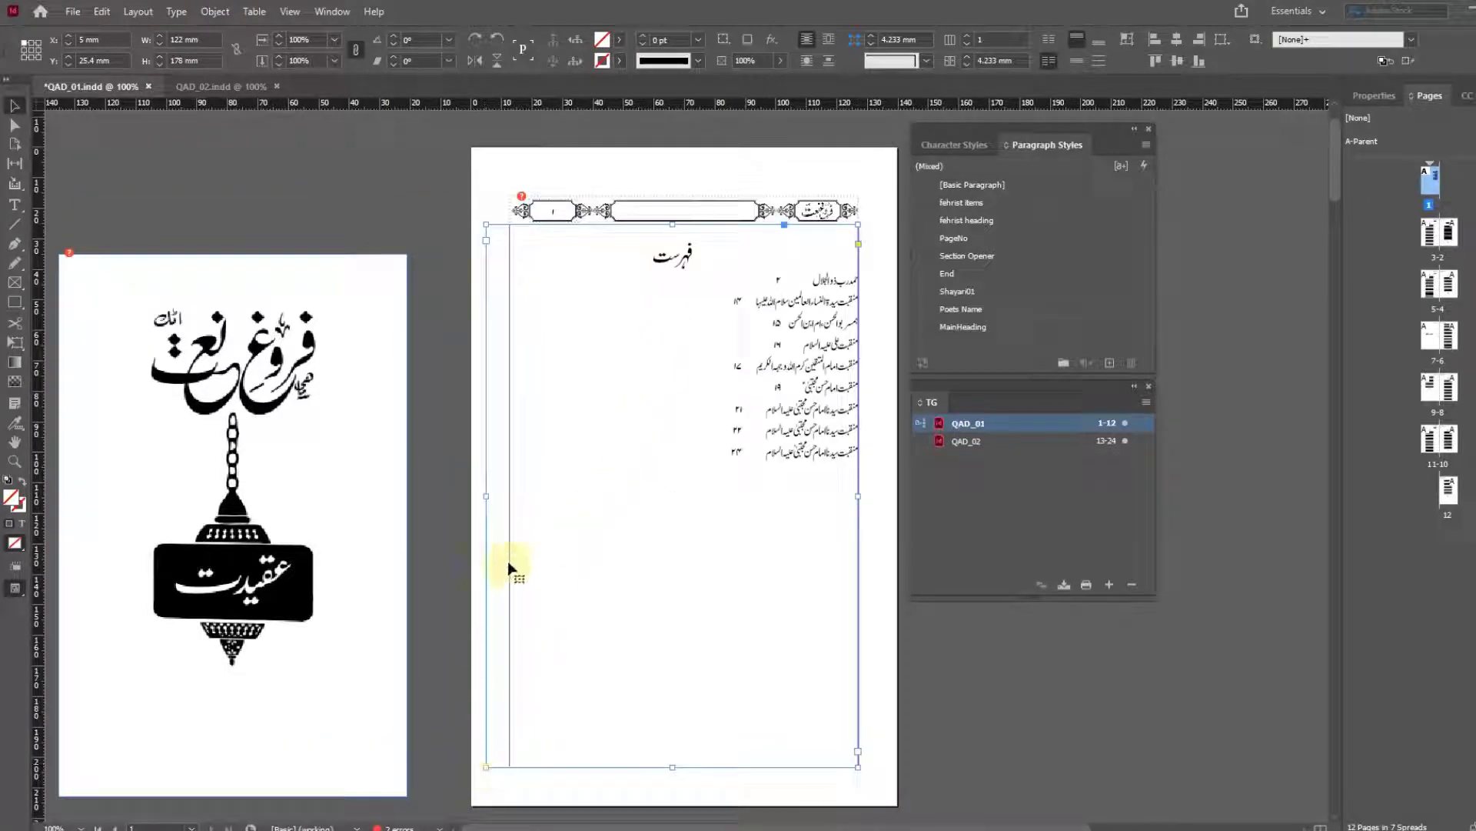
left_click_drag(486, 500, 509, 496)
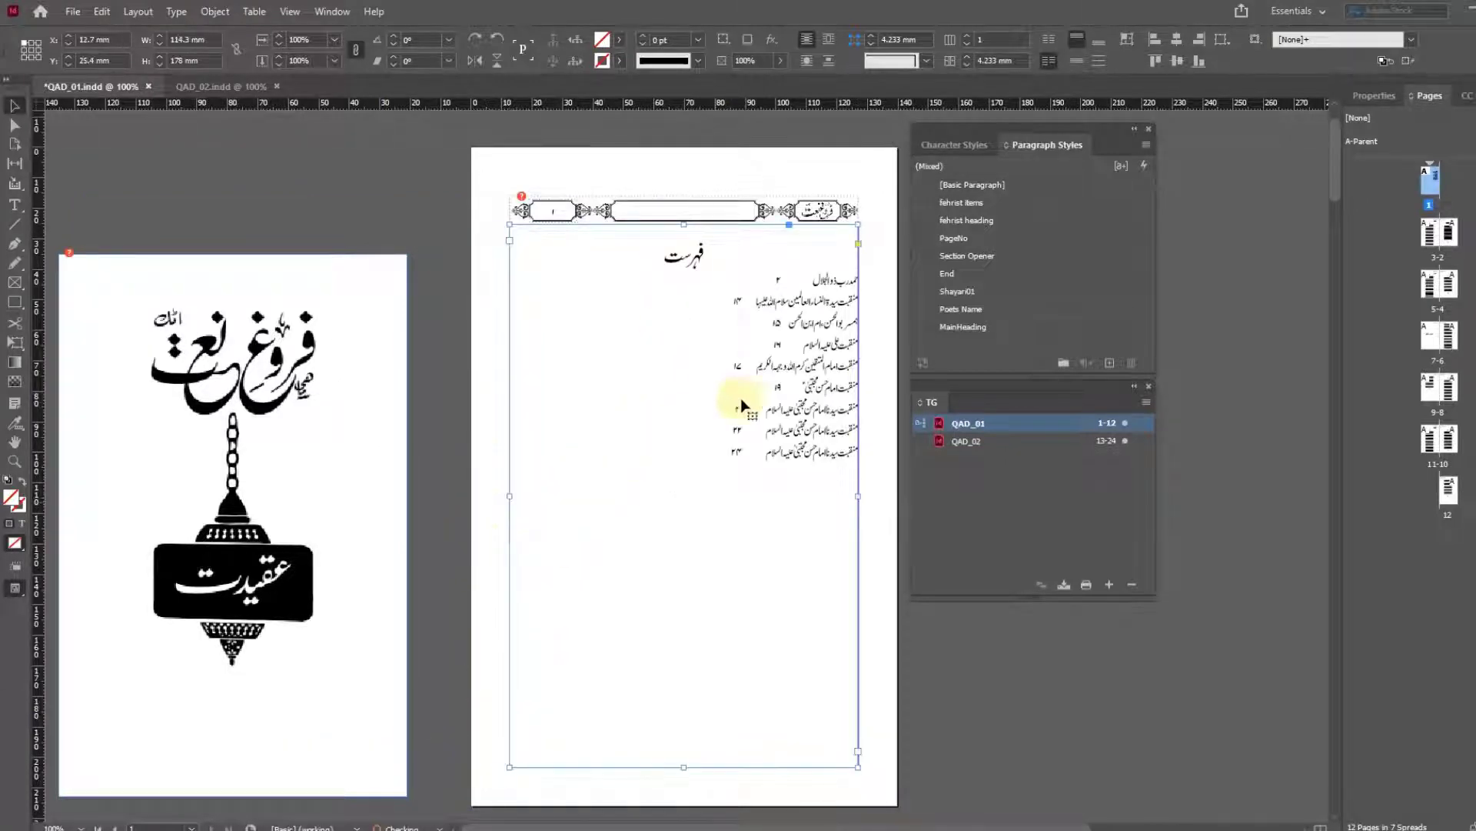
Examine the page number alignment in the table of contents and the indents and spacing of the fehrist items style.
left_click_drag(494, 201, 870, 517)
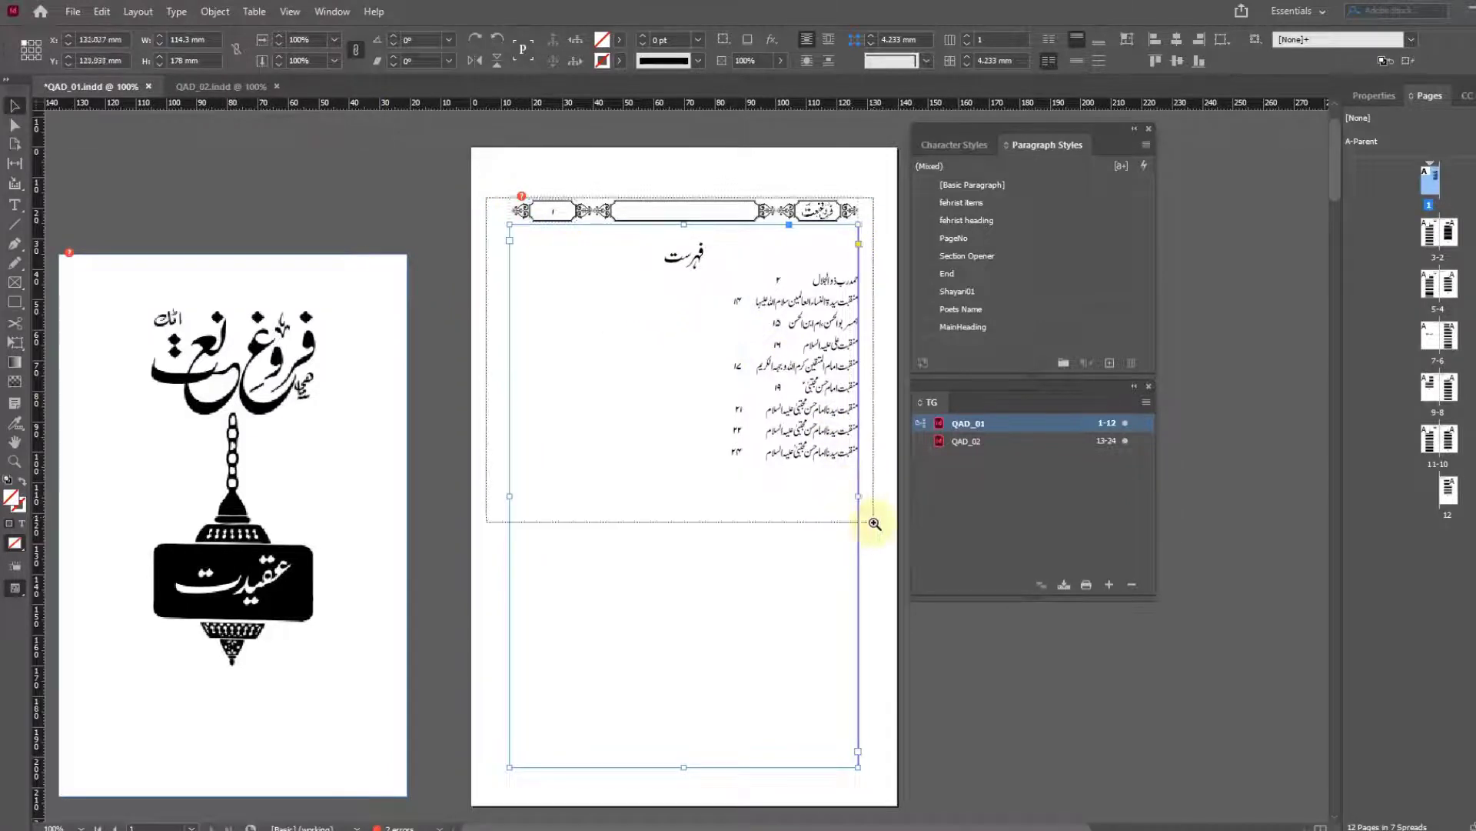
left_click_drag(776, 432, 324, 346)
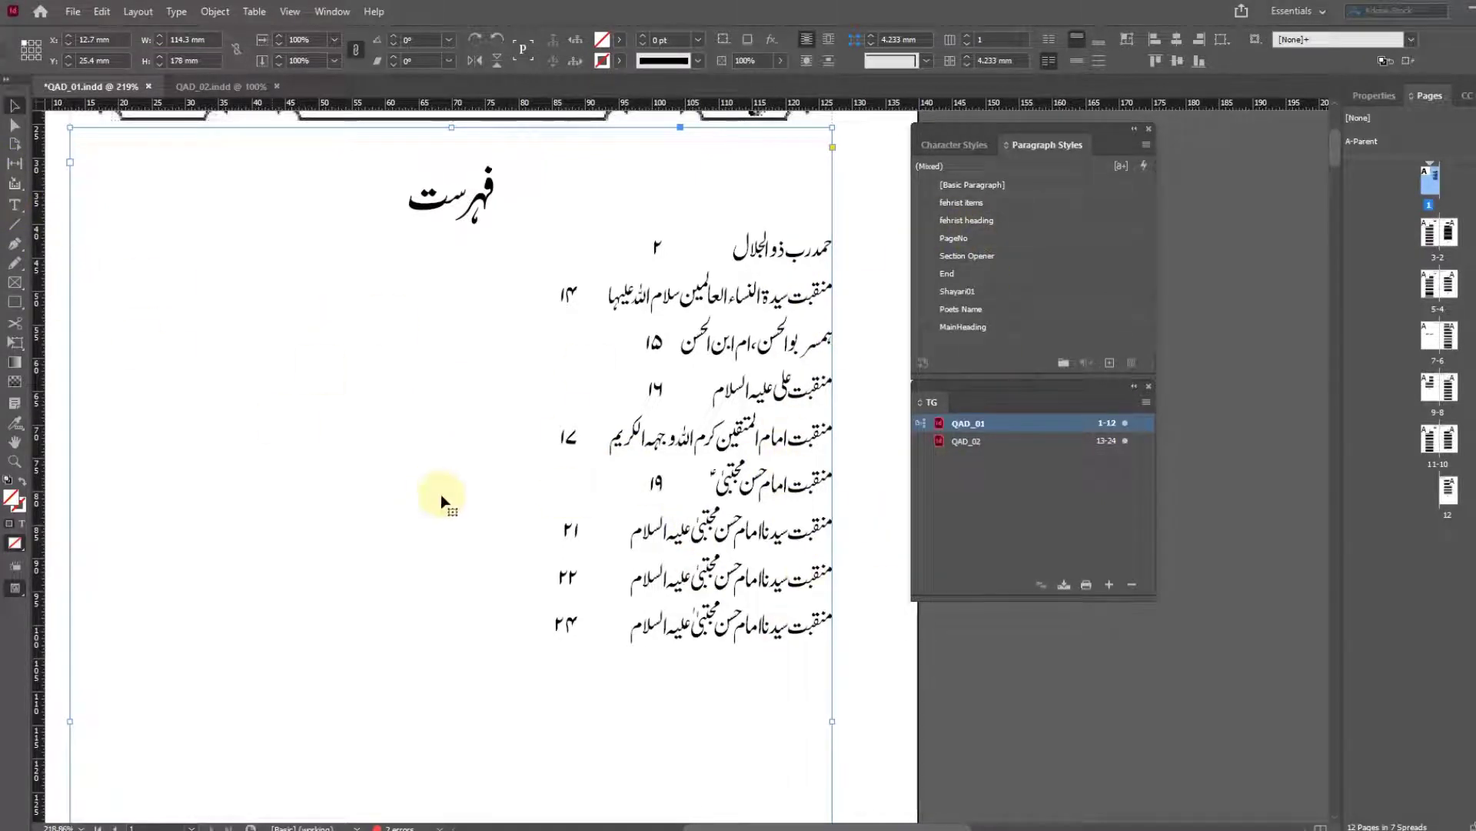
left_click(13, 208)
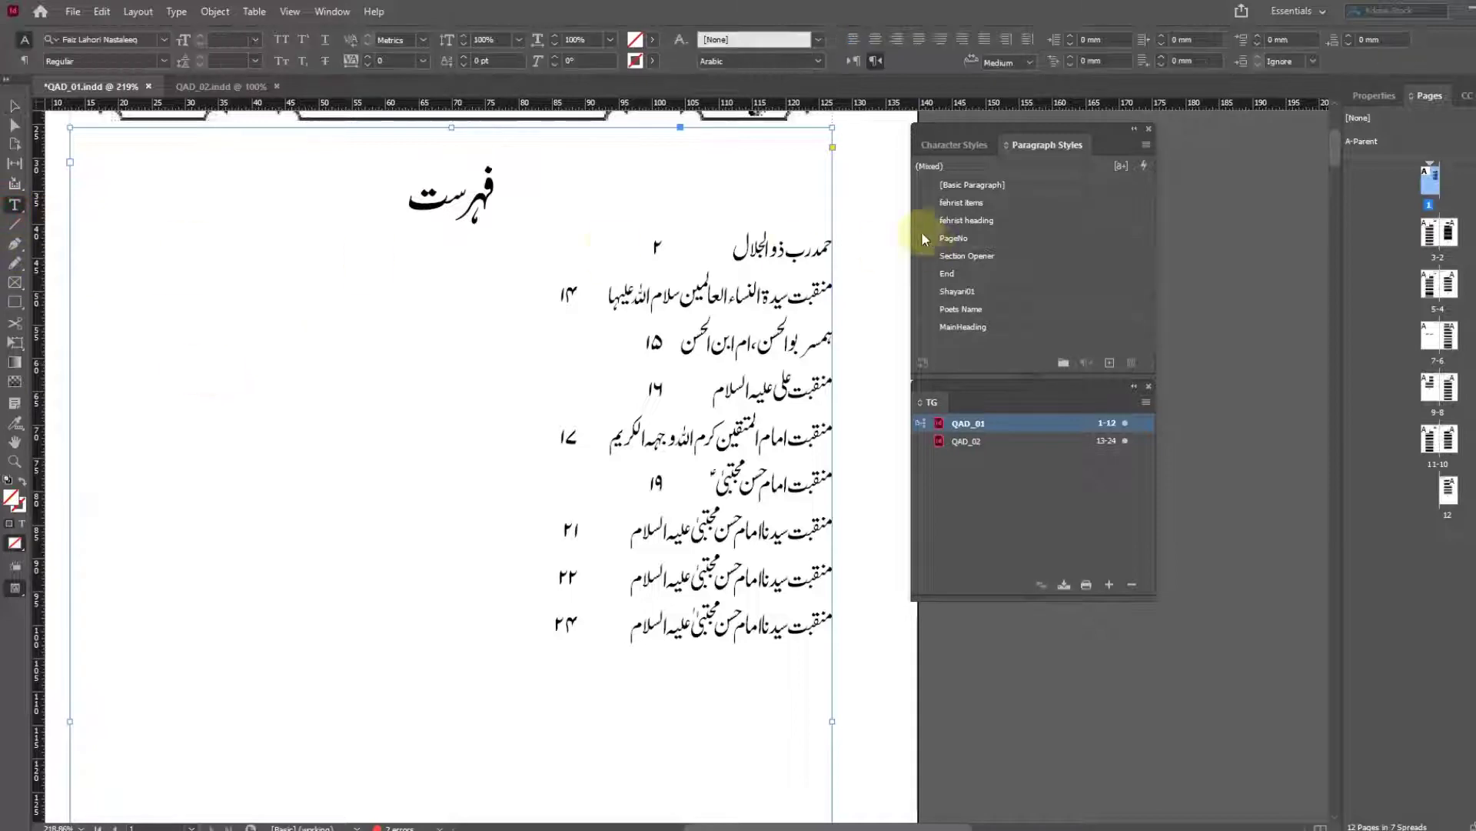
right_click(975, 204)
left_click(1001, 214)
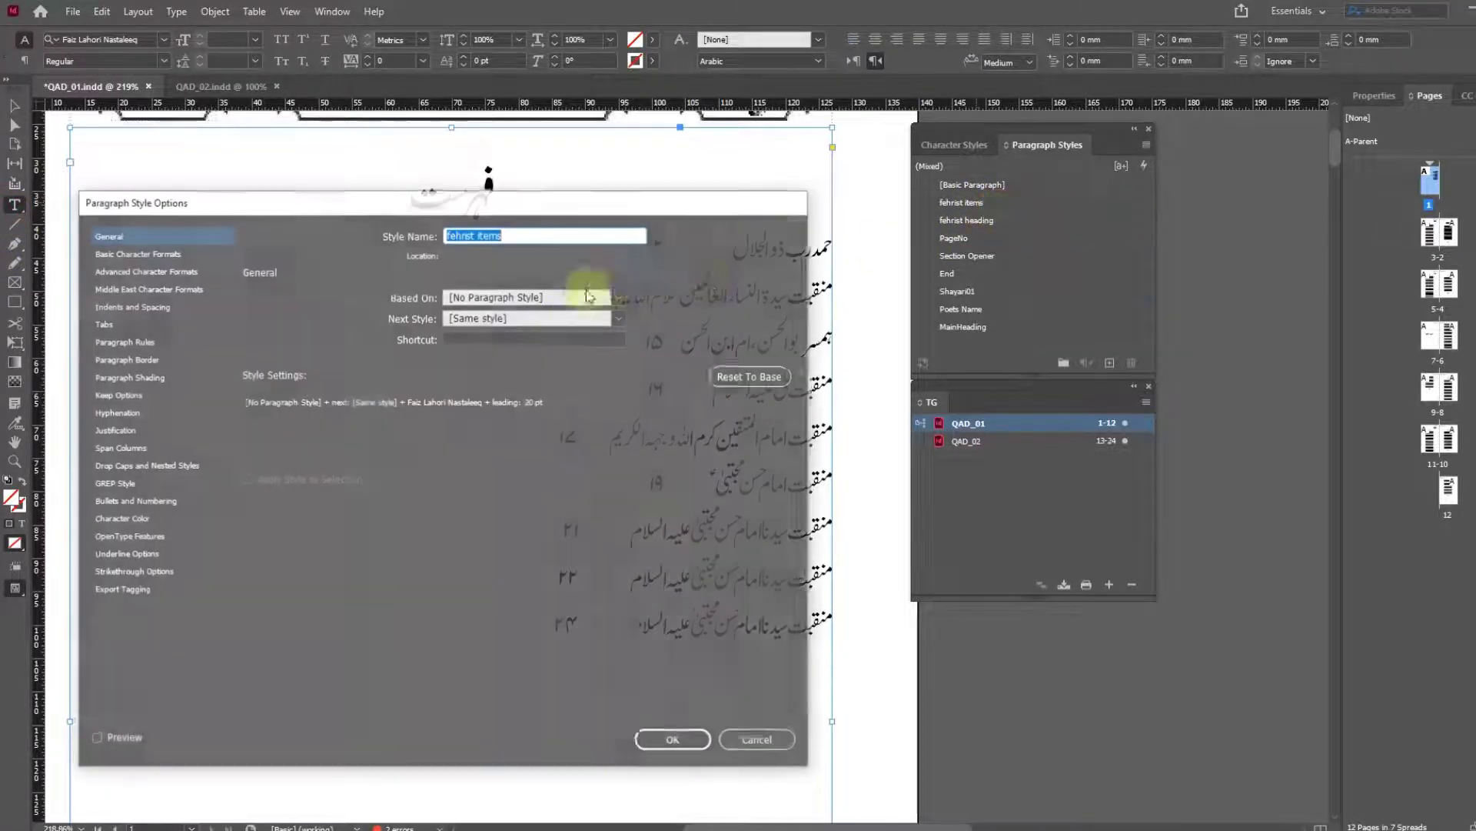
left_click(138, 306)
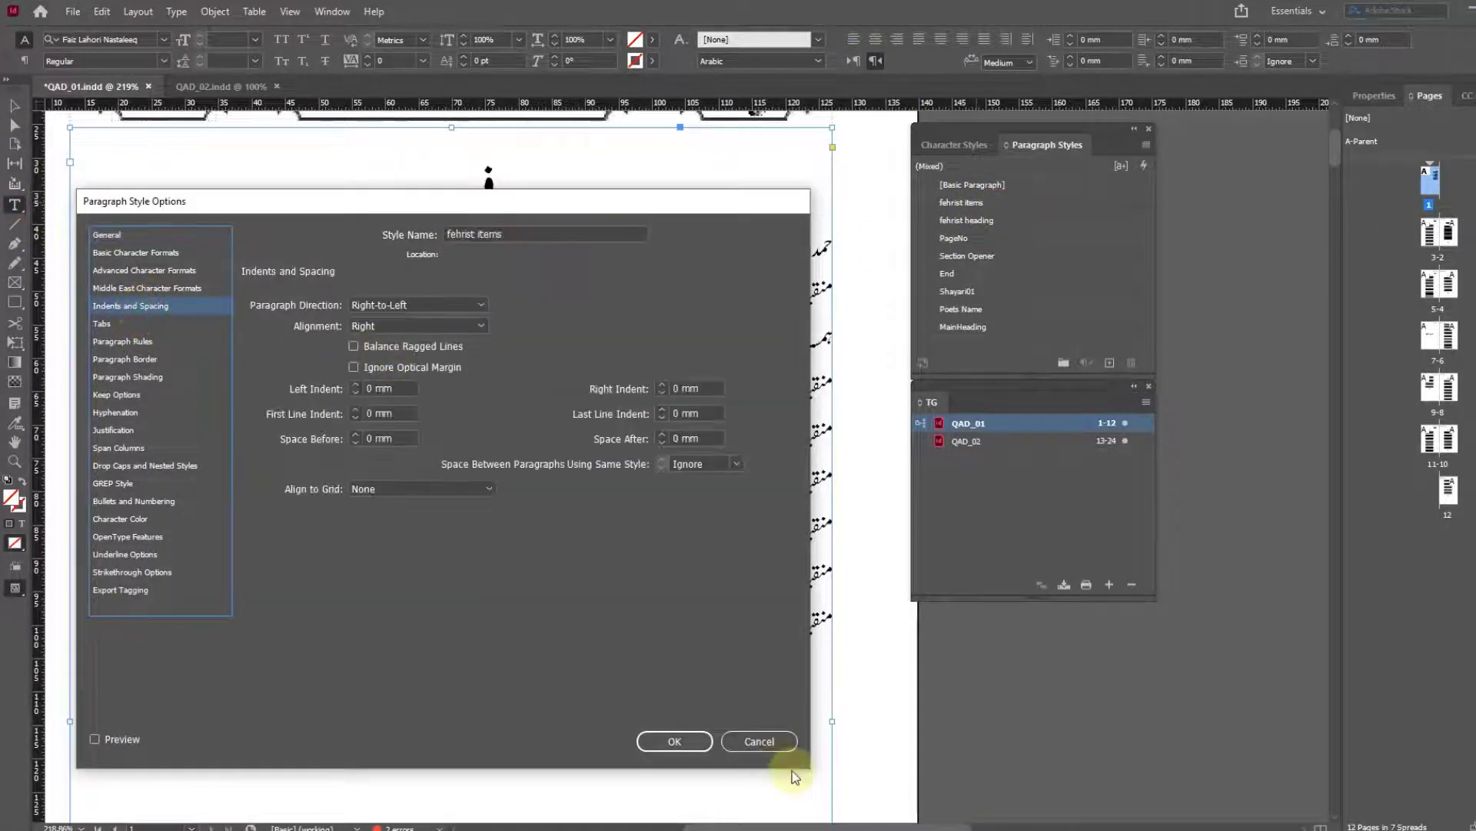
left_click(769, 750)
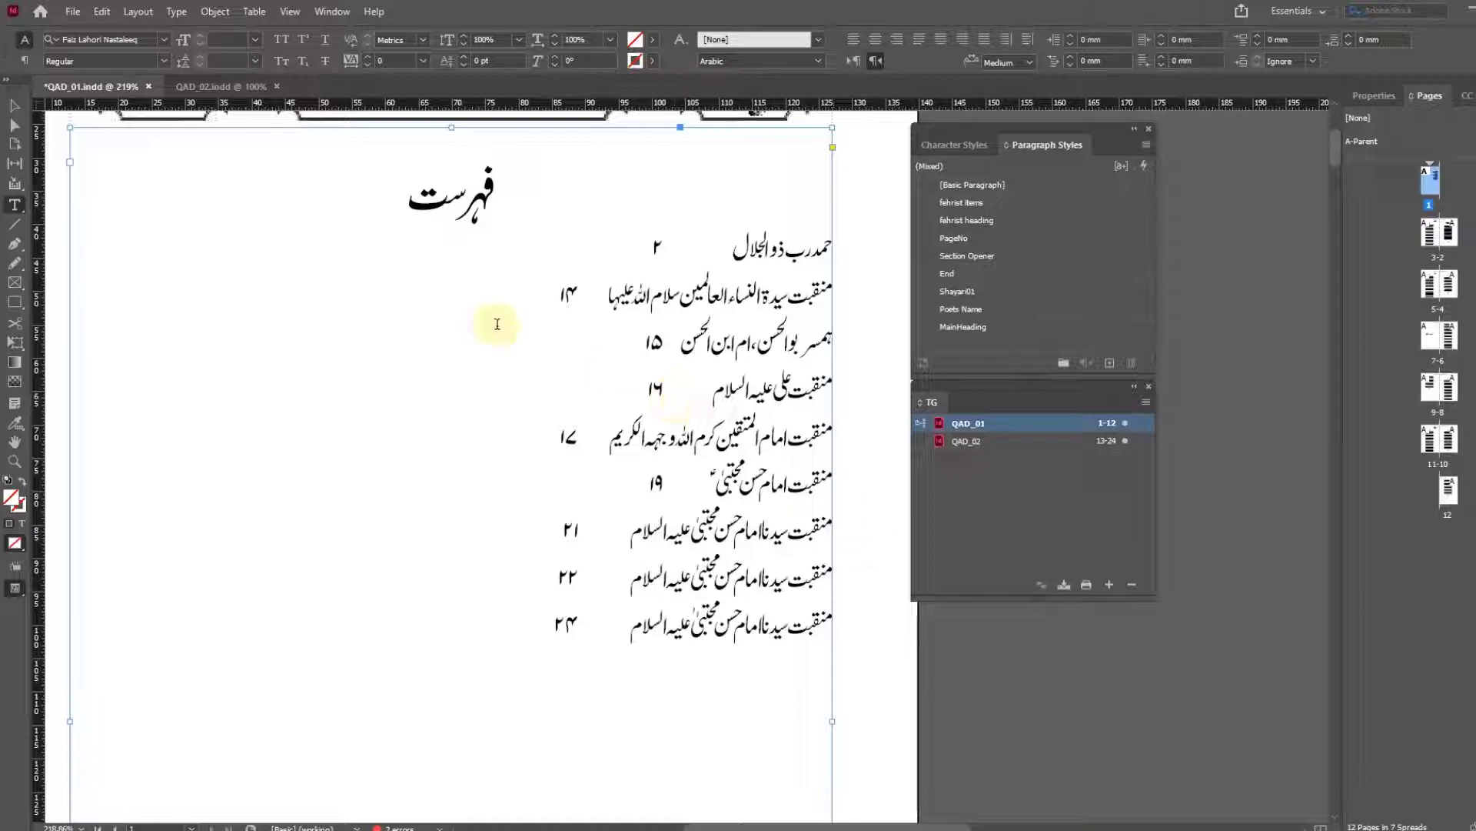
Reopen the table of contents settings and remove the Poets Name and [Basic Paragraph] styles from the included styles.
left_click(138, 12)
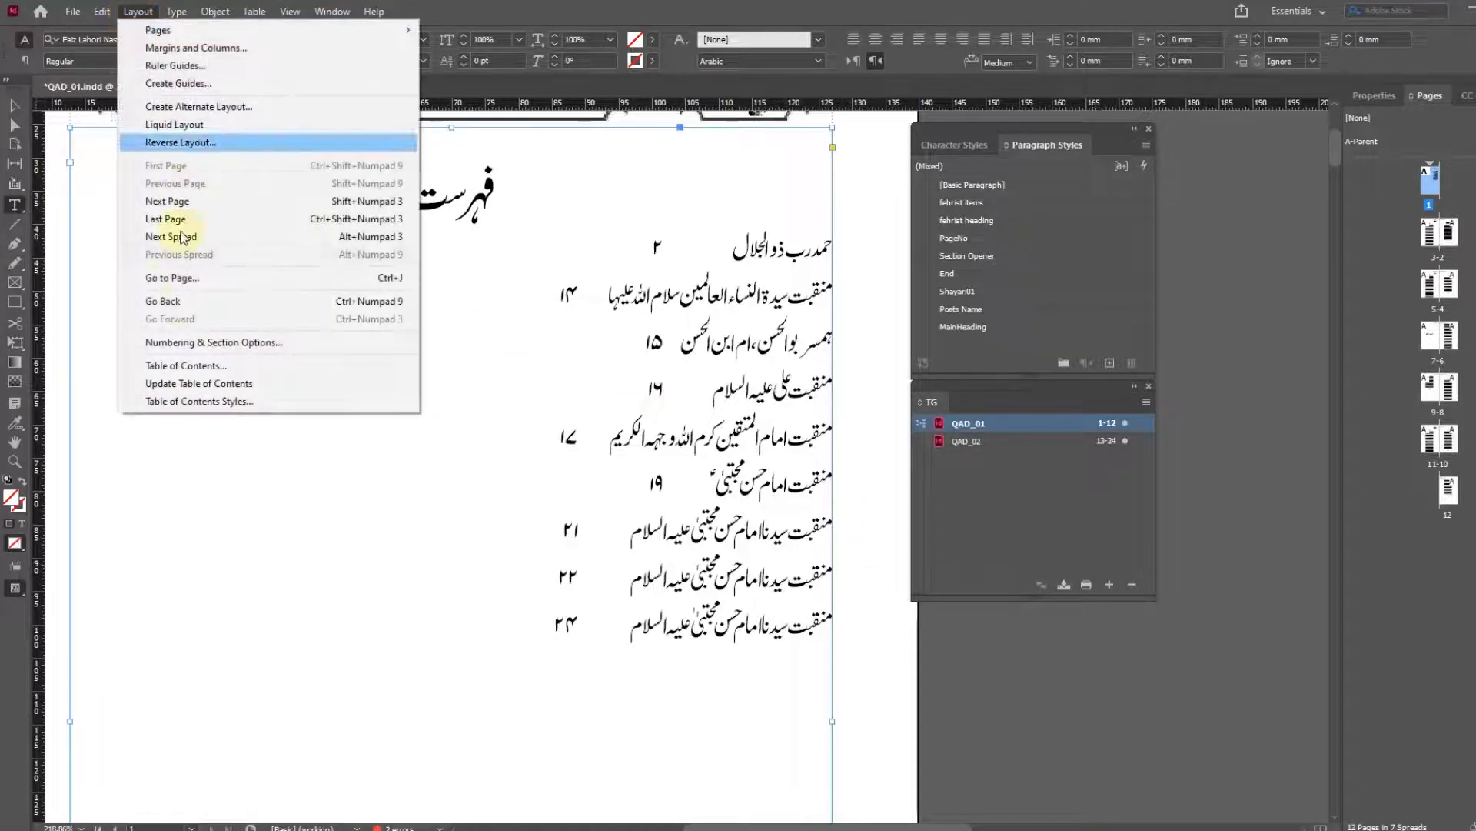
left_click(188, 367)
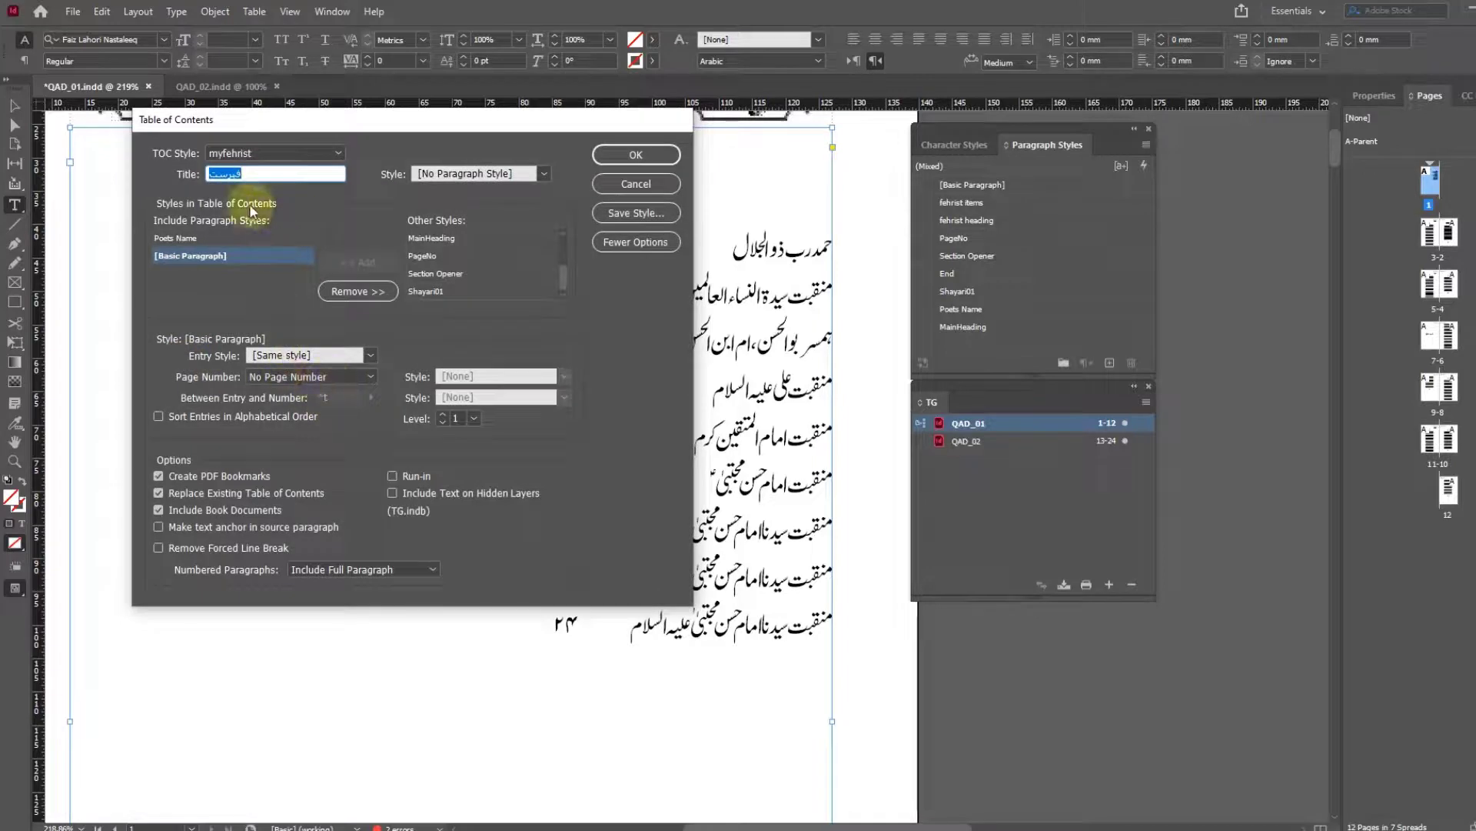
left_click(358, 292)
left_click(358, 292)
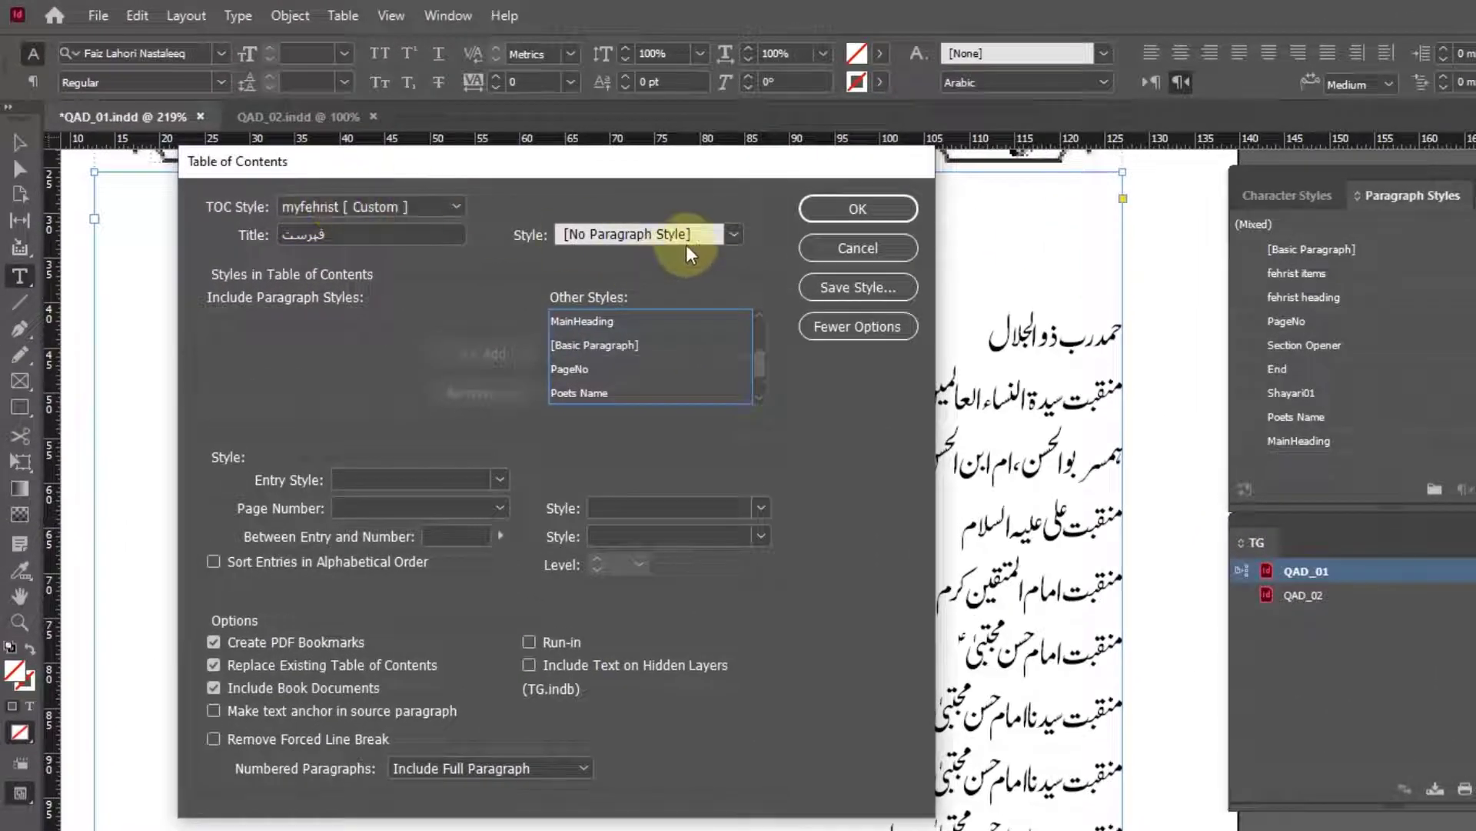
Apply the fehrist heading style to the table of contents title and include the MainHeading style.
left_click(646, 223)
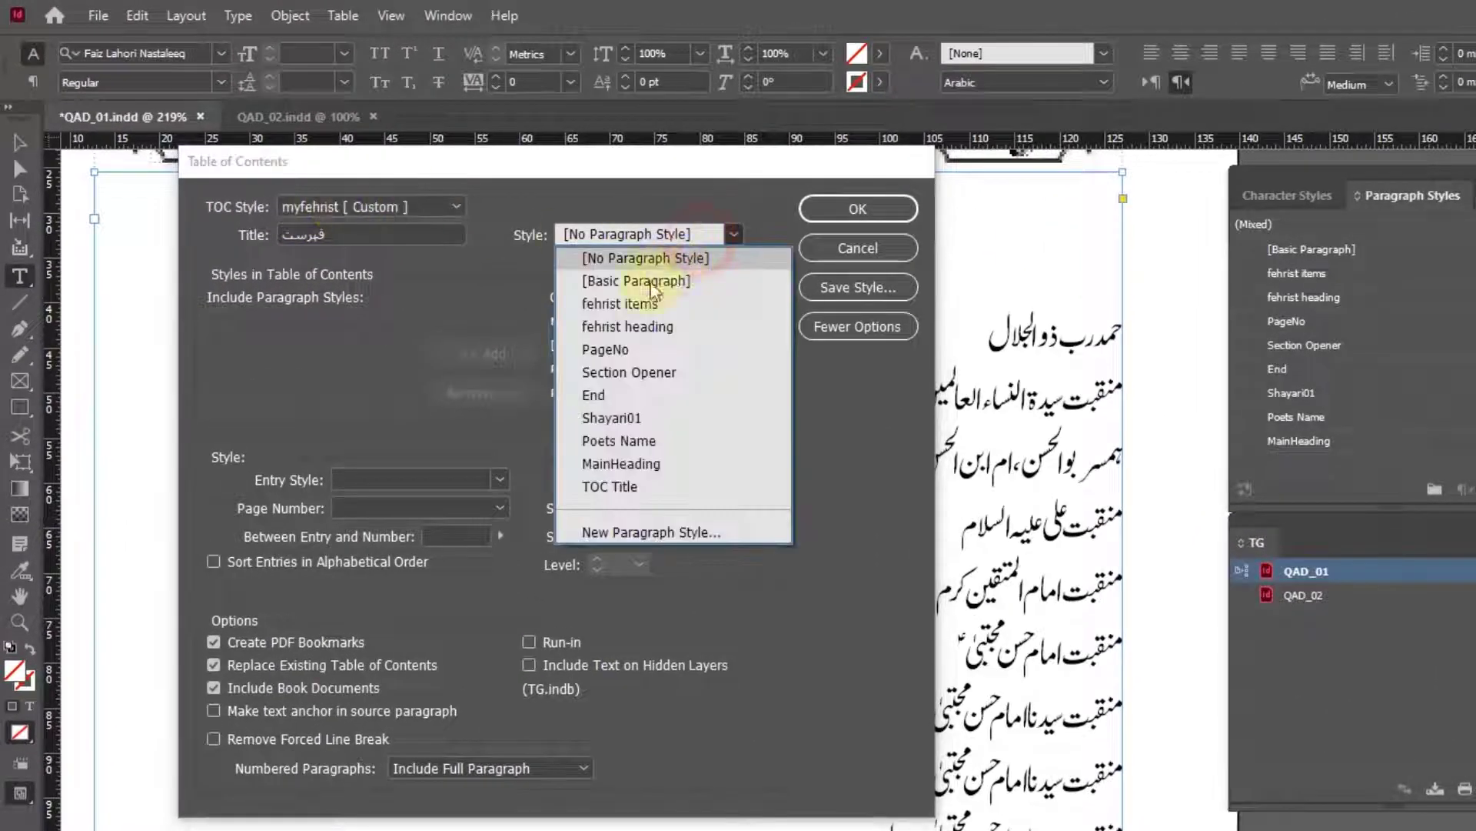
left_click(643, 329)
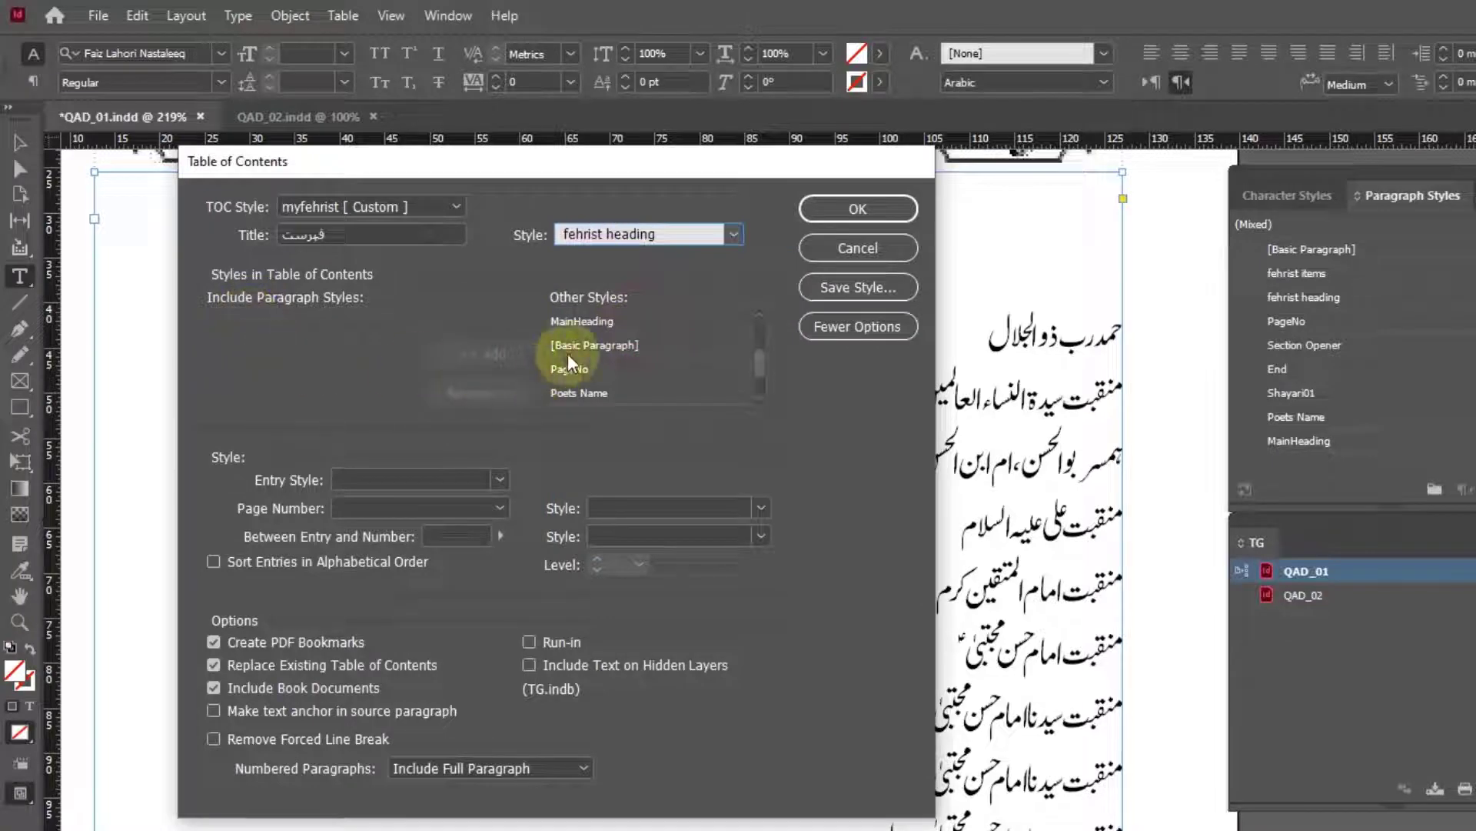
left_click(607, 321)
left_click(498, 354)
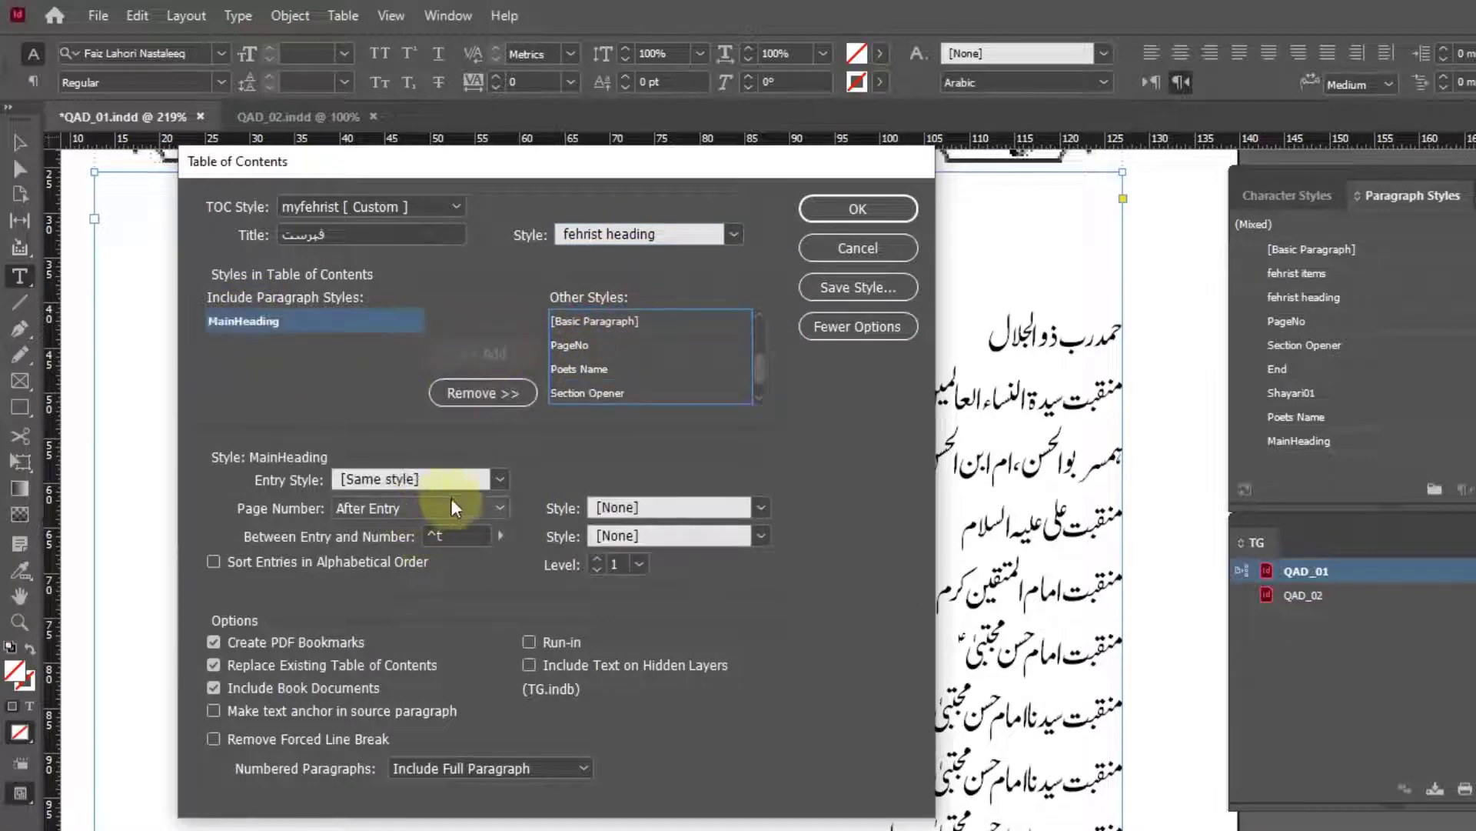
Set the MainHeading entry style to fehrist items and separate entries from page numbers with a Right Indent Tab (^y).
left_click(499, 479)
left_click(408, 570)
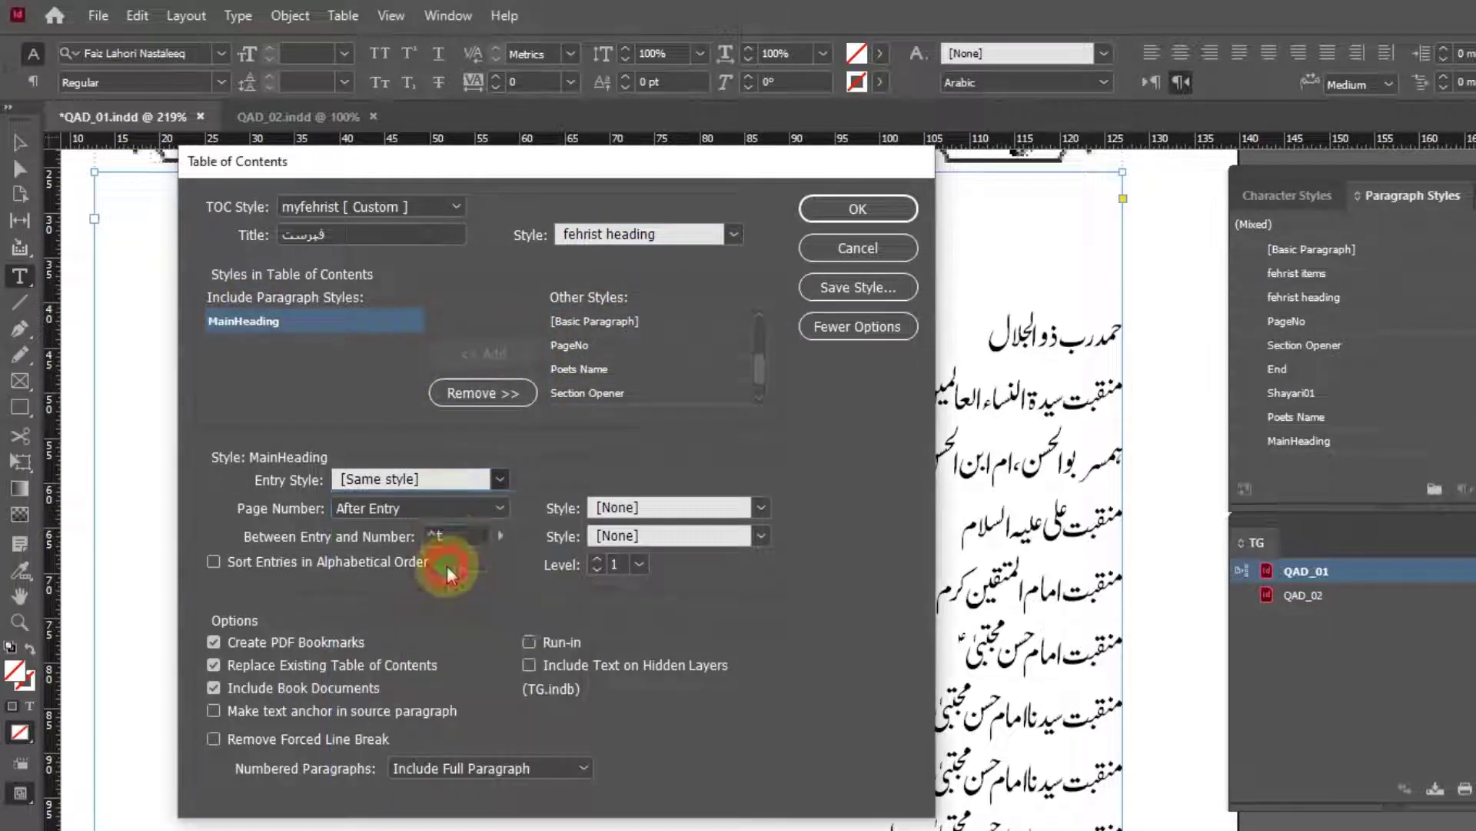
double_click(473, 536)
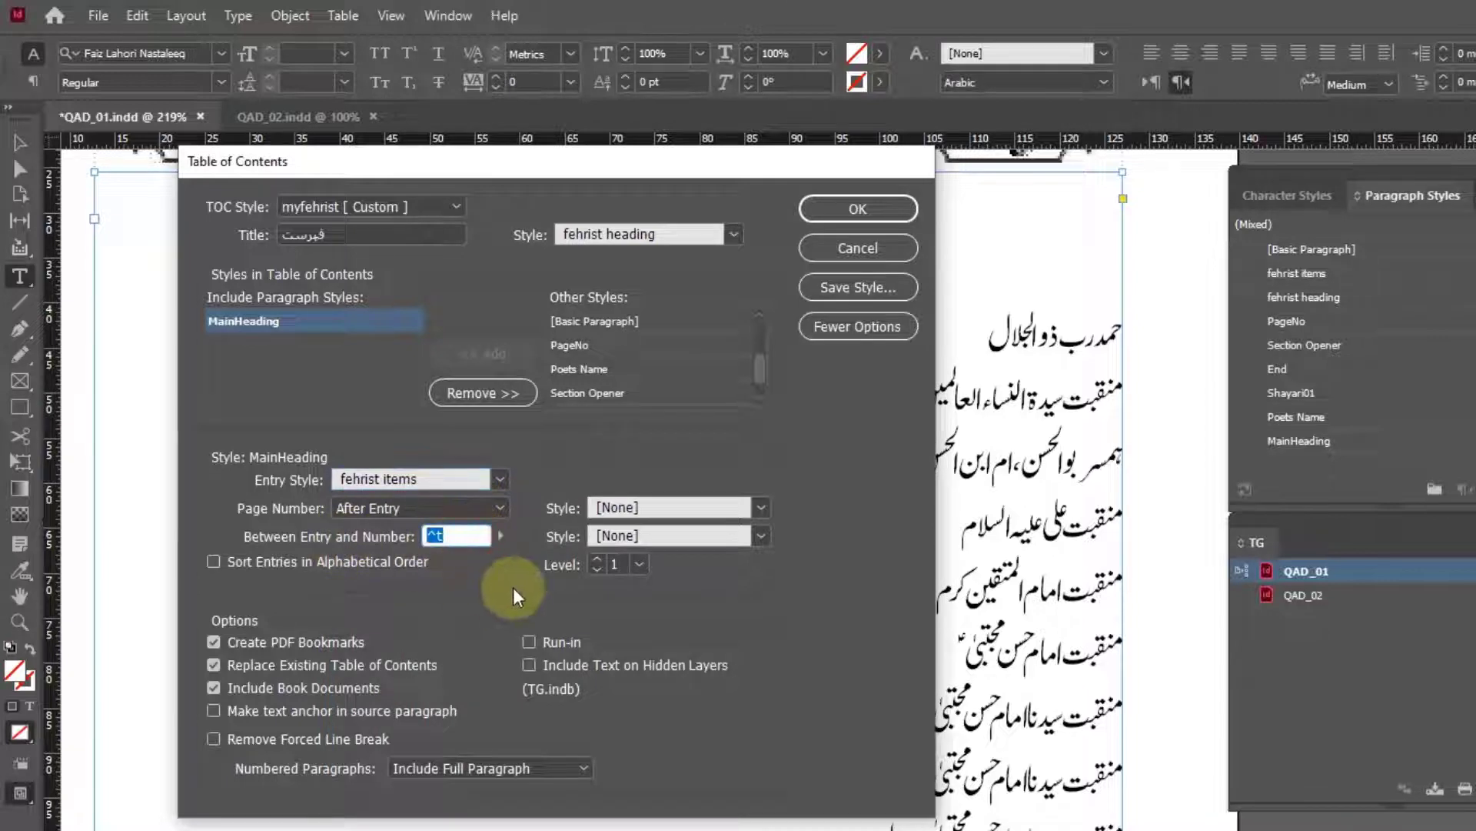
key("BackSpace")
left_click(501, 537)
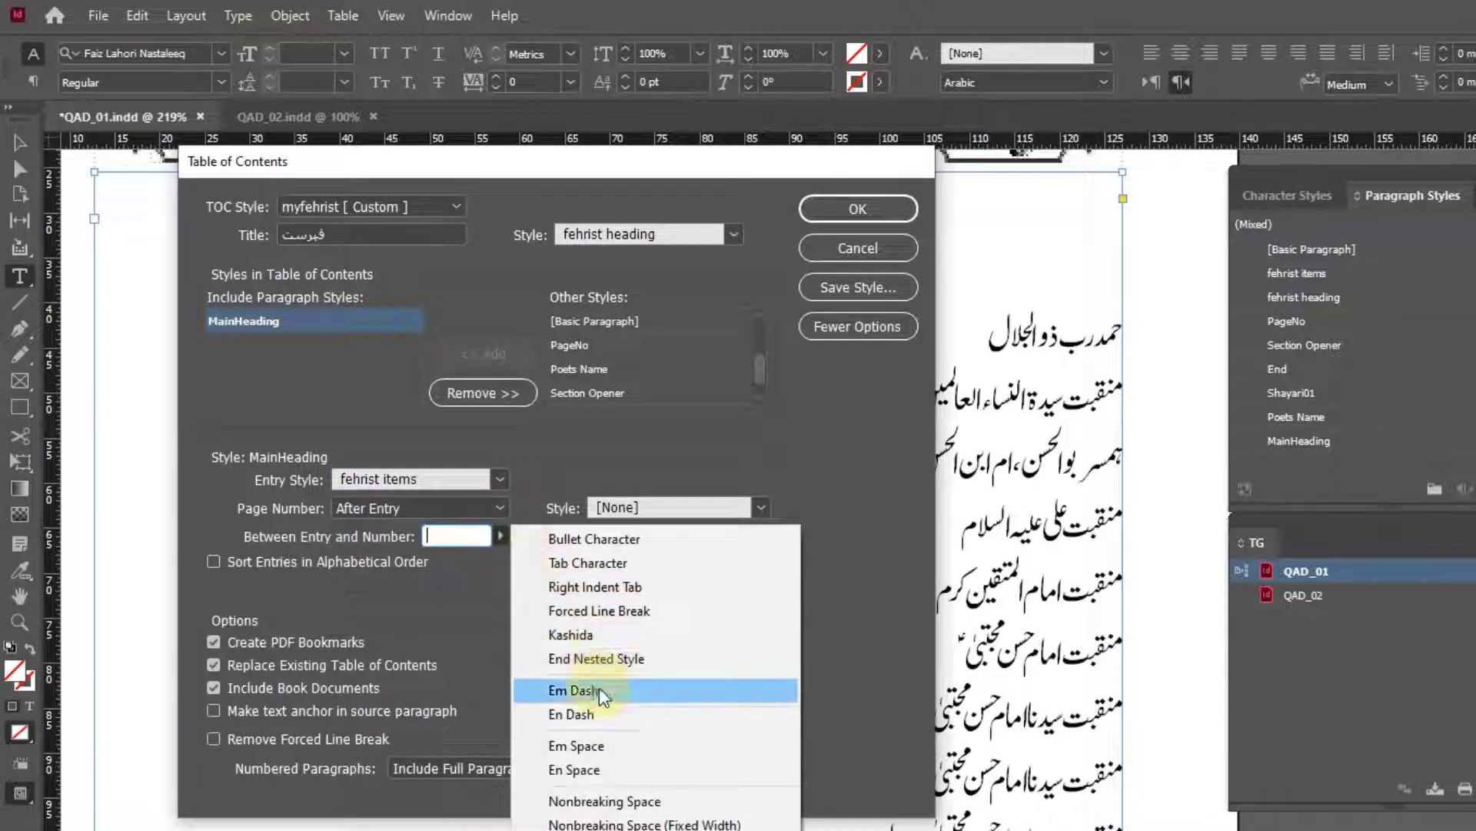
left_click(598, 587)
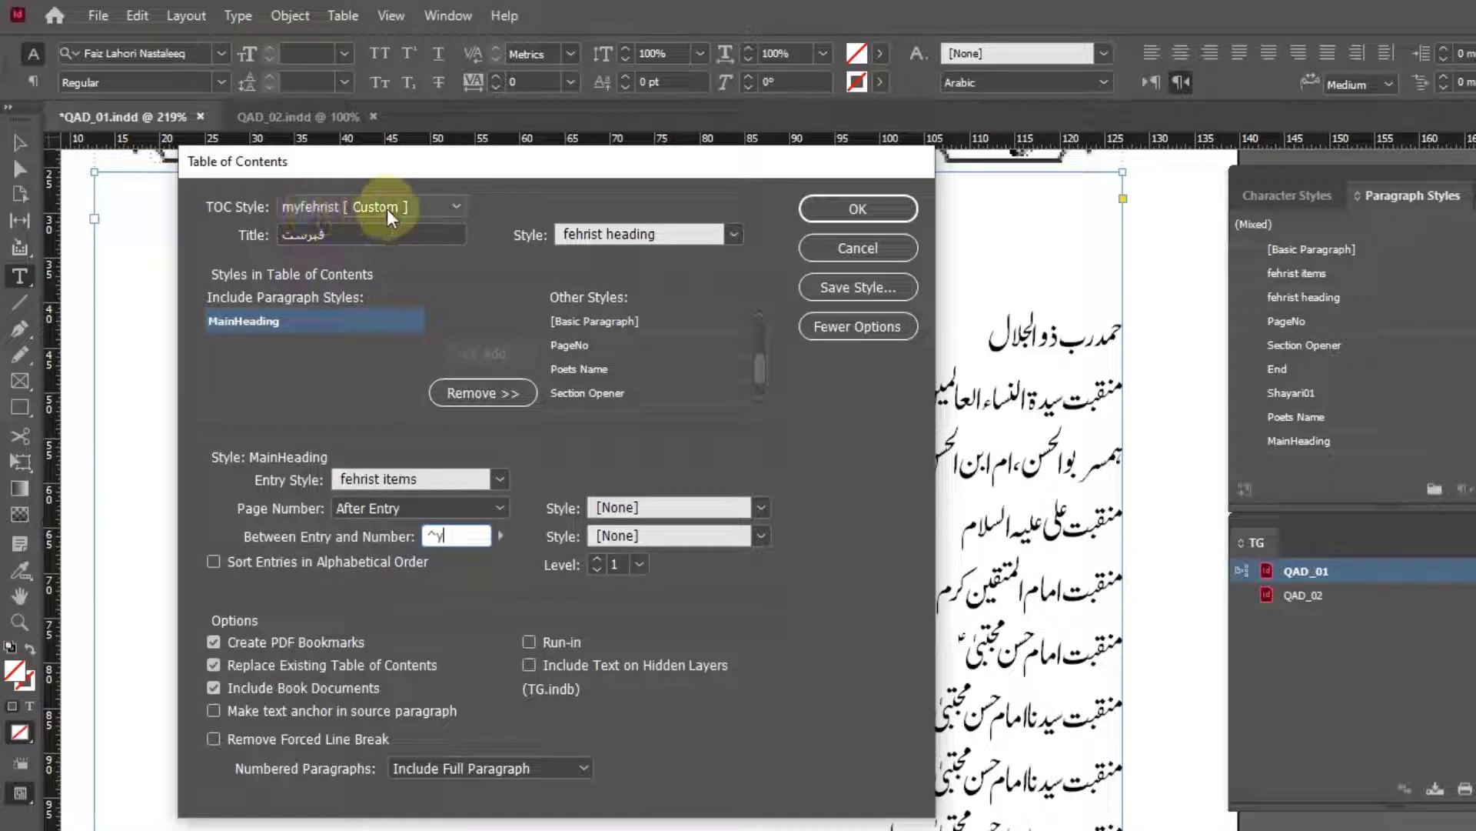
Save the settings over the existing myfehrist TOC style and regenerate the table of contents.
left_click(852, 287)
left_click(1197, 549)
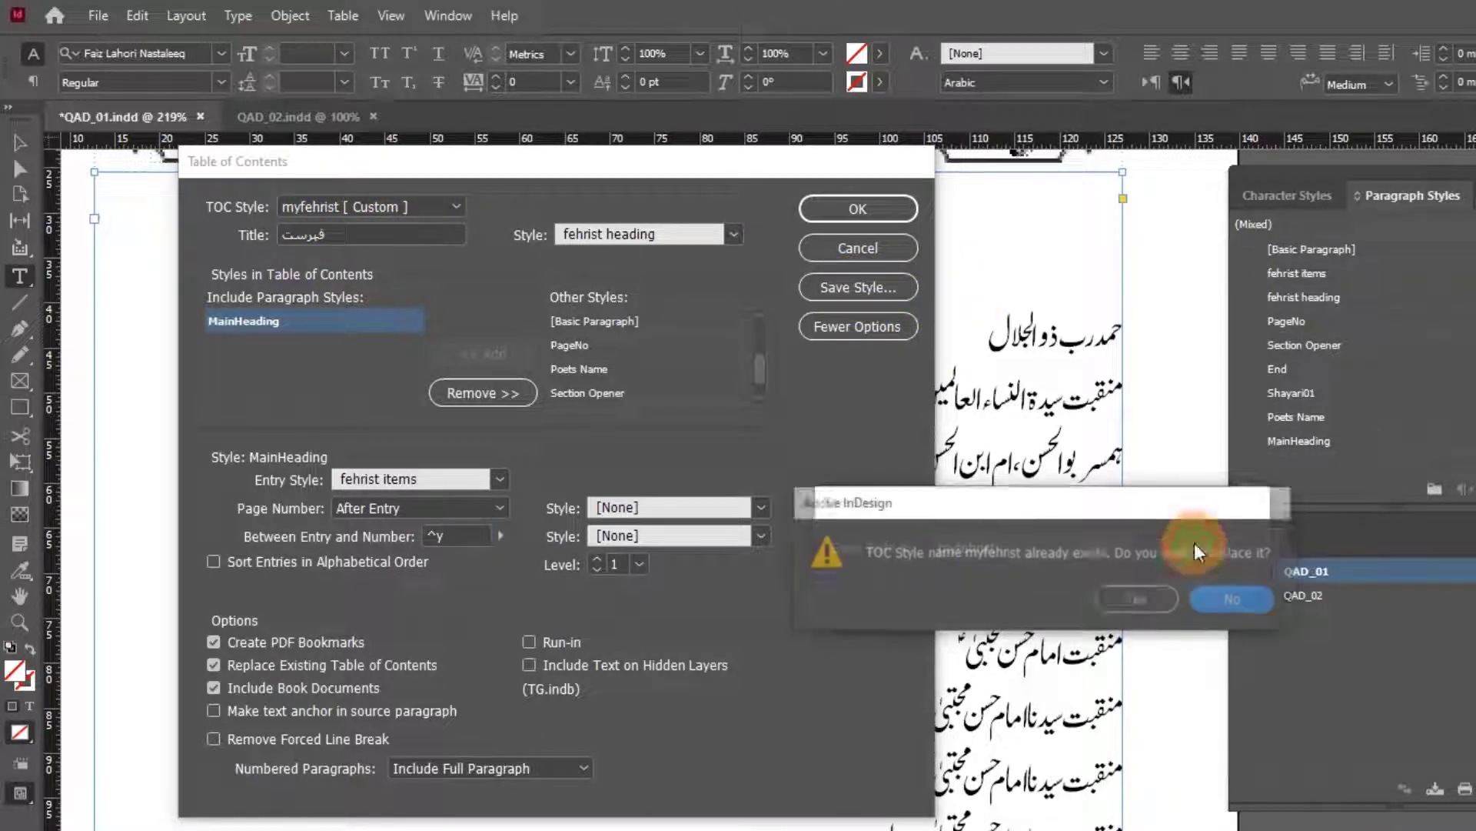
left_click(1130, 510)
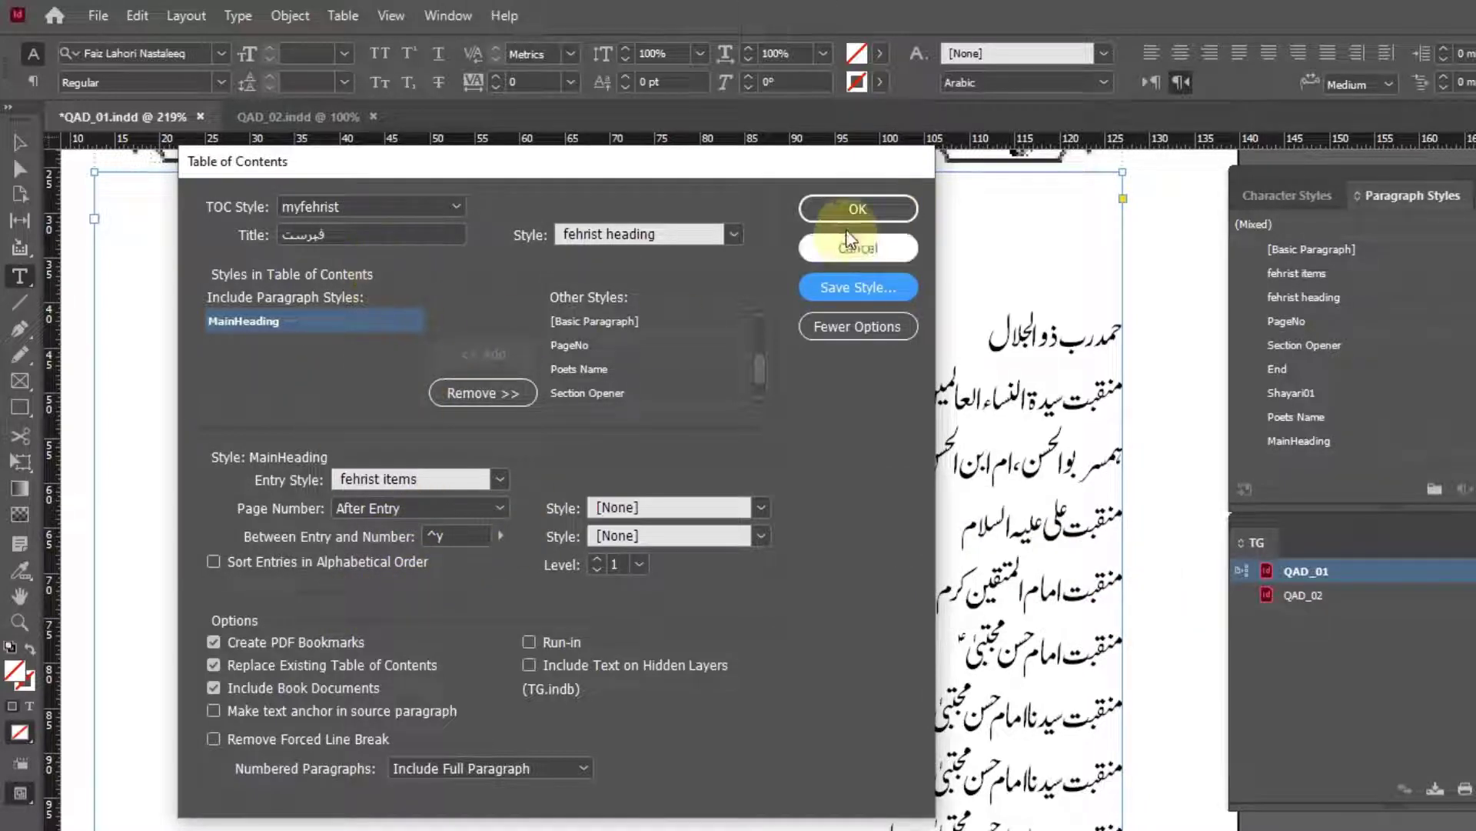
left_click(853, 207)
left_click(1211, 611)
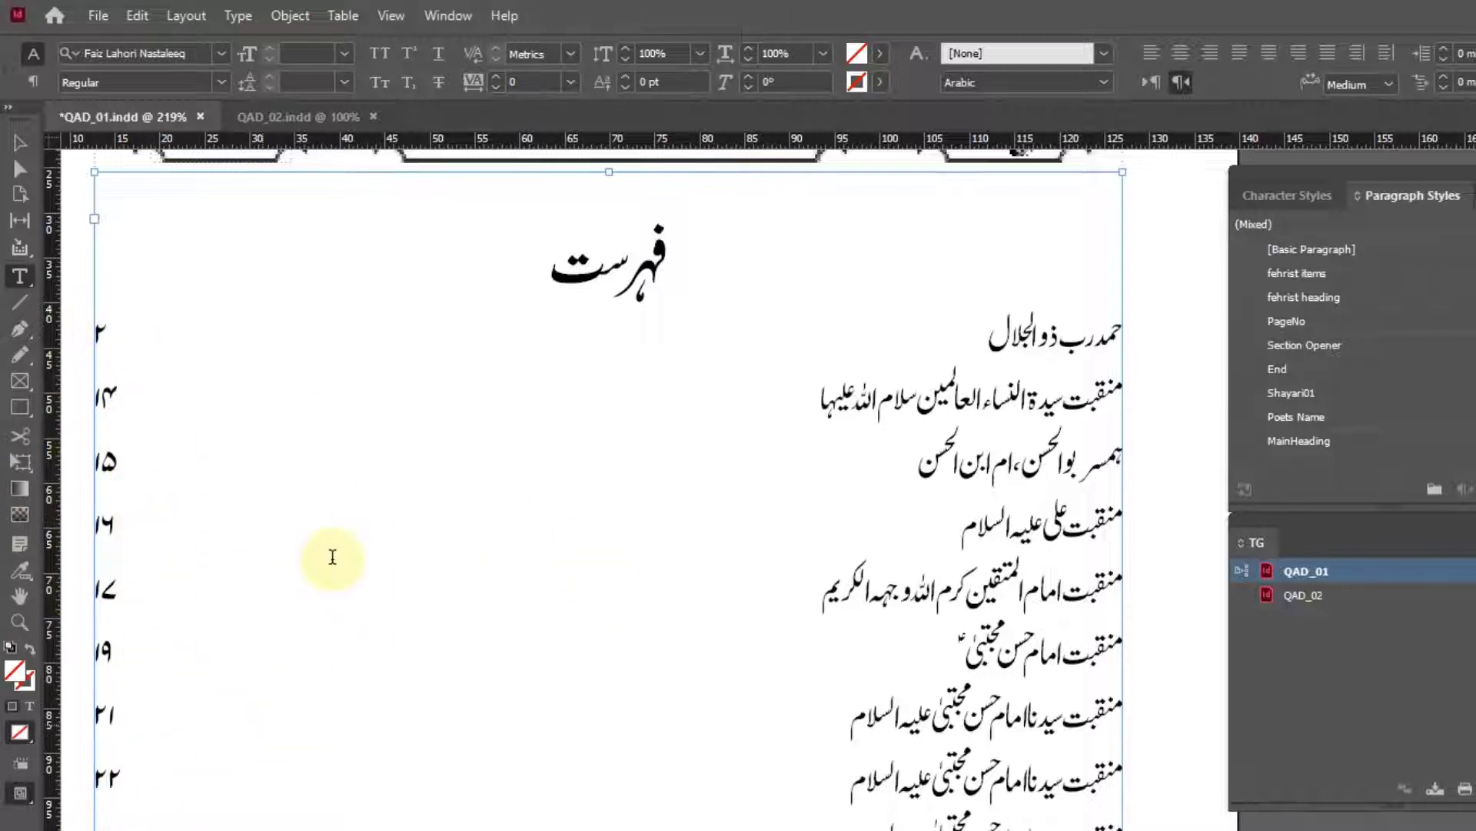
Edit the fehrist items paragraph style to add a right-aligned tab stop at about 70.6 mm with a dot (.) leader.
left_click(20, 143)
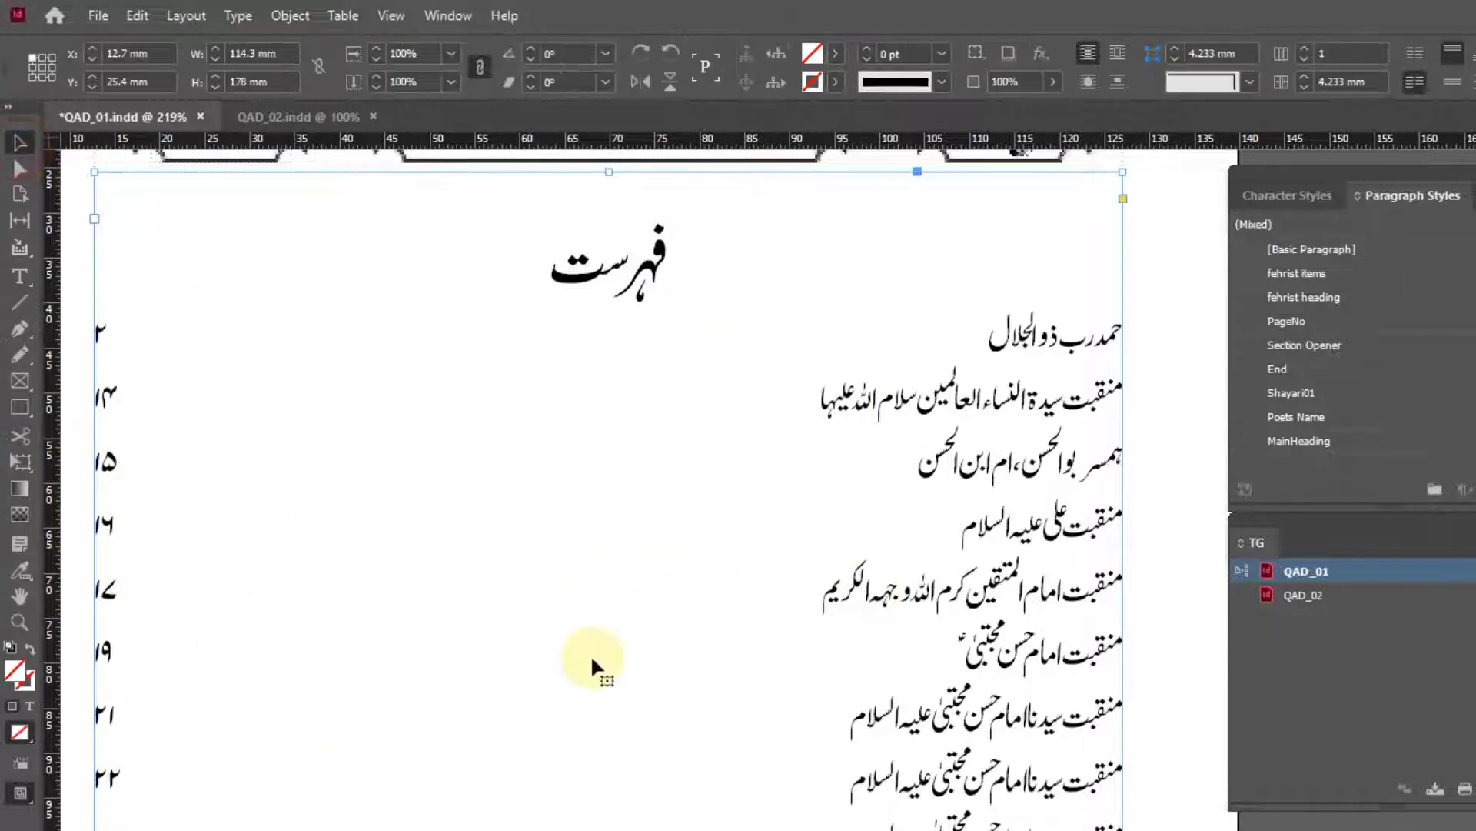
left_click_drag(597, 522, 628, 533)
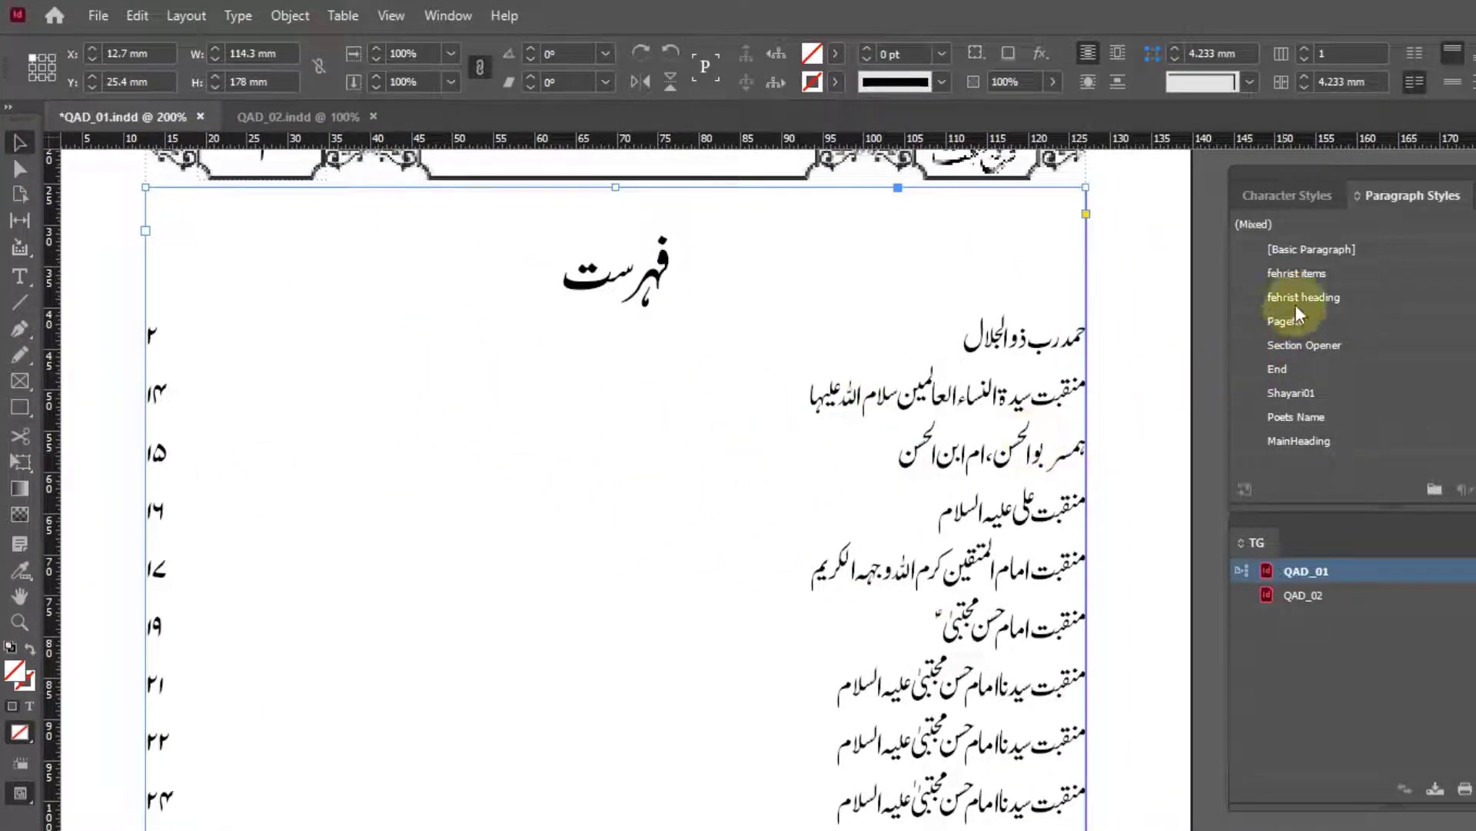
right_click(1300, 277)
left_click(1312, 292)
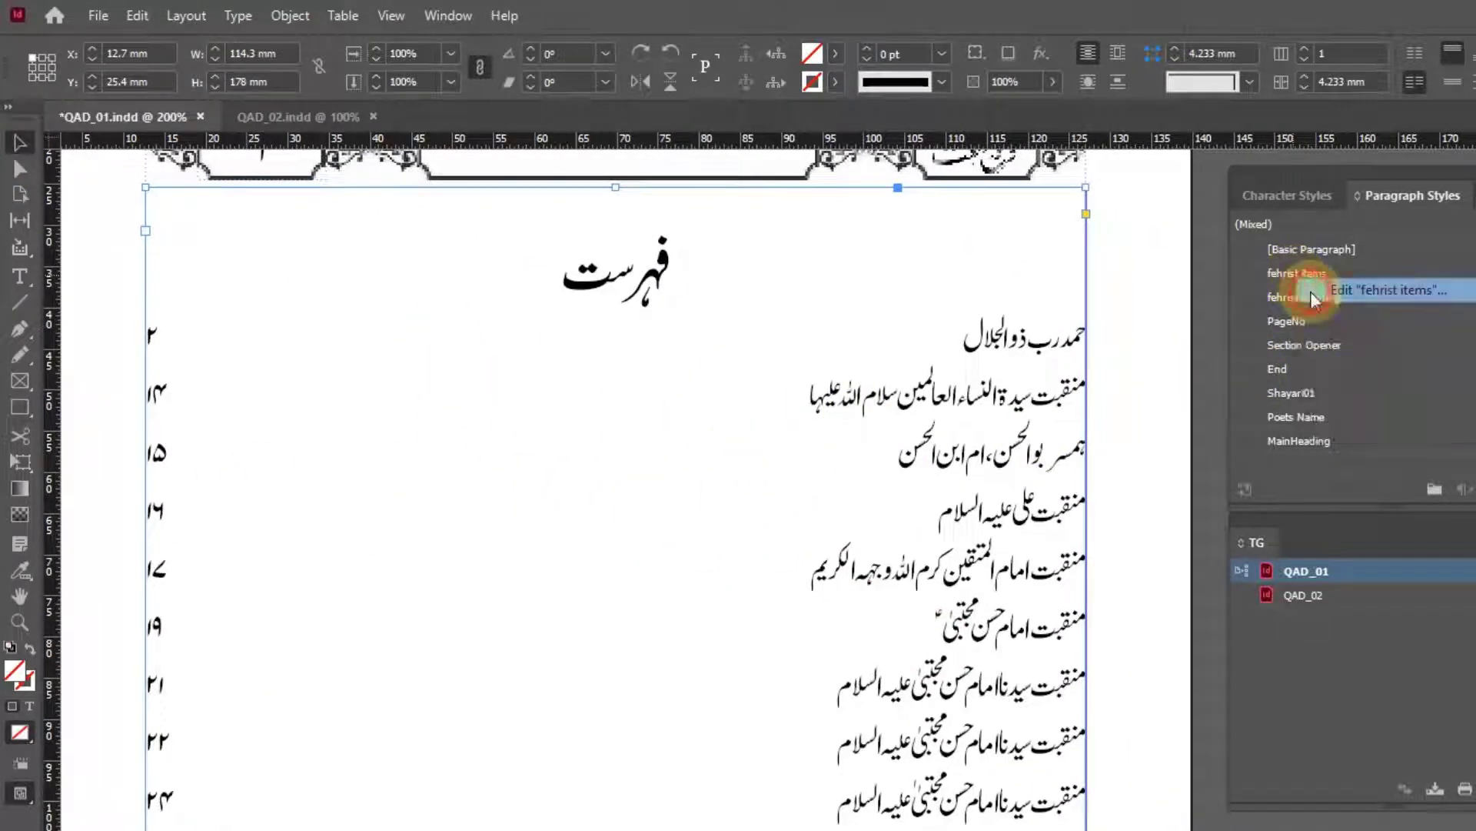
left_click_drag(761, 286, 649, 423)
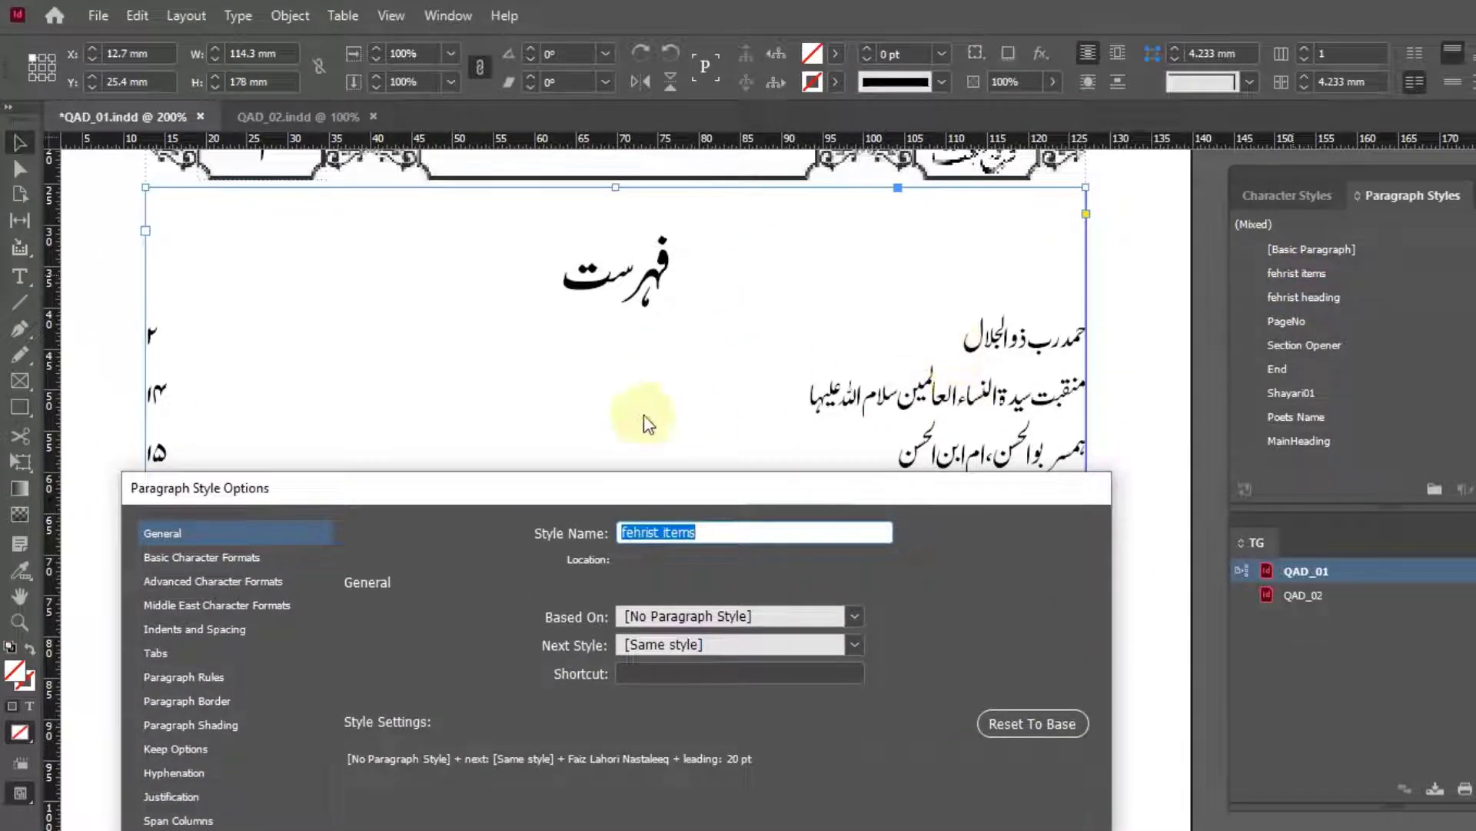
left_click_drag(537, 502, 587, 362)
left_click(208, 515)
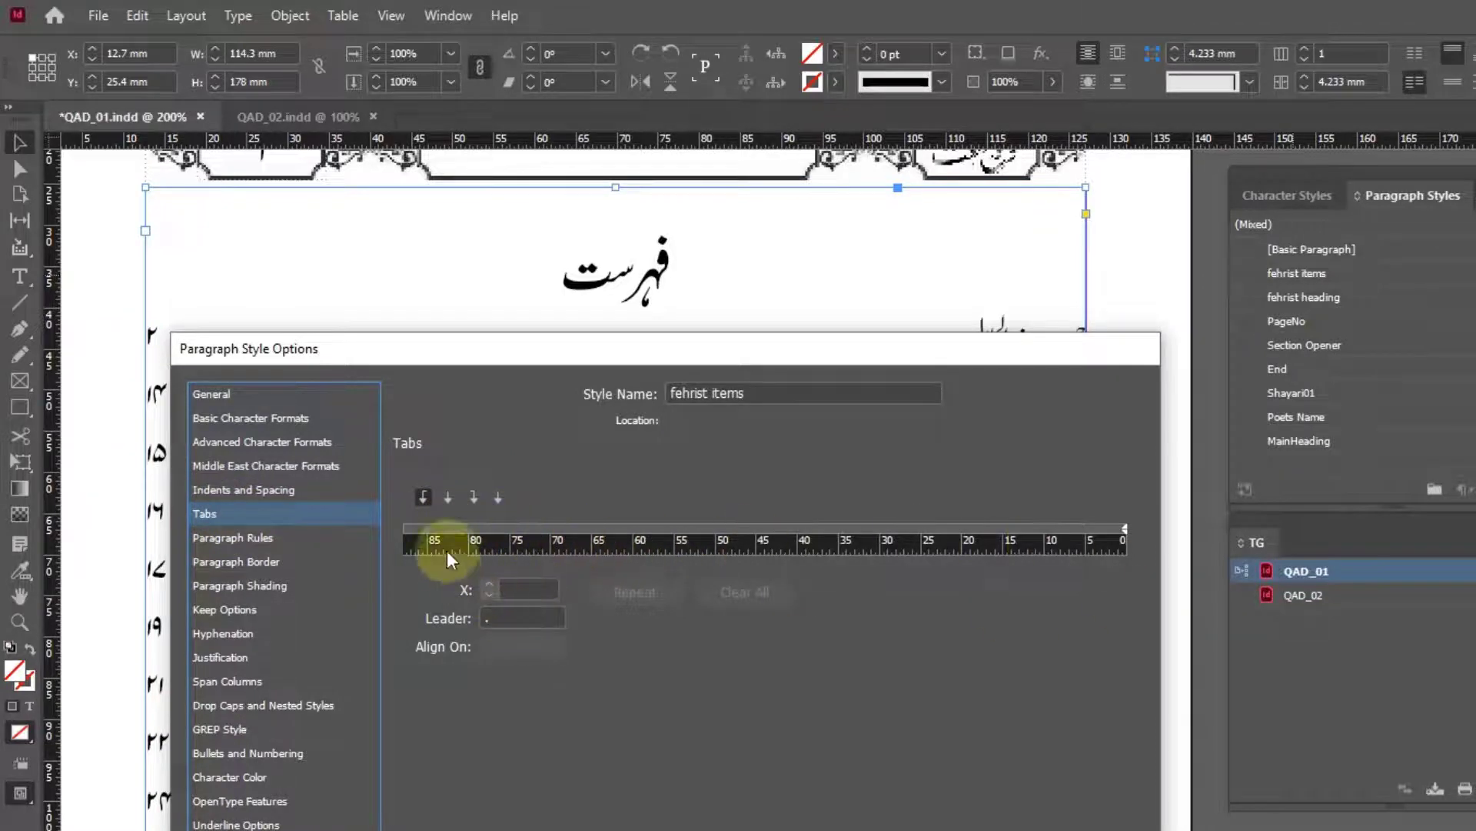
left_click(474, 497)
left_click(546, 529)
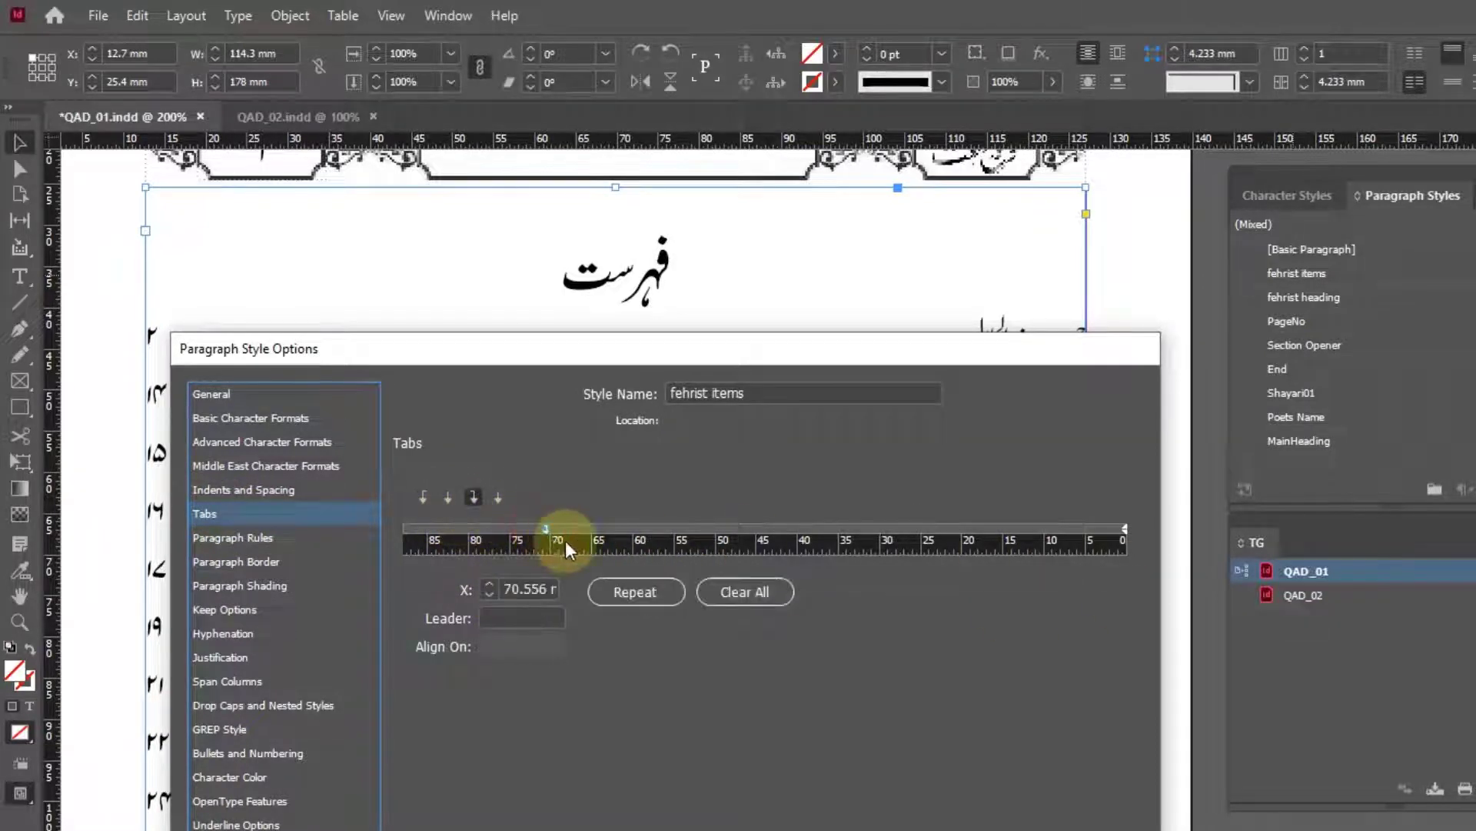
left_click(528, 615)
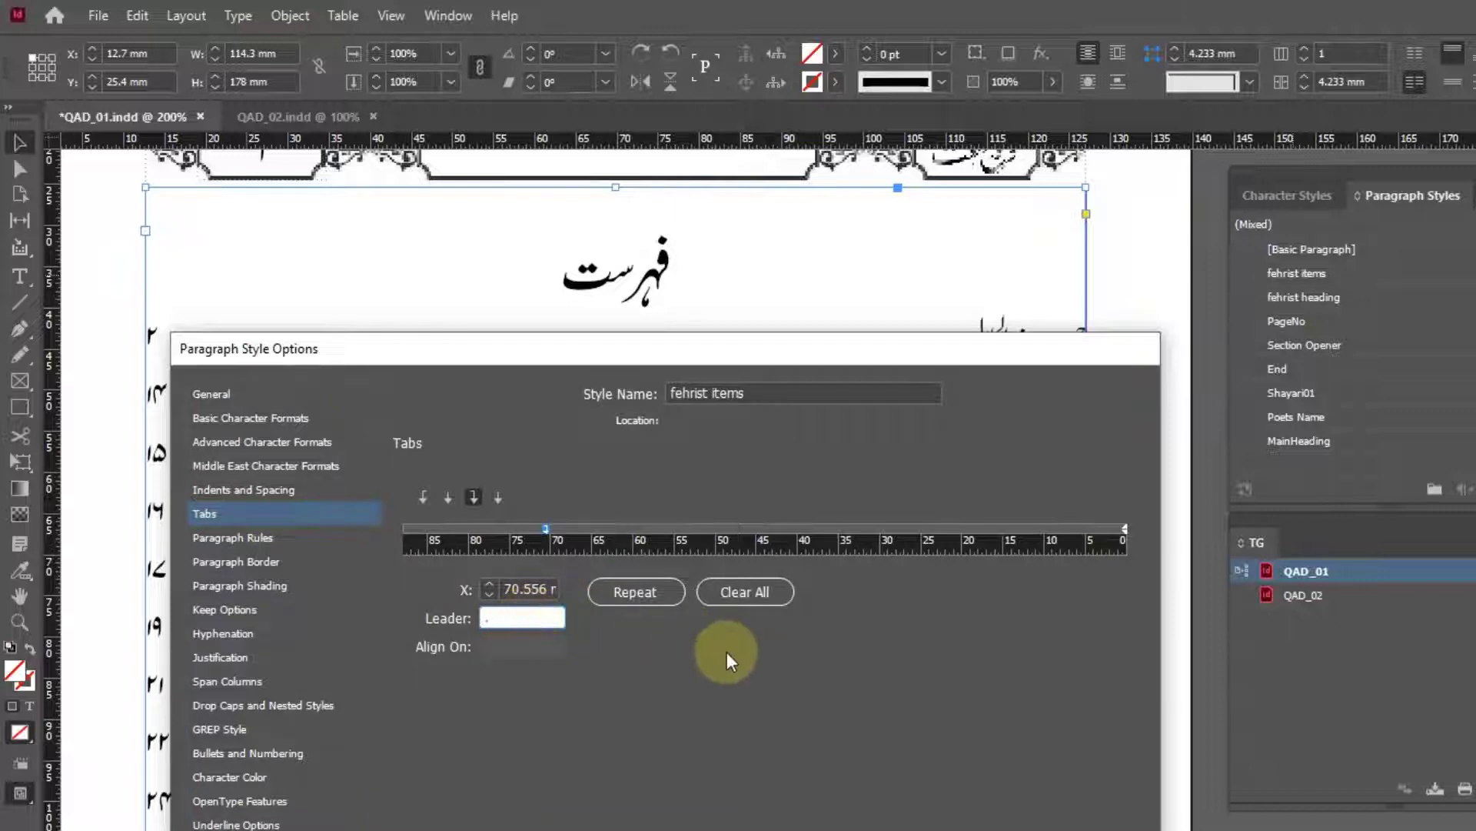
key("Return")
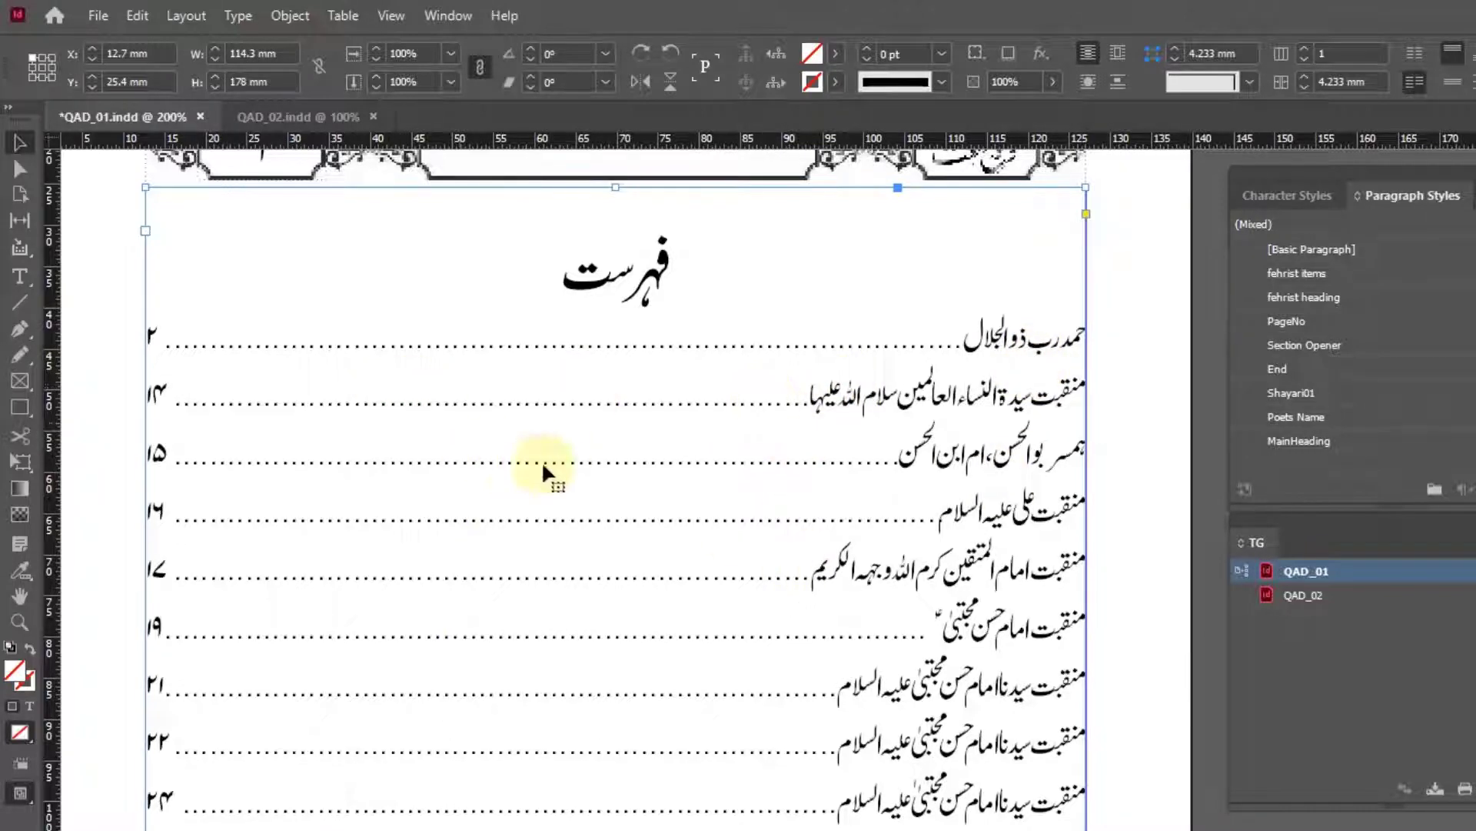
Update the existing table of contents using the myfehrist TOC style with book documents included.
left_click(675, 603, "ctrl+alt")
left_click_drag(913, 632, 675, 626)
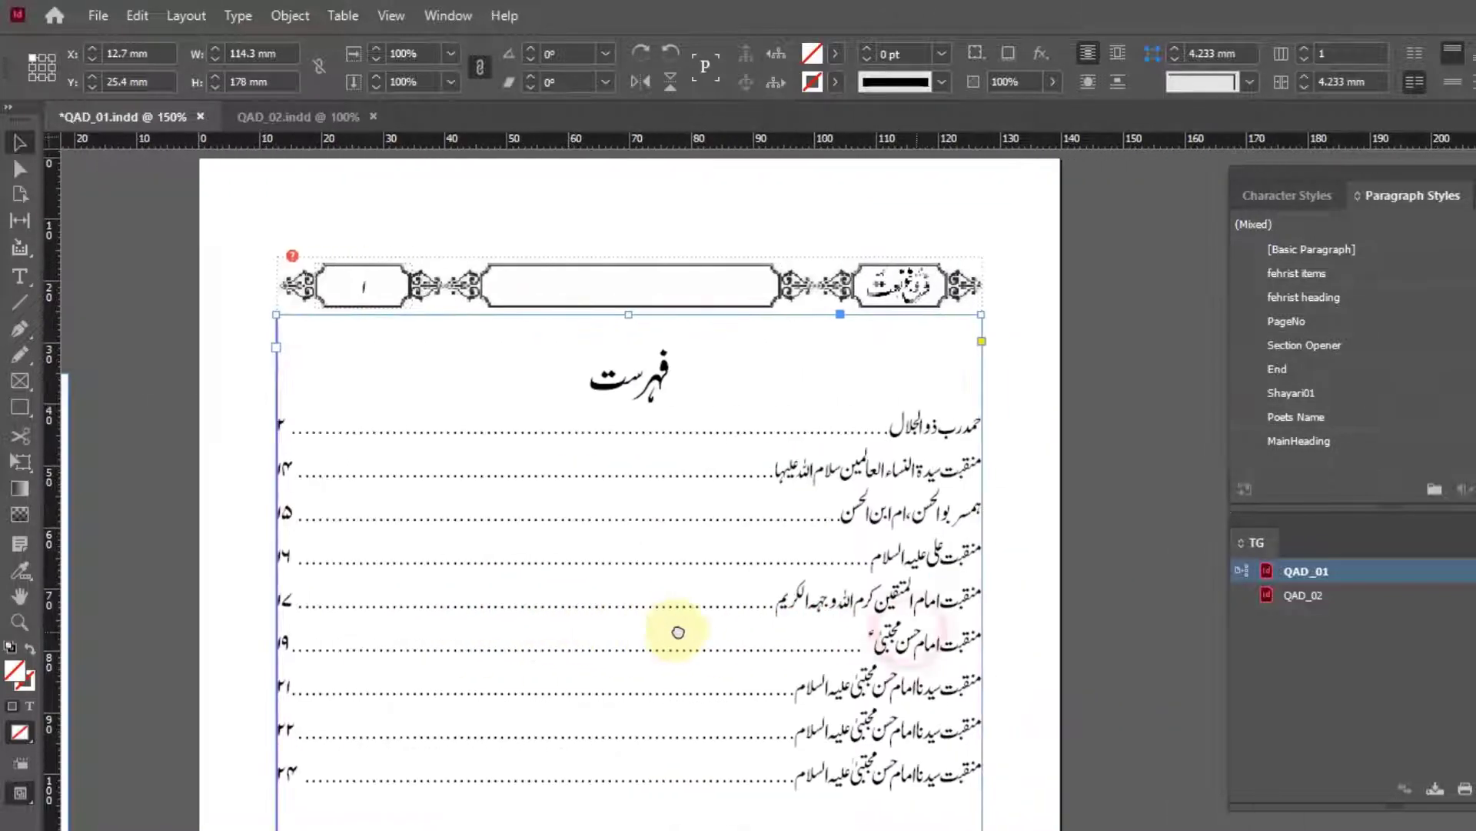
left_click(643, 560, "ctrl+alt")
left_click_drag(639, 494, 610, 471)
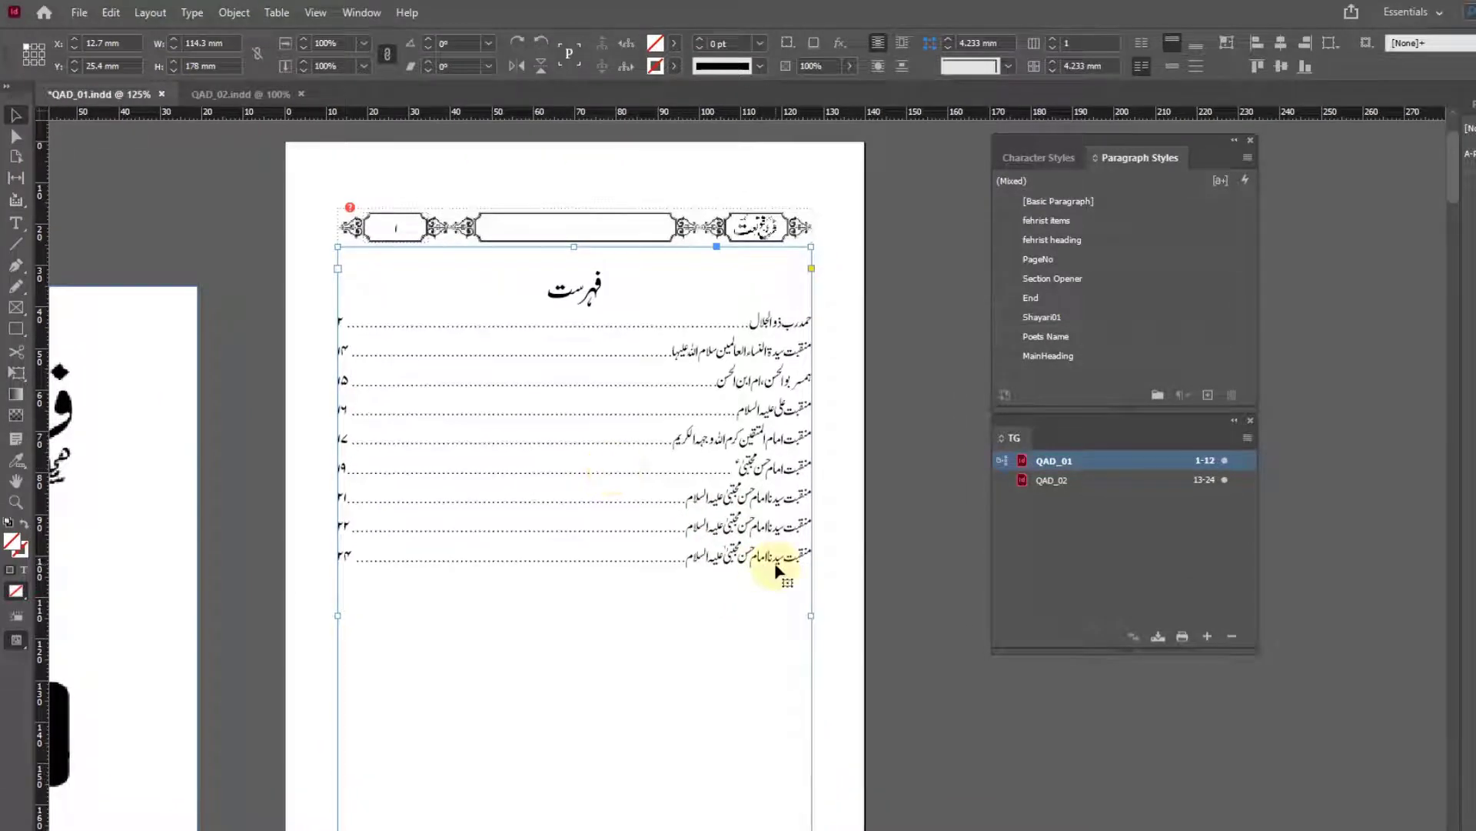
left_click(150, 12)
left_click(202, 398)
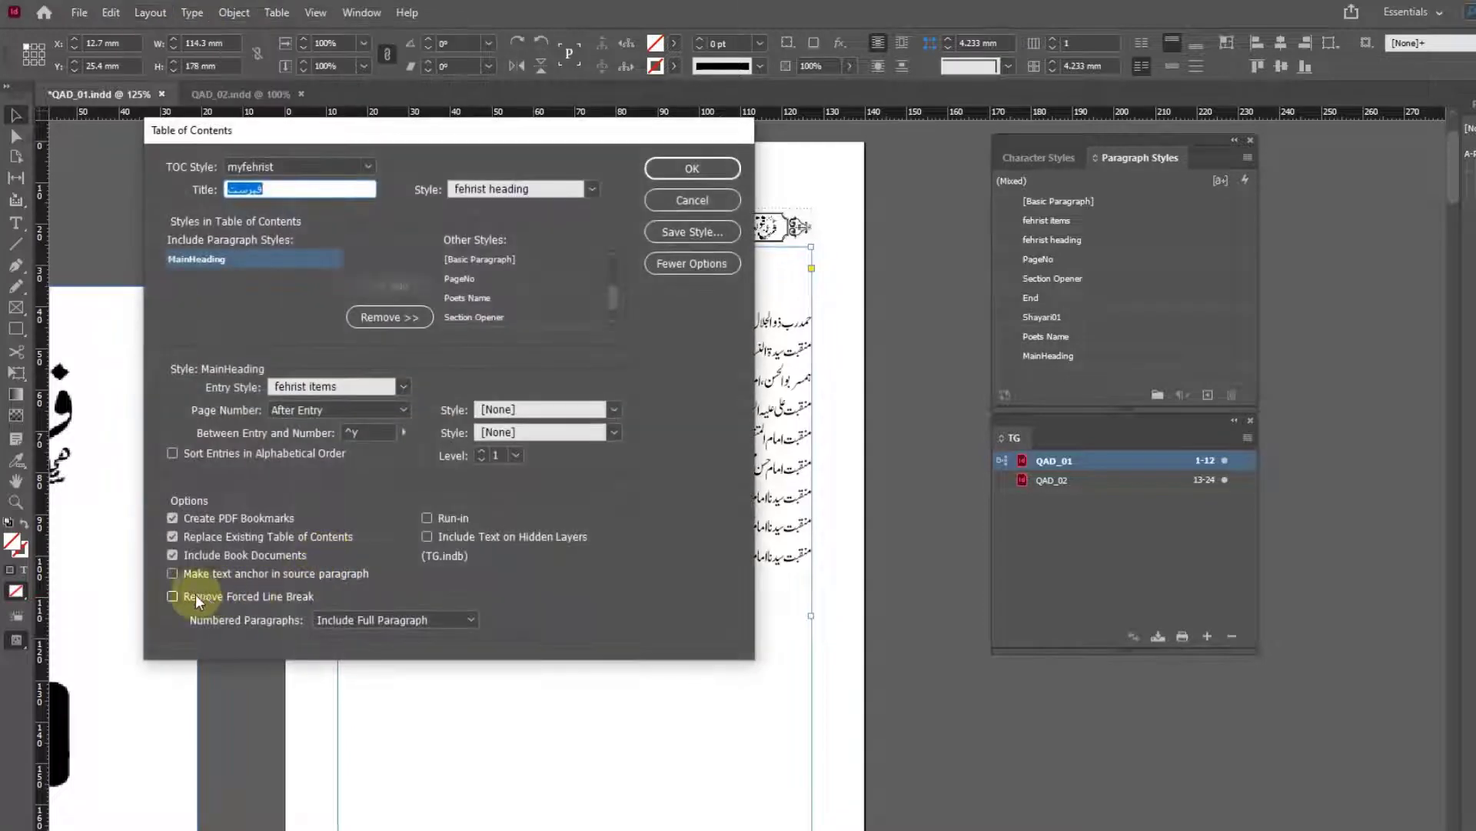
left_click(174, 557)
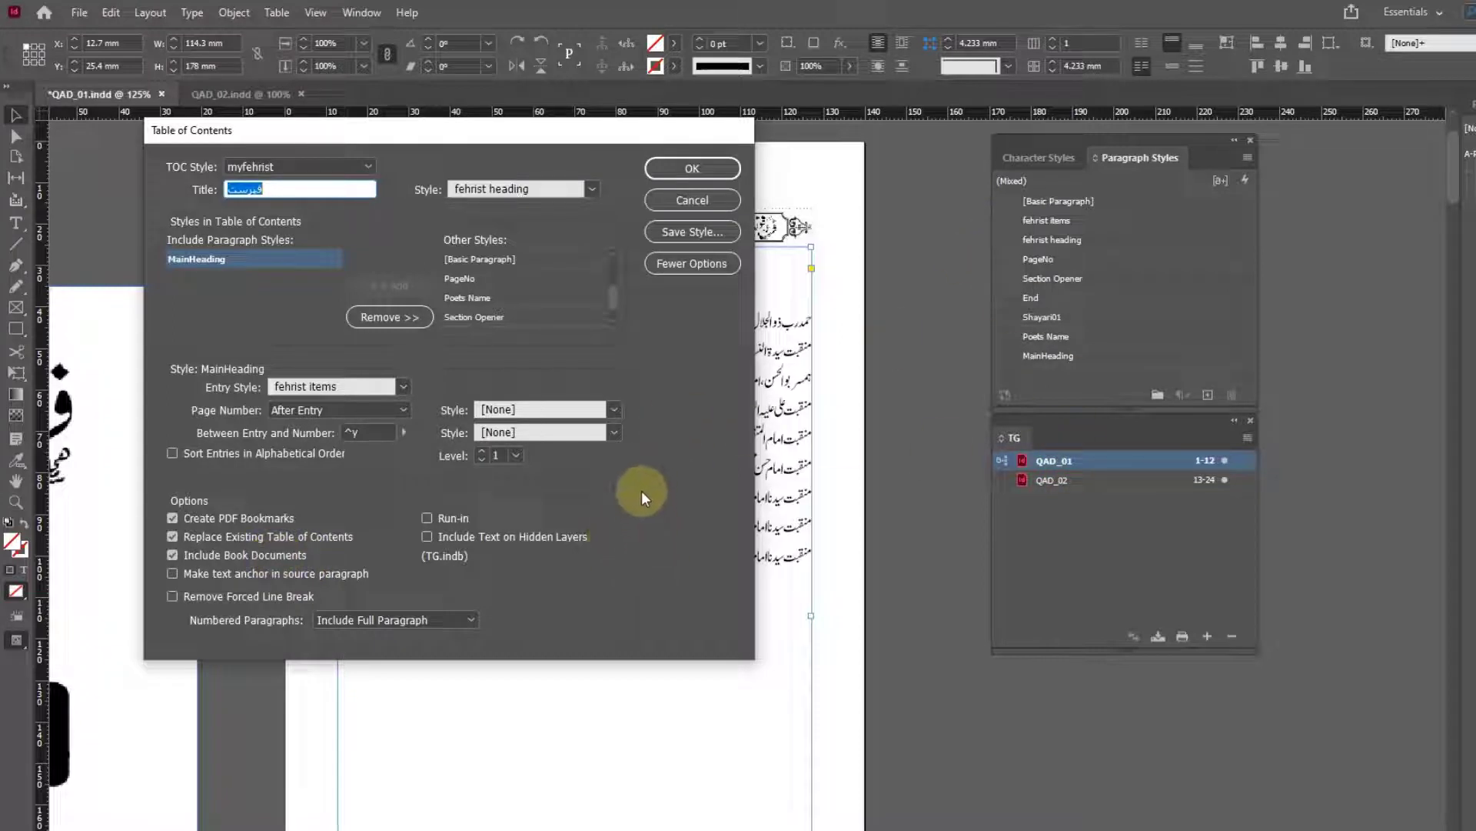
left_click(692, 170)
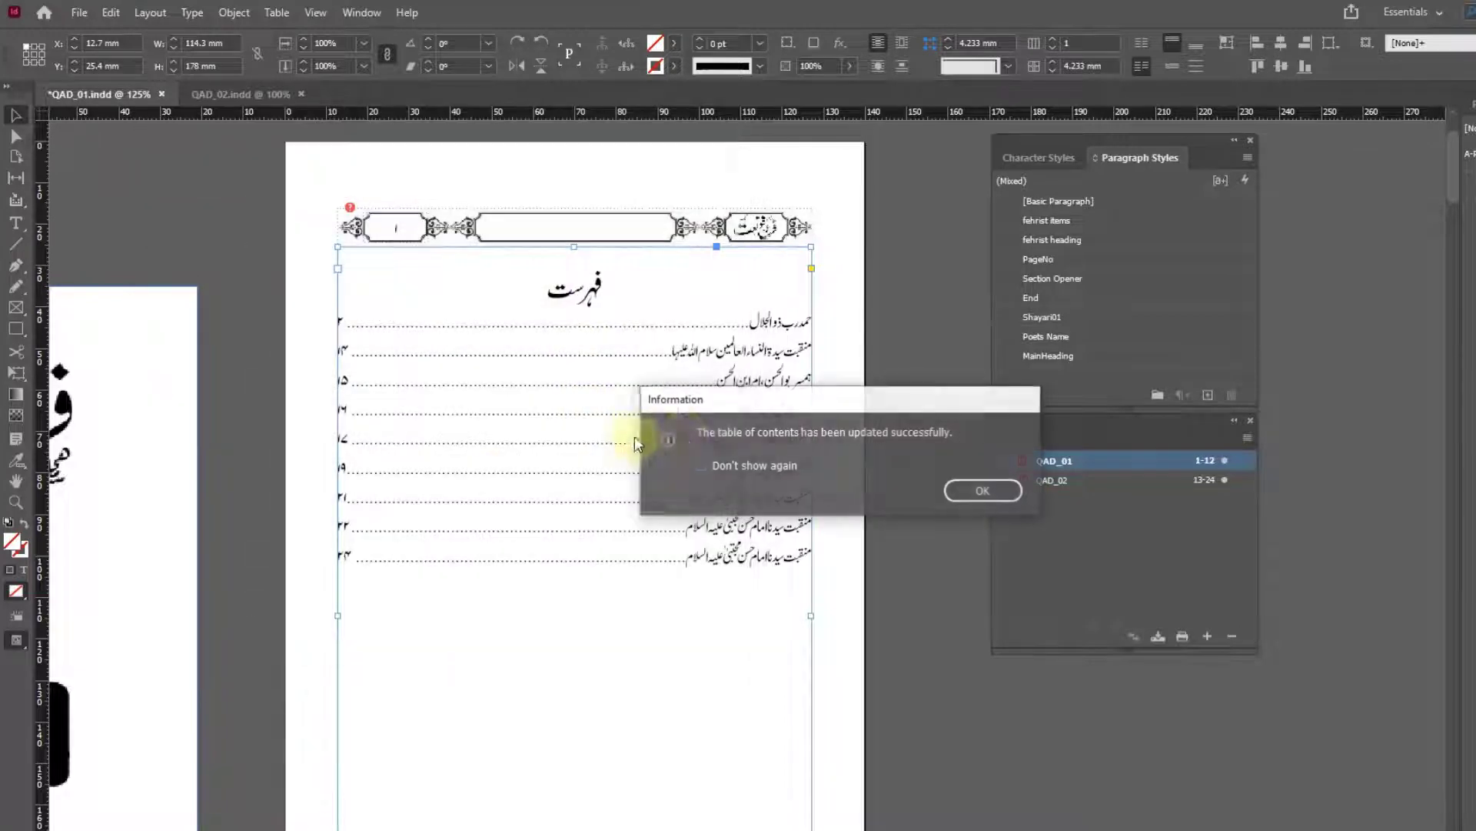
left_click(985, 490)
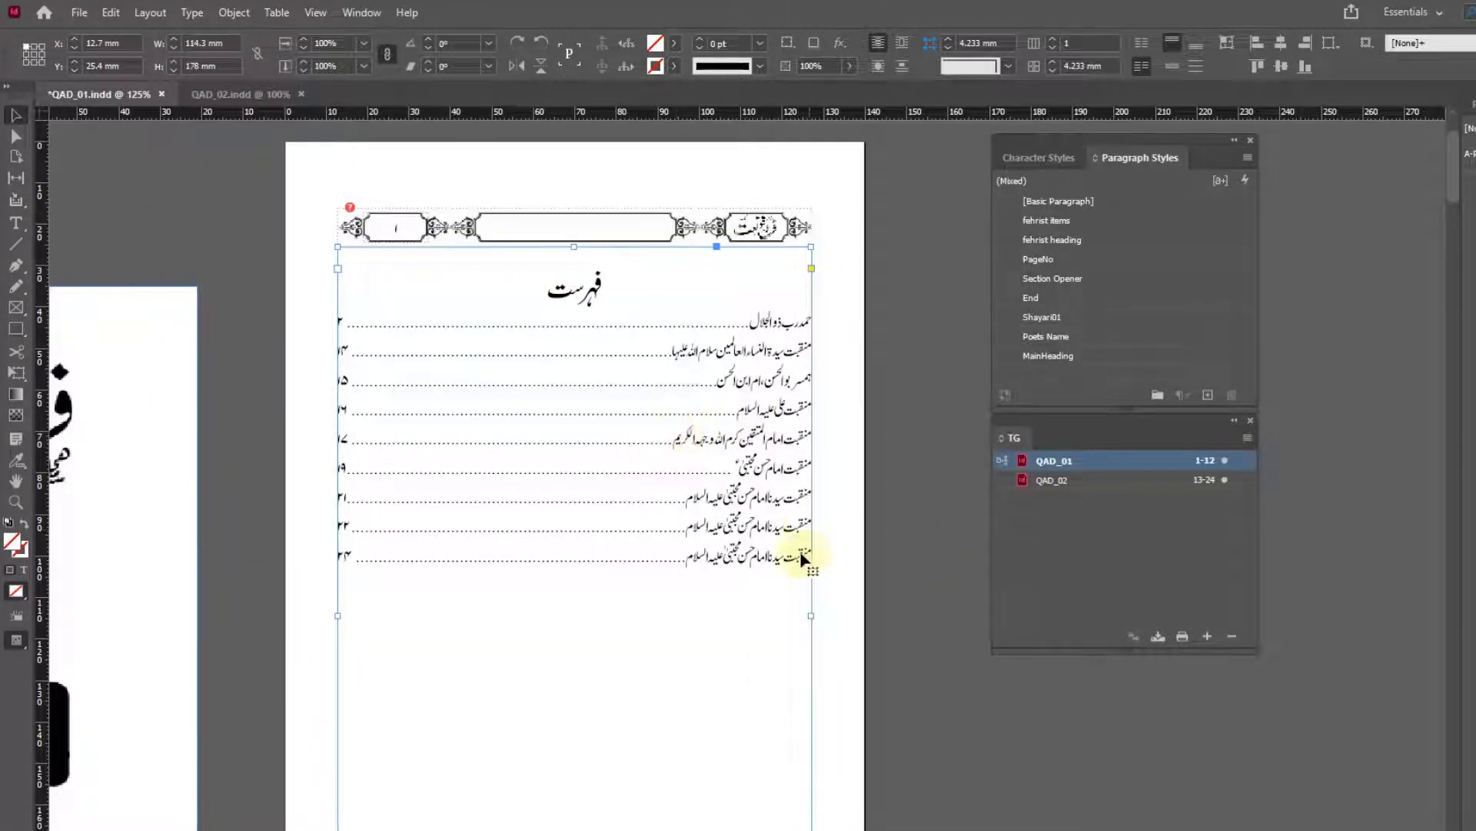
Examine the poems on pages 2 and 3 to compare their headings with the table of contents entries.
left_click_drag(750, 567, 700, 553)
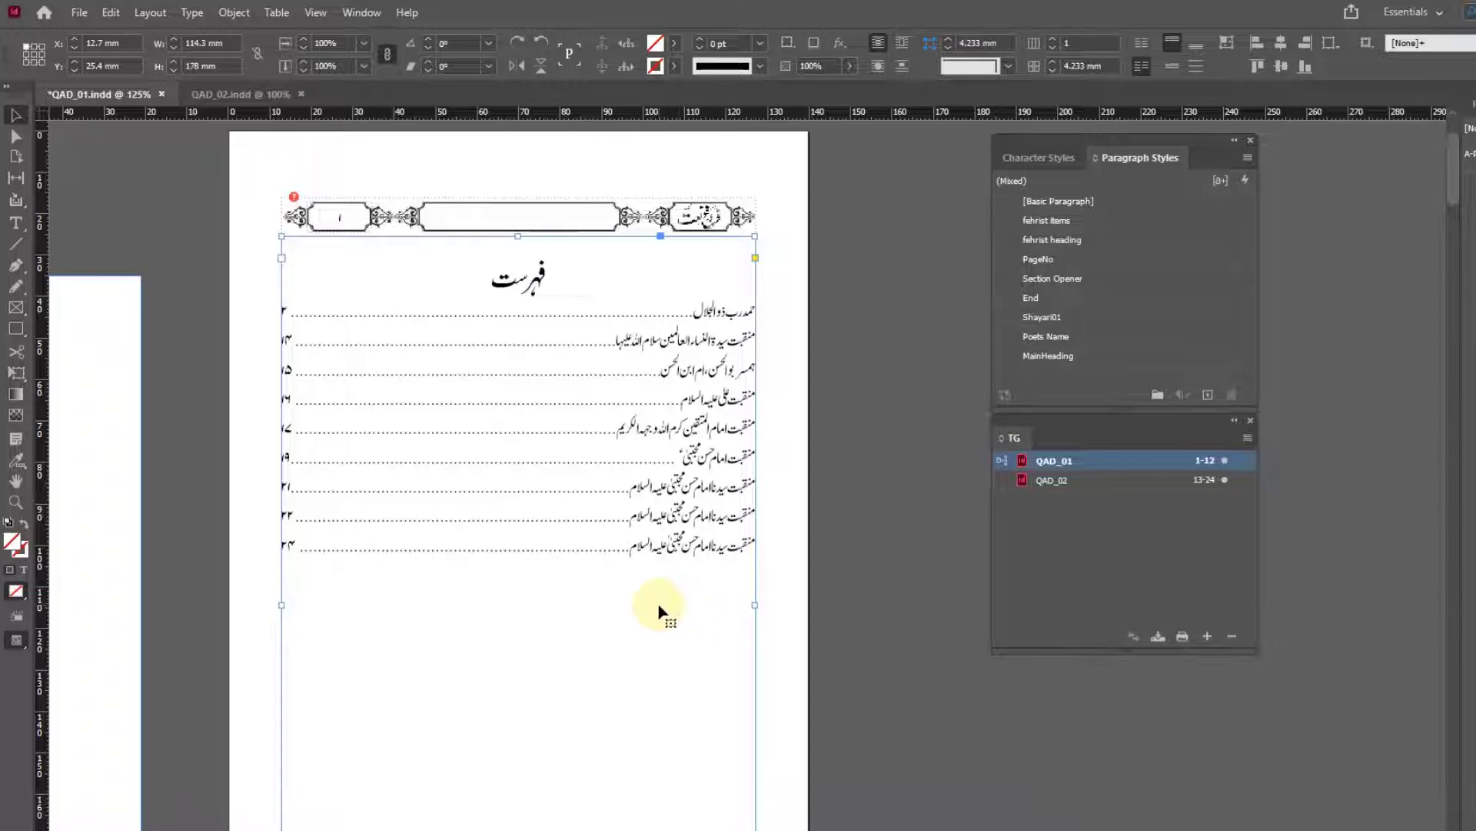
scroll(663, 604, "up", 2)
scroll(658, 593, "down", 12)
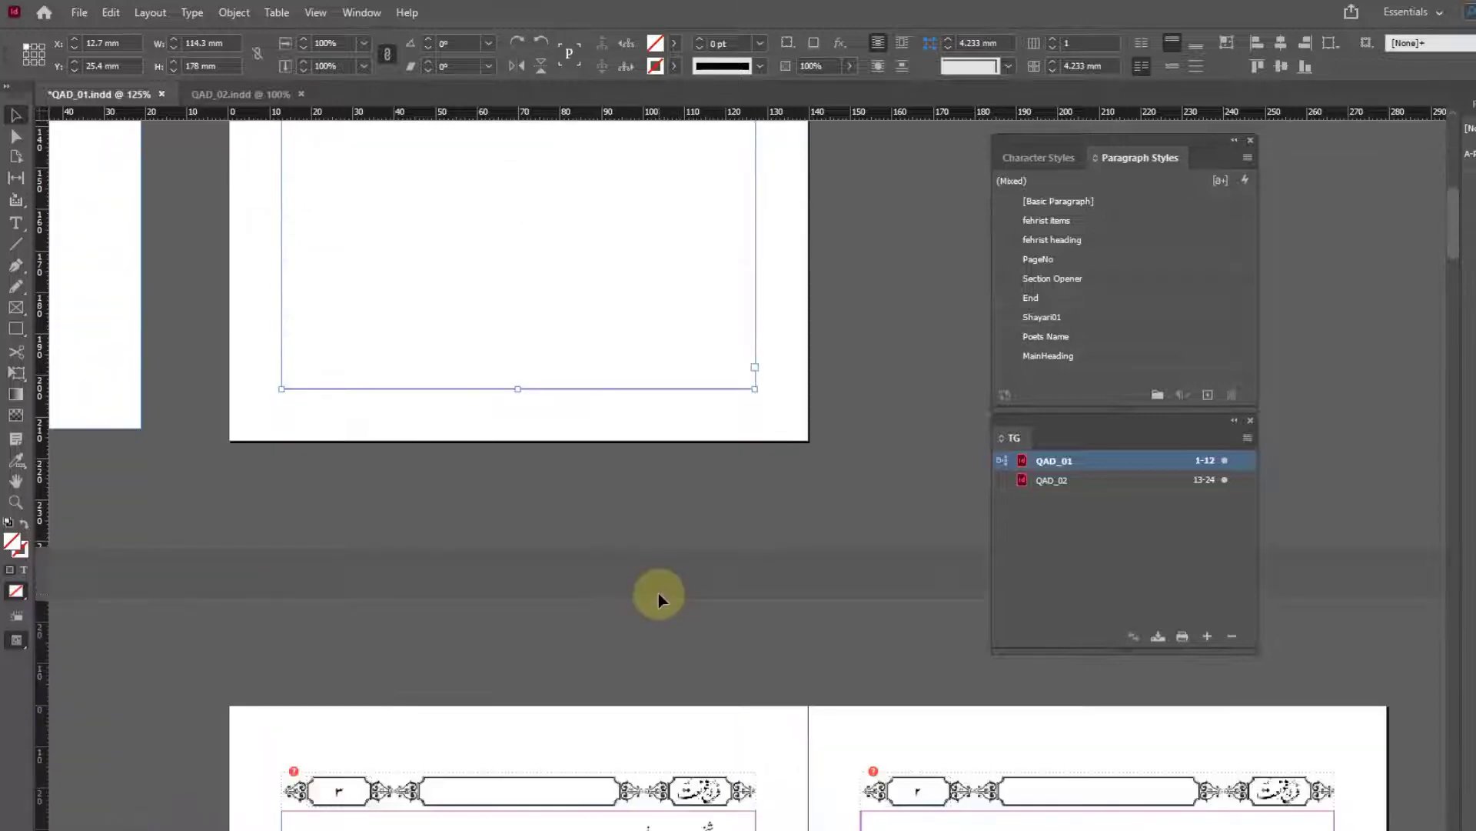
scroll(650, 592, "up", 3)
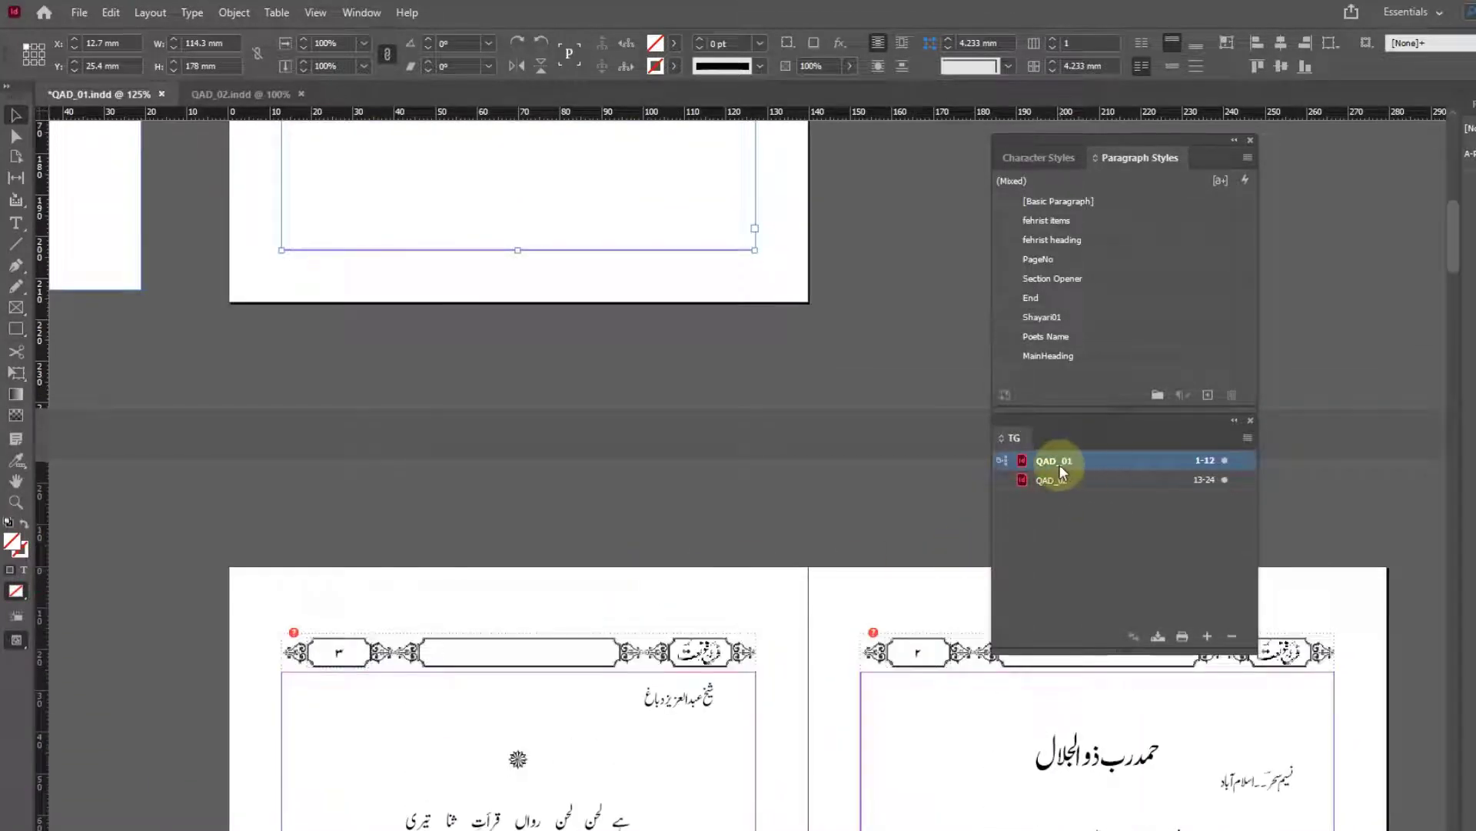
scroll(1033, 729, "down", 3)
scroll(1033, 729, "right", 6)
scroll(342, 442, "down", 4)
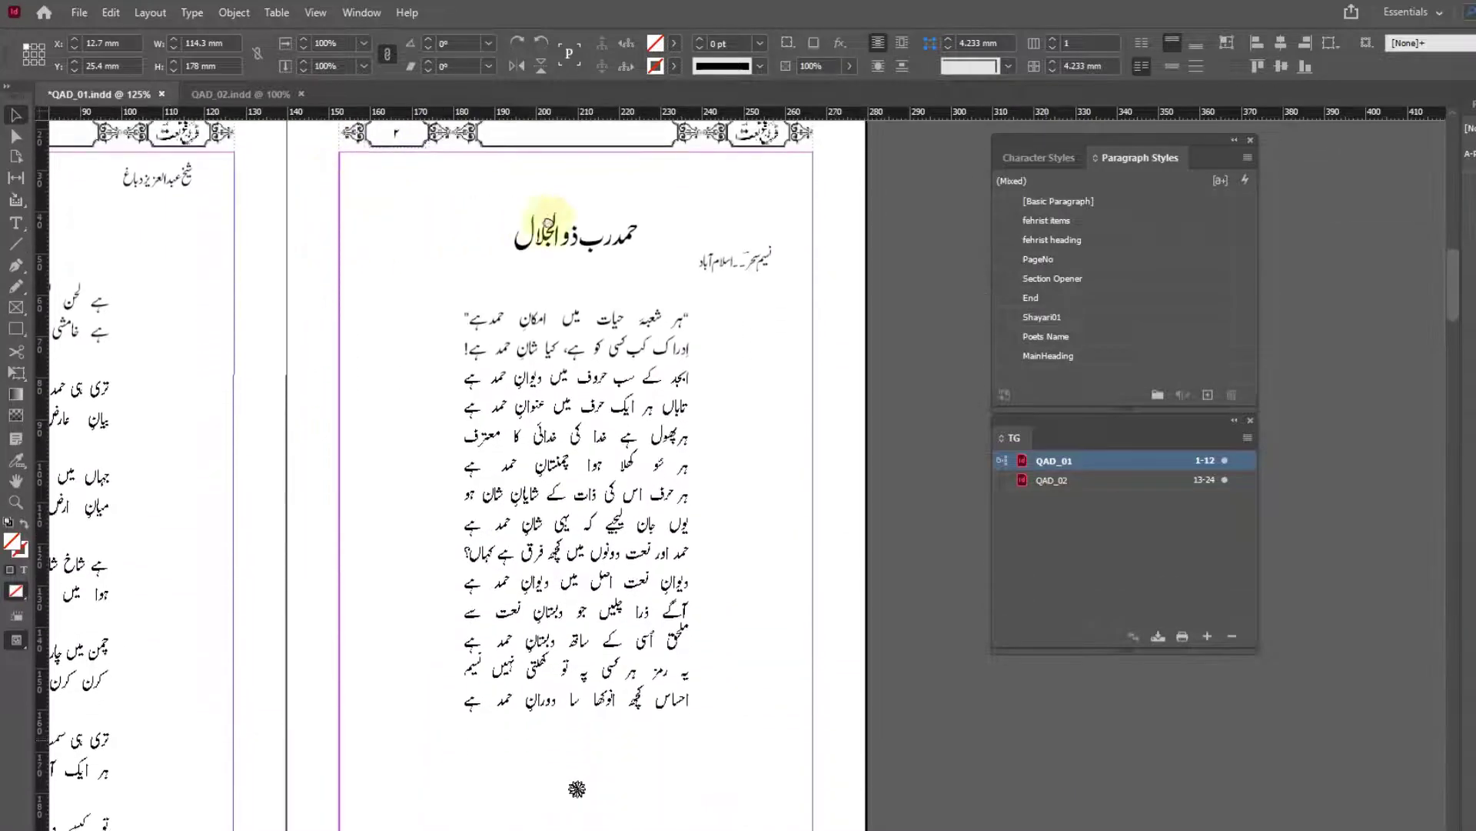
scroll(758, 231, "left", 3)
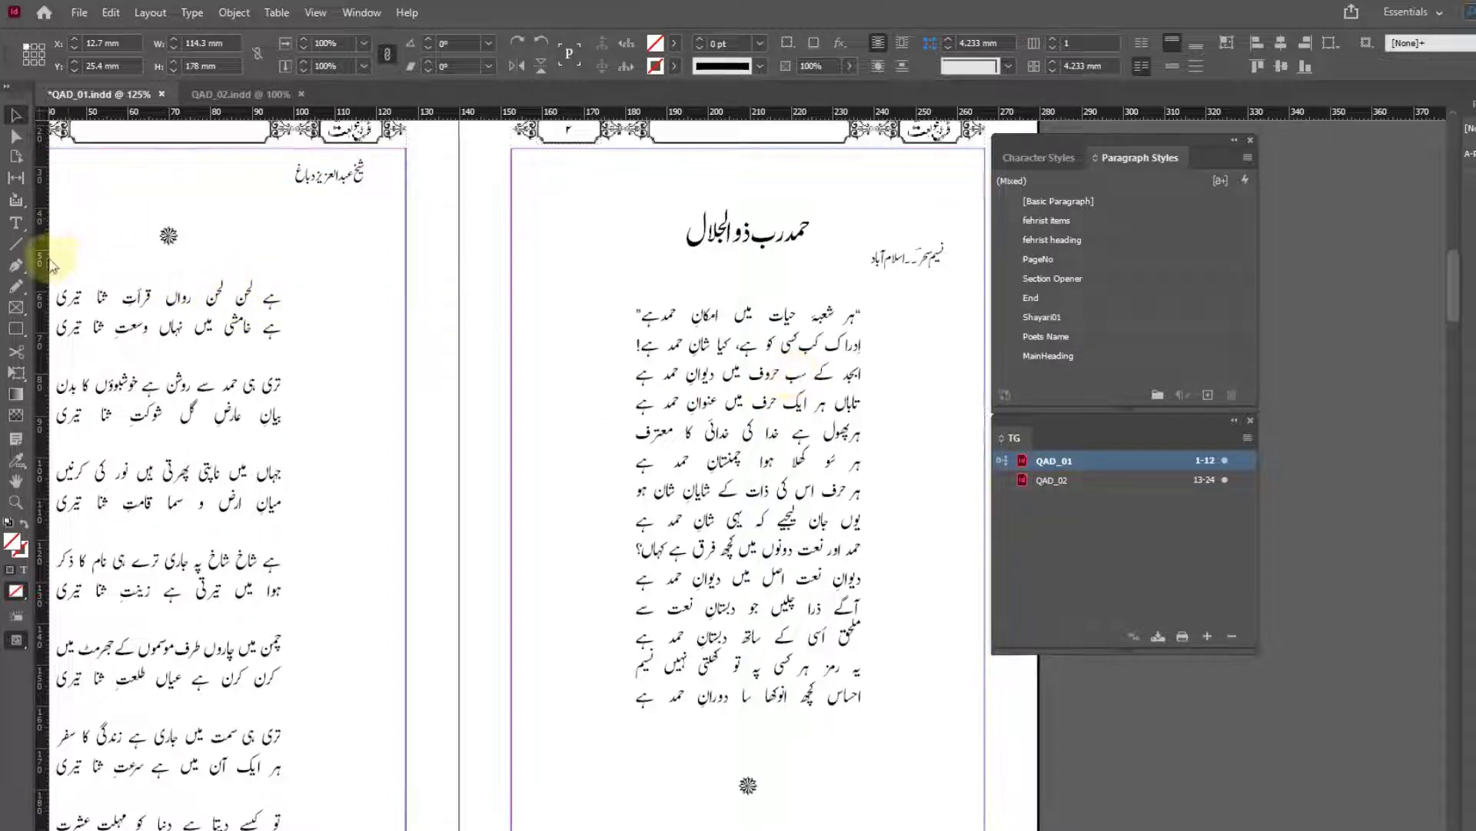
Duplicate the Shayari01 paragraph style used for the page 2 verses and name the copy First Misra.
left_click(16, 222)
left_click(877, 360)
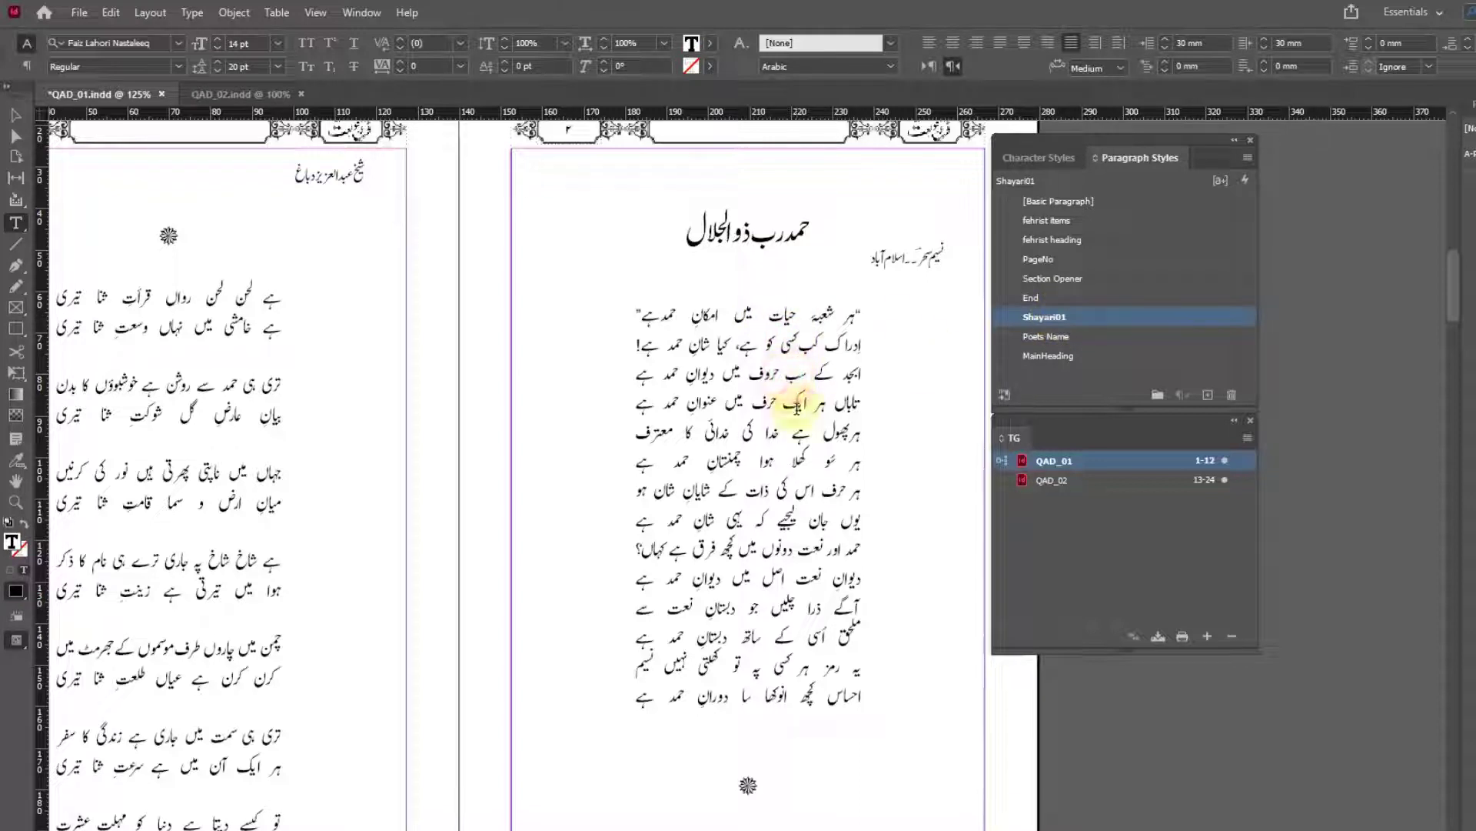
left_click(799, 465)
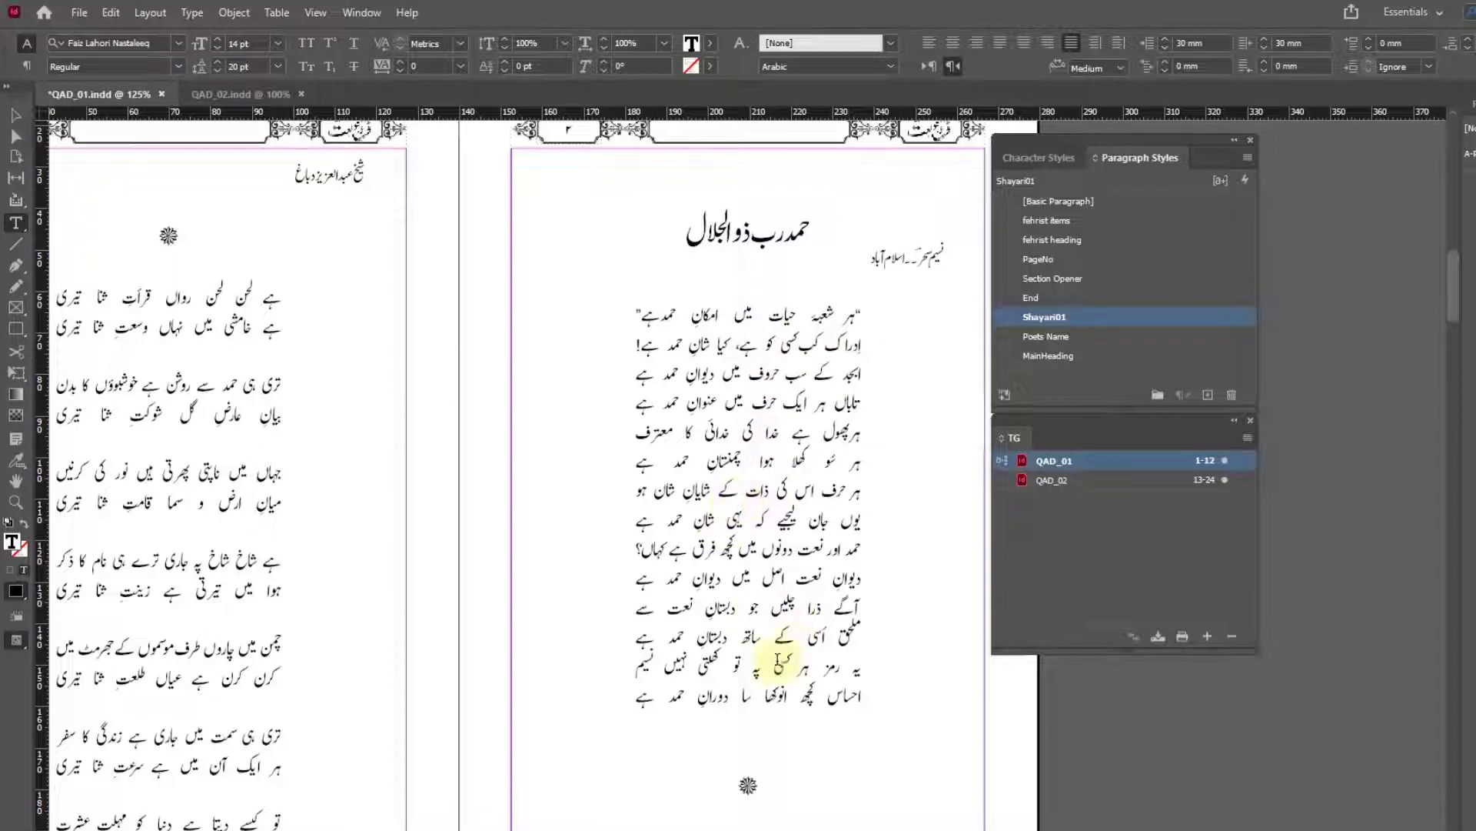
left_click_drag(778, 661, 786, 523)
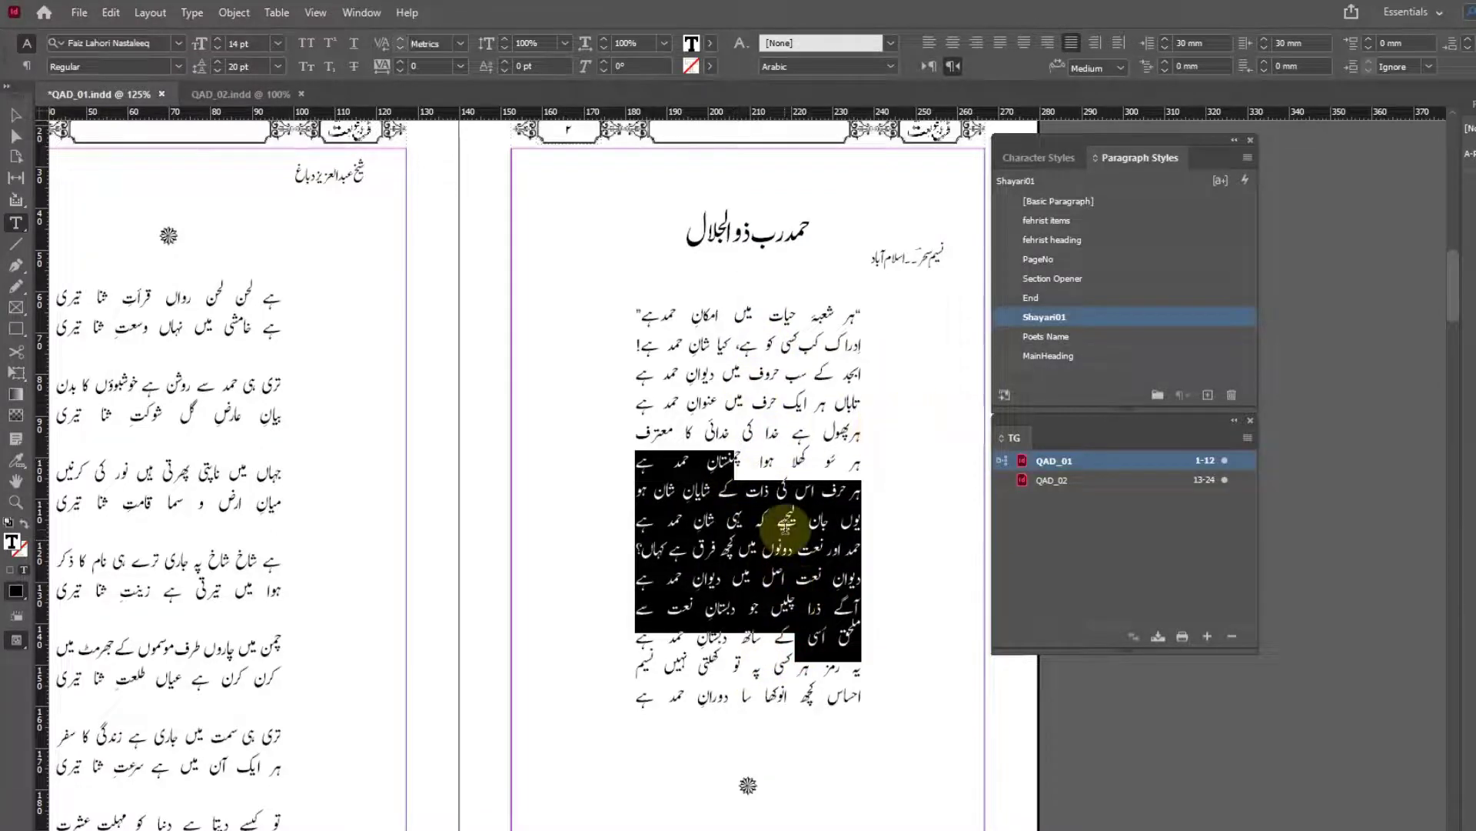
left_click(800, 370)
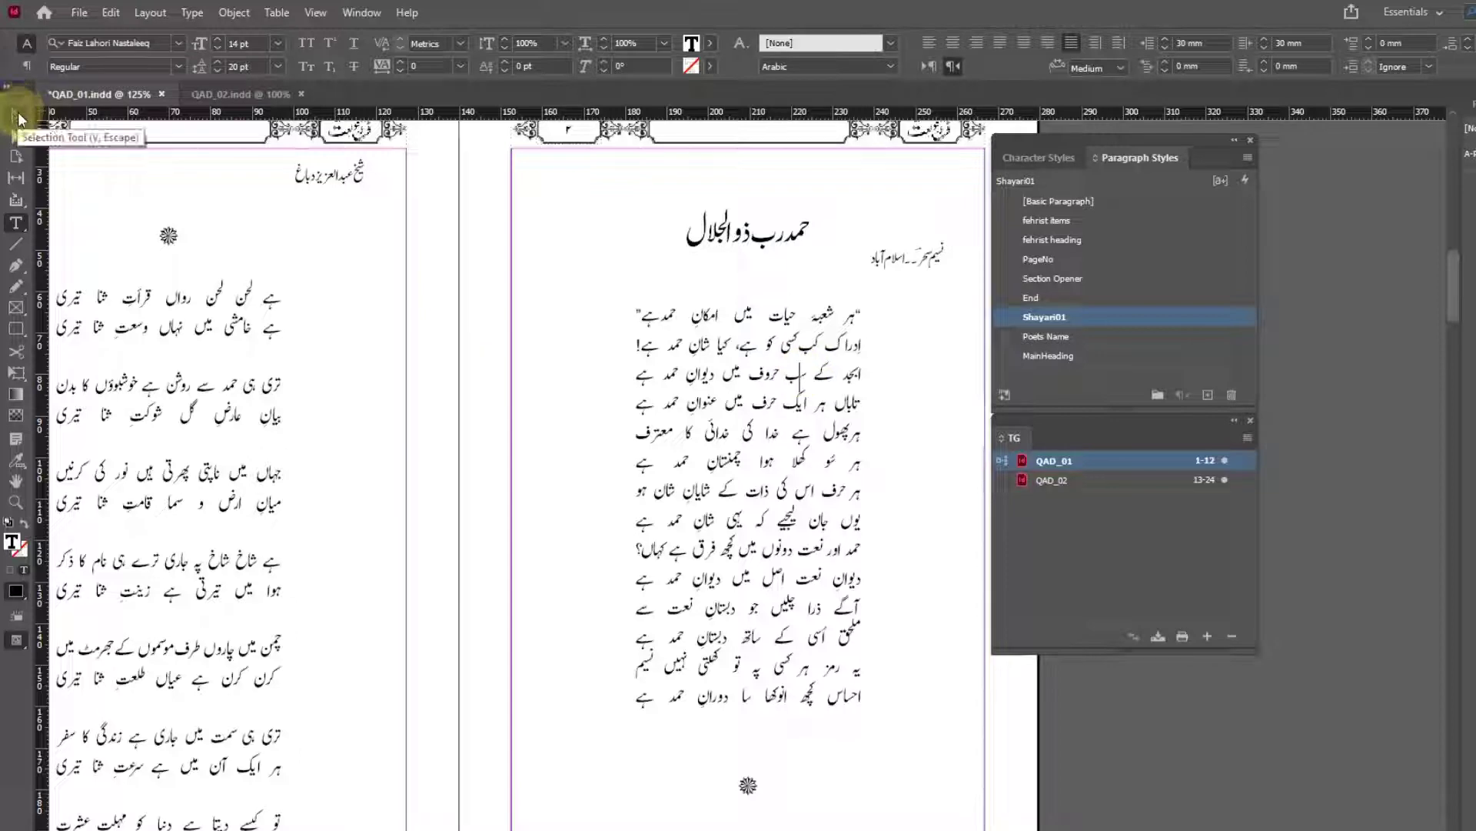
right_click(1074, 324)
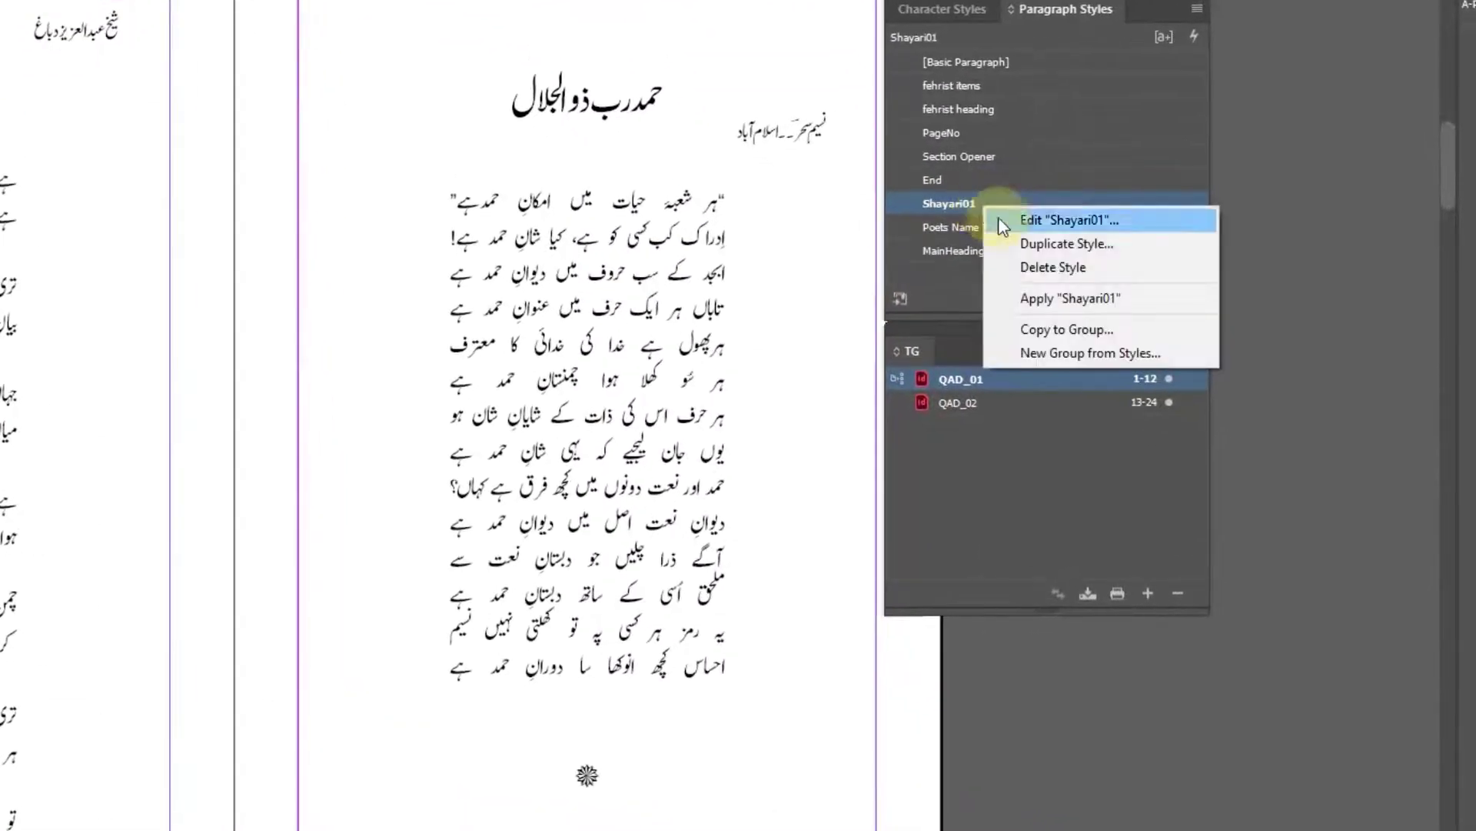
left_click(1014, 242)
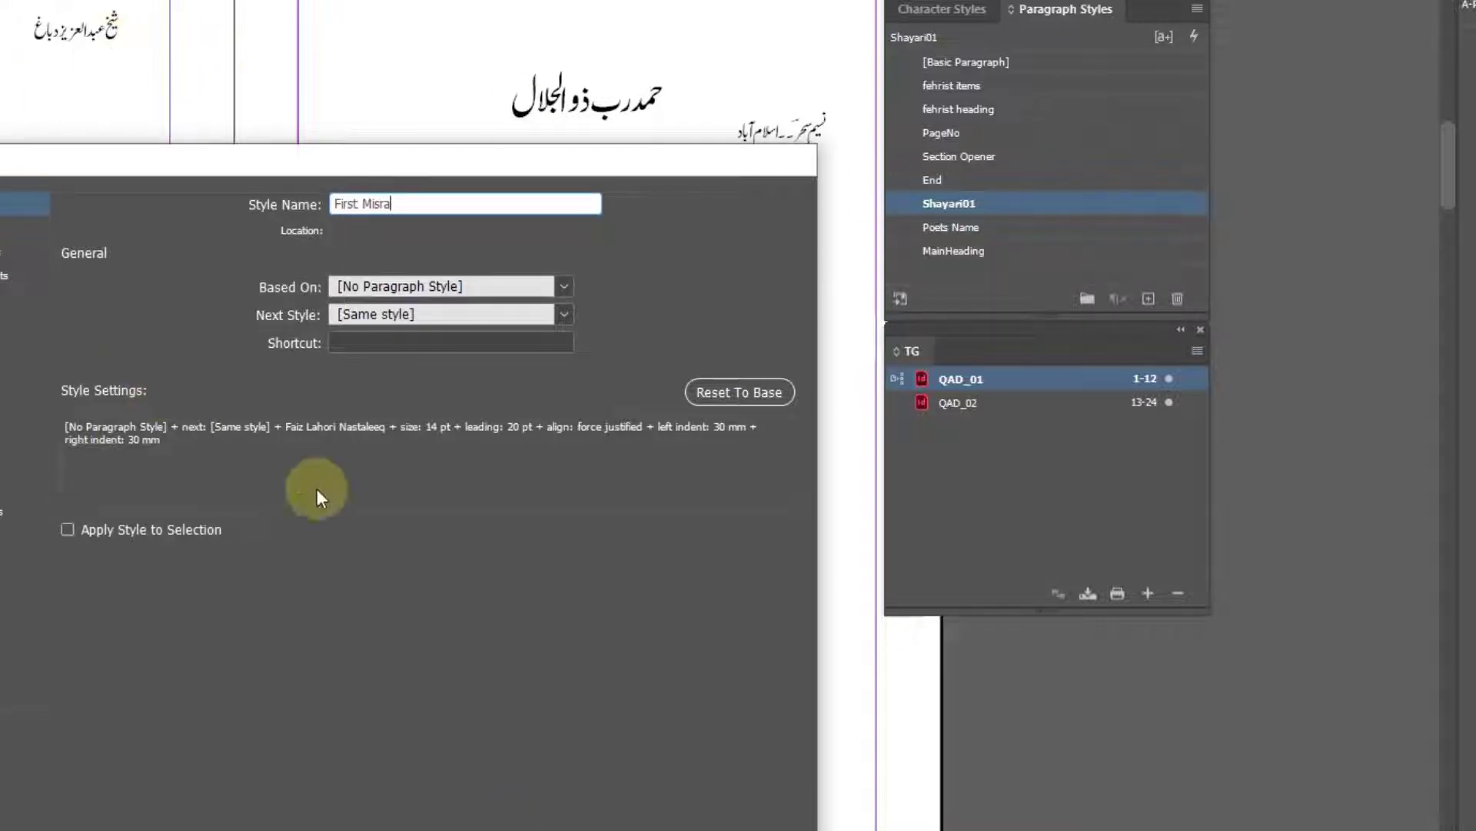
key("Return")
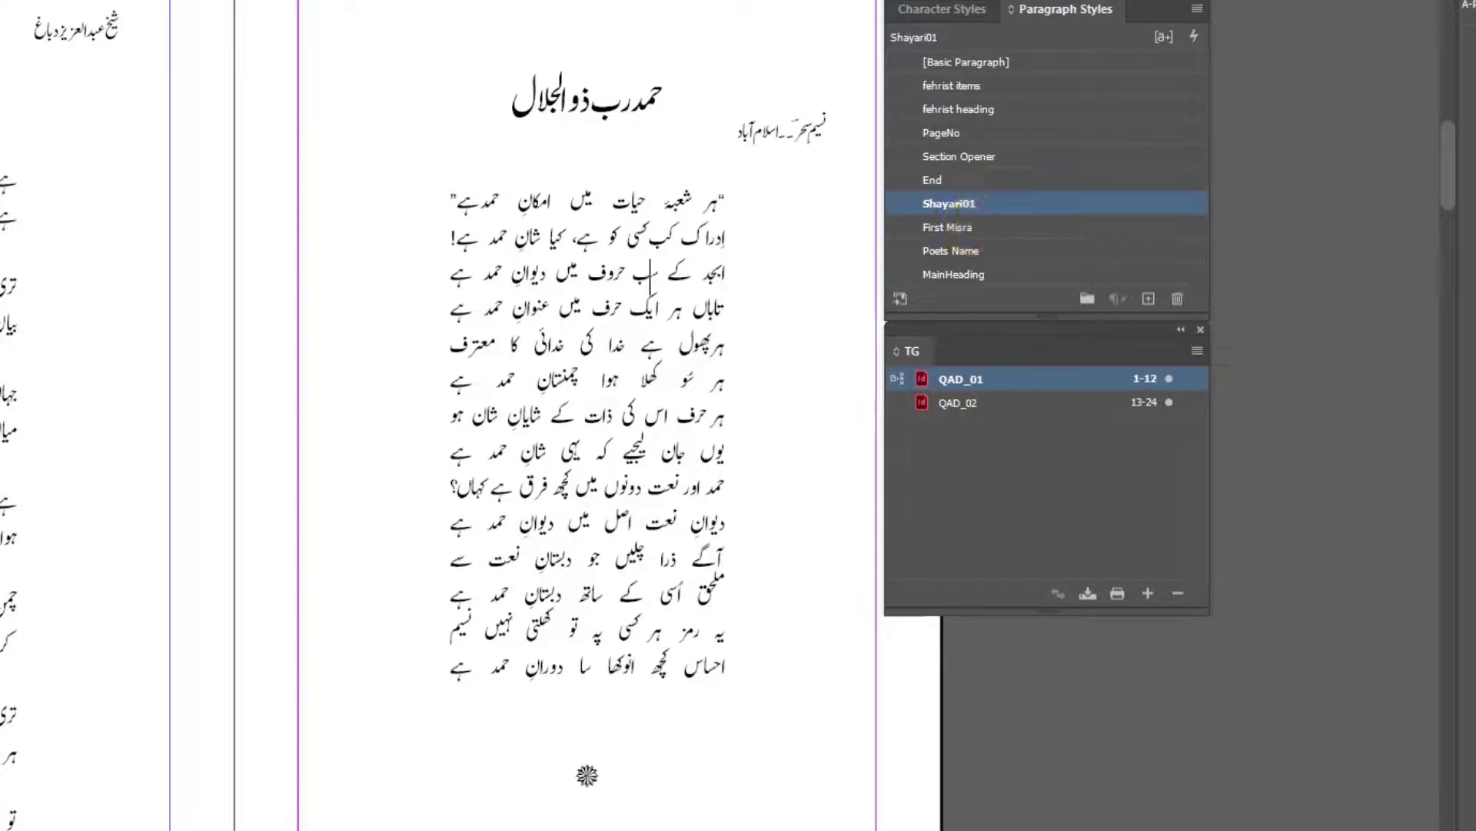
key("Escape")
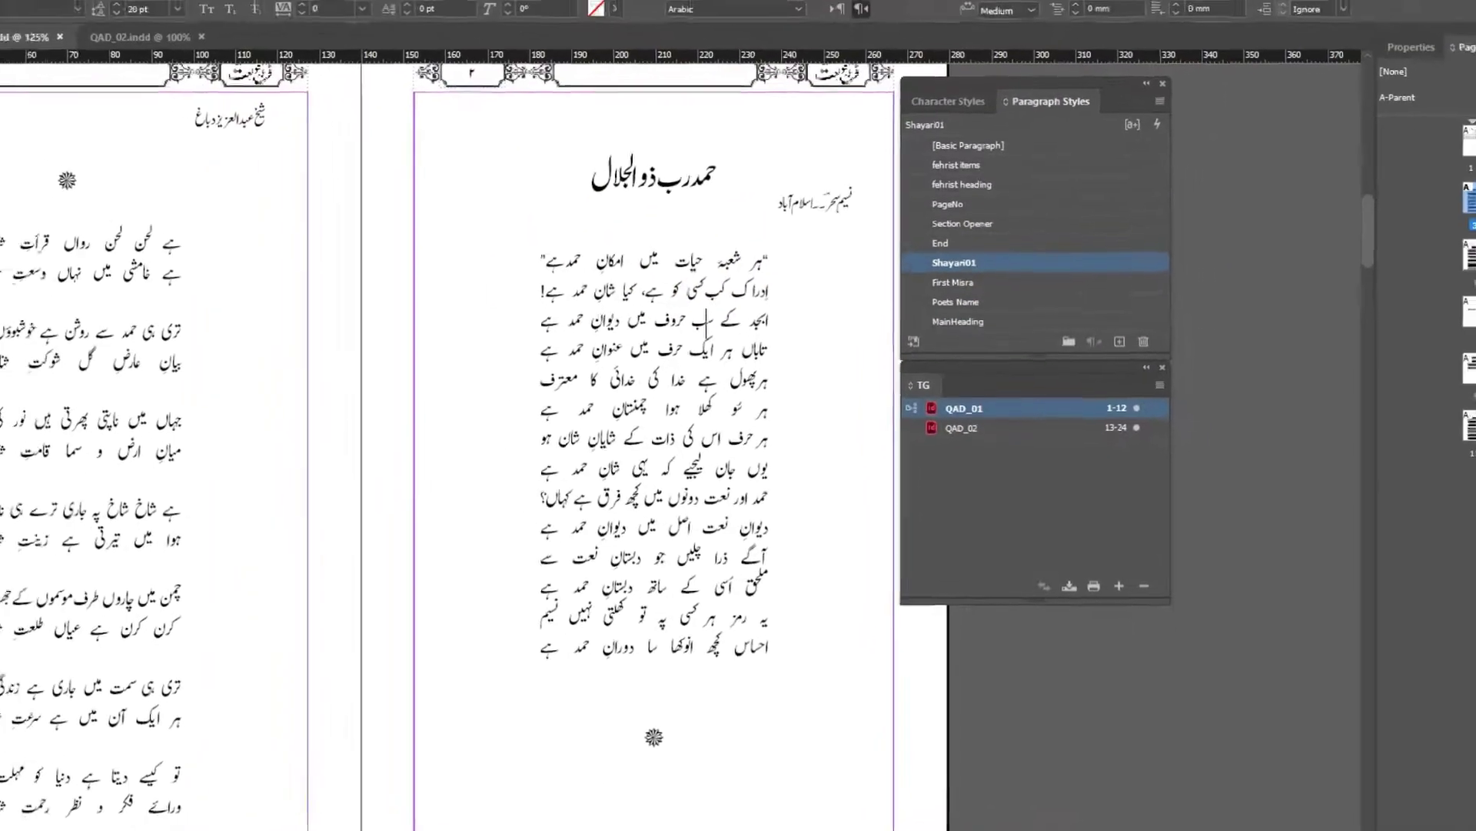
Apply the First Misra paragraph style to the opening verse line of the poems on pages 2 and 3.
left_click(657, 304, "alt")
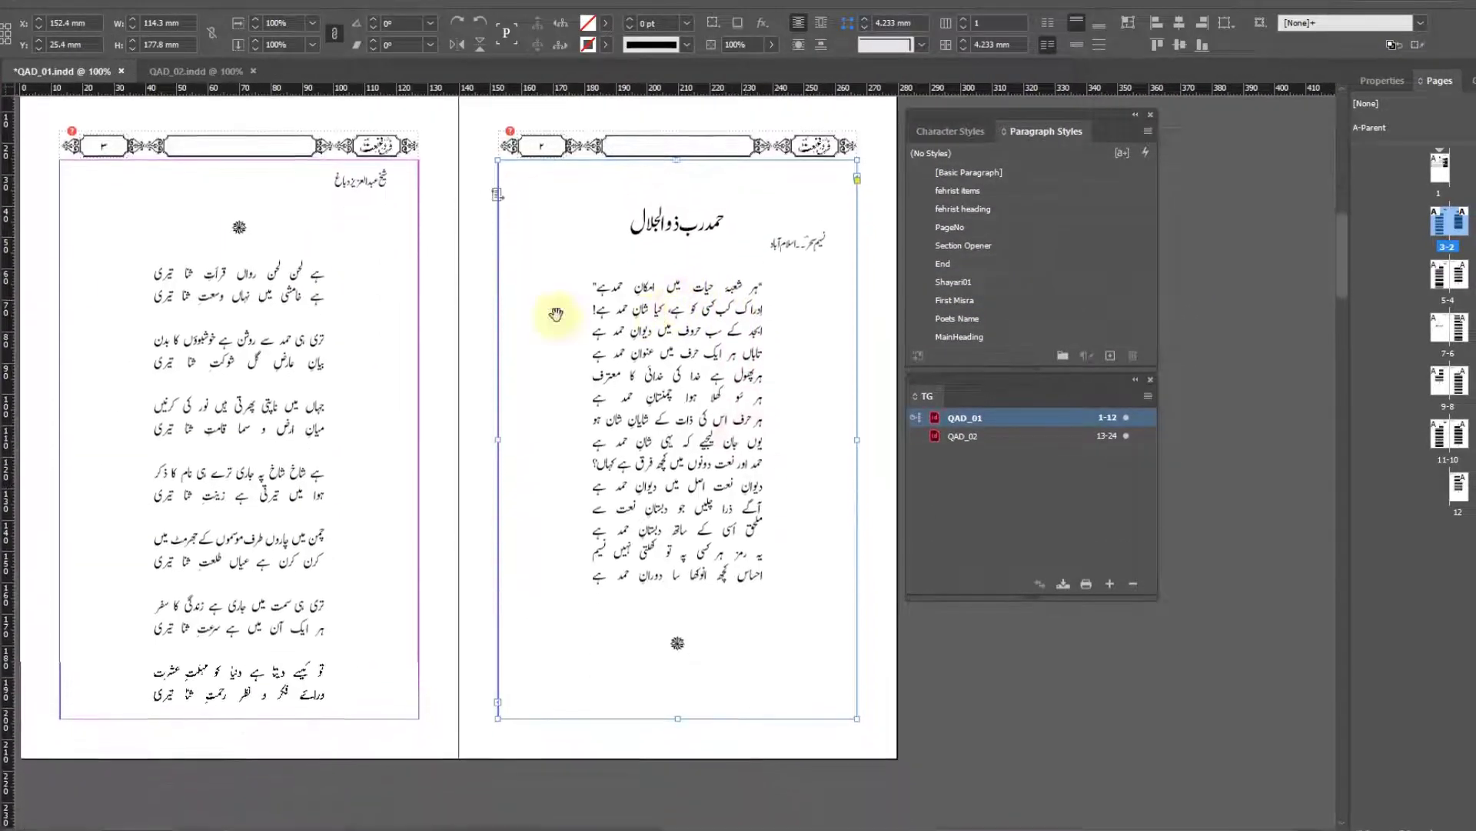
key("t")
left_click_drag(583, 286, 744, 286)
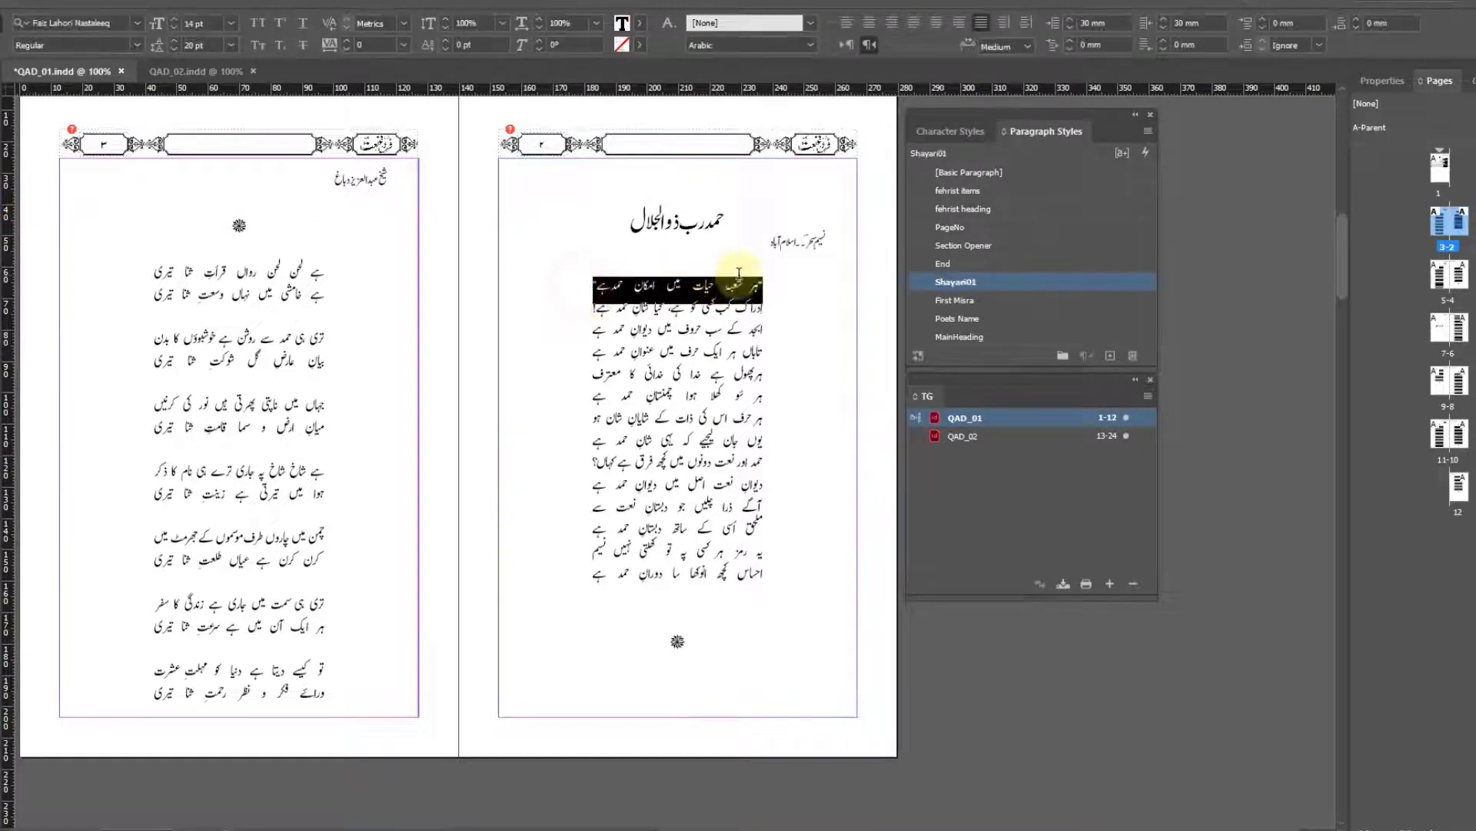
left_click(951, 300)
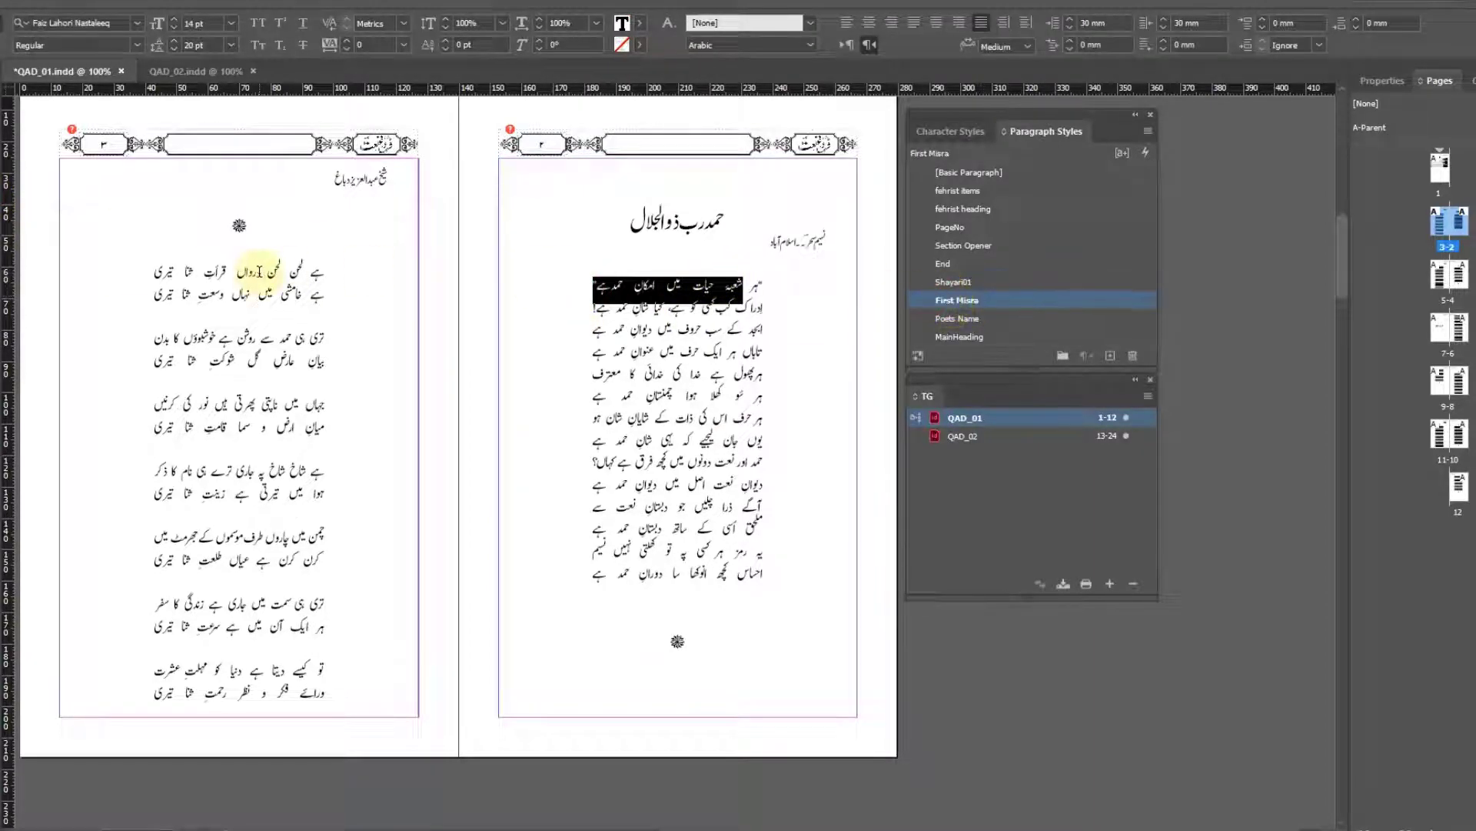
left_click(727, 289)
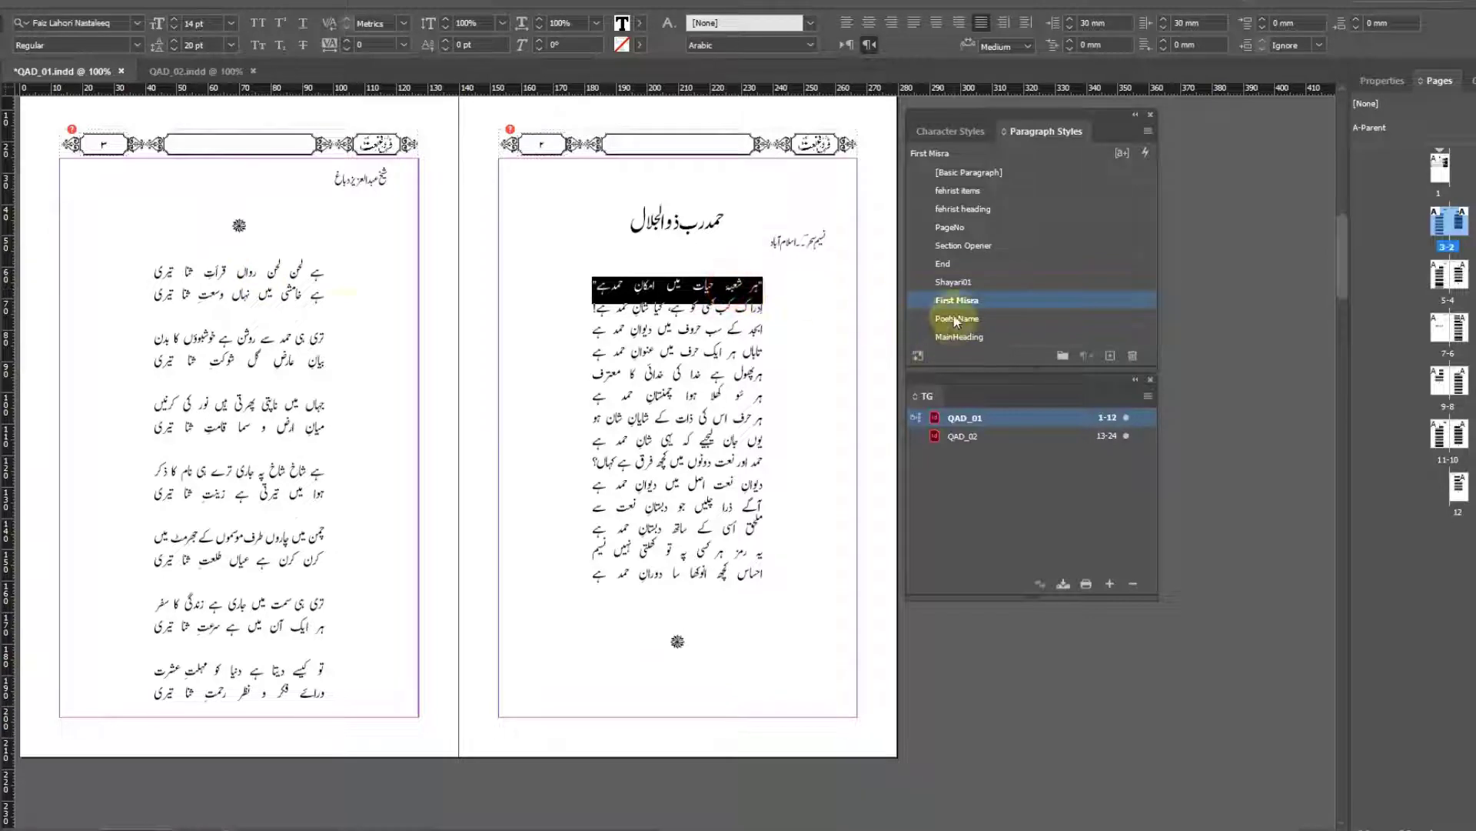
triple_click(247, 270)
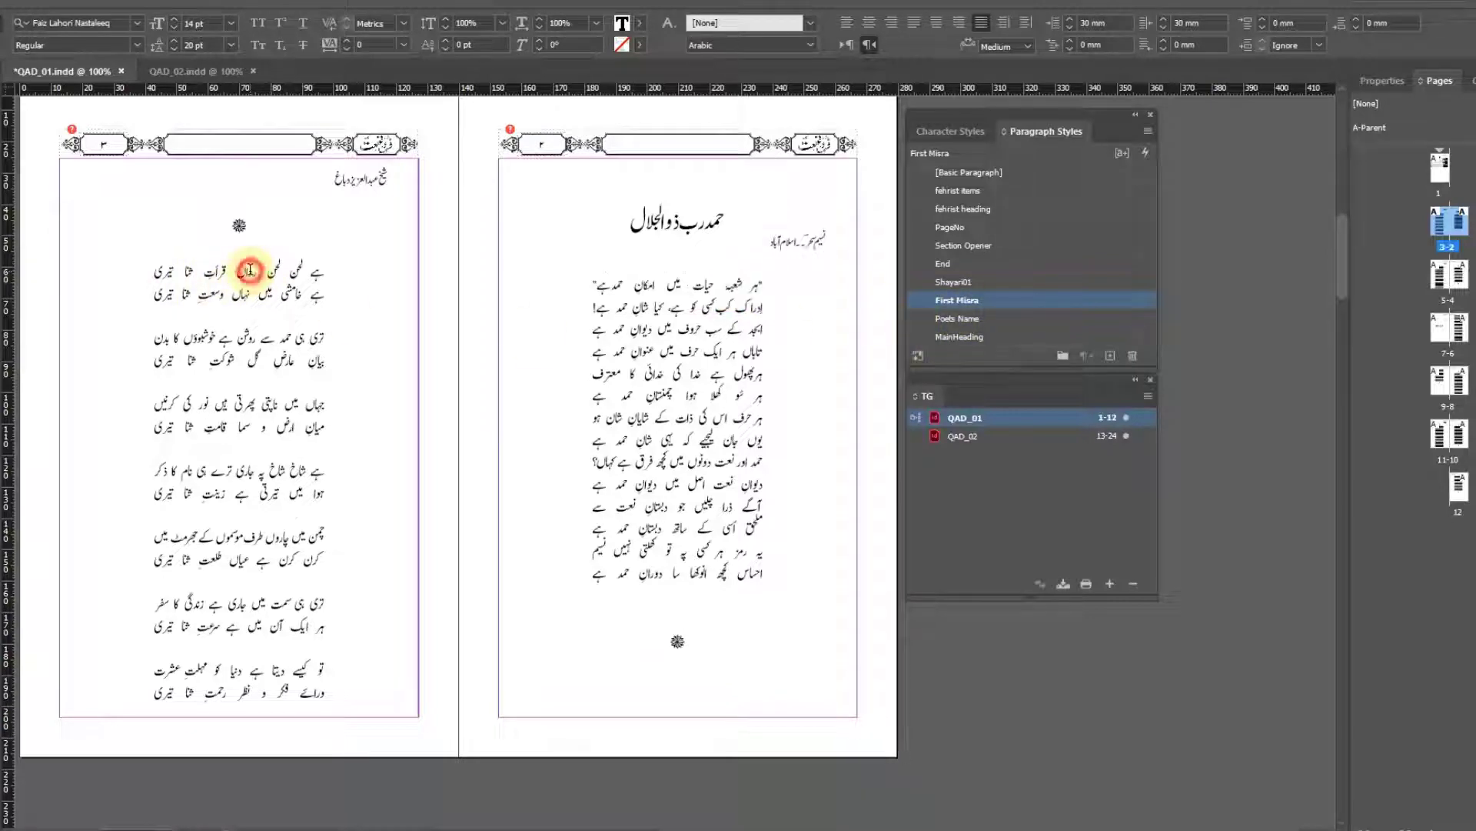
left_click(964, 302)
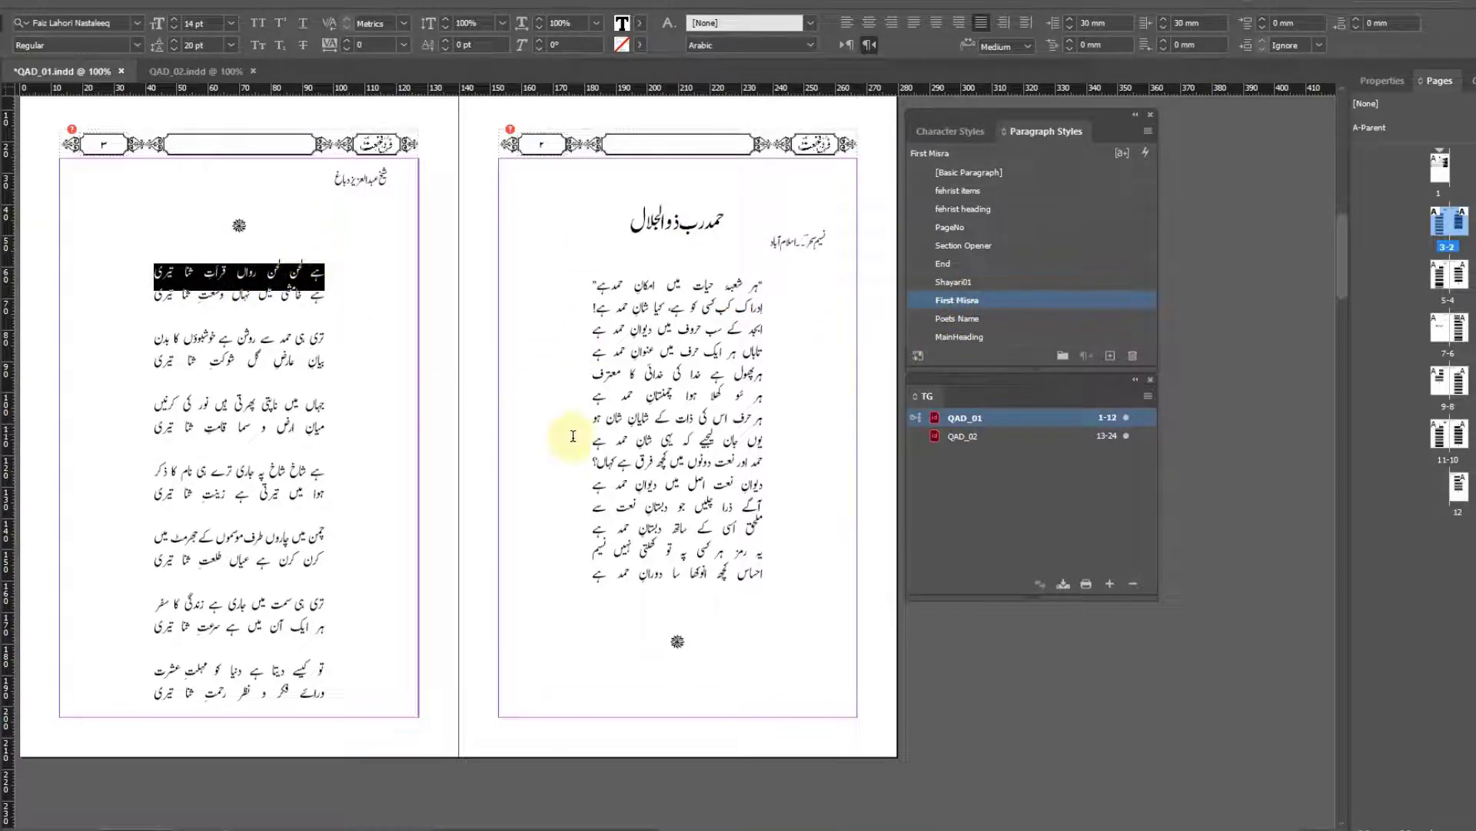
Apply the First Misra paragraph style to the opening verse line of the poems on pages 4 and 5.
scroll(577, 428, "down", 10)
triple_click(685, 486)
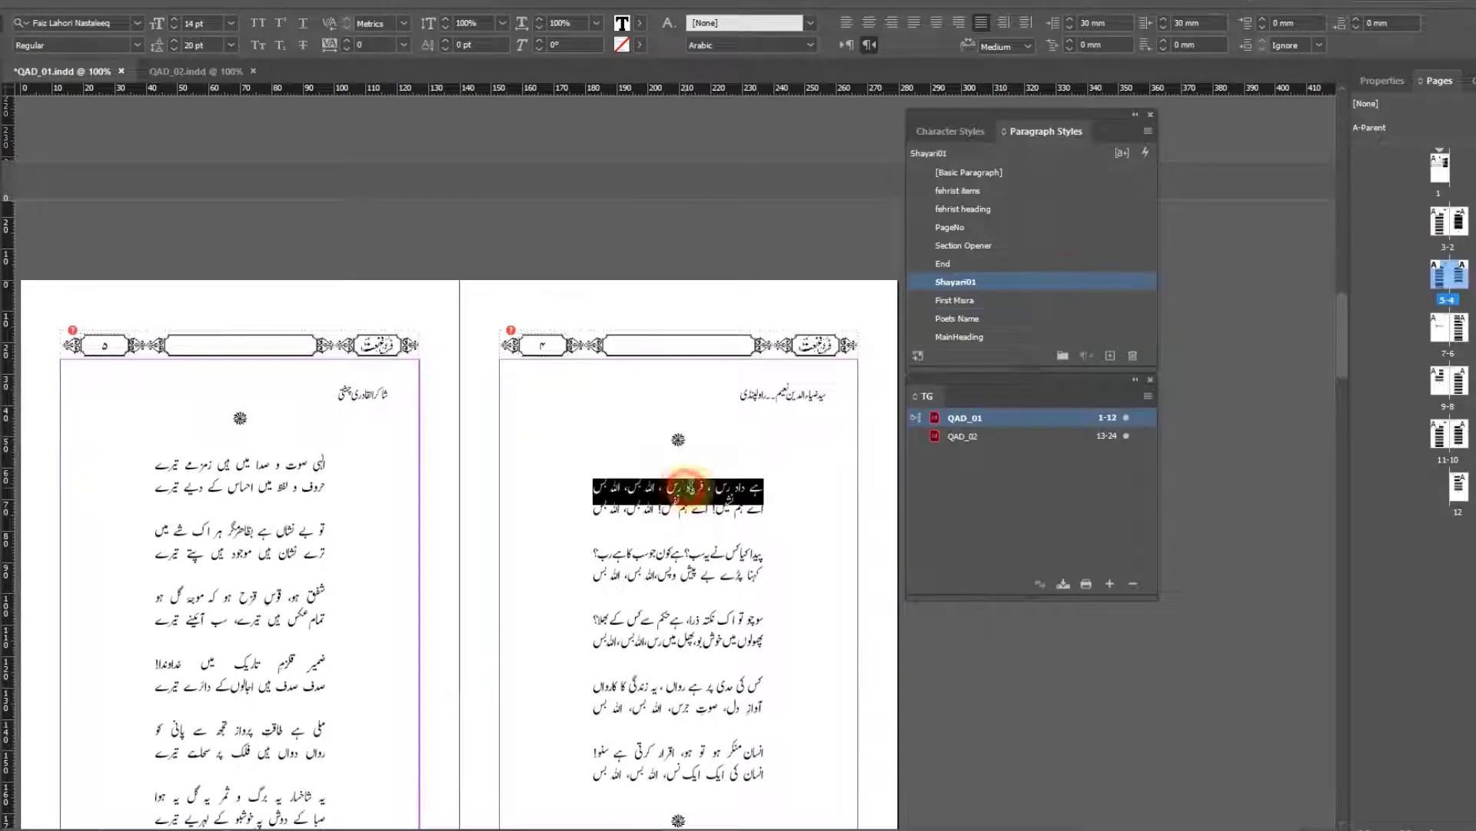
left_click(982, 300)
left_click(282, 462)
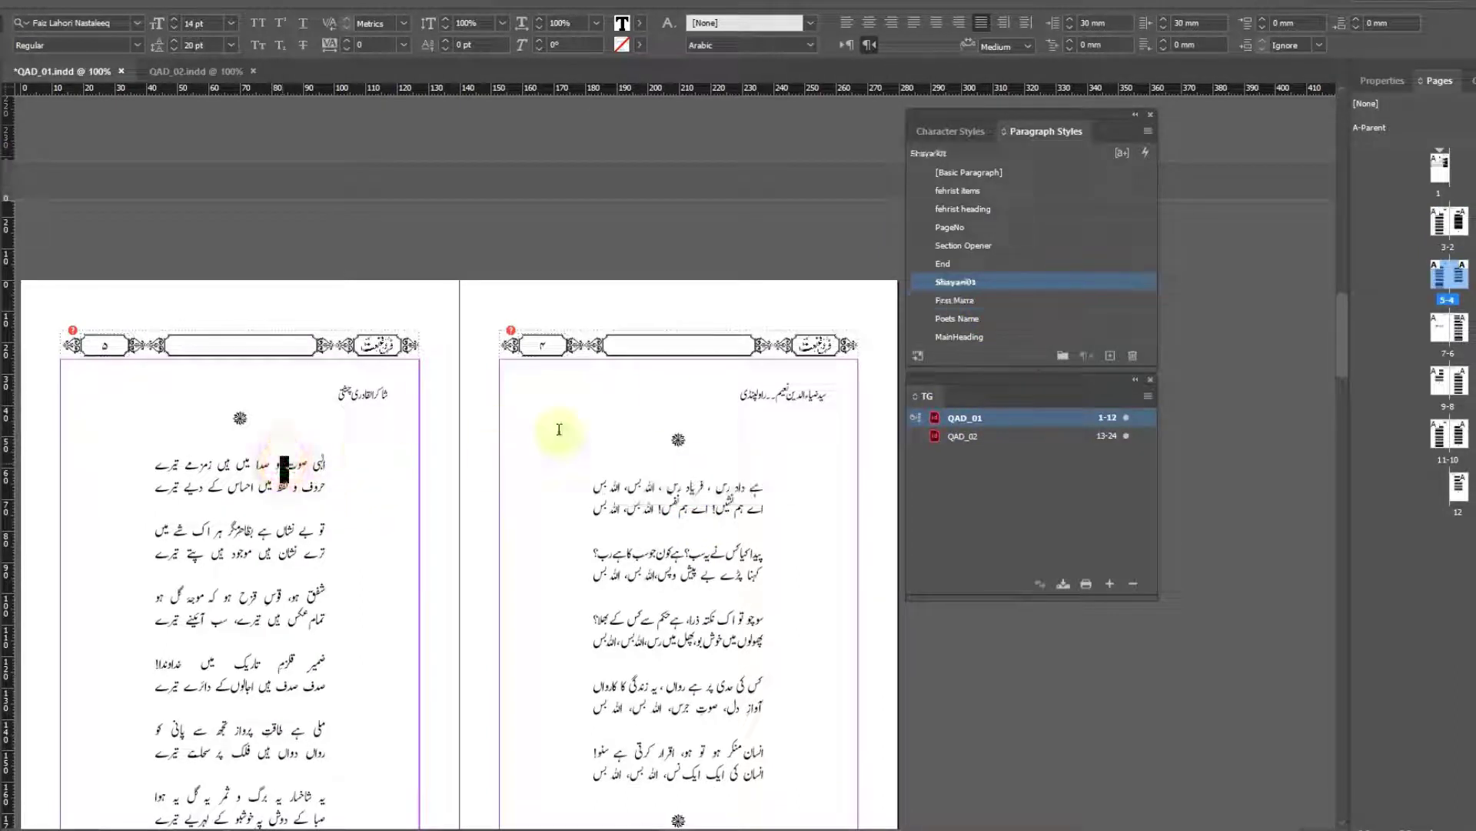
triple_click(282, 462)
left_click(956, 300)
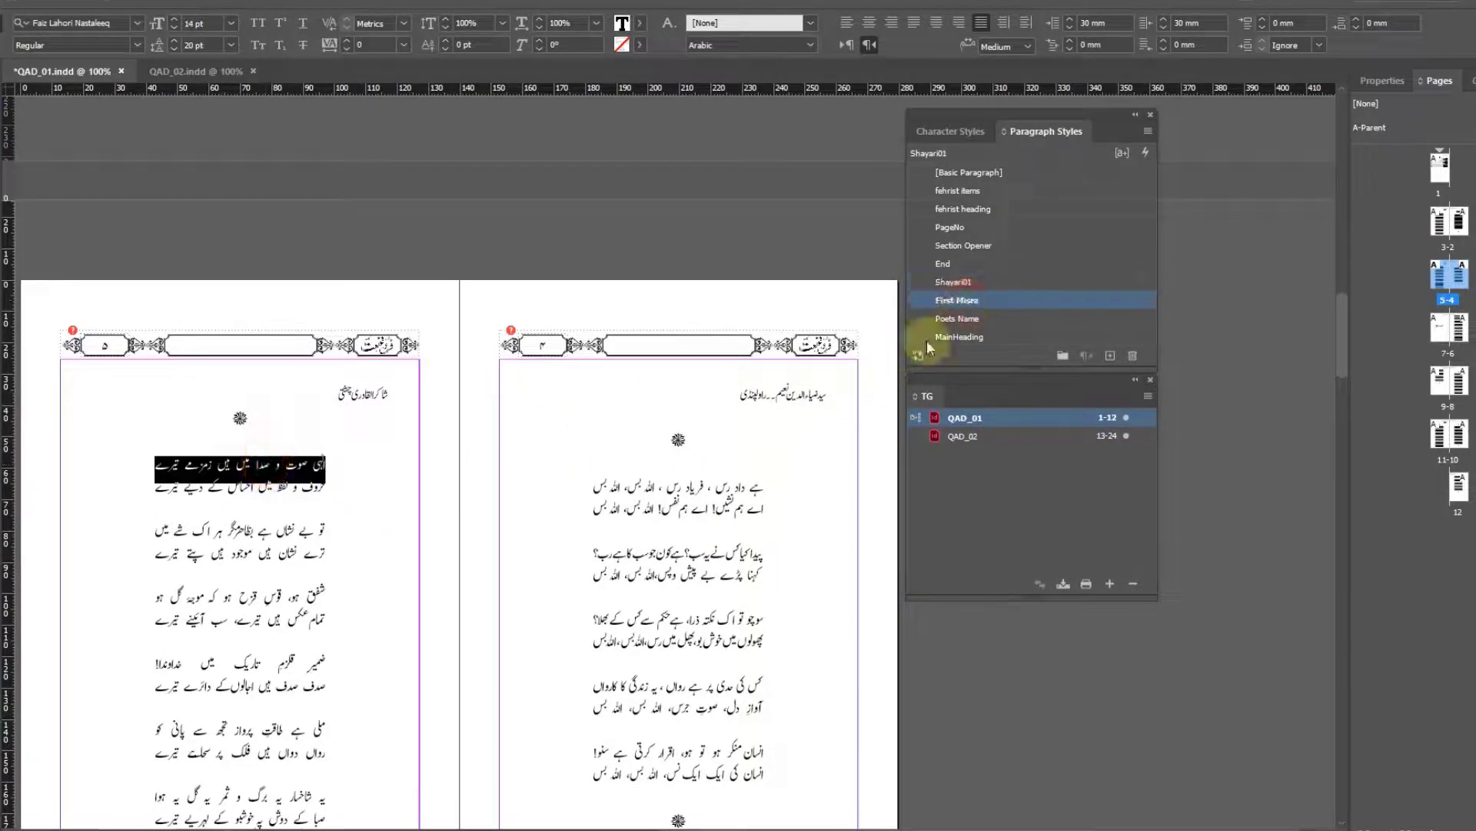
Apply the First Misra paragraph style to the opening verse line of the poem on page 8.
scroll(761, 454, "down", 10)
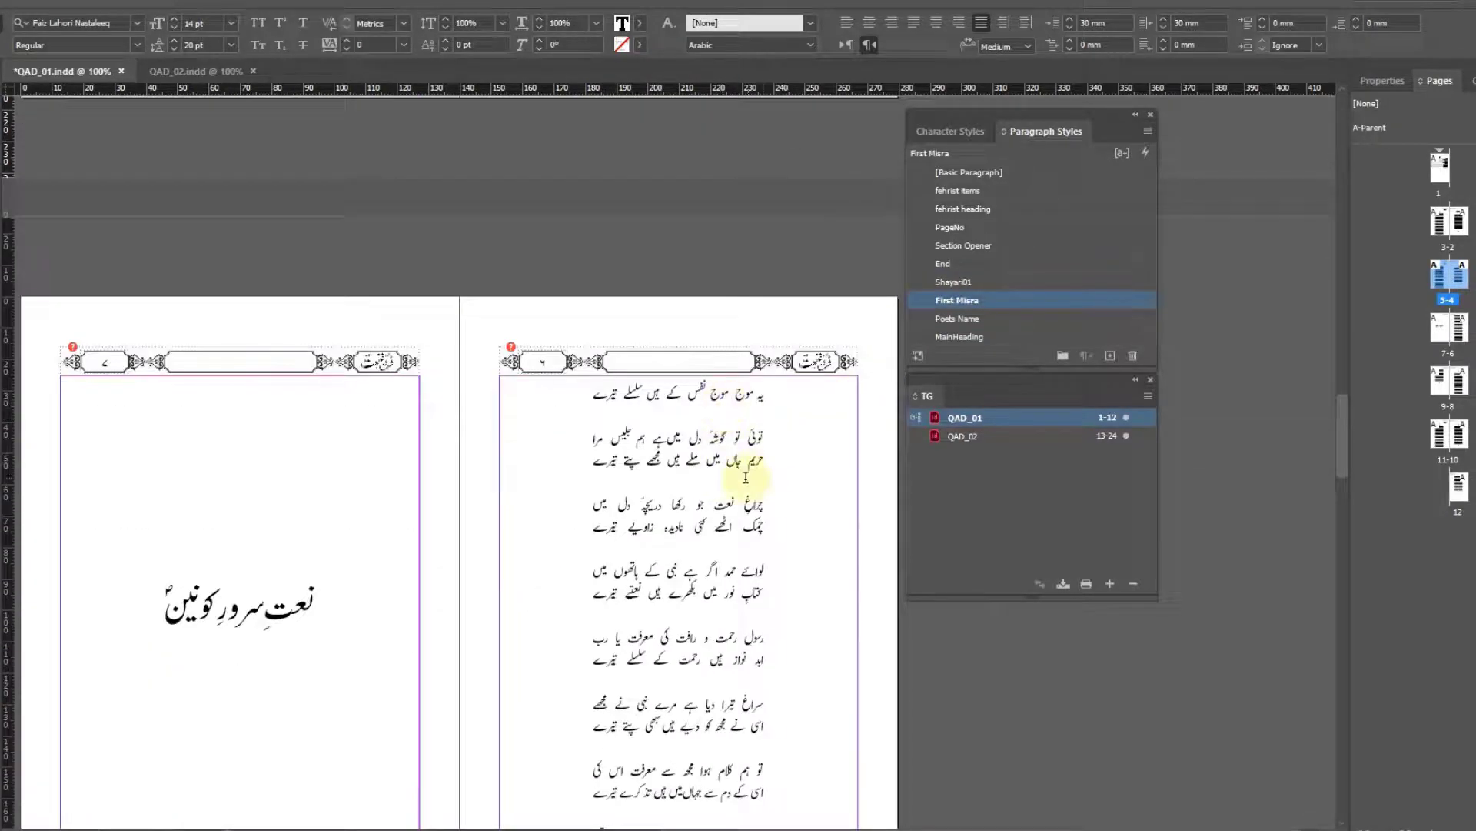
scroll(752, 477, "up", 10)
scroll(692, 523, "down", 20)
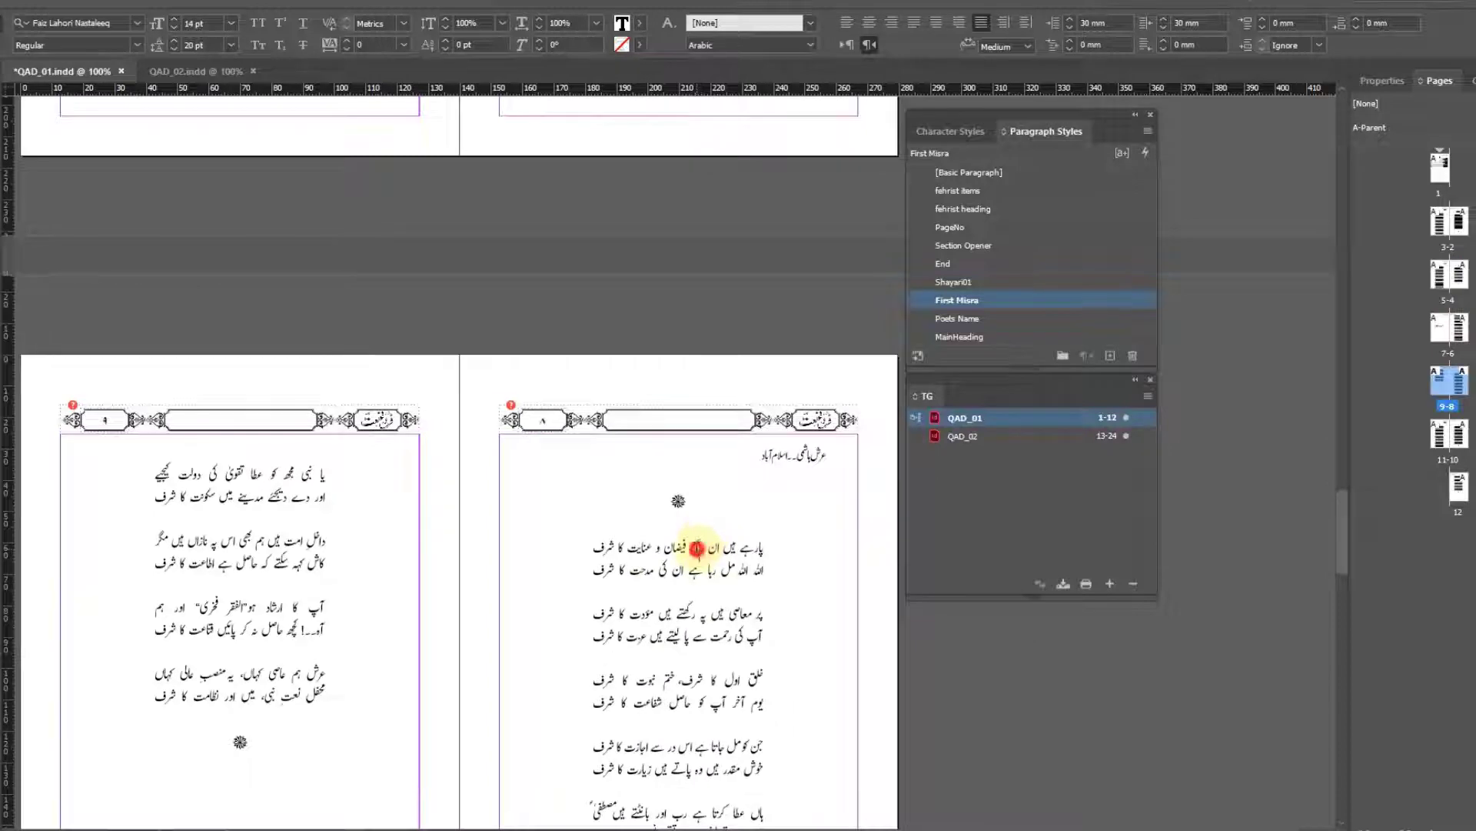
triple_click(702, 536)
left_click(970, 303)
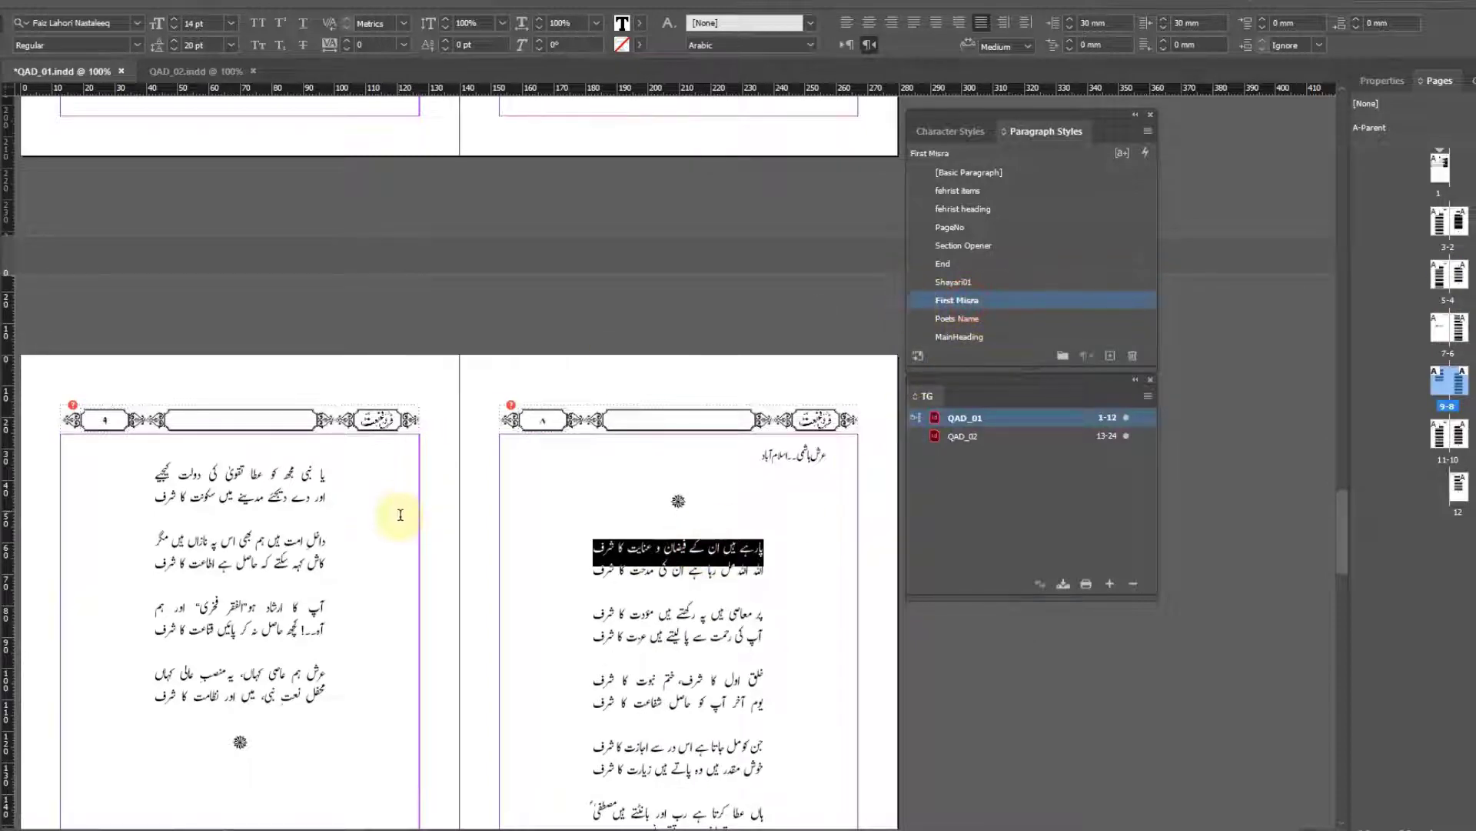
Apply the First Misra paragraph style to the opening verse line of the poems on pages 10 and 11.
scroll(439, 504, "down", 10)
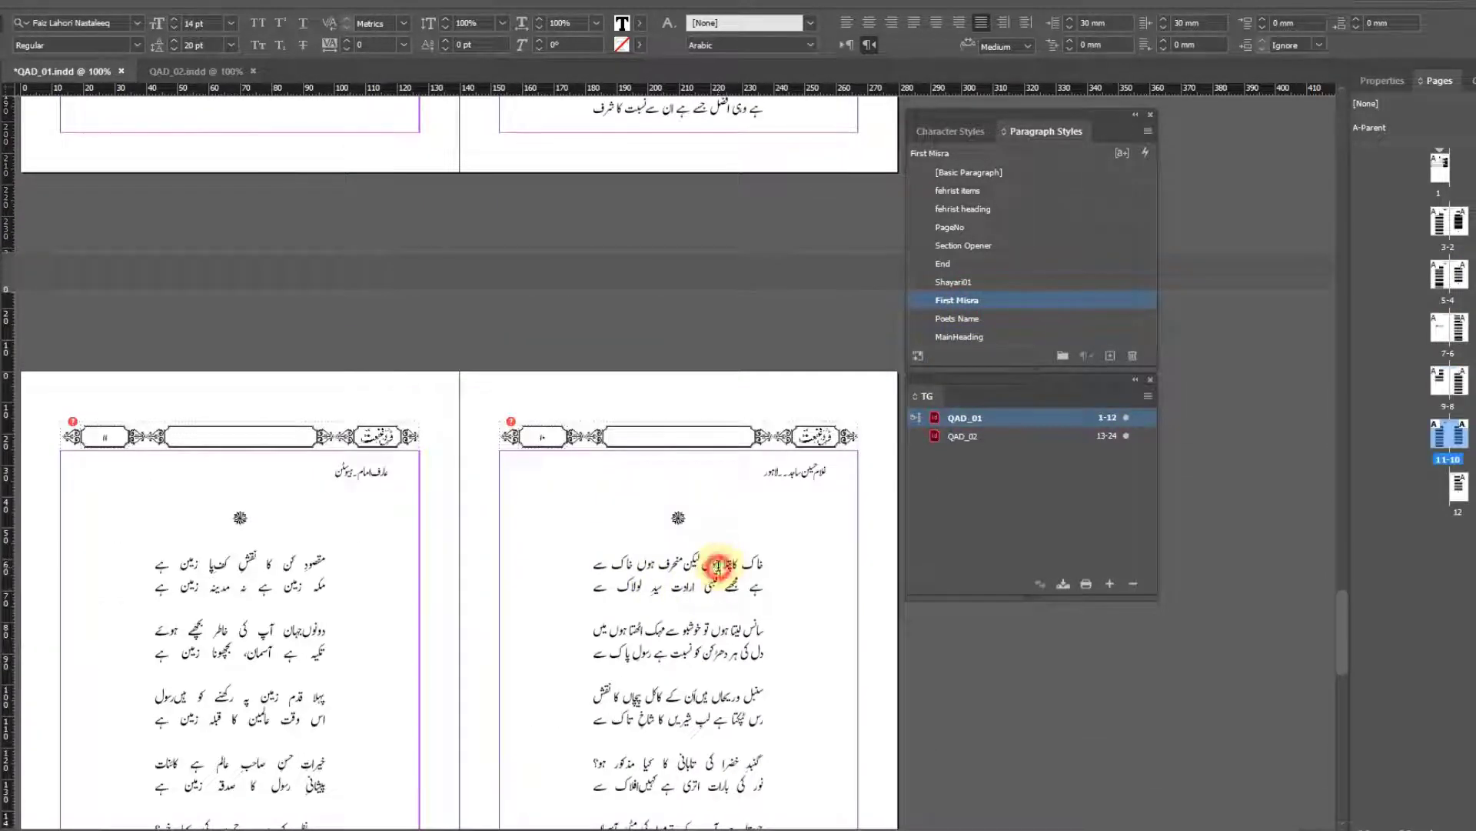
triple_click(720, 561)
left_click(975, 300)
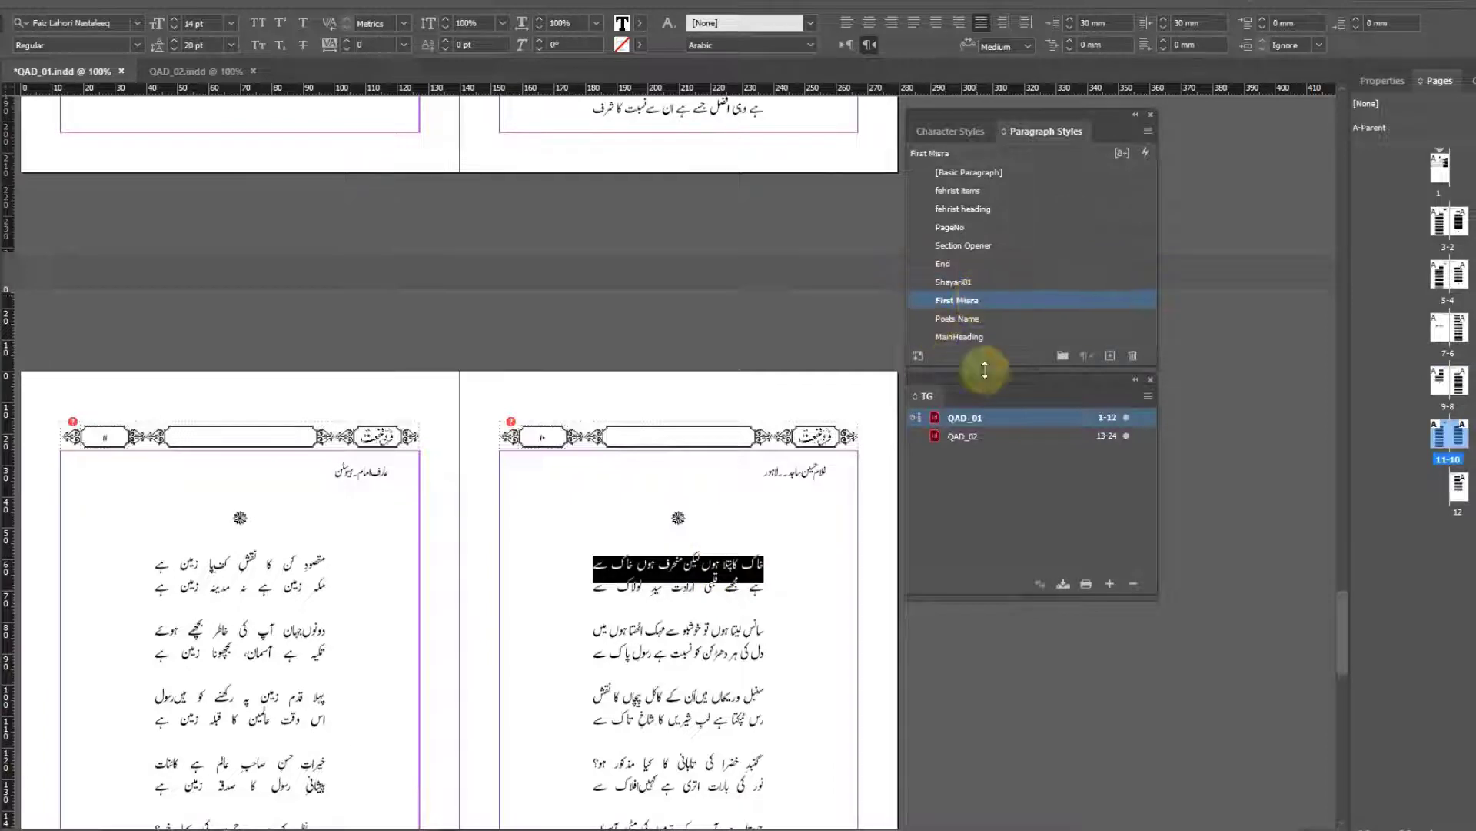
scroll(560, 577, "down", 3)
left_click(288, 376)
triple_click(289, 376)
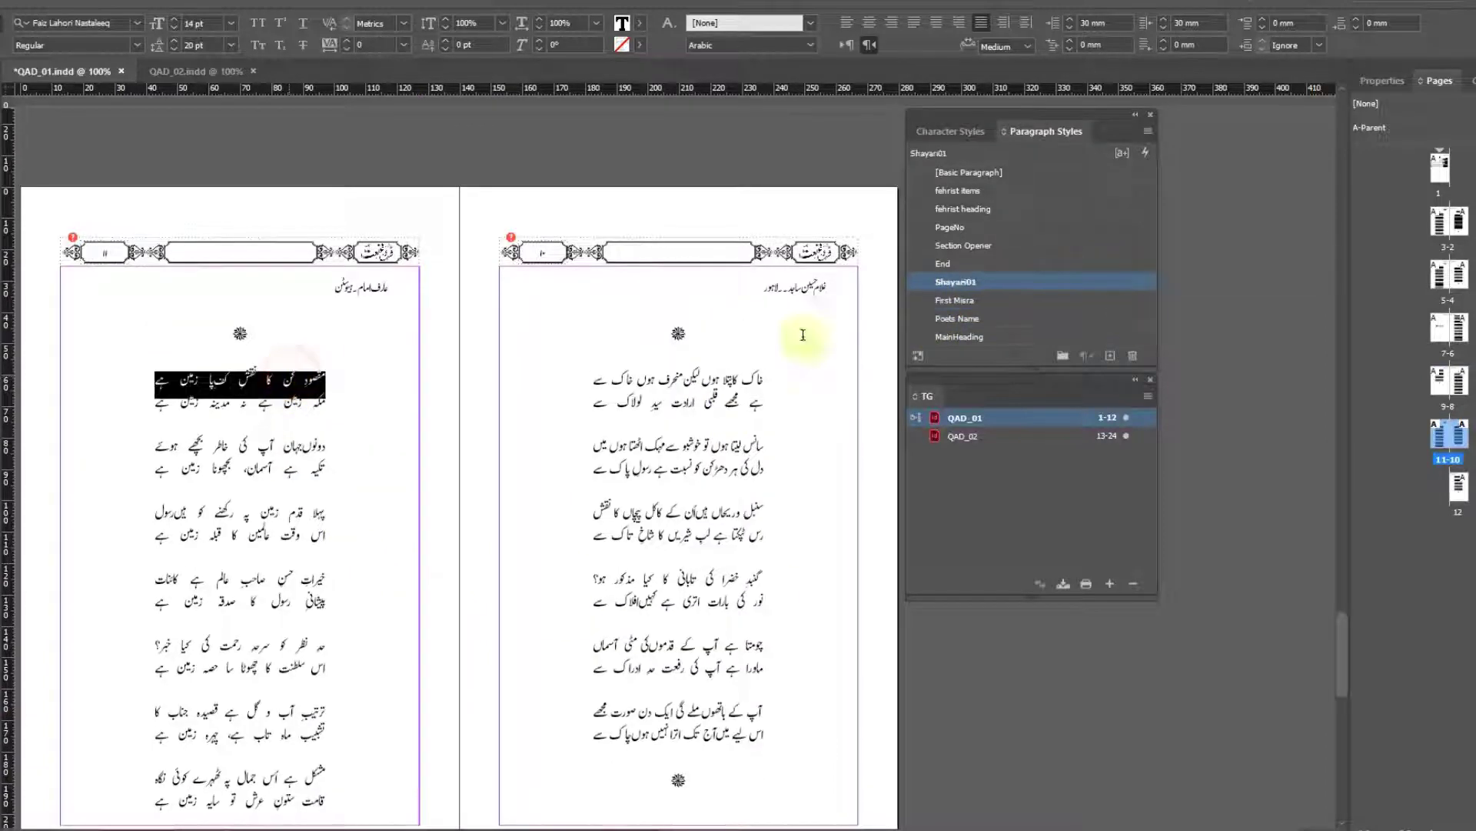
left_click(948, 300)
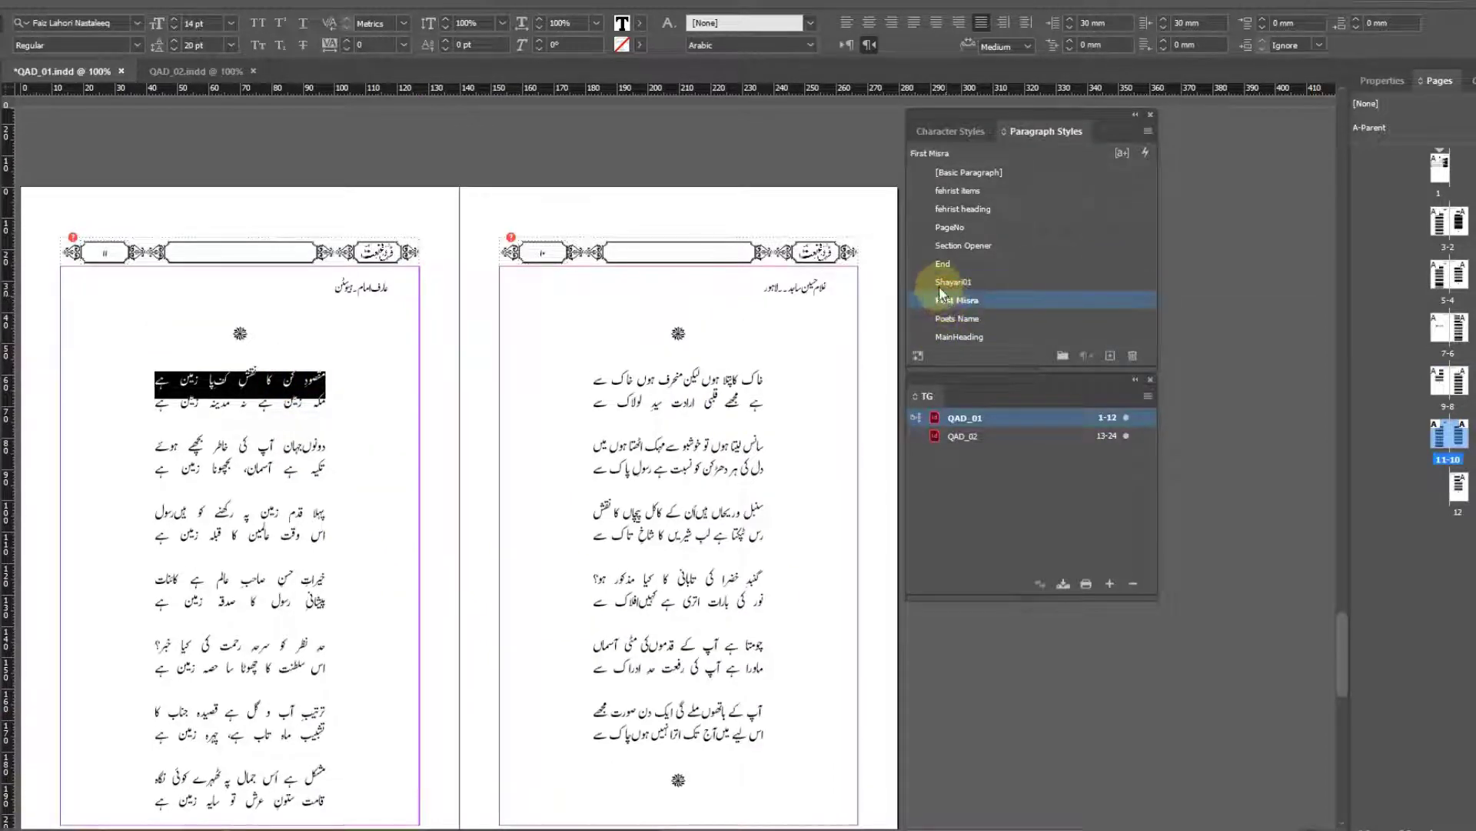
Check the remaining pages of QAD_01 for poem openings, then open the book document QAD_02 and go to page 13.
scroll(593, 451, "down", 14)
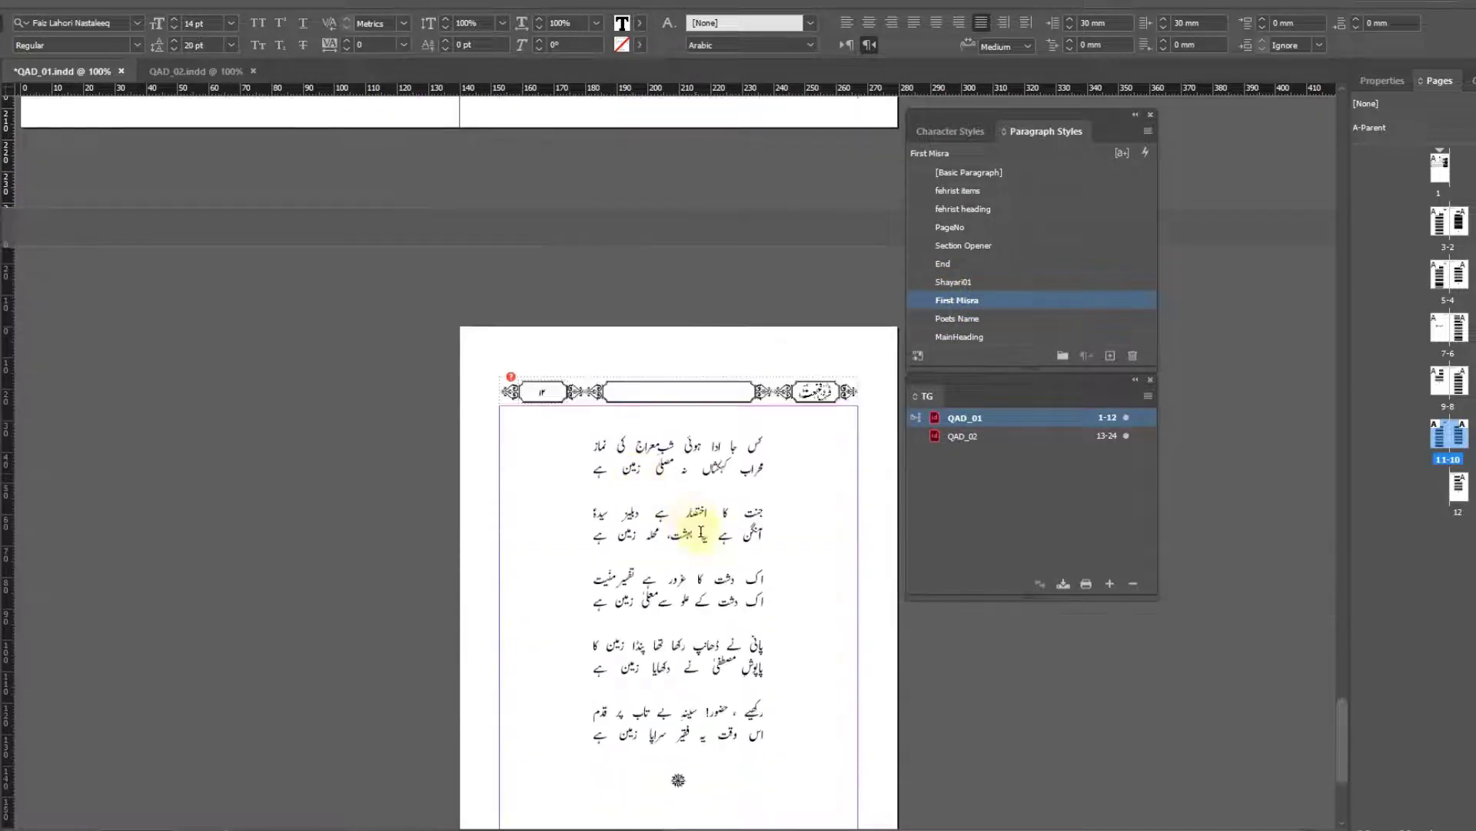
scroll(718, 525, "up", 10)
scroll(362, 320, "down", 7)
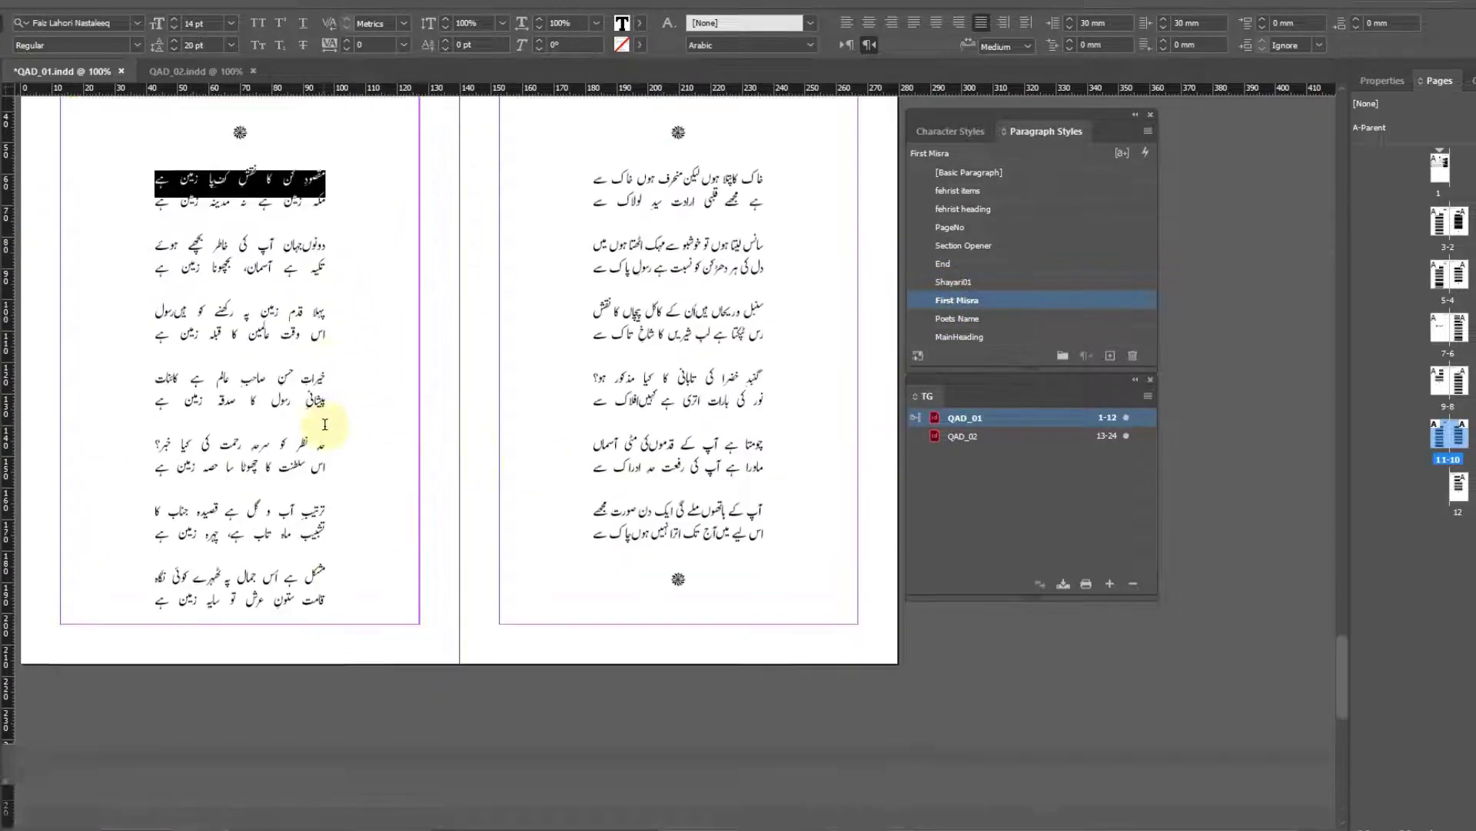
scroll(638, 538, "down", 12)
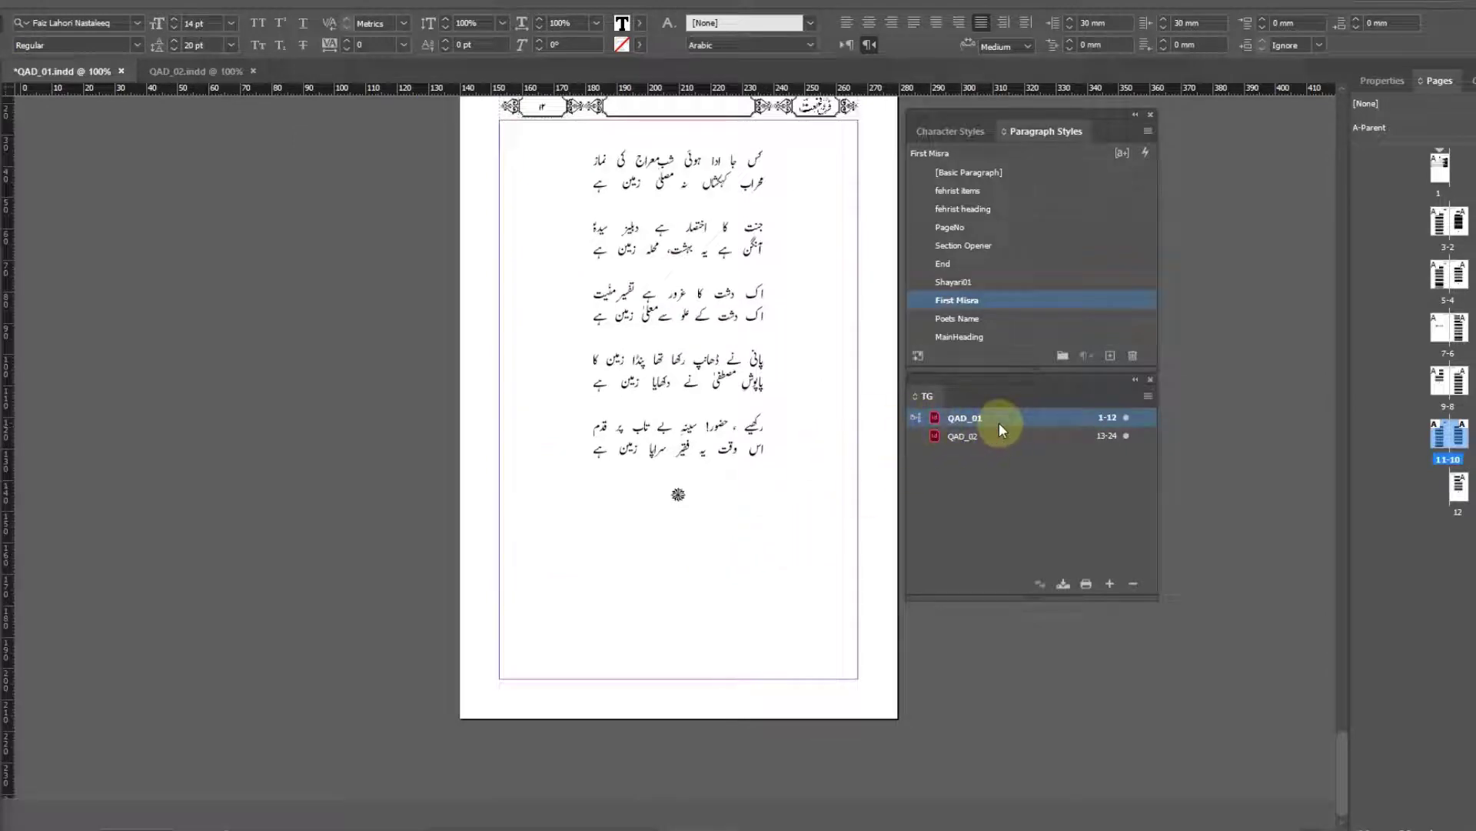
double_click(984, 437)
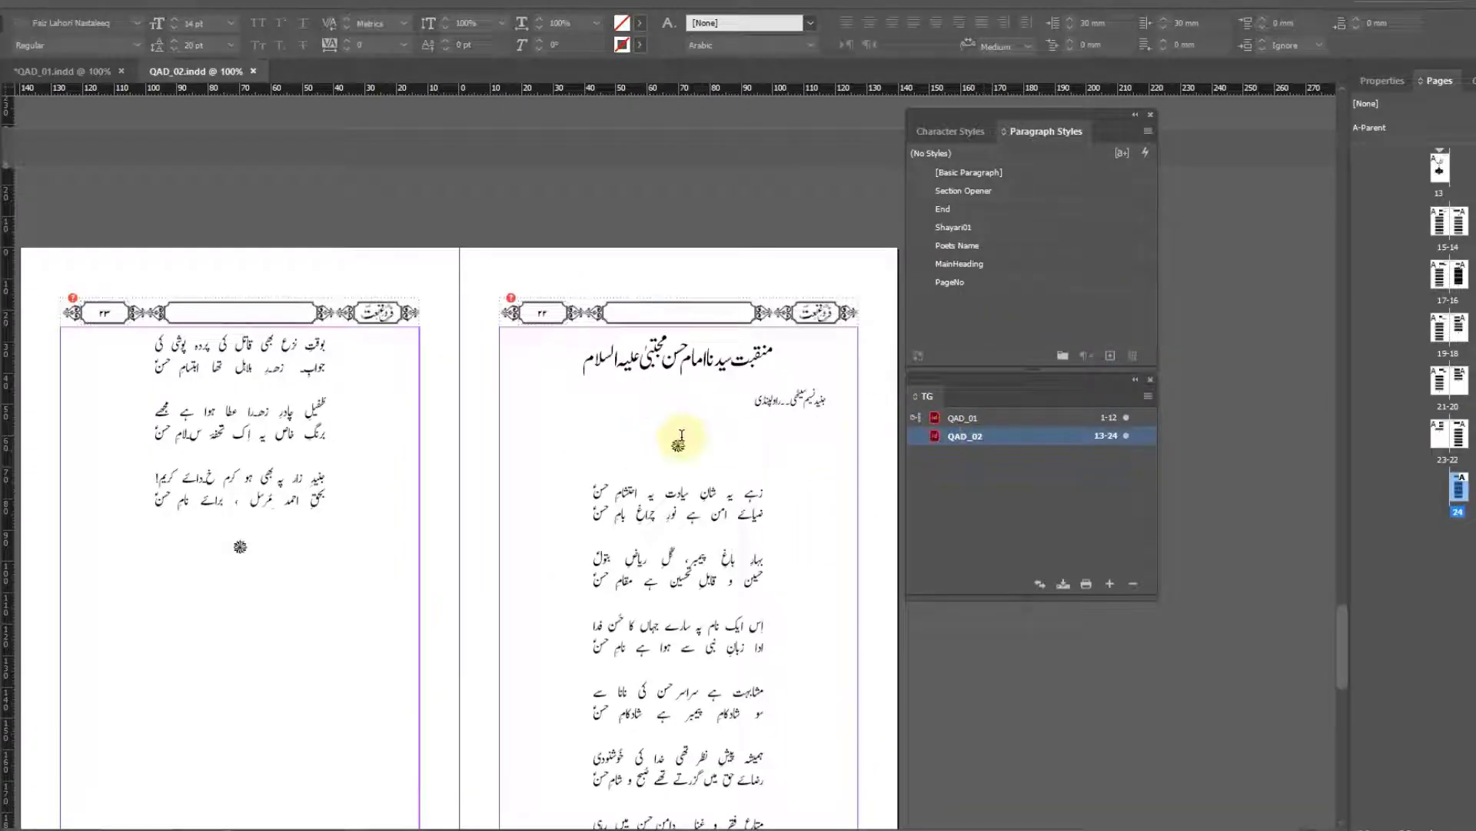
scroll(684, 431, "down", 5)
scroll(719, 450, "down", 8)
key("ctrl+j")
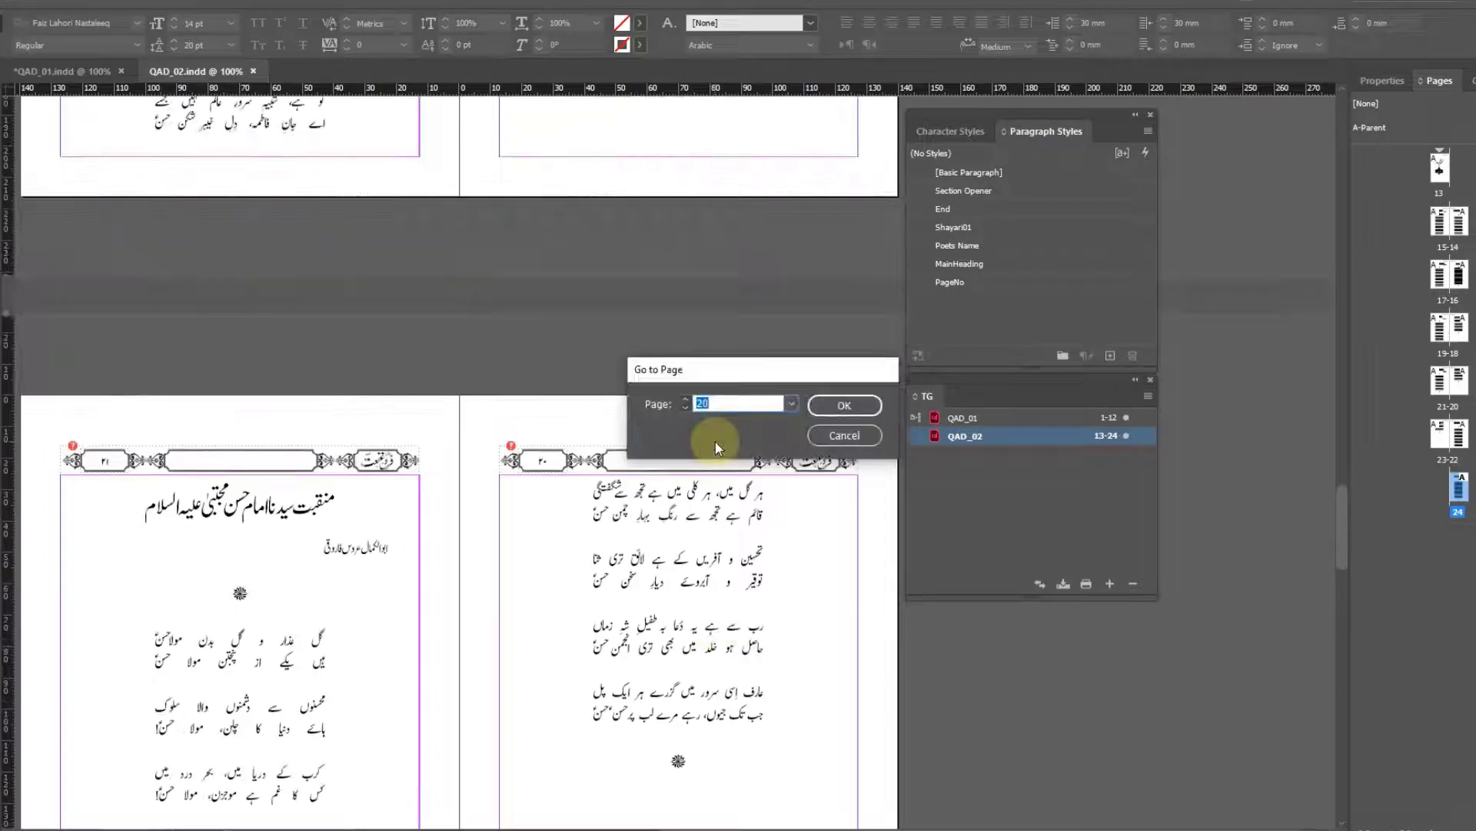
left_click(792, 405)
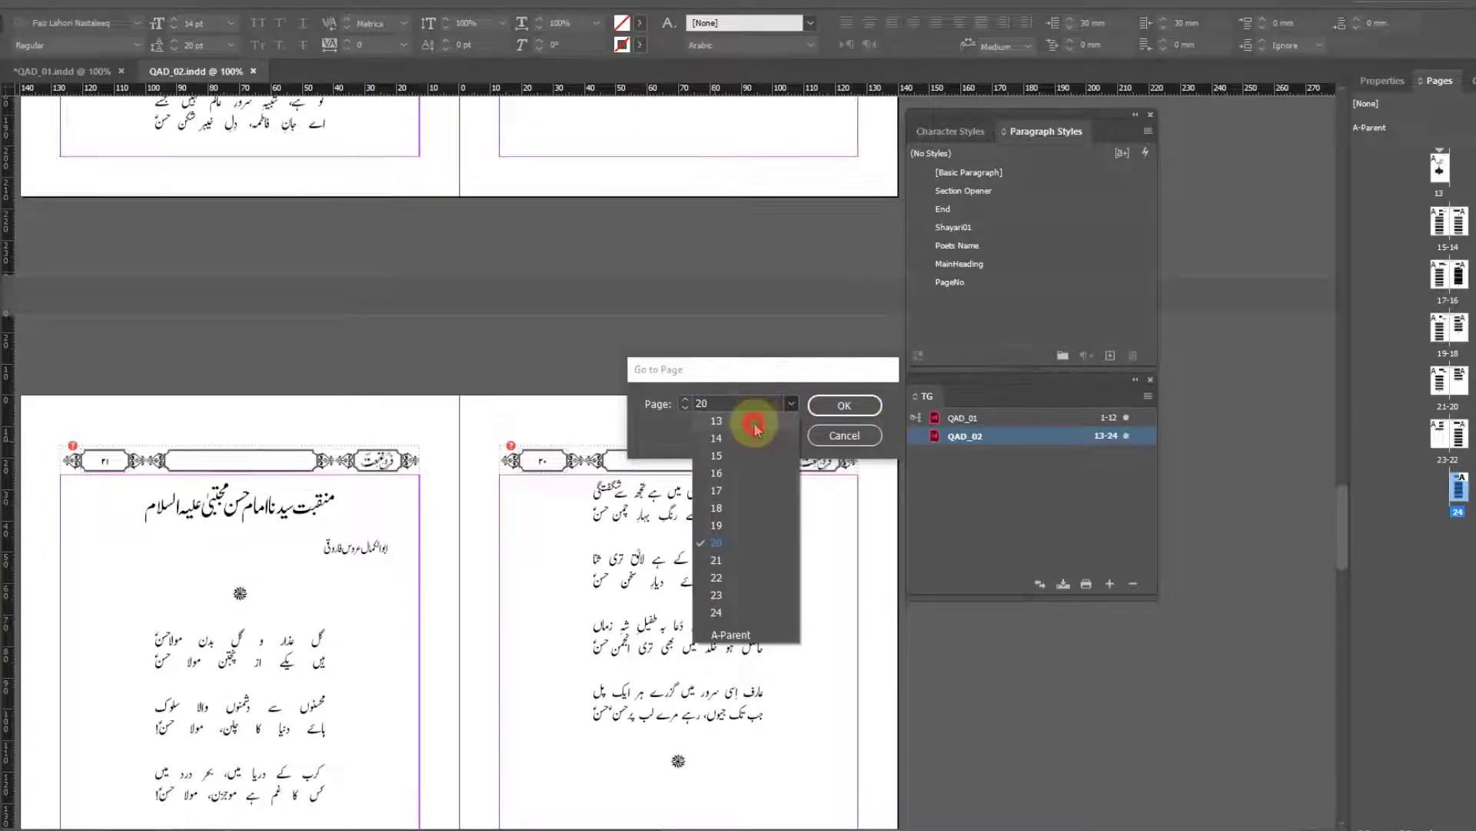
left_click(754, 423)
left_click(838, 400)
Select the opening verse line of the page 14 poem and synchronize QAD_02 with the book's style source document.
scroll(823, 584, "down", 15)
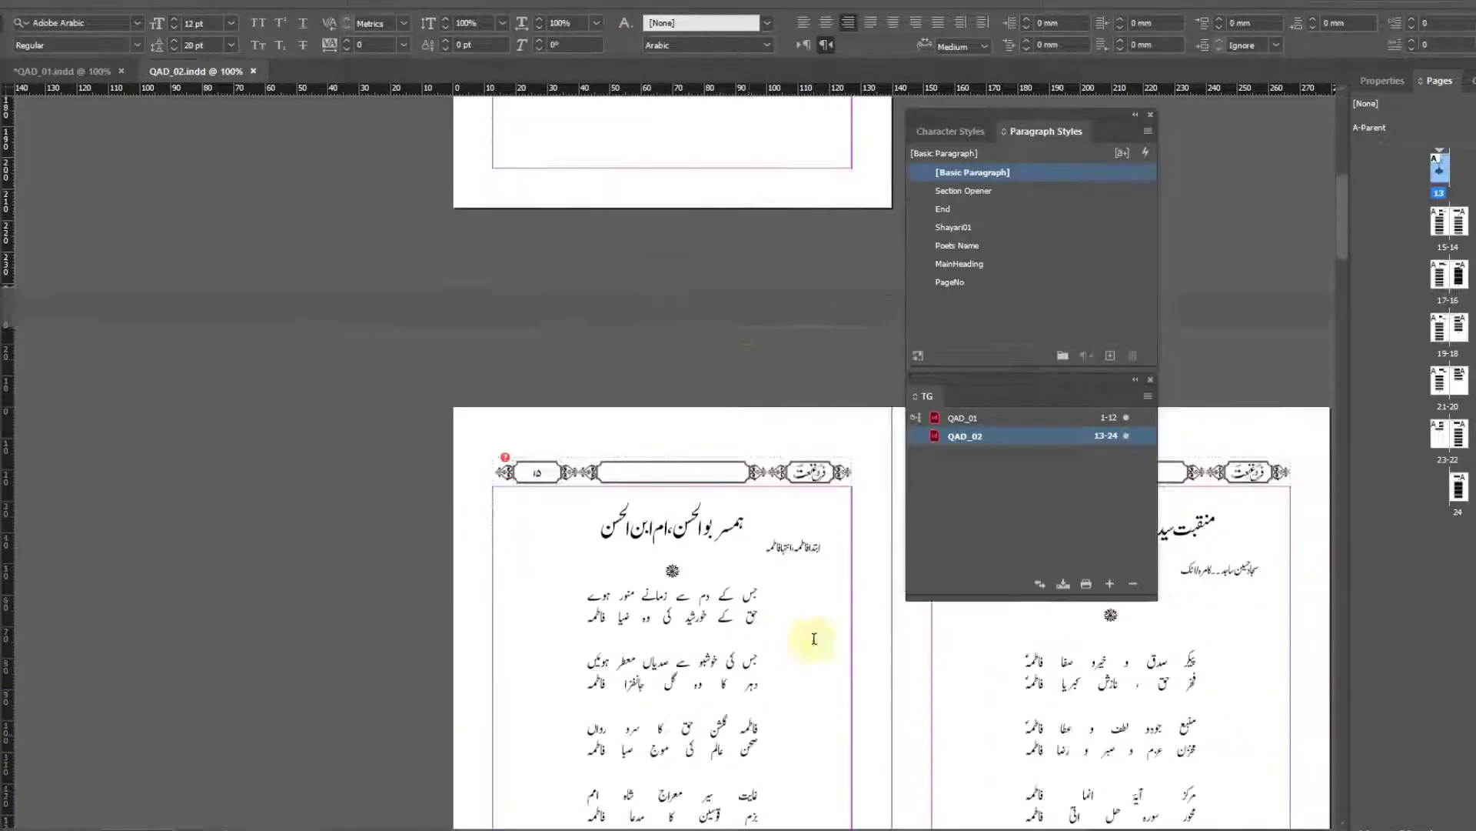
scroll(876, 765, "right", 5)
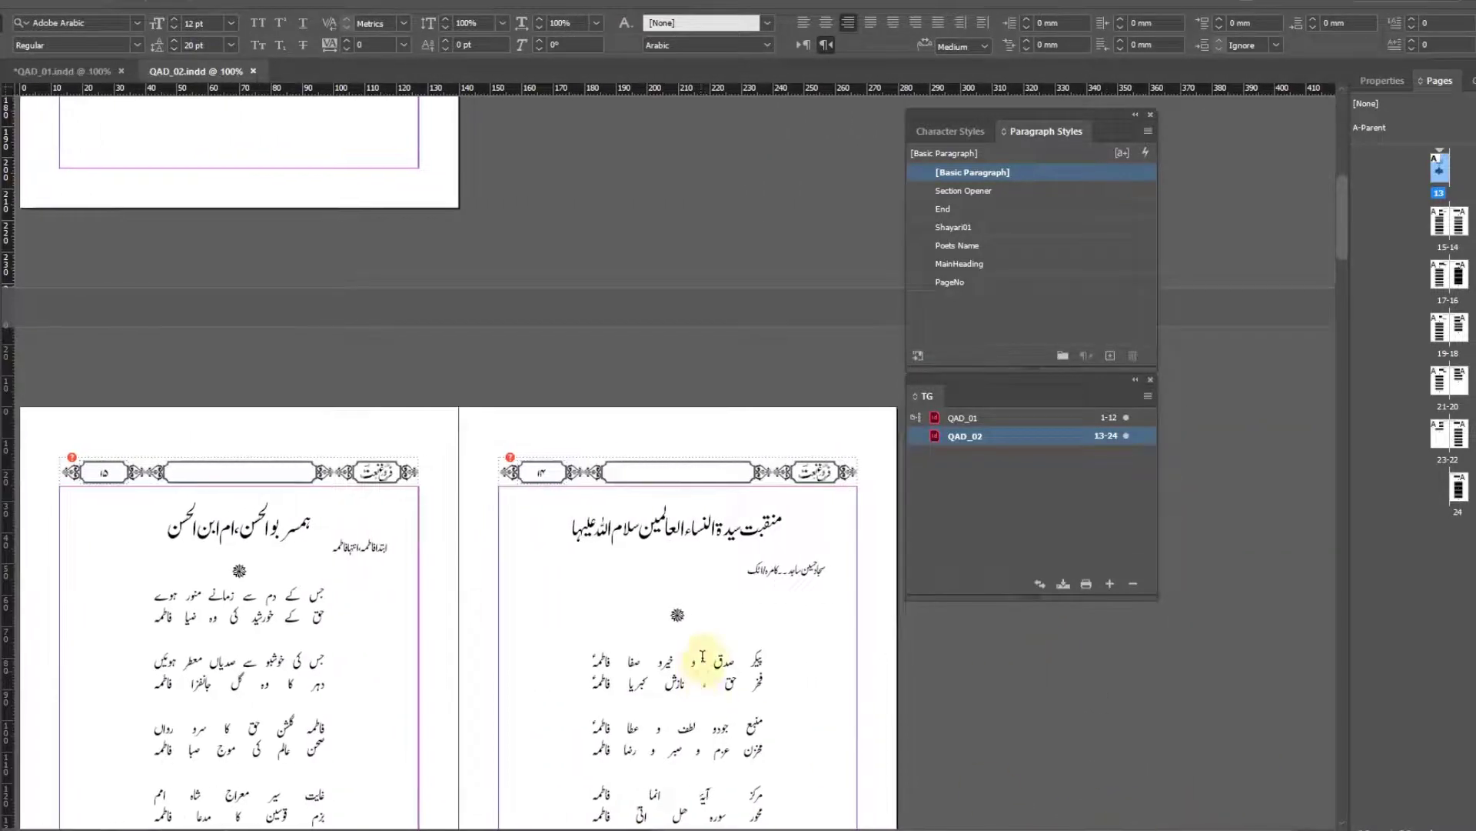
triple_click(703, 655)
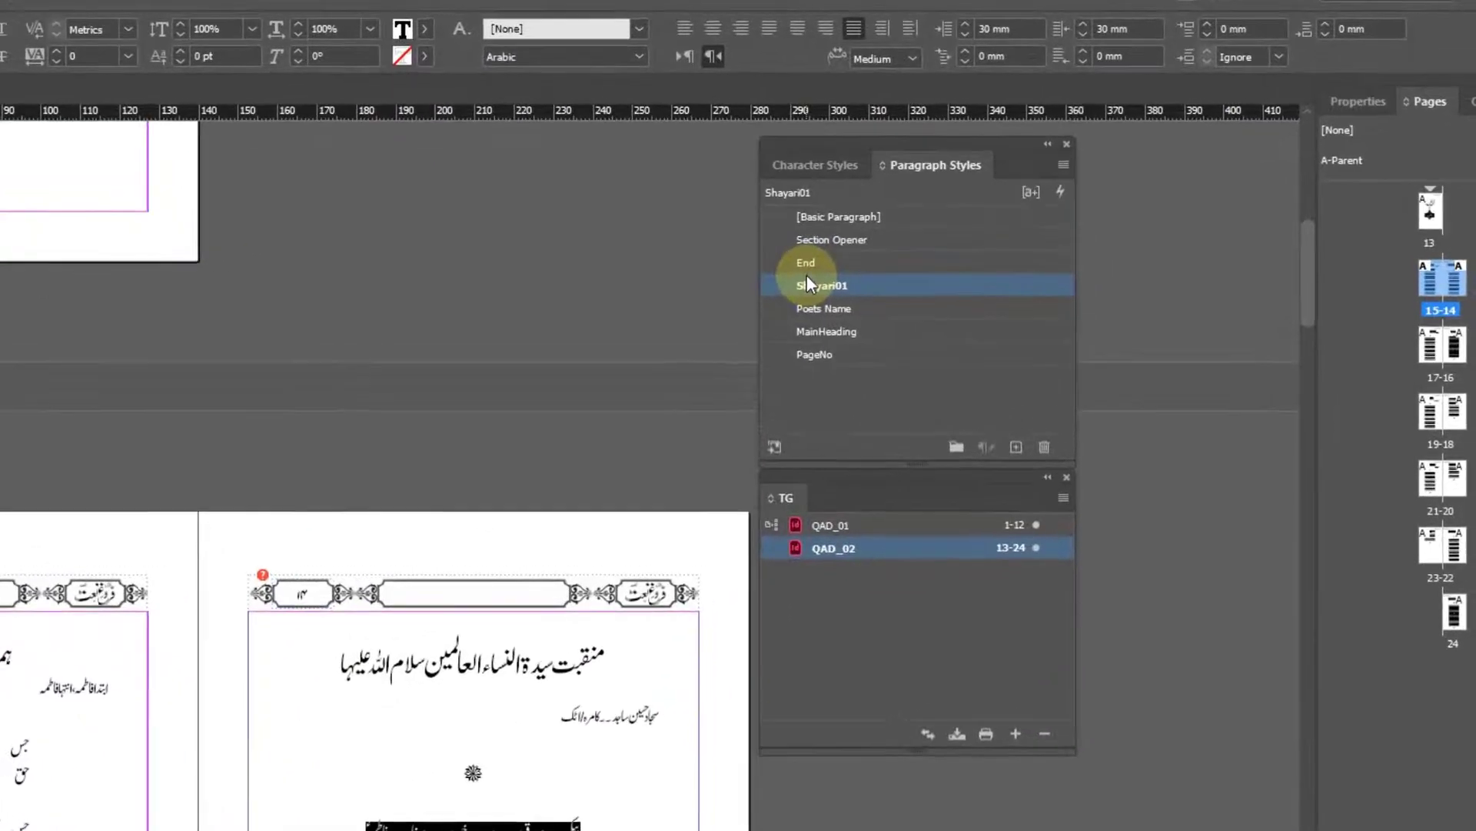
left_click(875, 654)
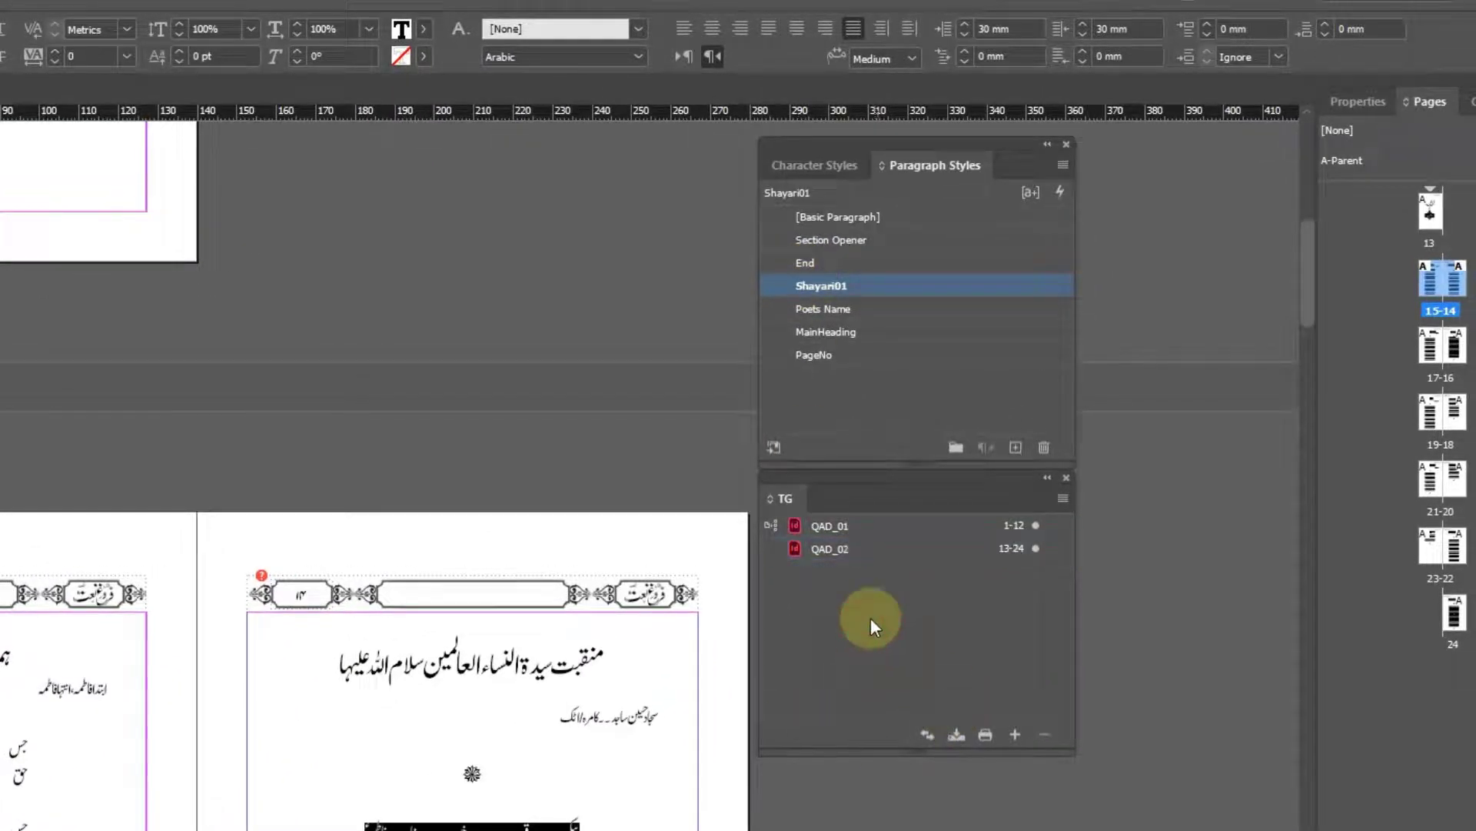
left_click(830, 552)
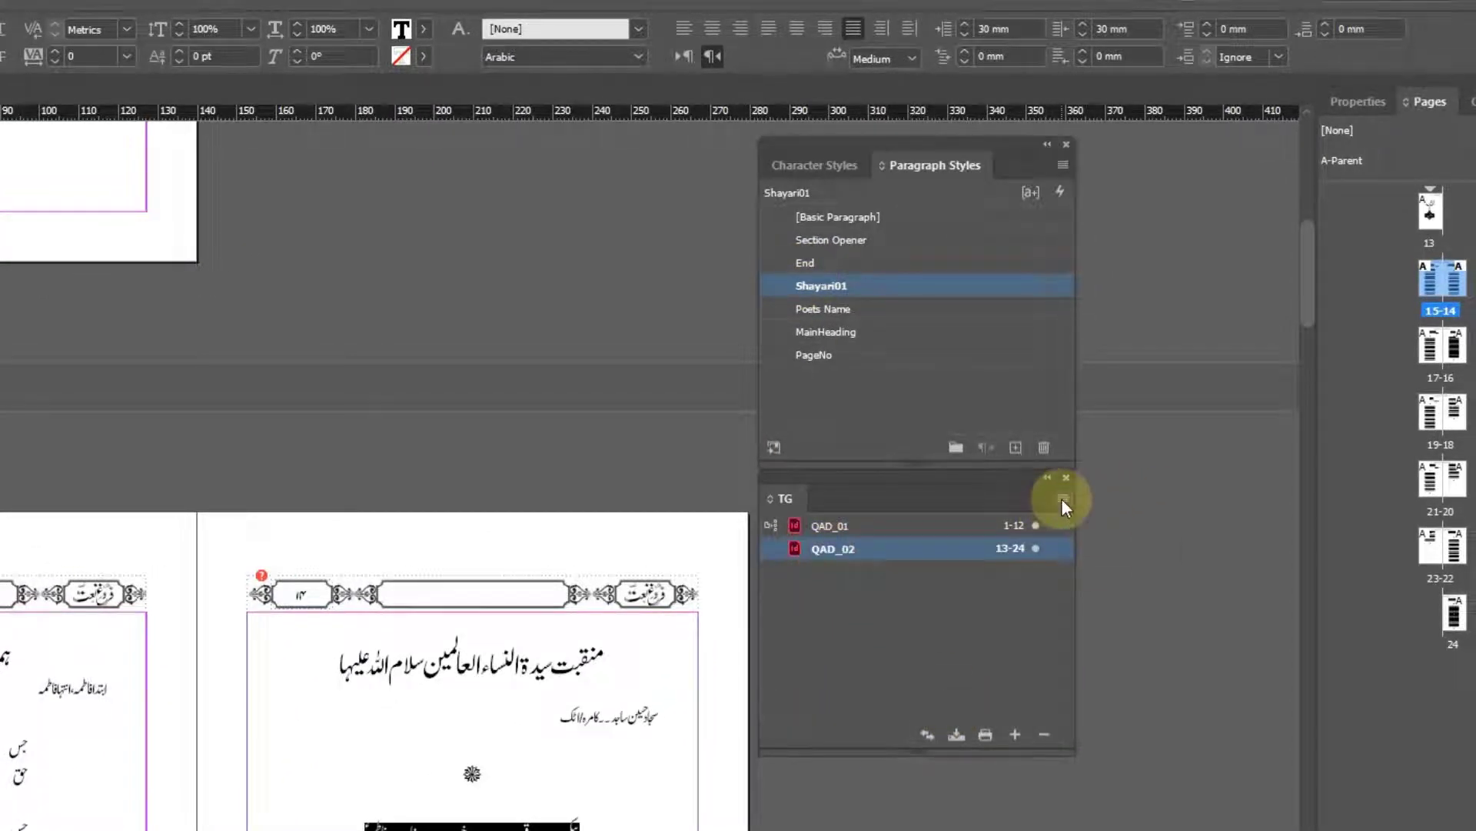
left_click(1061, 498)
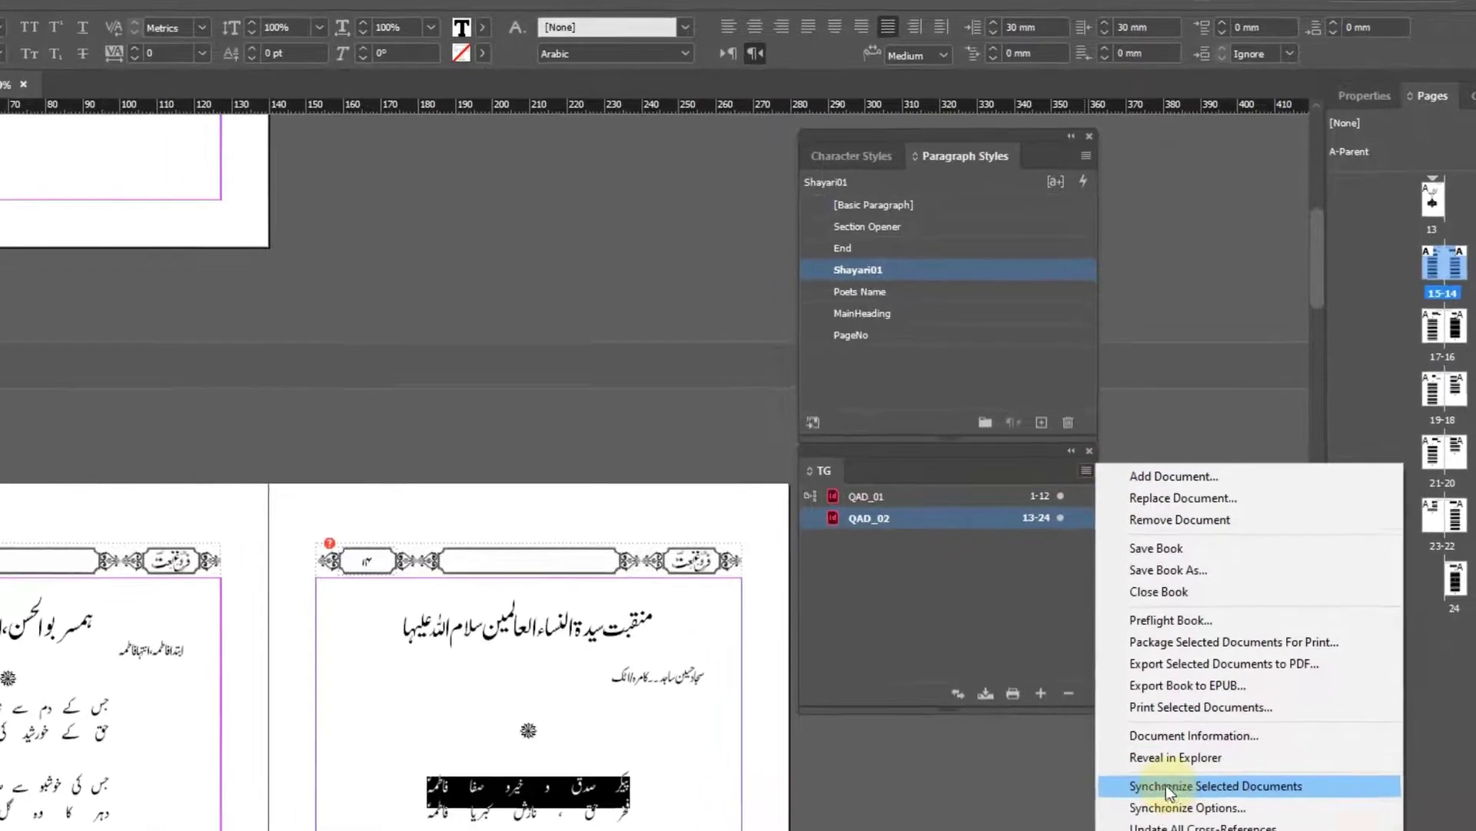
left_click(1166, 784)
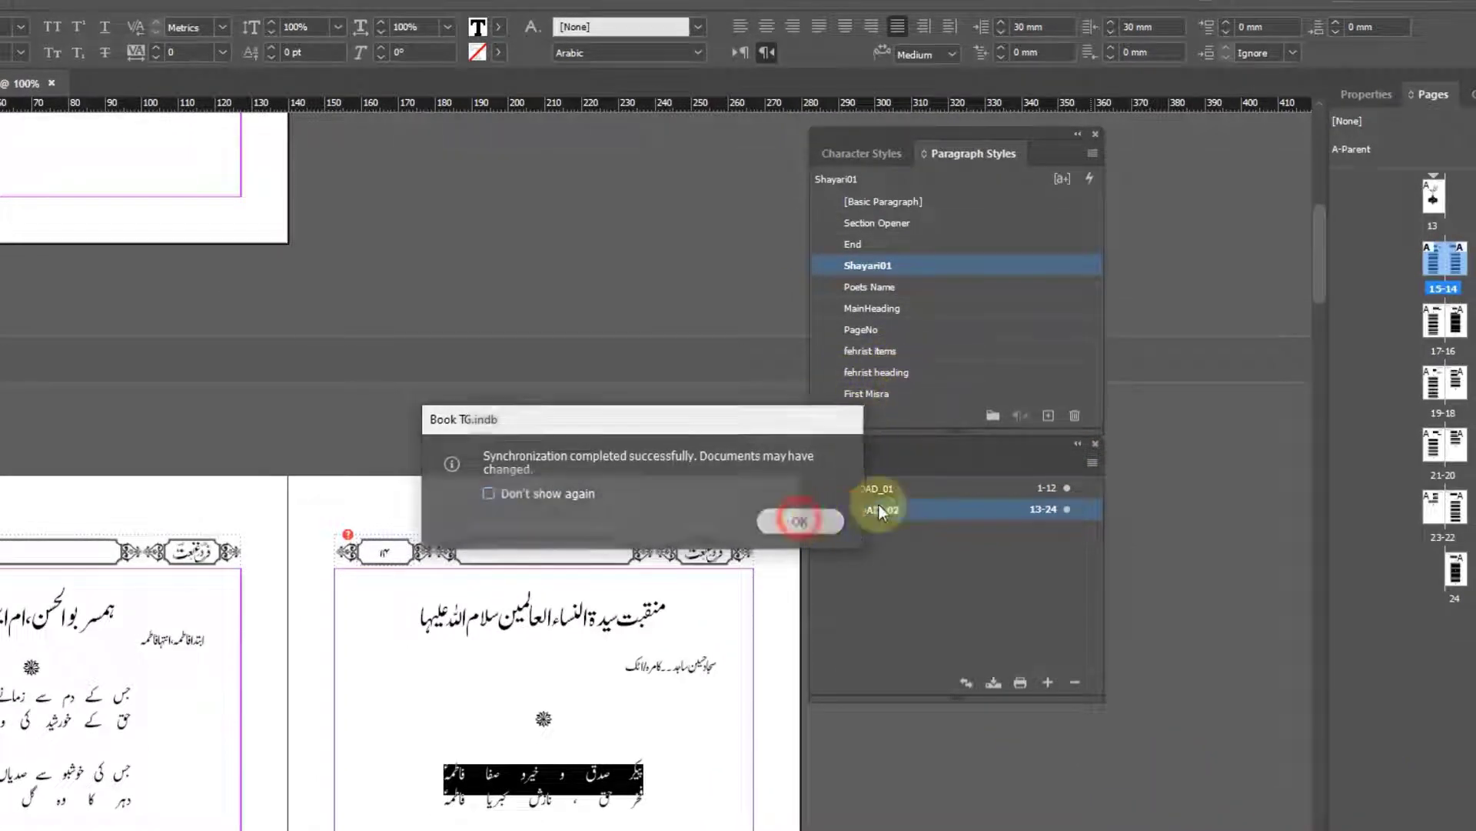
left_click(801, 521)
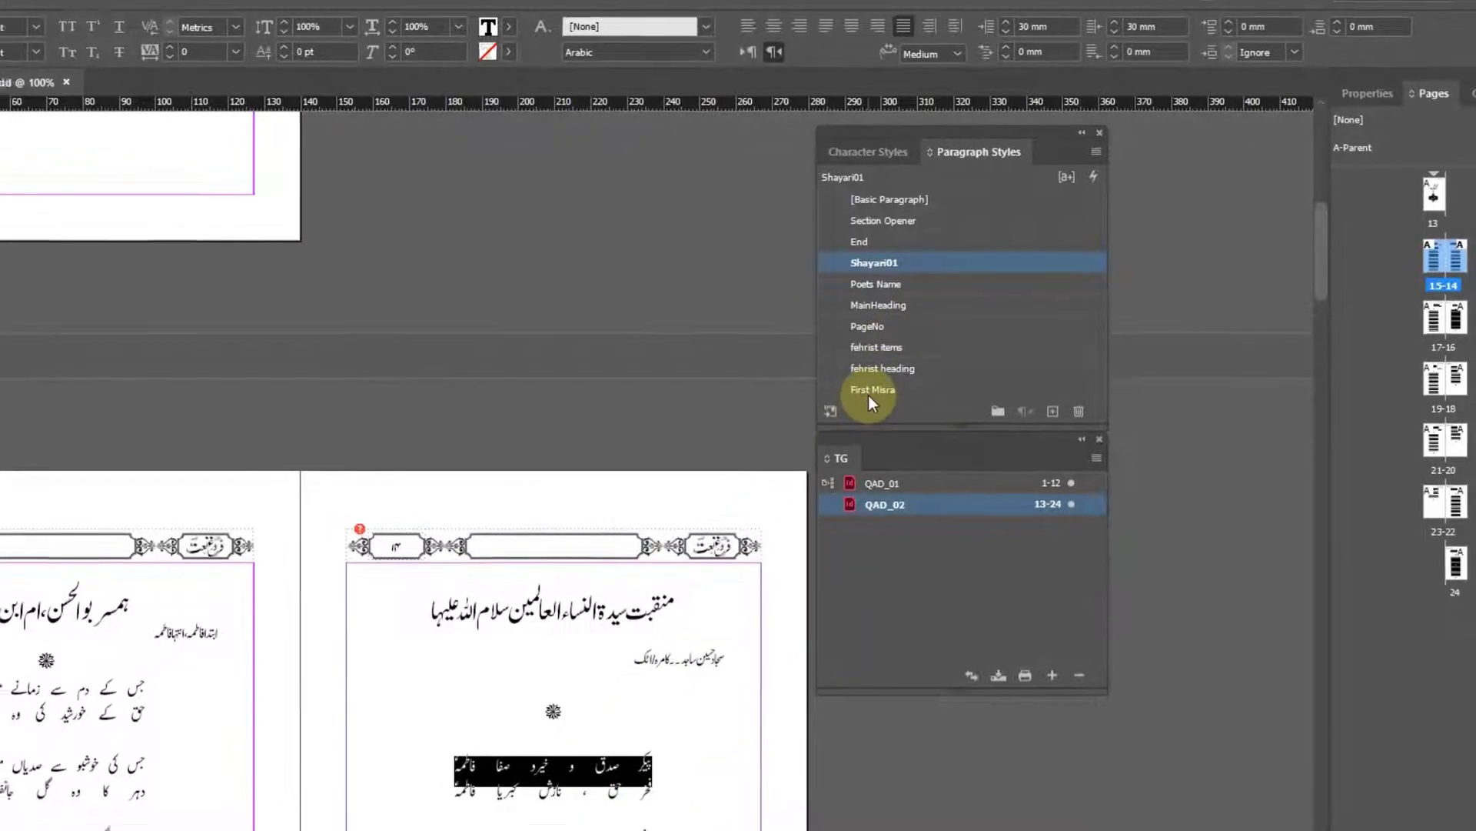
Apply the First Misra paragraph style to the opening verse line of the poems on pages 14 and 15.
left_click(868, 393)
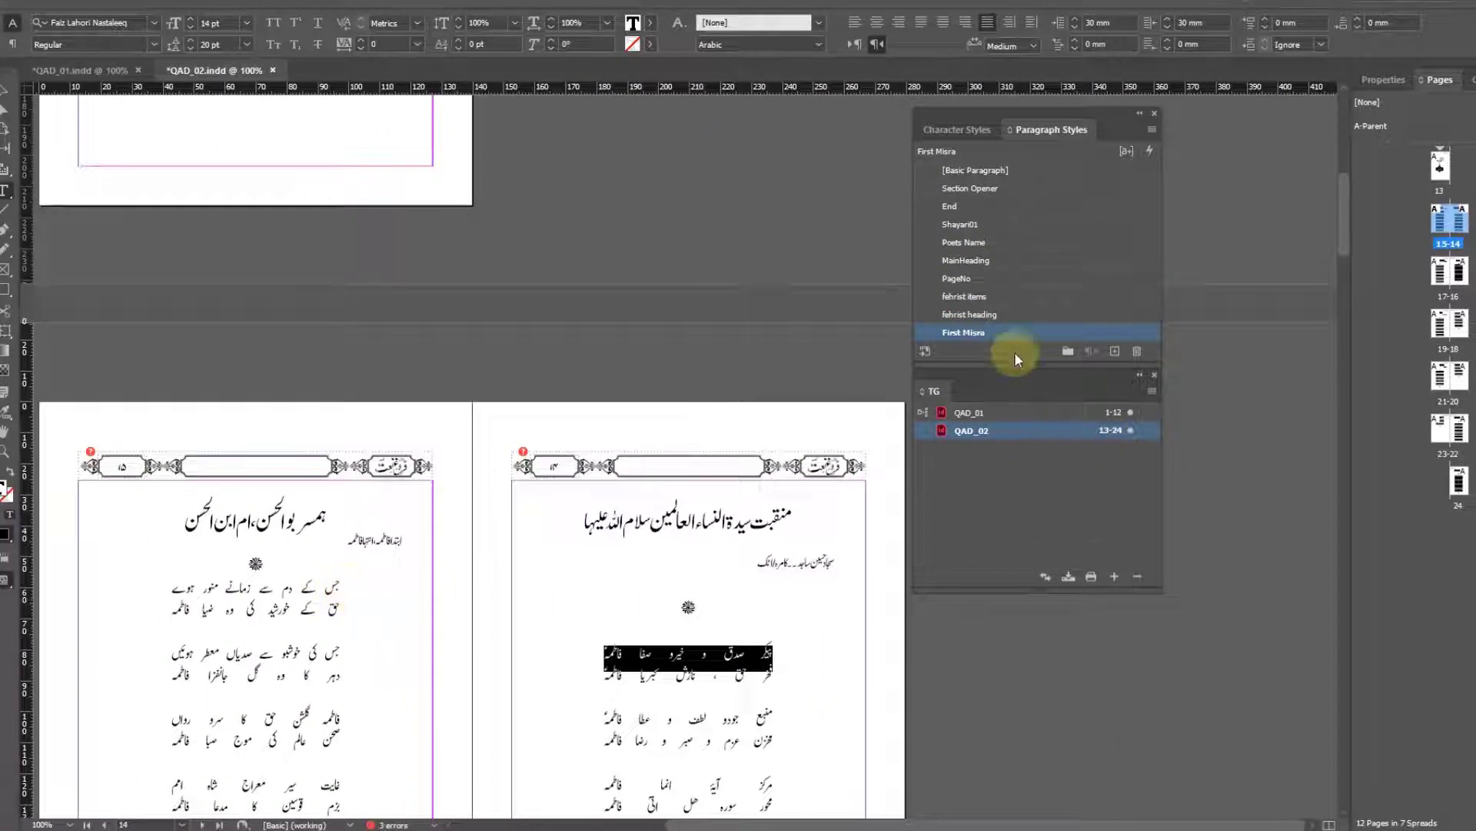
scroll(644, 549, "down", 3)
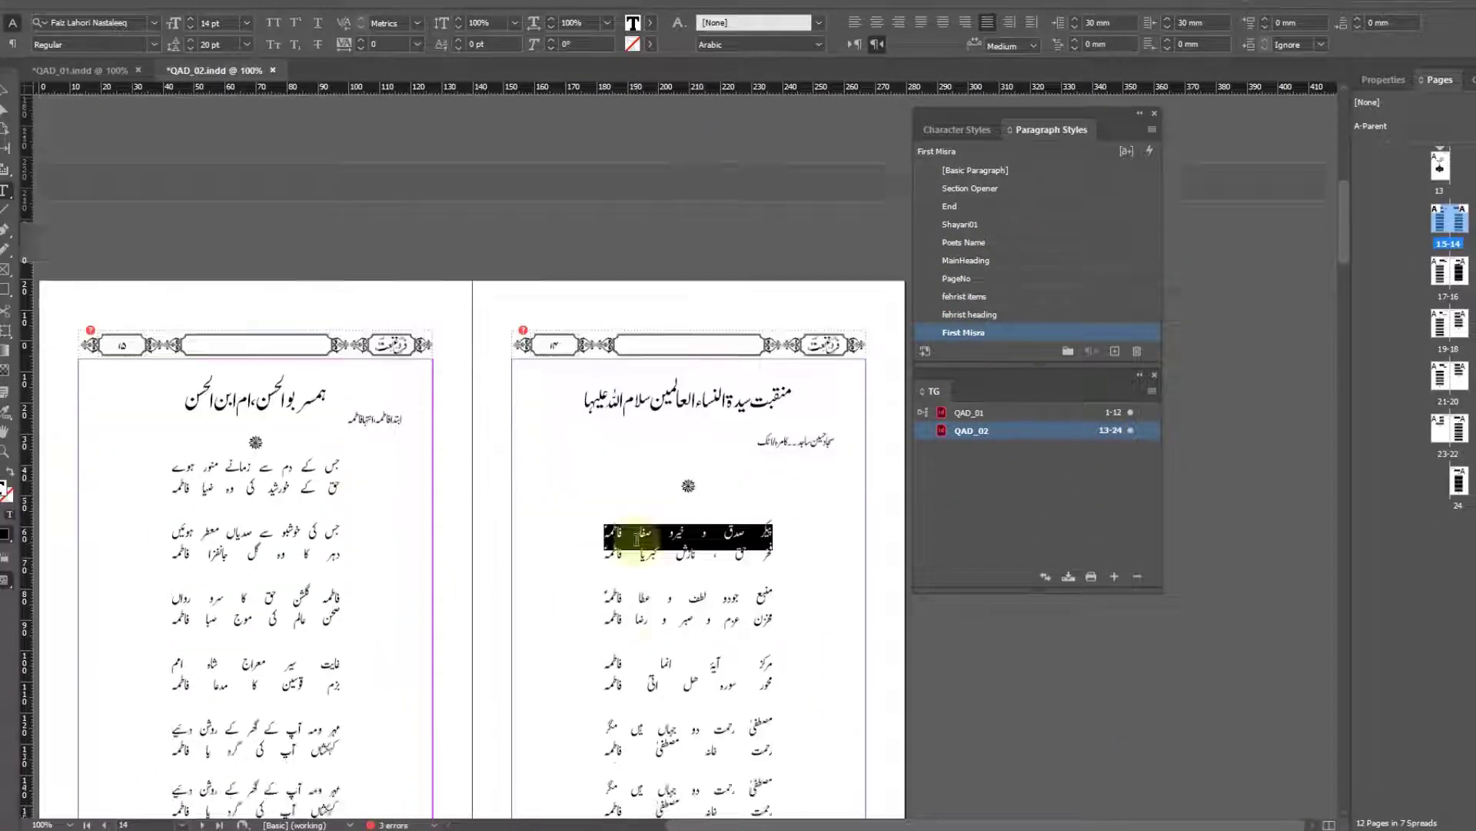
triple_click(290, 342)
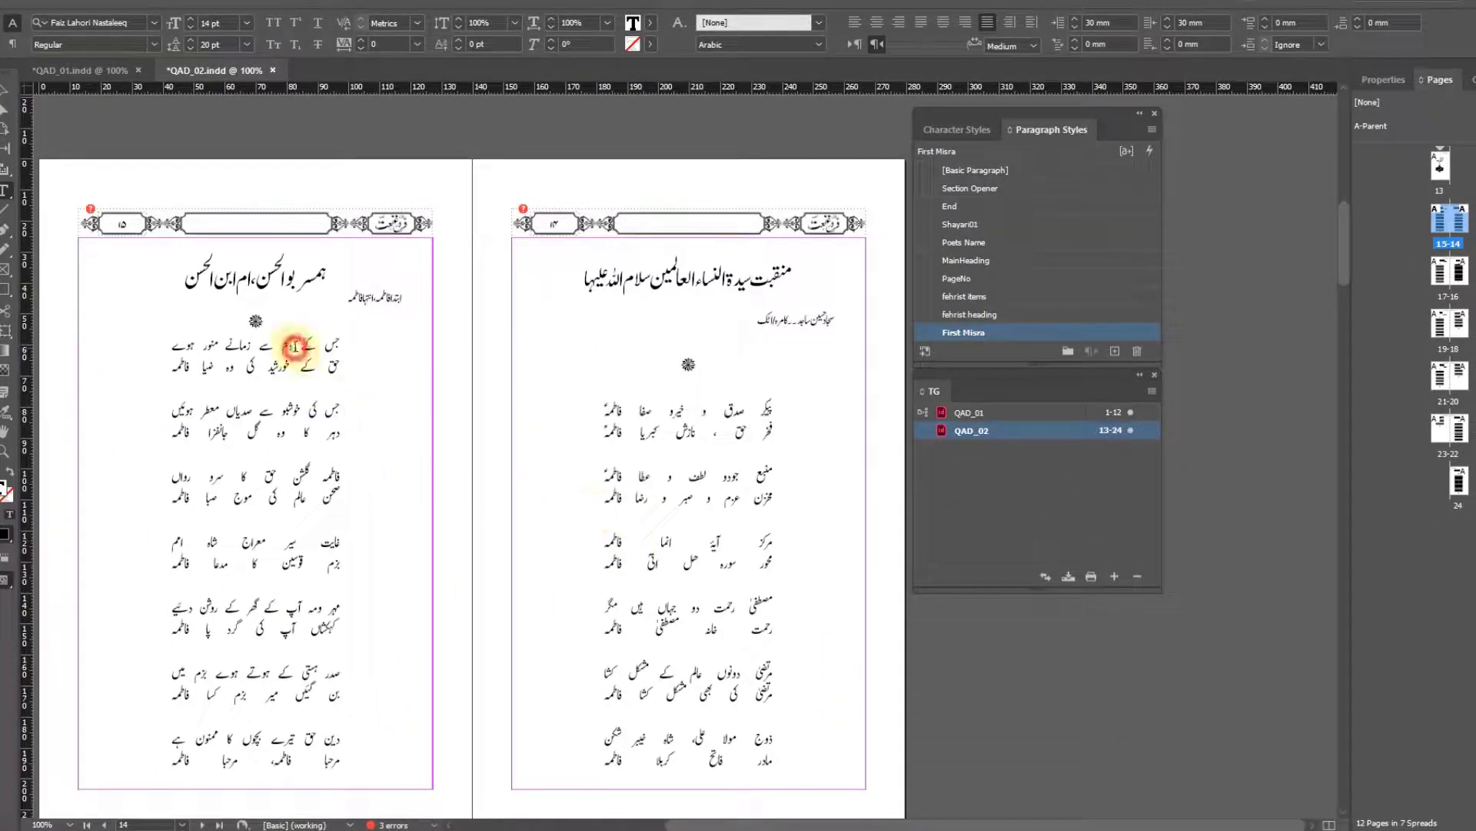
left_click(973, 336)
Apply the First Misra paragraph style to the opening verse line of the poems on pages 16 and 17.
scroll(636, 484, "down", 10)
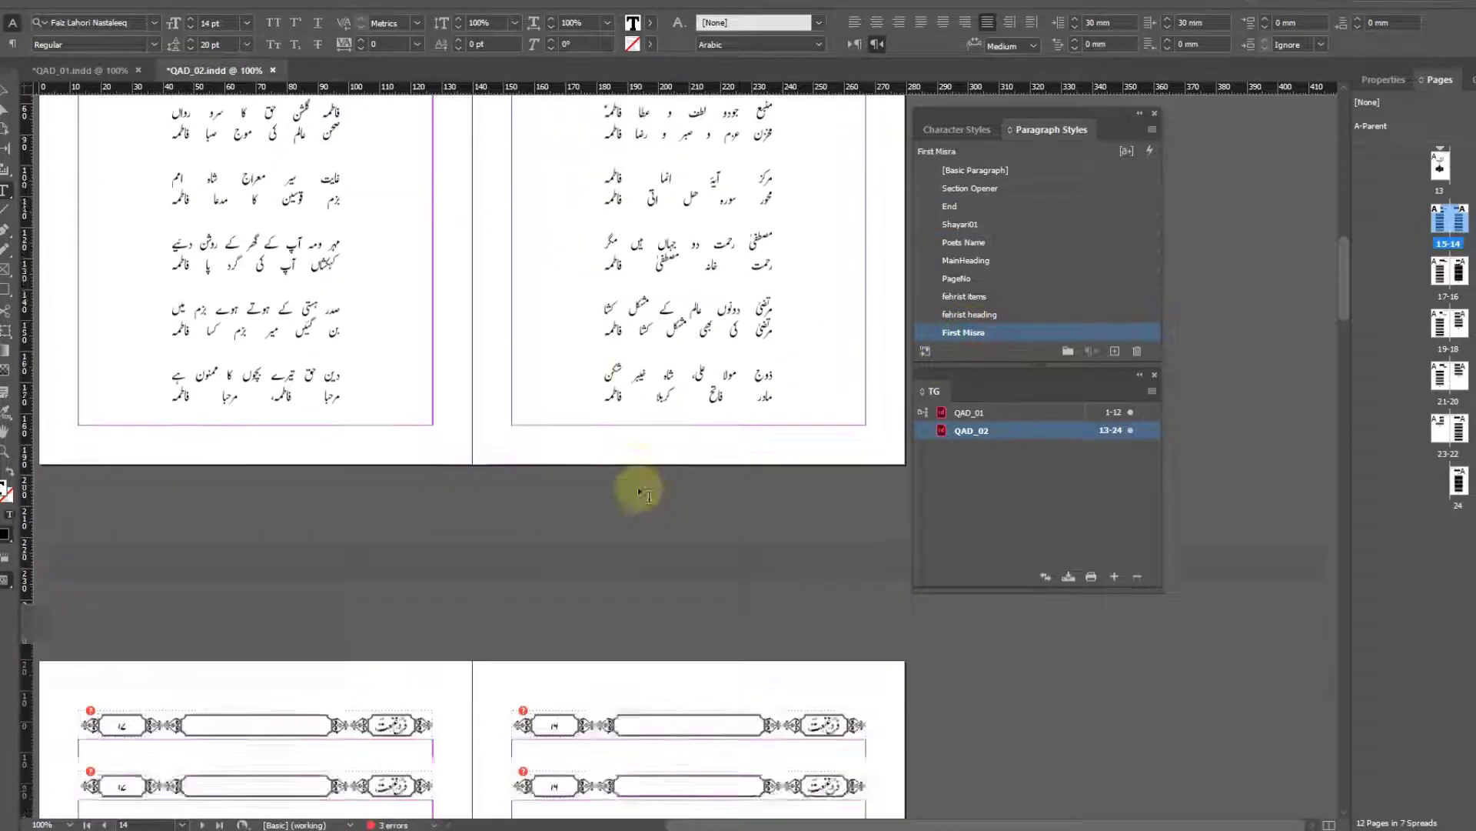
triple_click(698, 503)
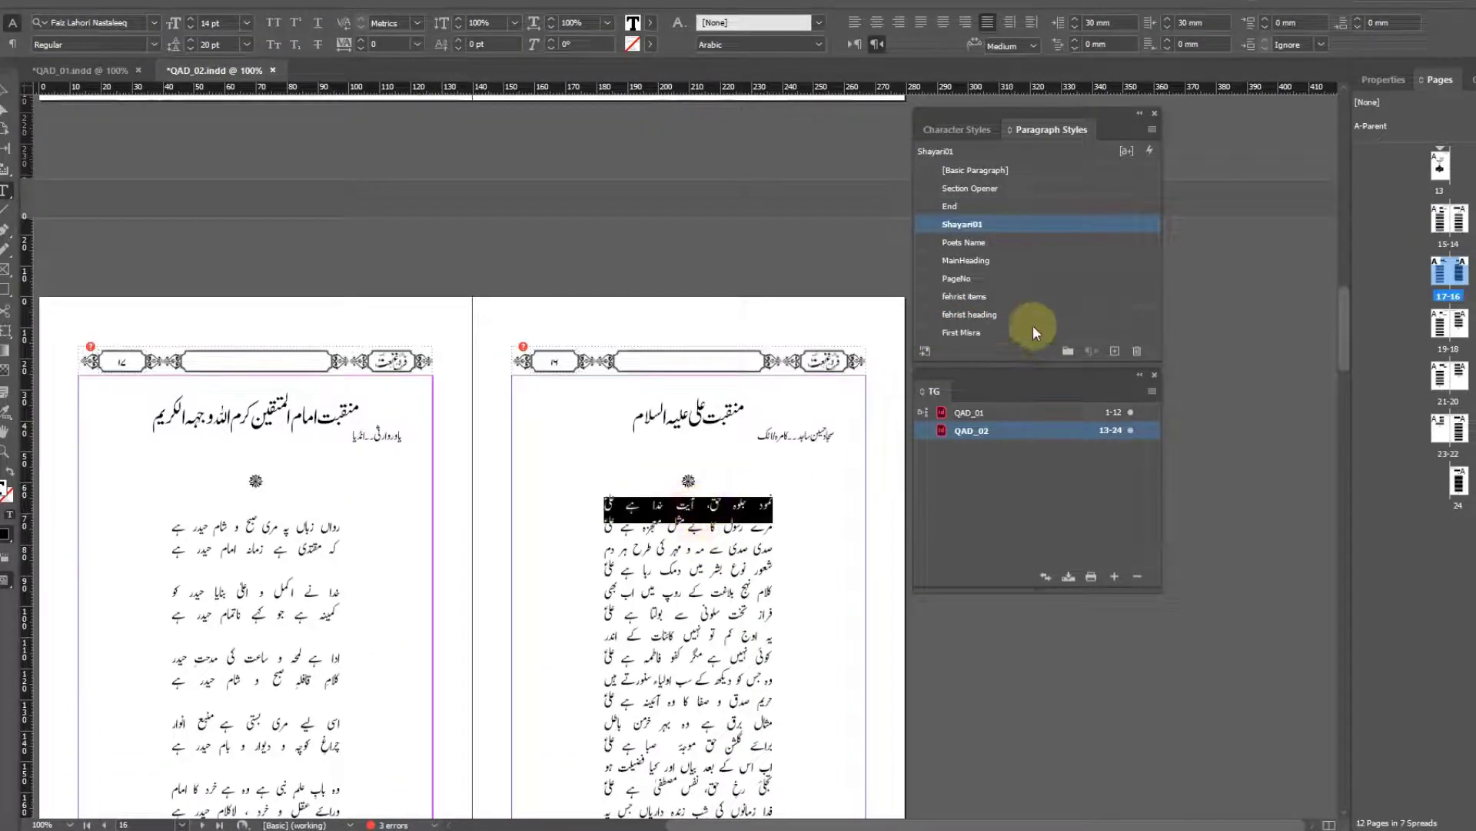
left_click(975, 332)
triple_click(303, 527)
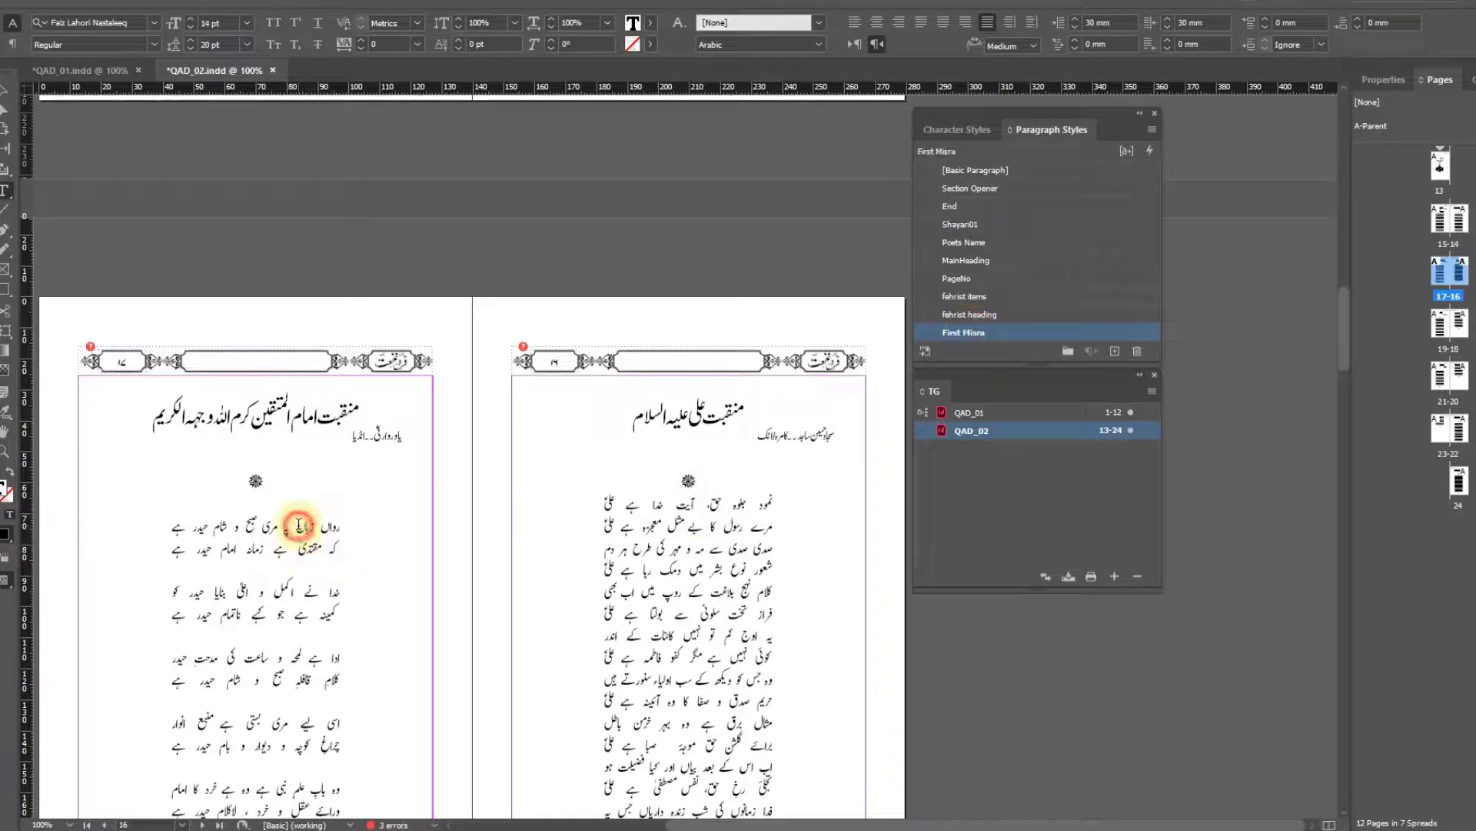
left_click(961, 333)
Apply the First Misra paragraph style to the opening verse line of the poem on page 19.
scroll(669, 488, "down", 10)
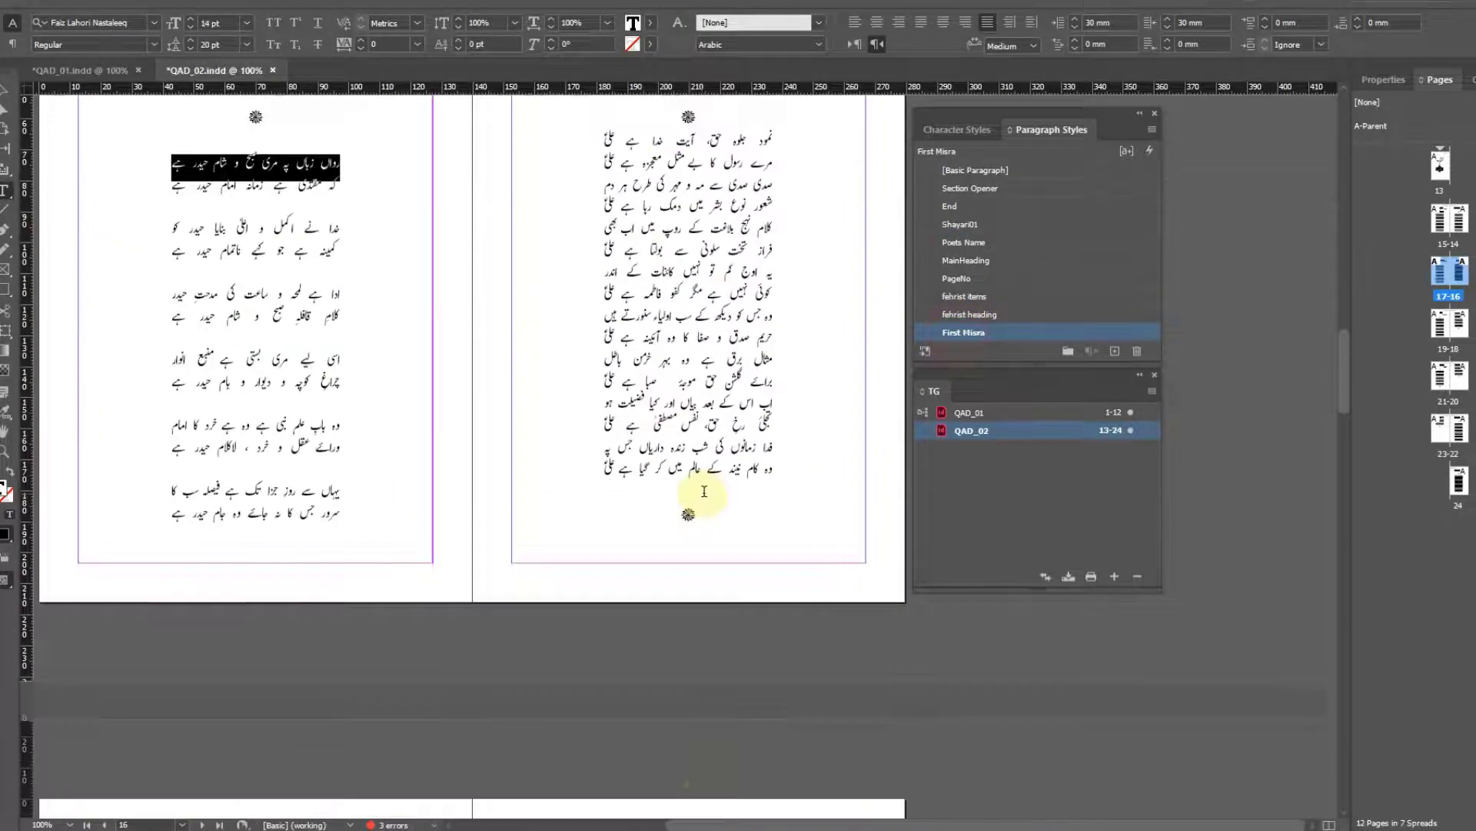
scroll(626, 510, "down", 5)
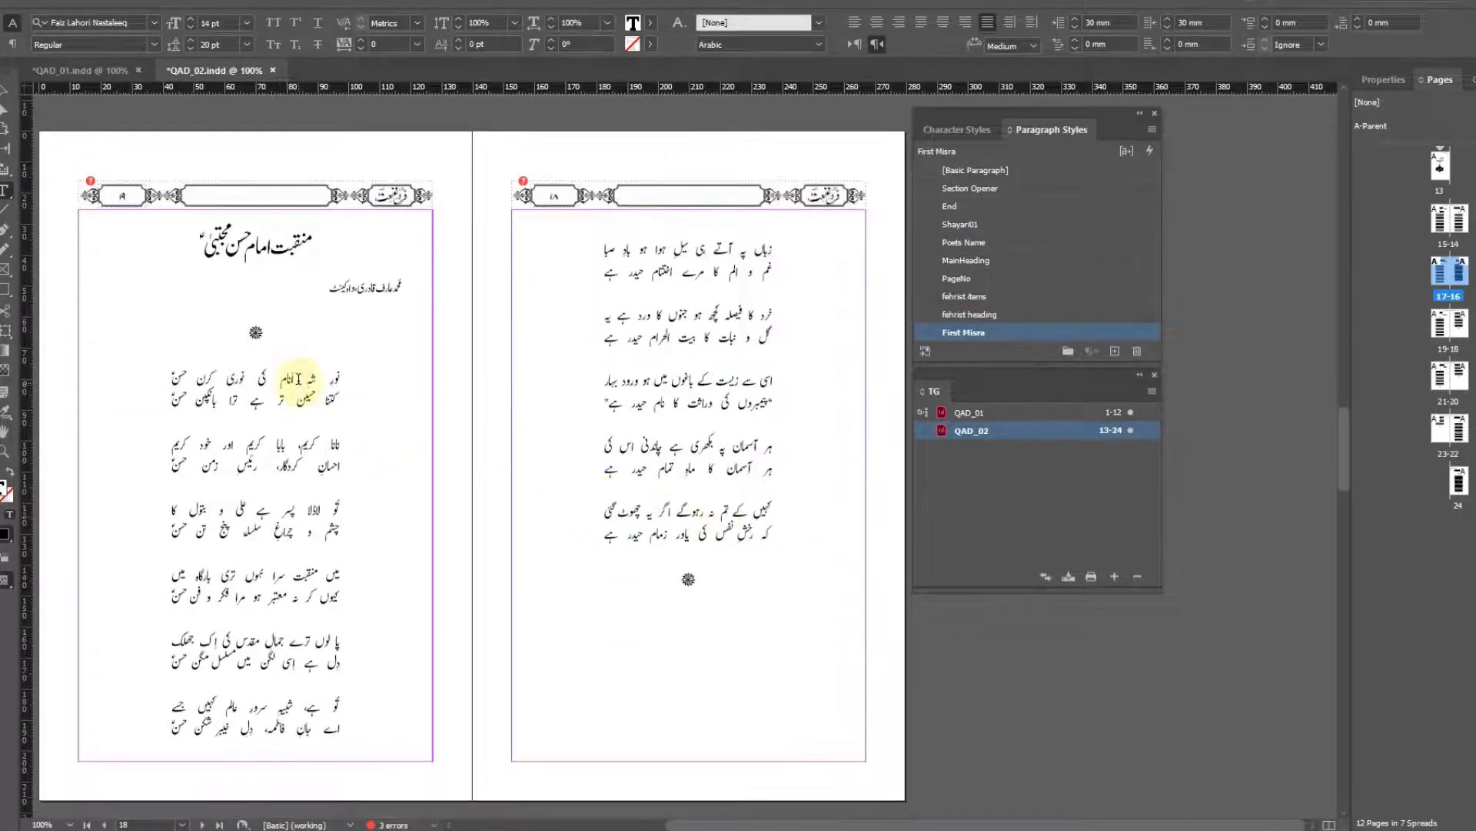
scroll(664, 415, "up", 8)
scroll(664, 416, "down", 7)
triple_click(290, 428)
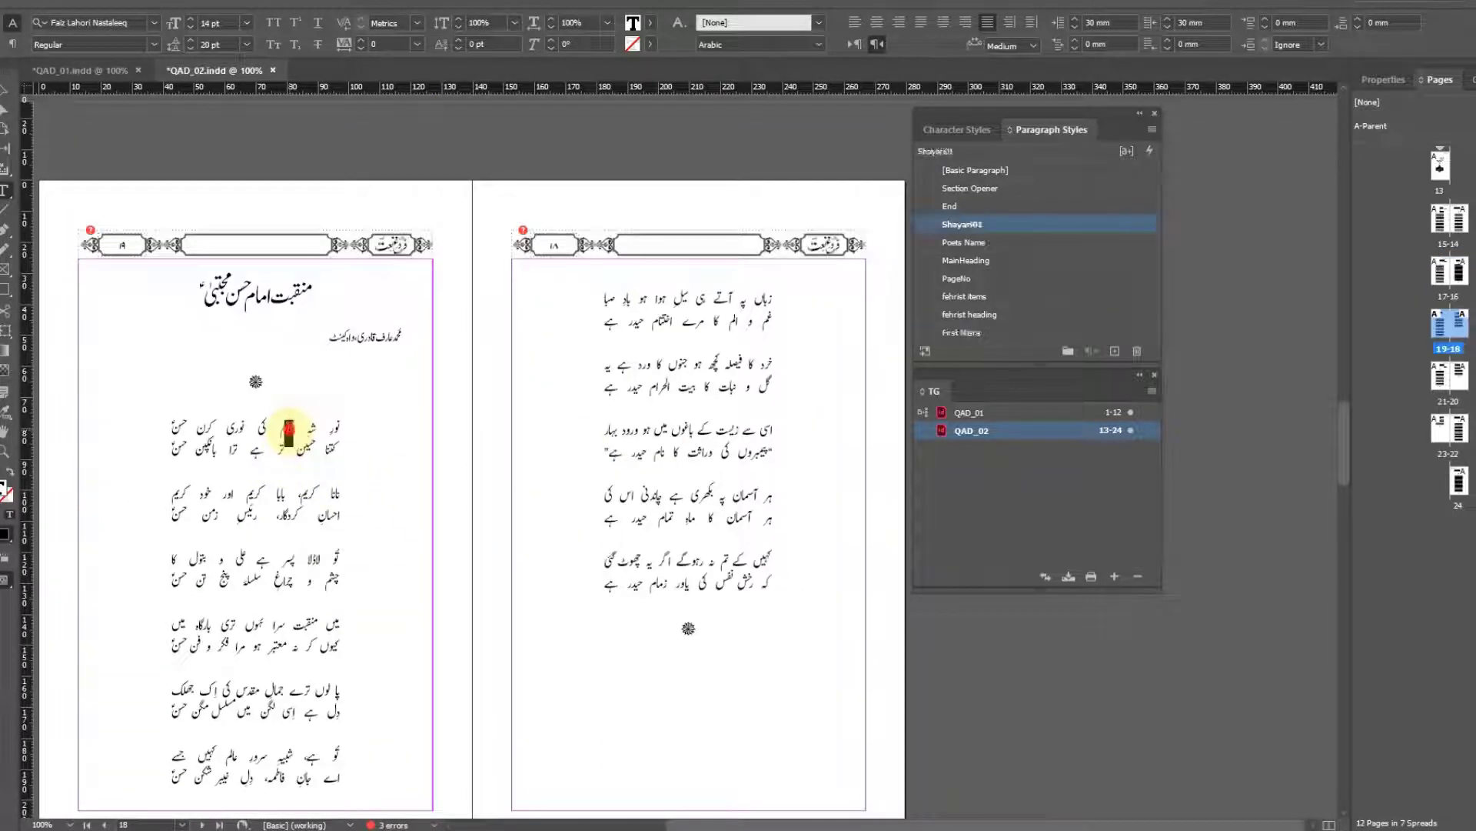
left_click(968, 332)
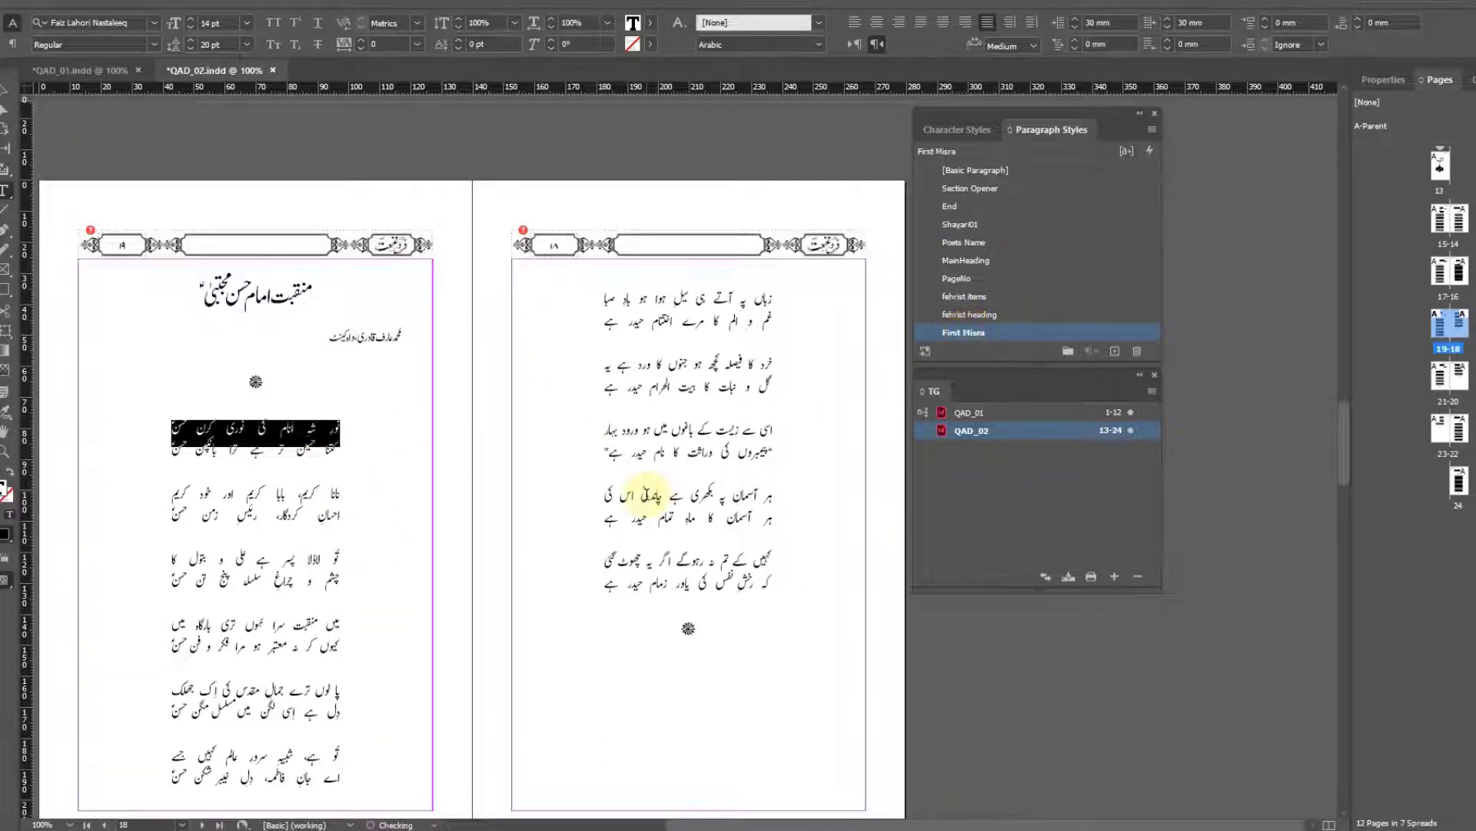
Apply the First Misra paragraph style to the opening verse line of the poems on pages 21 and 22.
scroll(669, 496, "down", 10)
scroll(692, 500, "down", 2)
triple_click(315, 443)
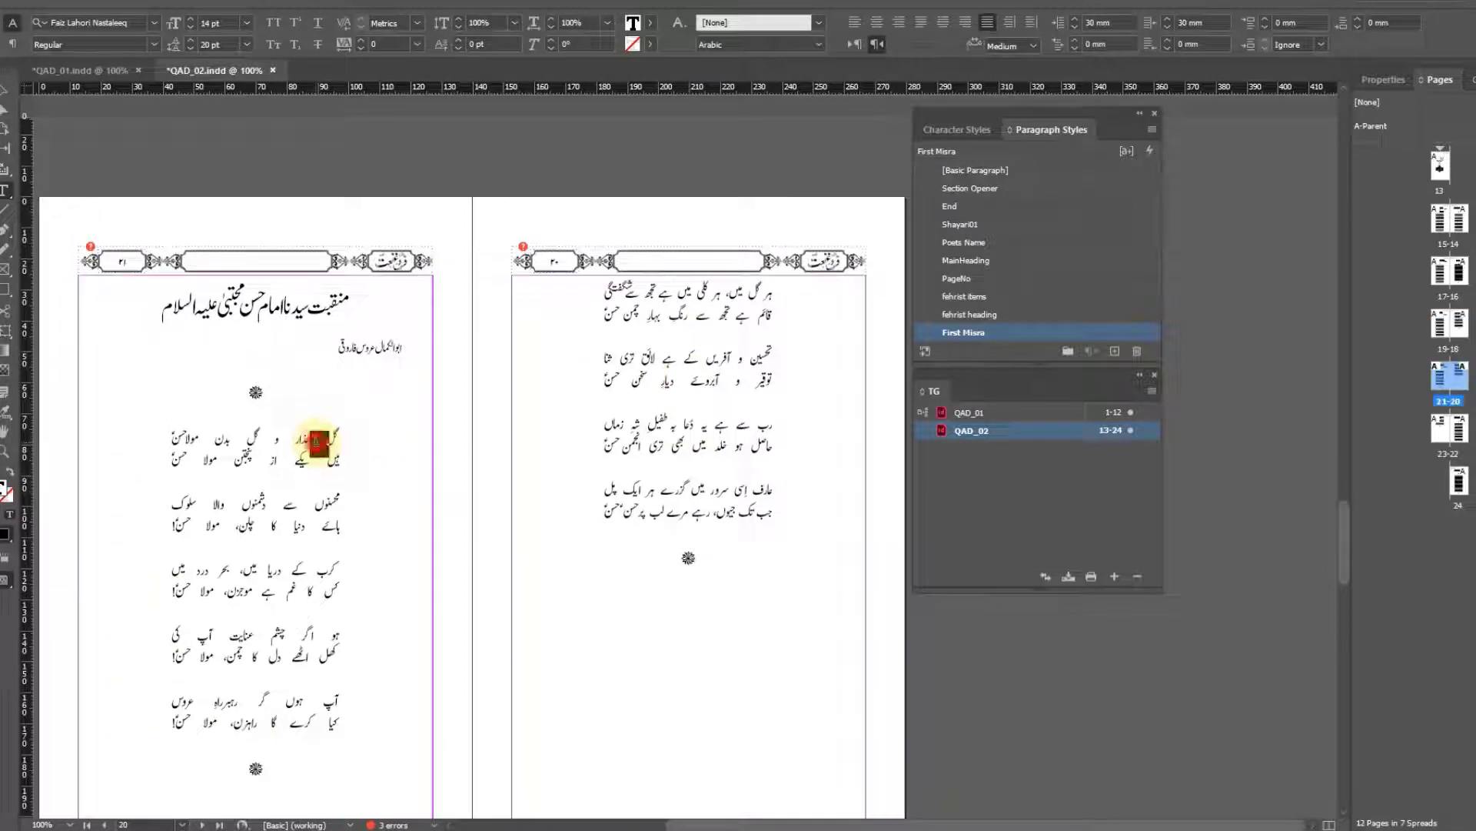
left_click(963, 332)
scroll(662, 507, "down", 10)
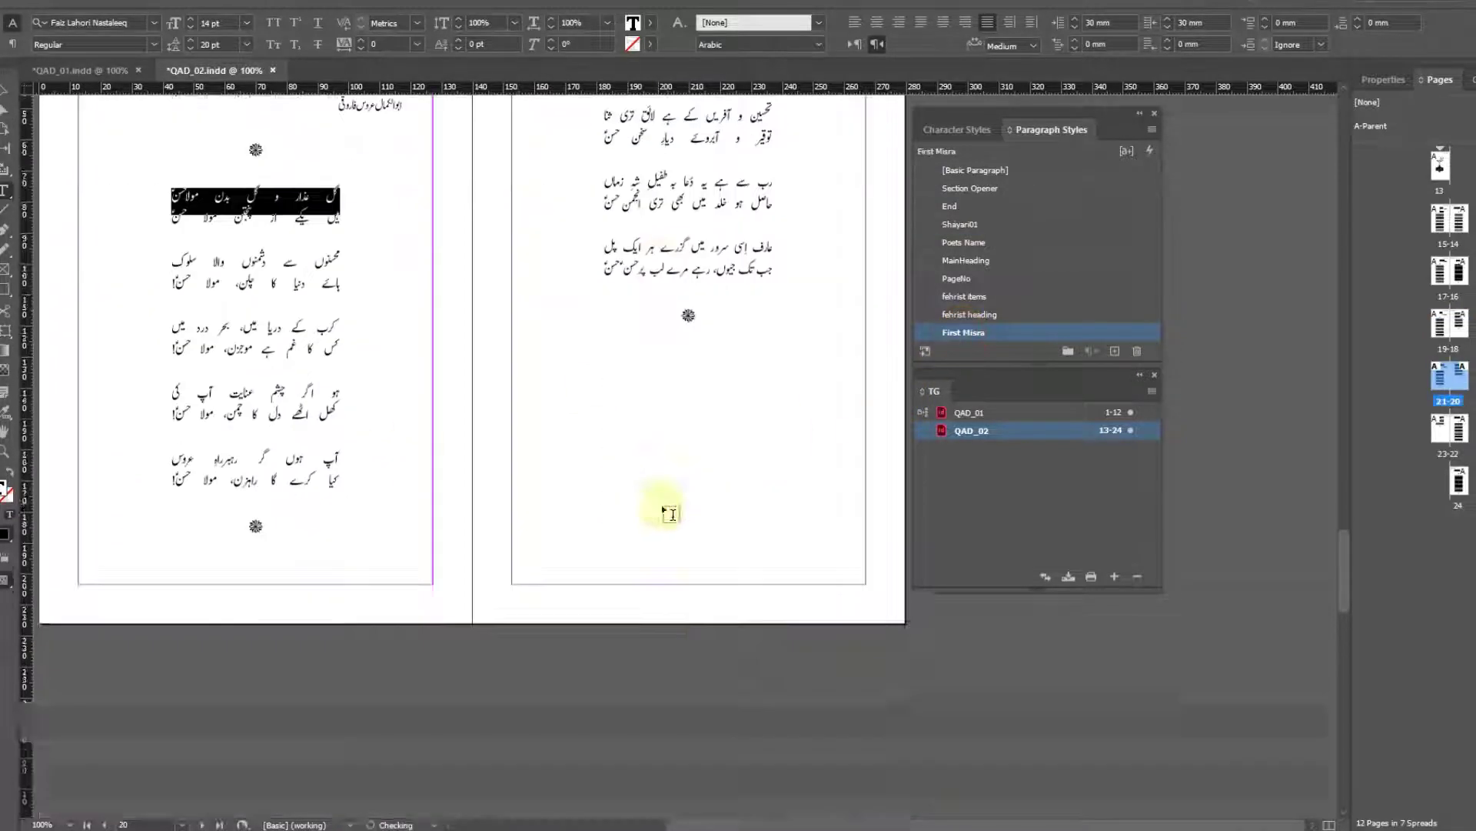
triple_click(704, 454)
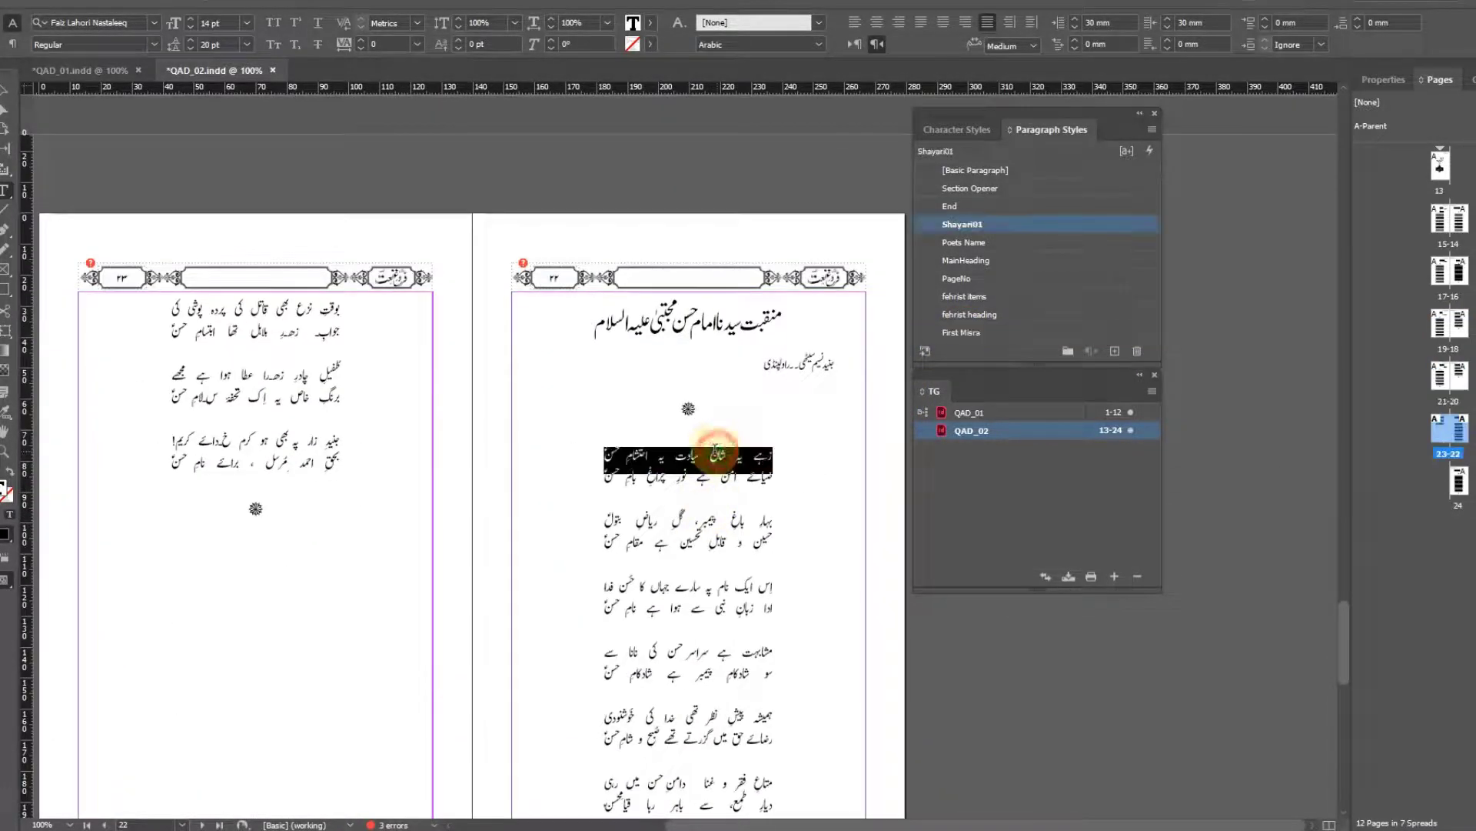
left_click(962, 334)
Apply the First Misra paragraph style to the opening verse line of the poem on page 24.
scroll(719, 446, "down", 10)
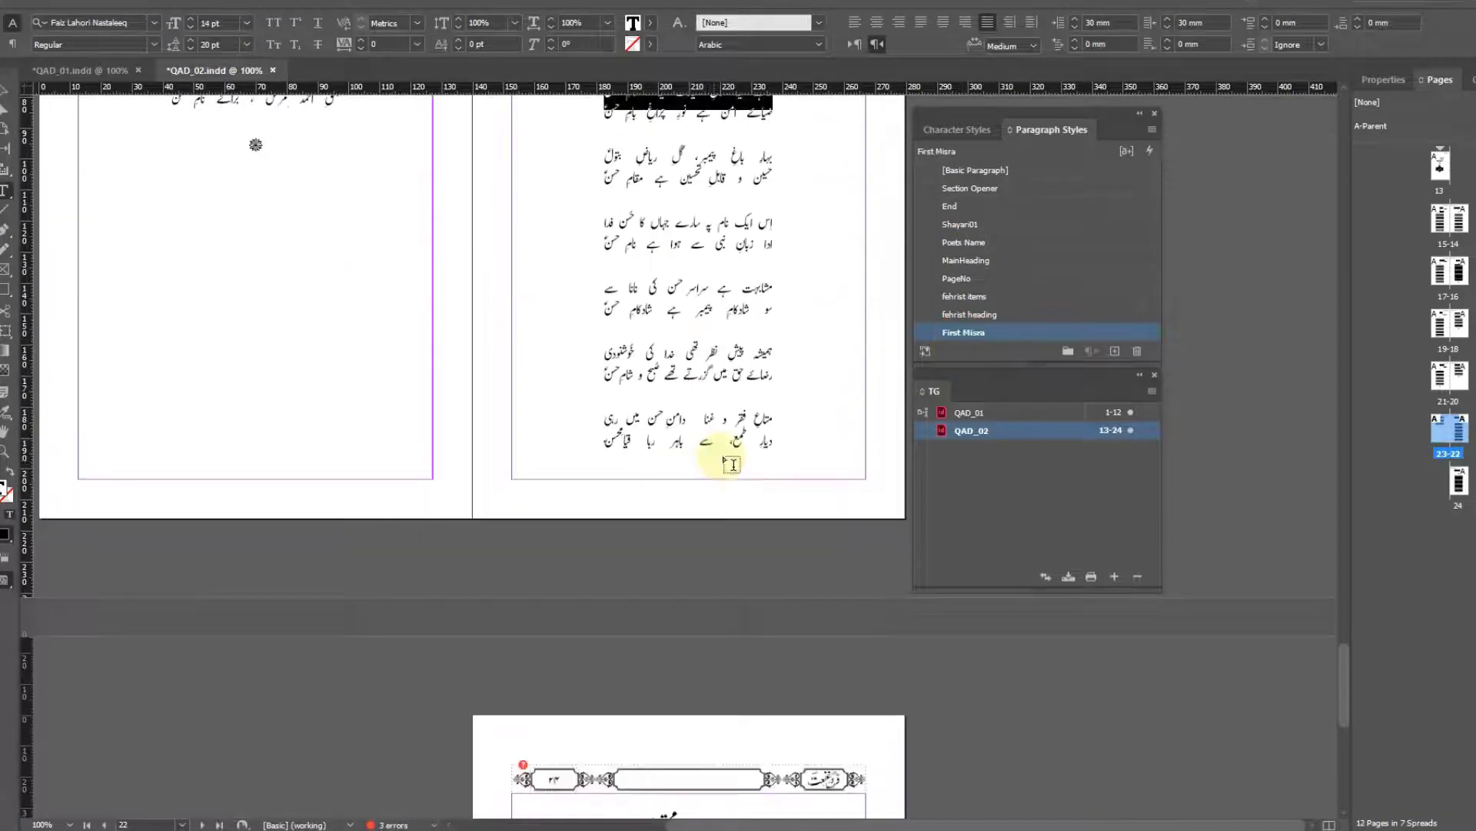
triple_click(740, 400)
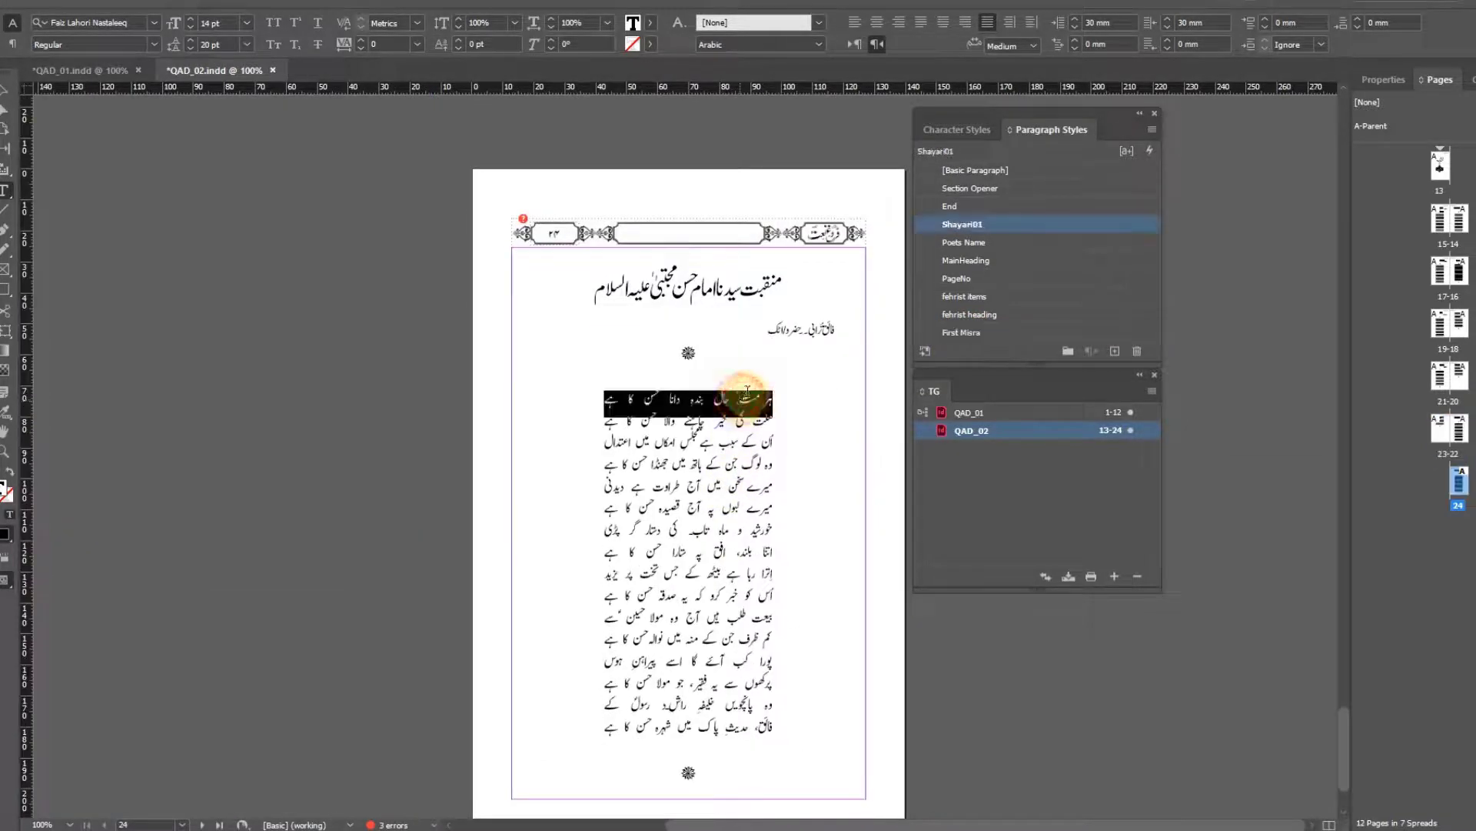
left_click(963, 332)
scroll(747, 460, "down", 3)
Switch to the QAD_01 book document and go to the contents list on page 1.
scroll(748, 459, "up", 20)
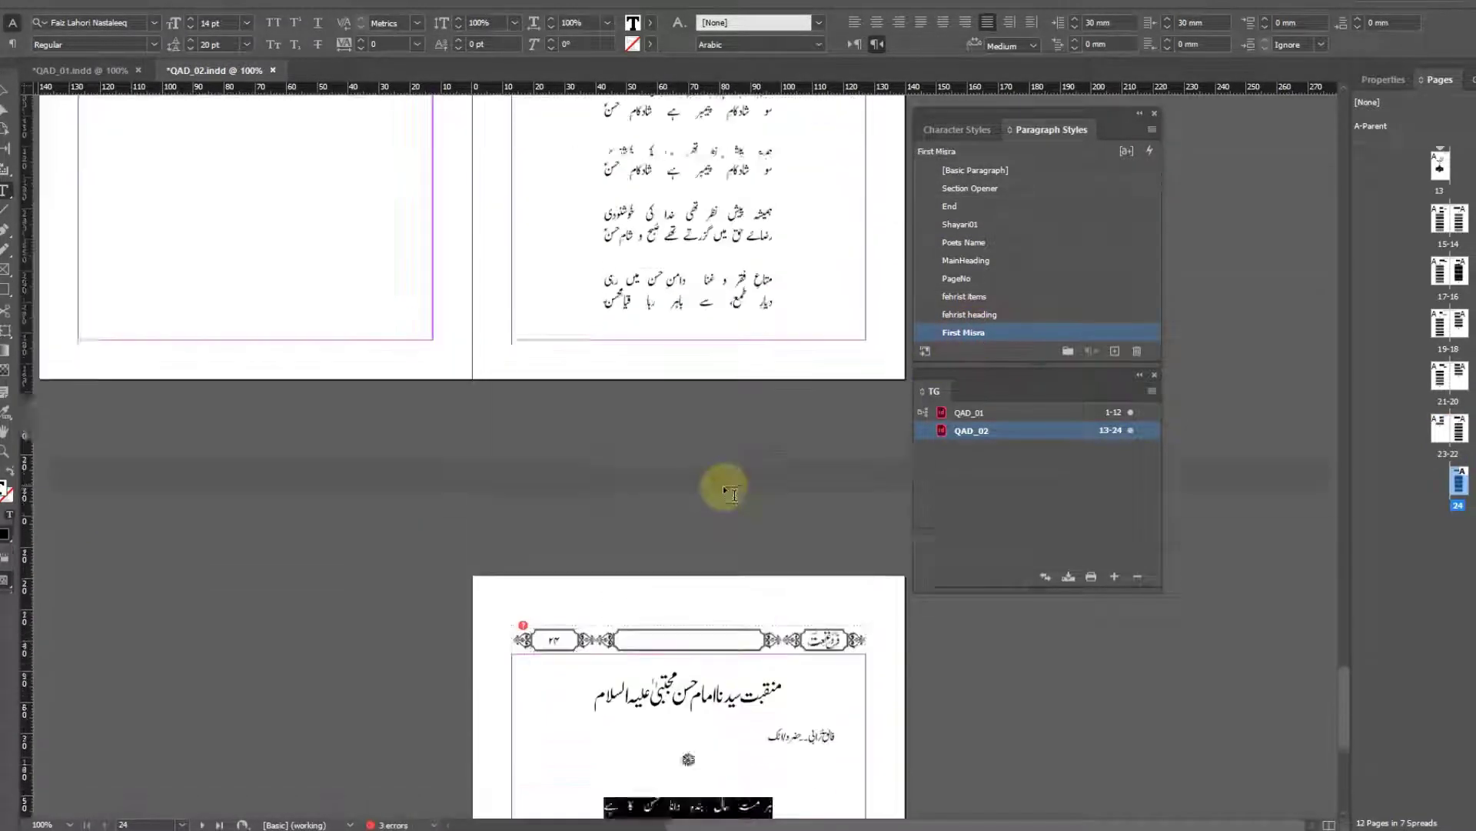
scroll(719, 477, "up", 20)
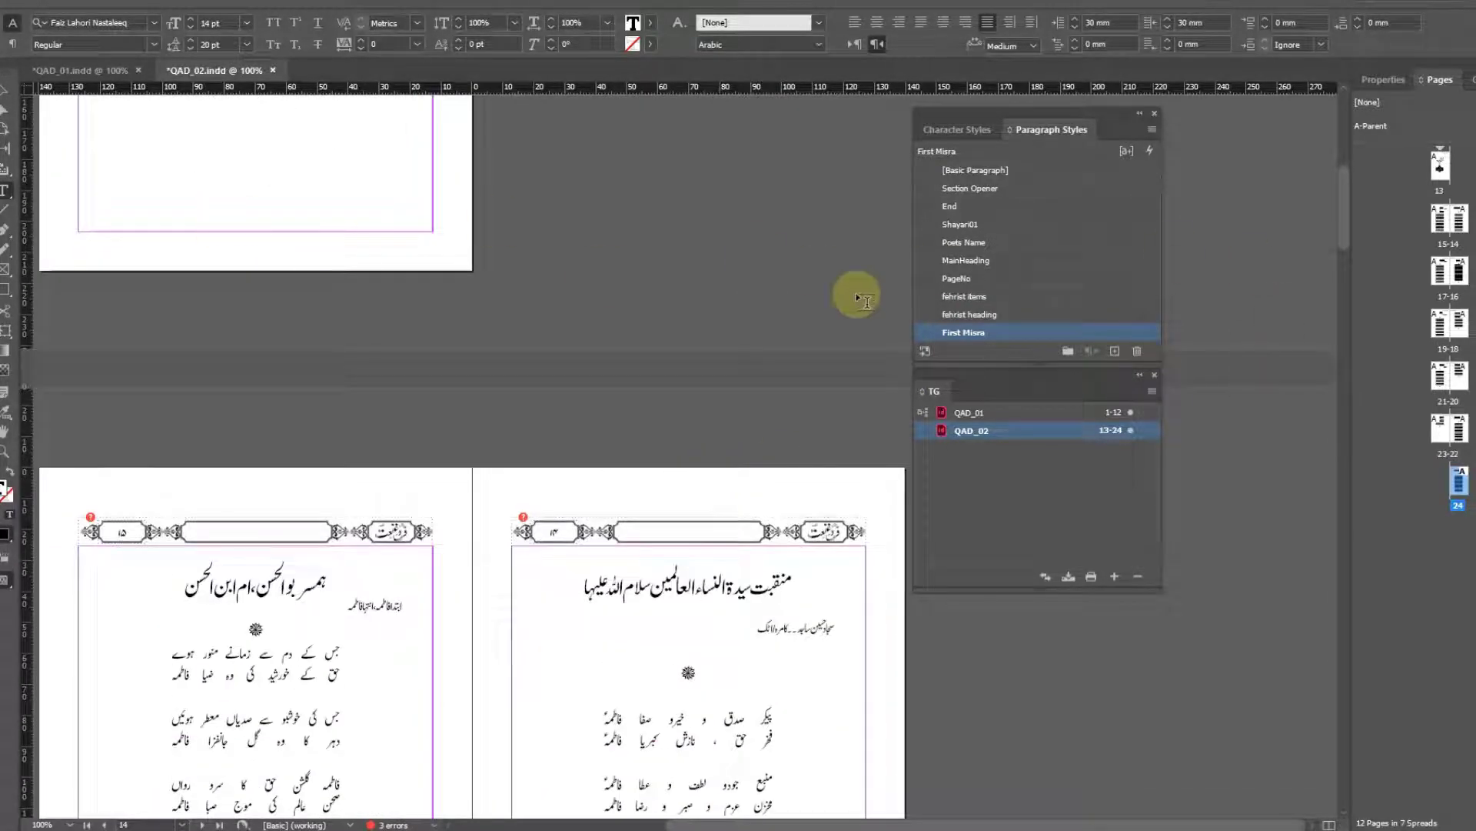
double_click(995, 413)
left_click(5, 94)
scroll(356, 333, "up", 20)
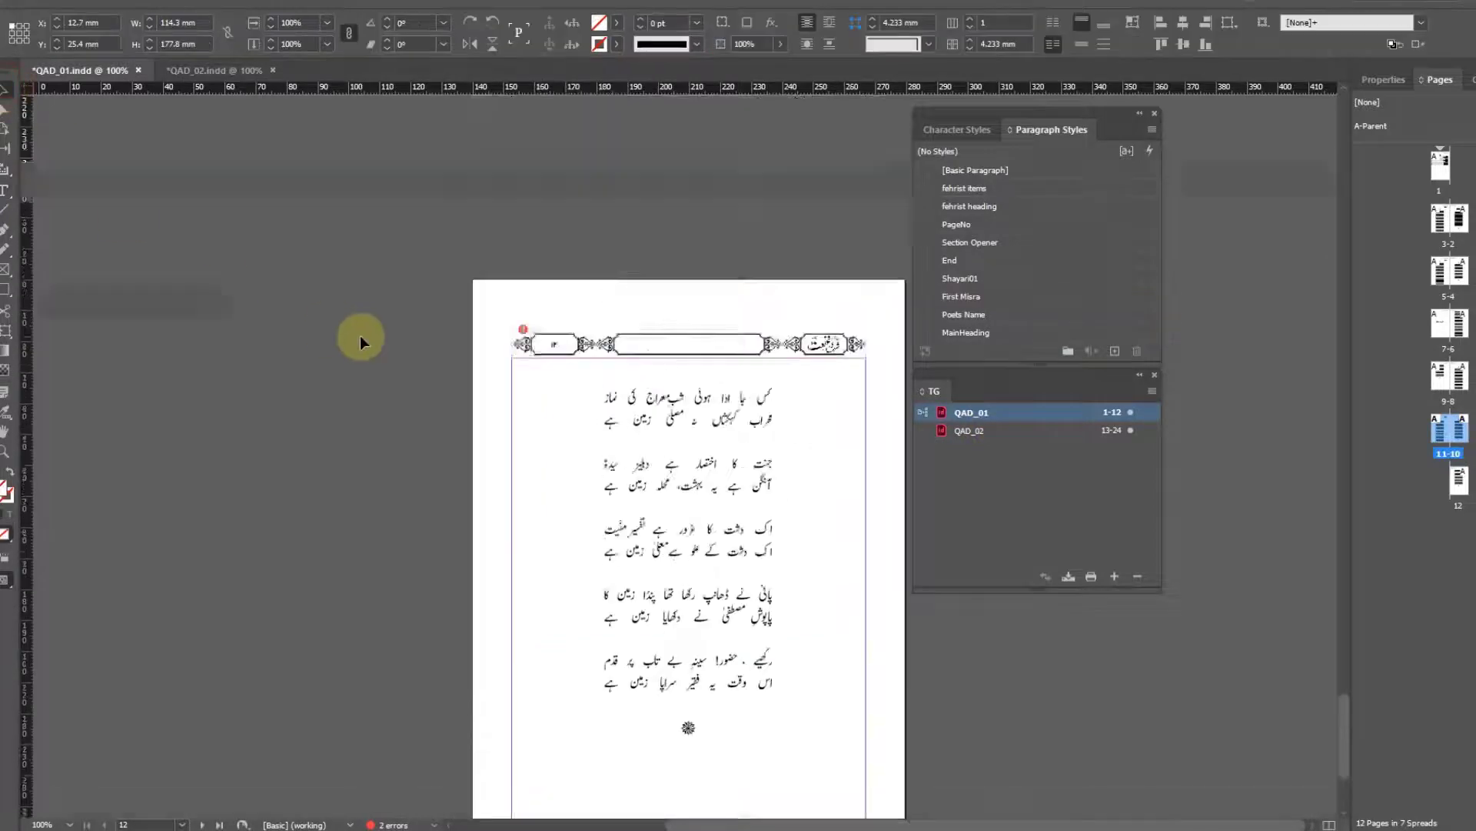
scroll(350, 403, "up", 12)
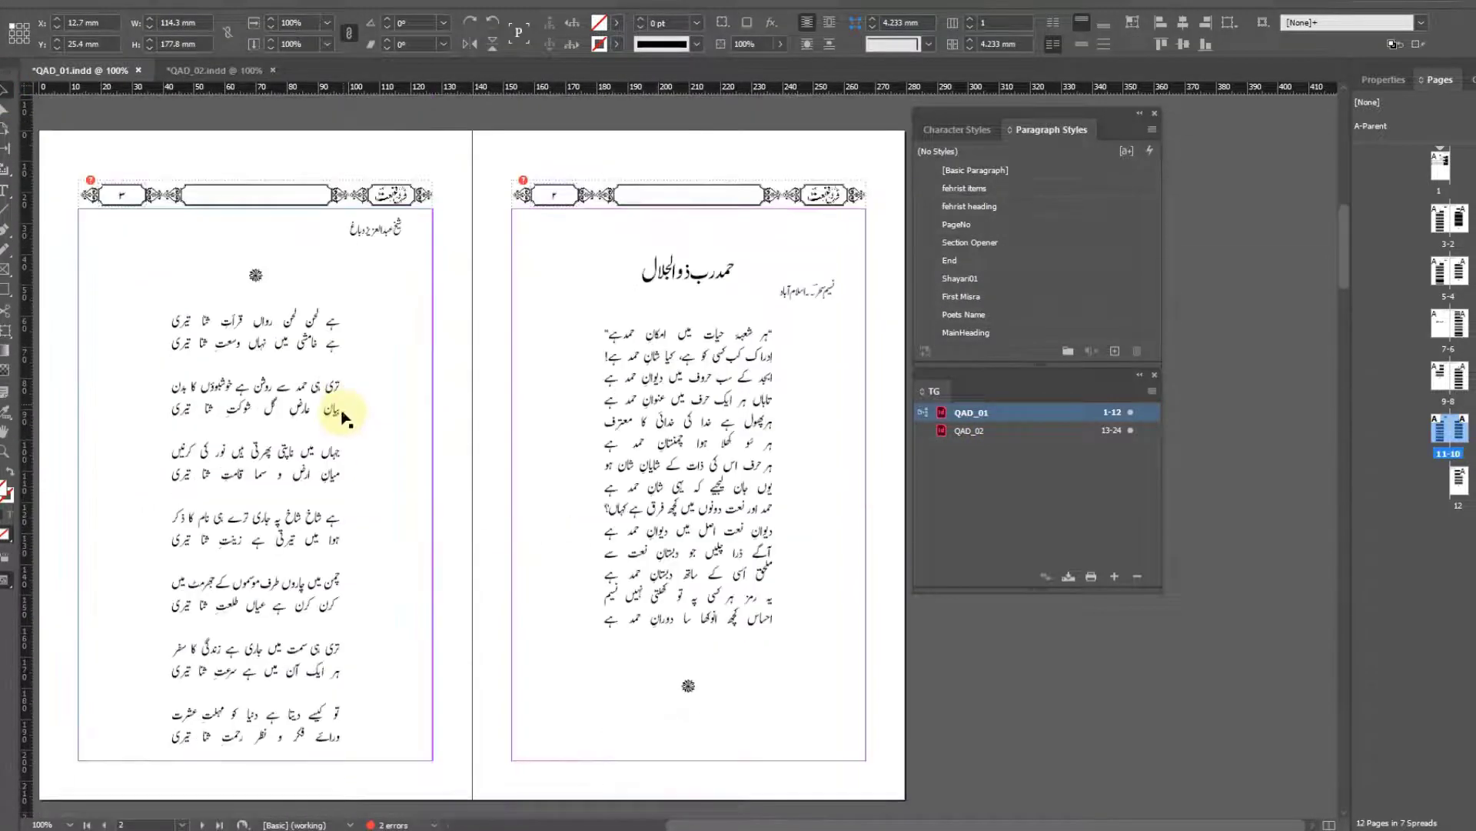
scroll(415, 346, "left", 1)
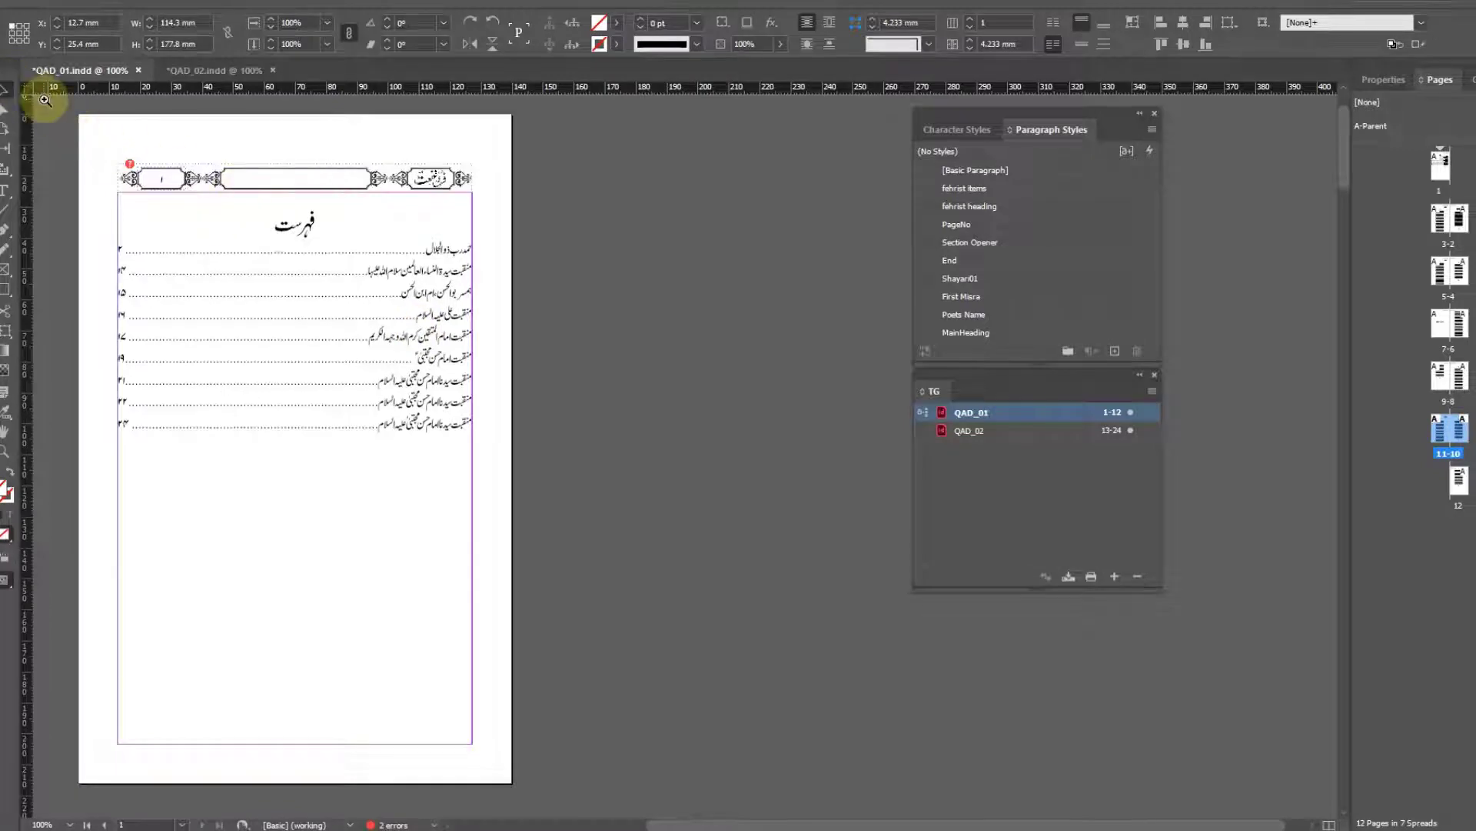
left_click(643, 505)
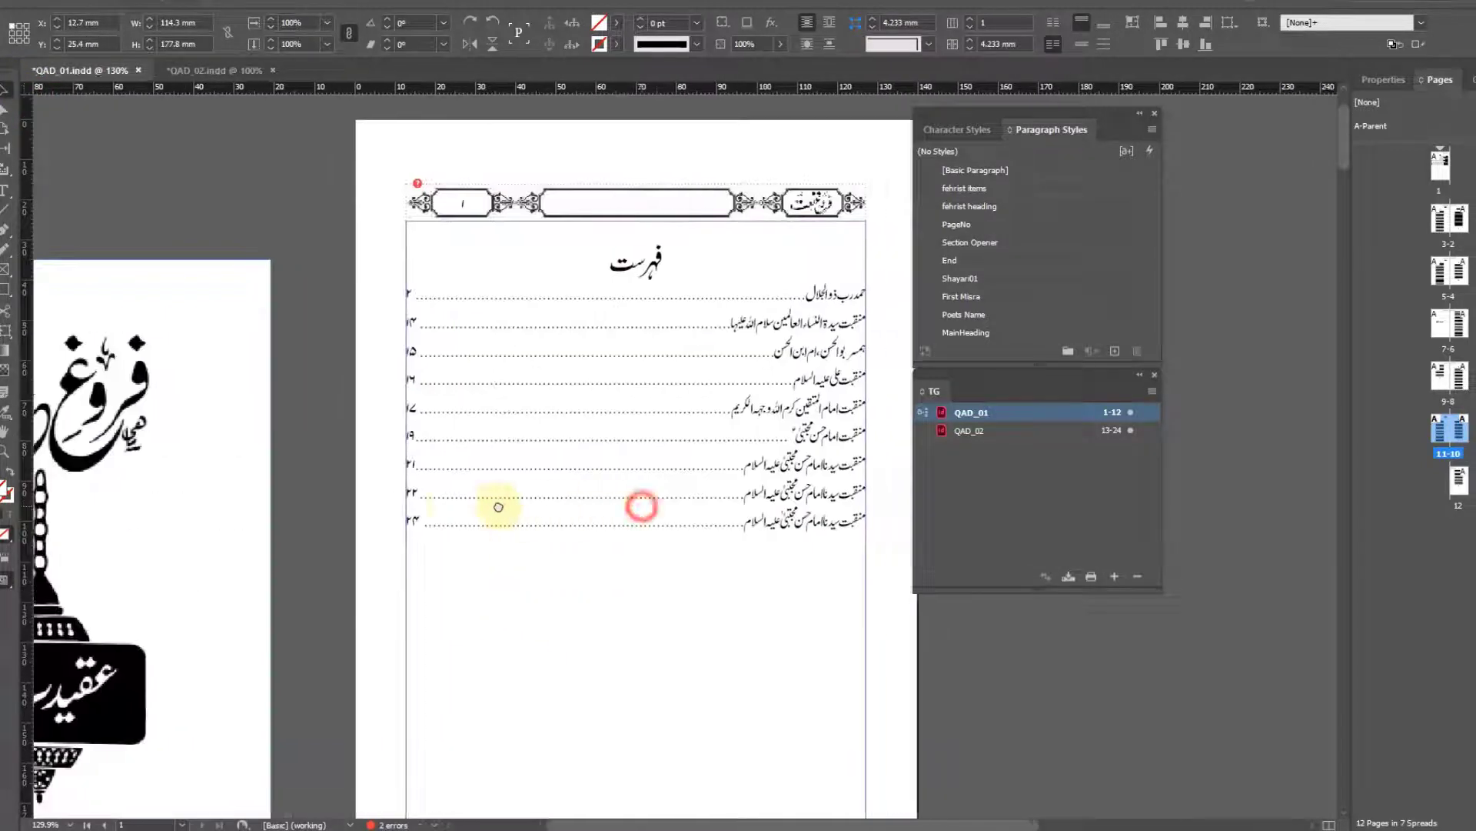
In the table of contents settings, replace the included MainHeading paragraph style with First Misra.
left_click(148, 2)
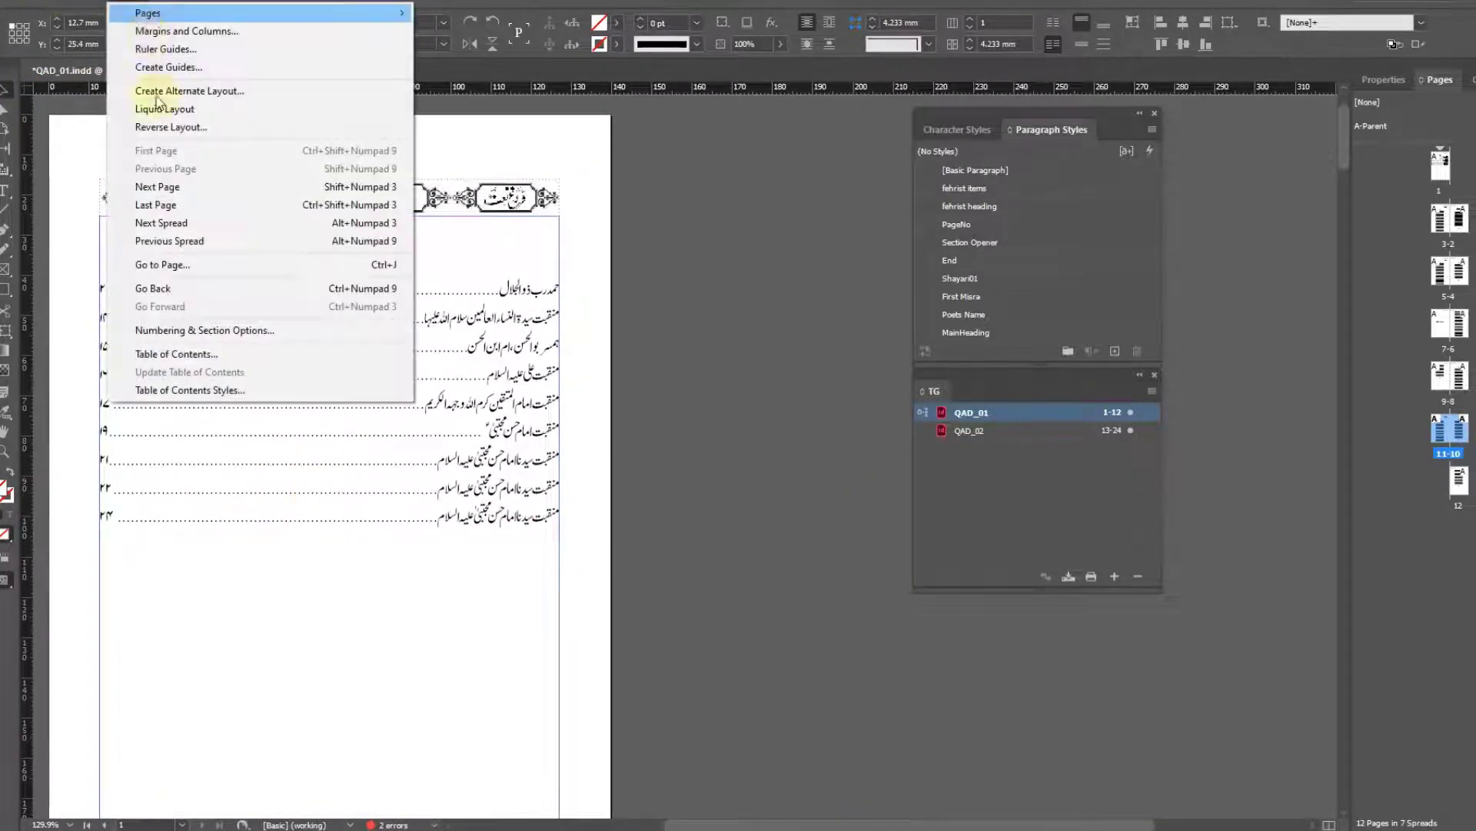
left_click(192, 355)
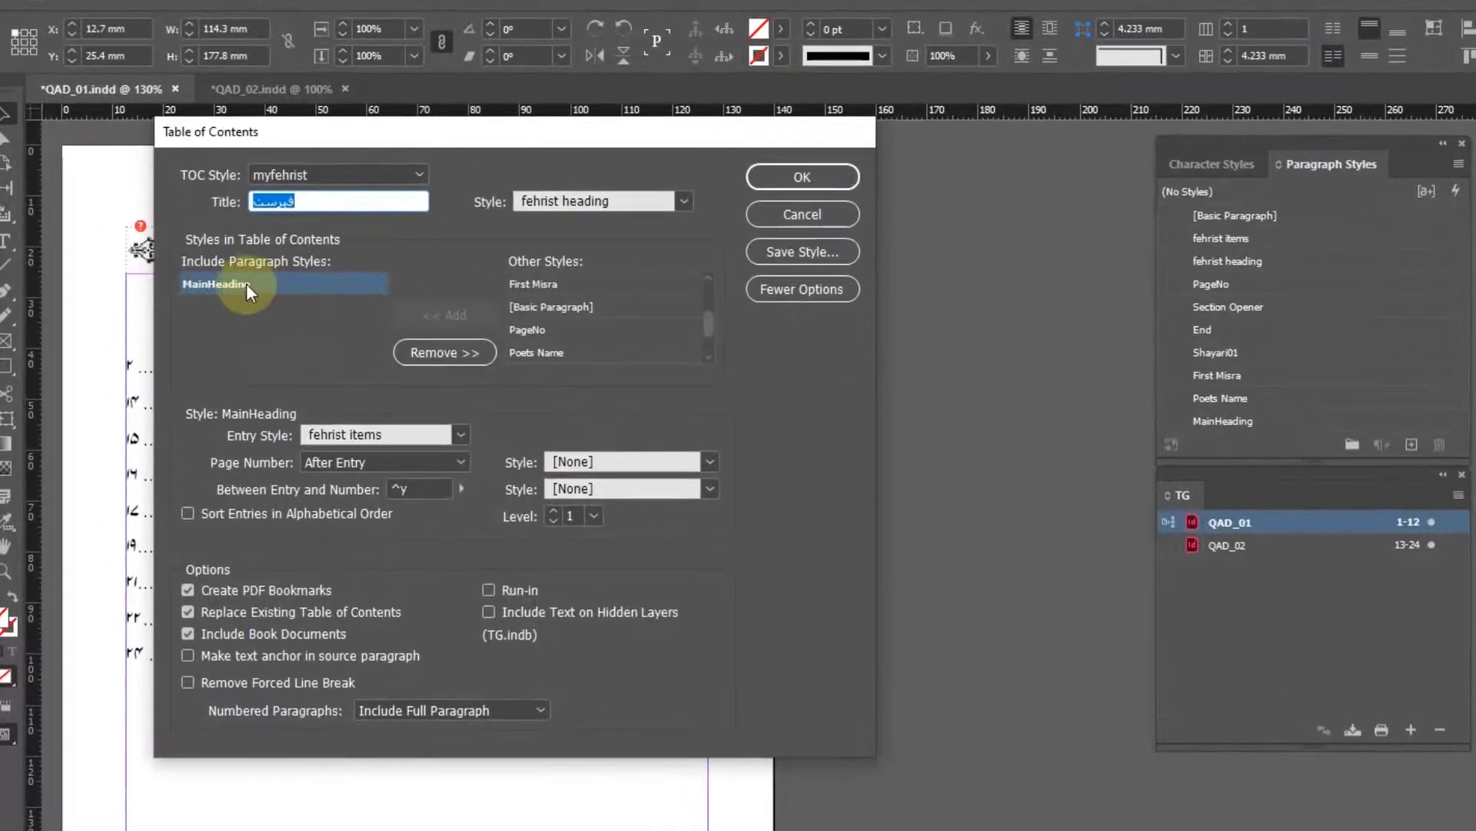
left_click(453, 345)
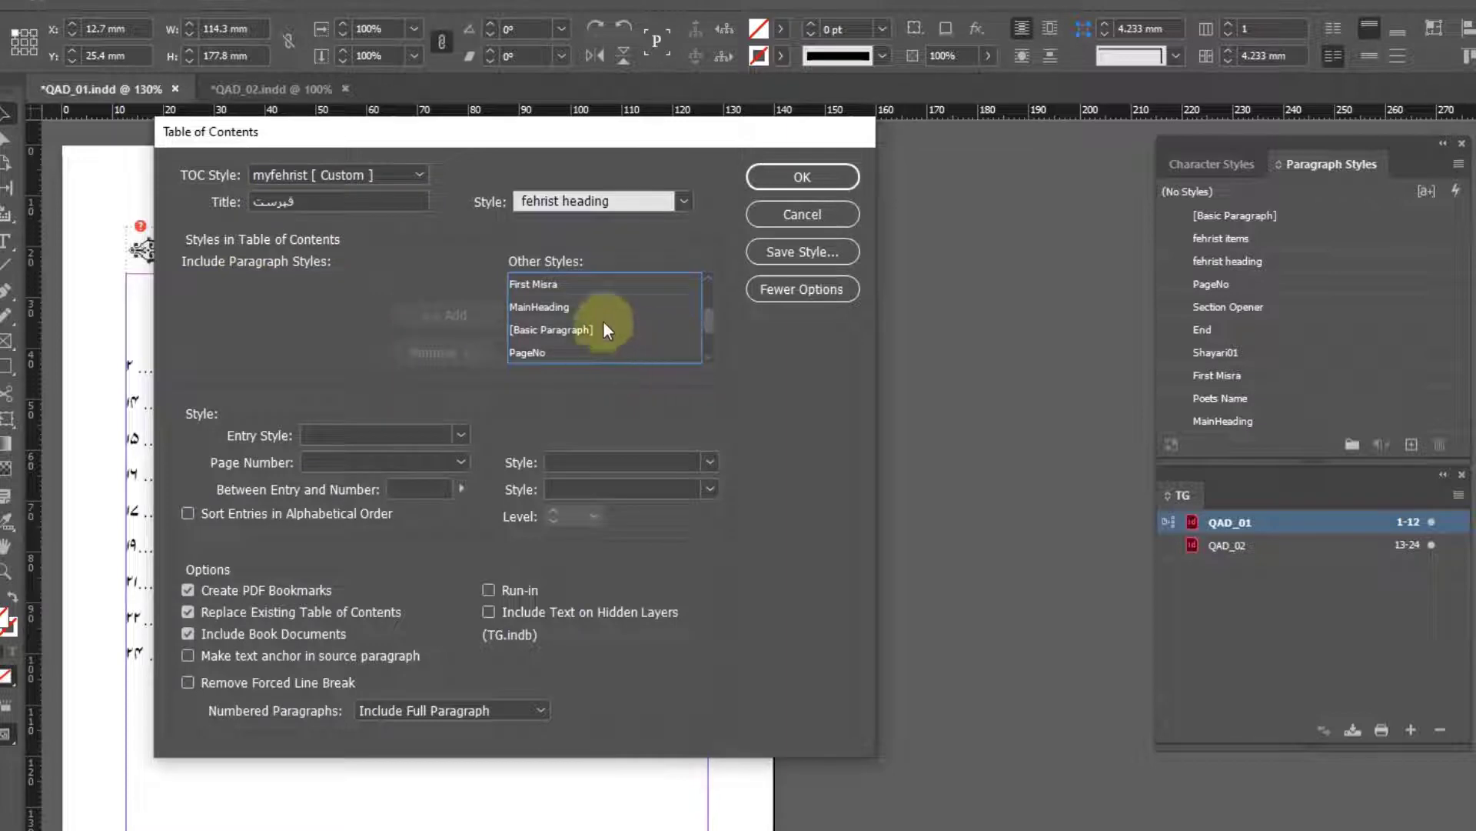
scroll(603, 323, "down", 3)
scroll(600, 327, "up", 7)
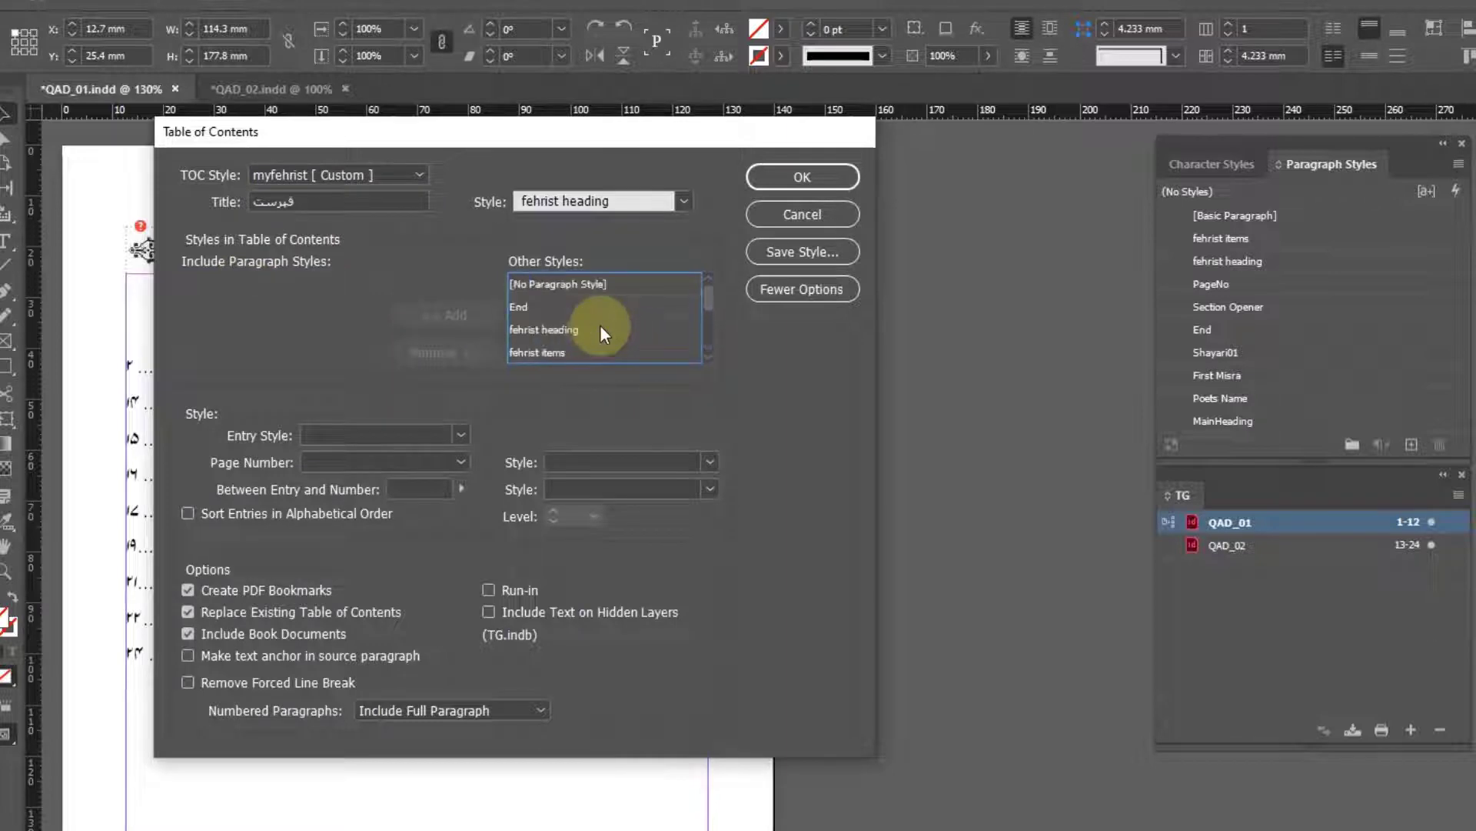
scroll(569, 347, "down", 1)
left_click(552, 354)
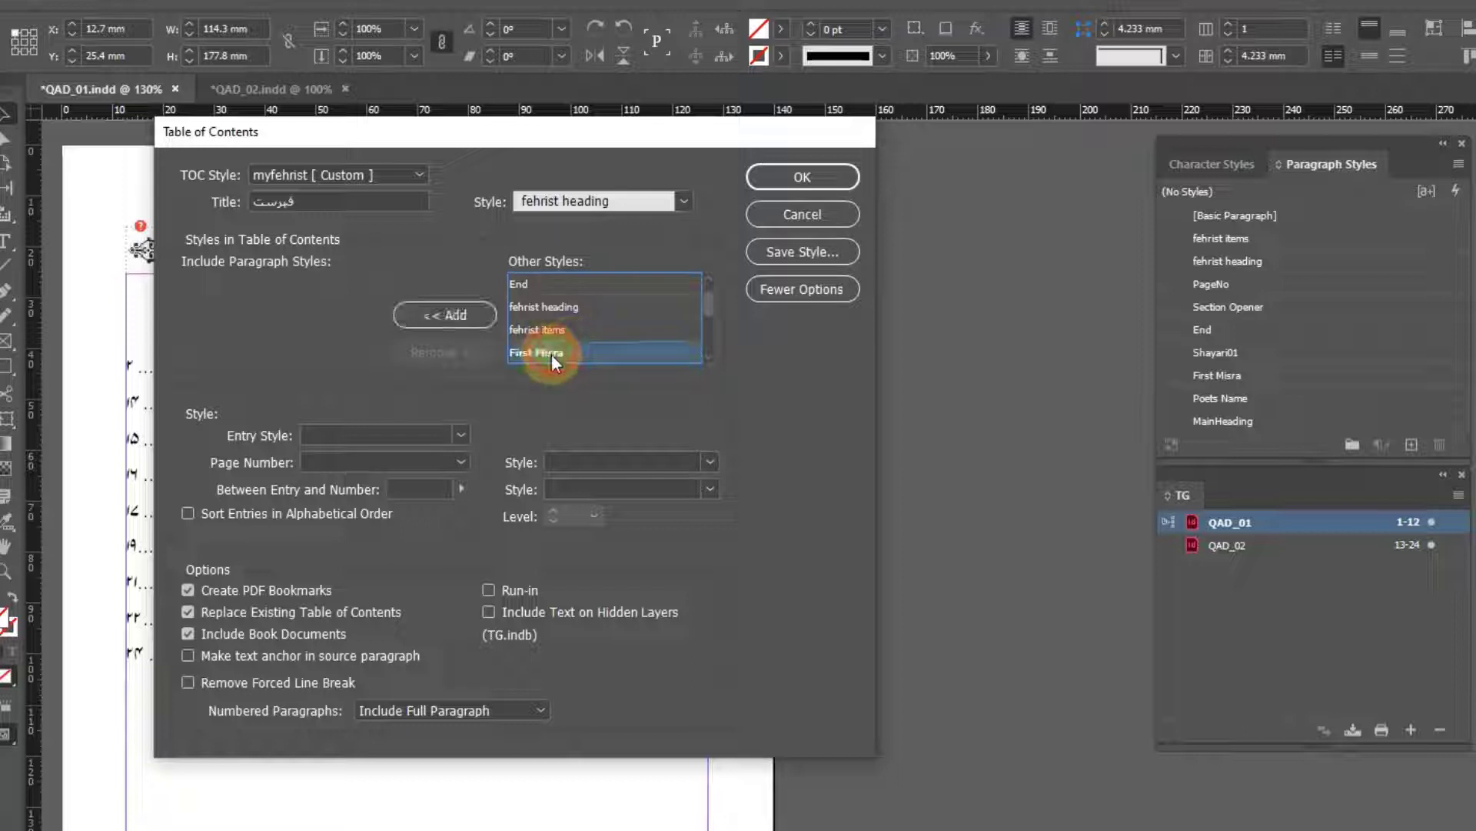
left_click(446, 315)
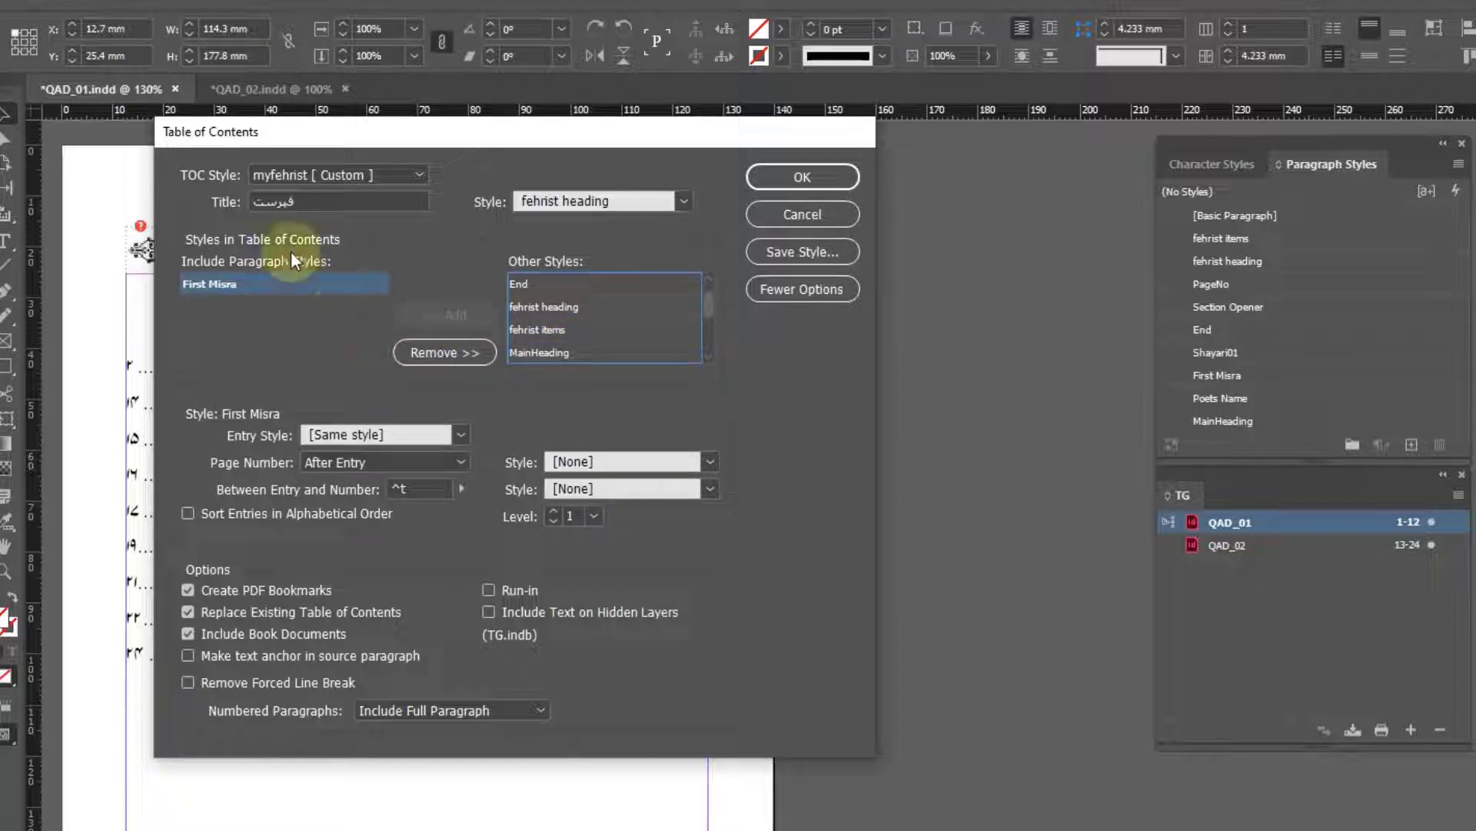
Set the First Misra entry style to fehrist items, with a right indent tab (^y) between entry and page number.
left_click(458, 438)
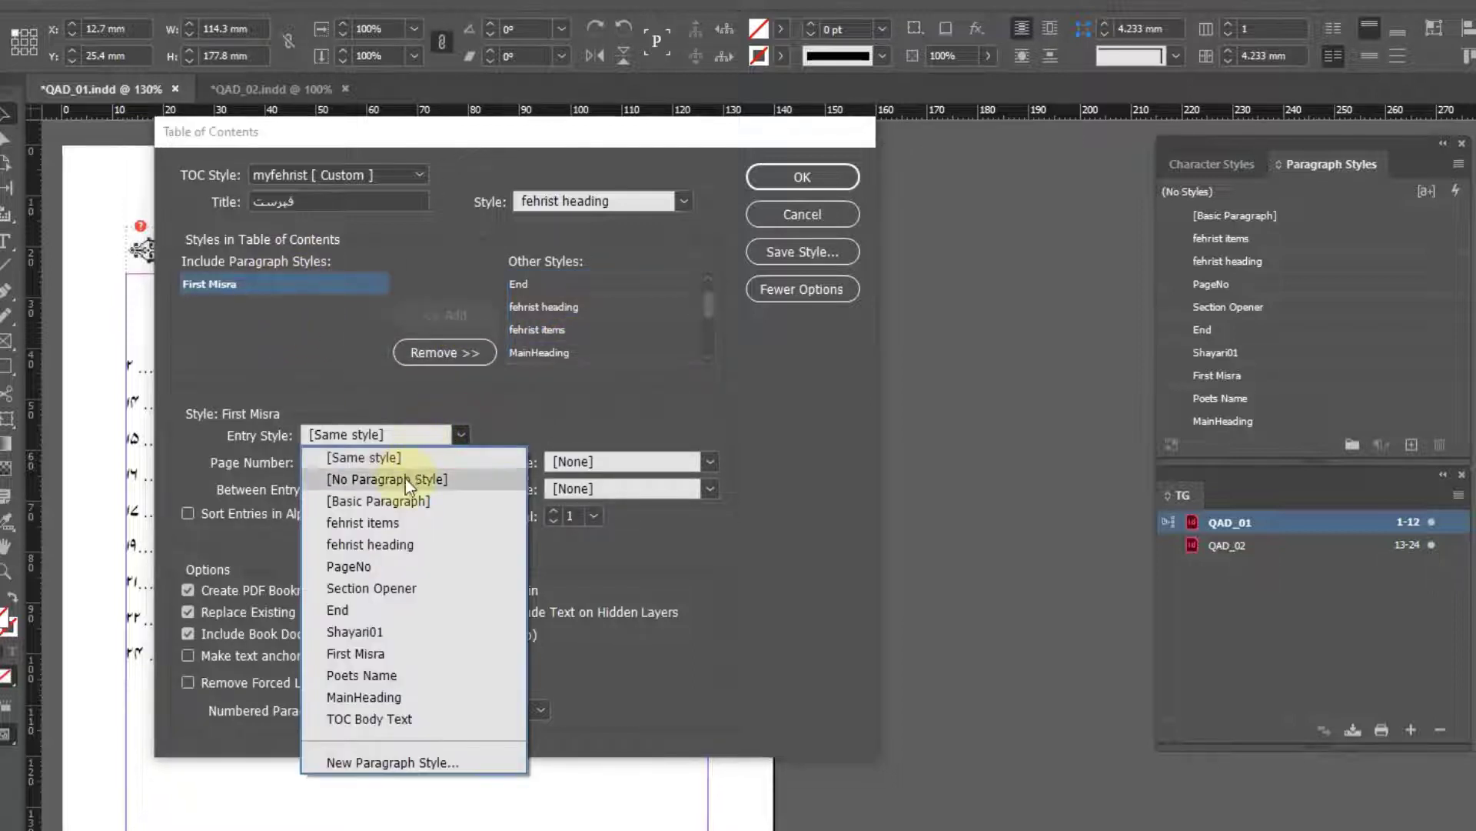
left_click(396, 518)
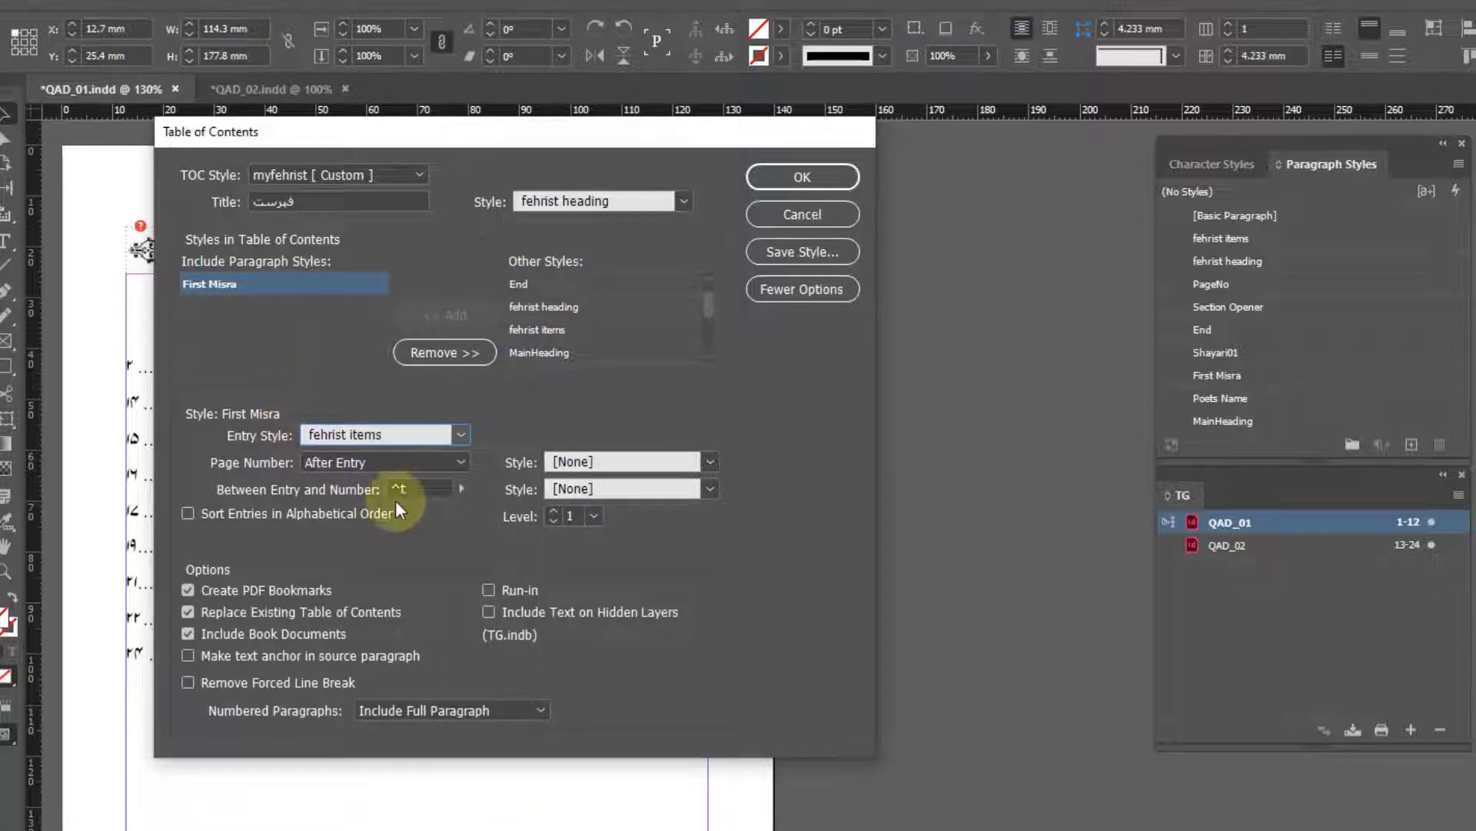
left_click(435, 489)
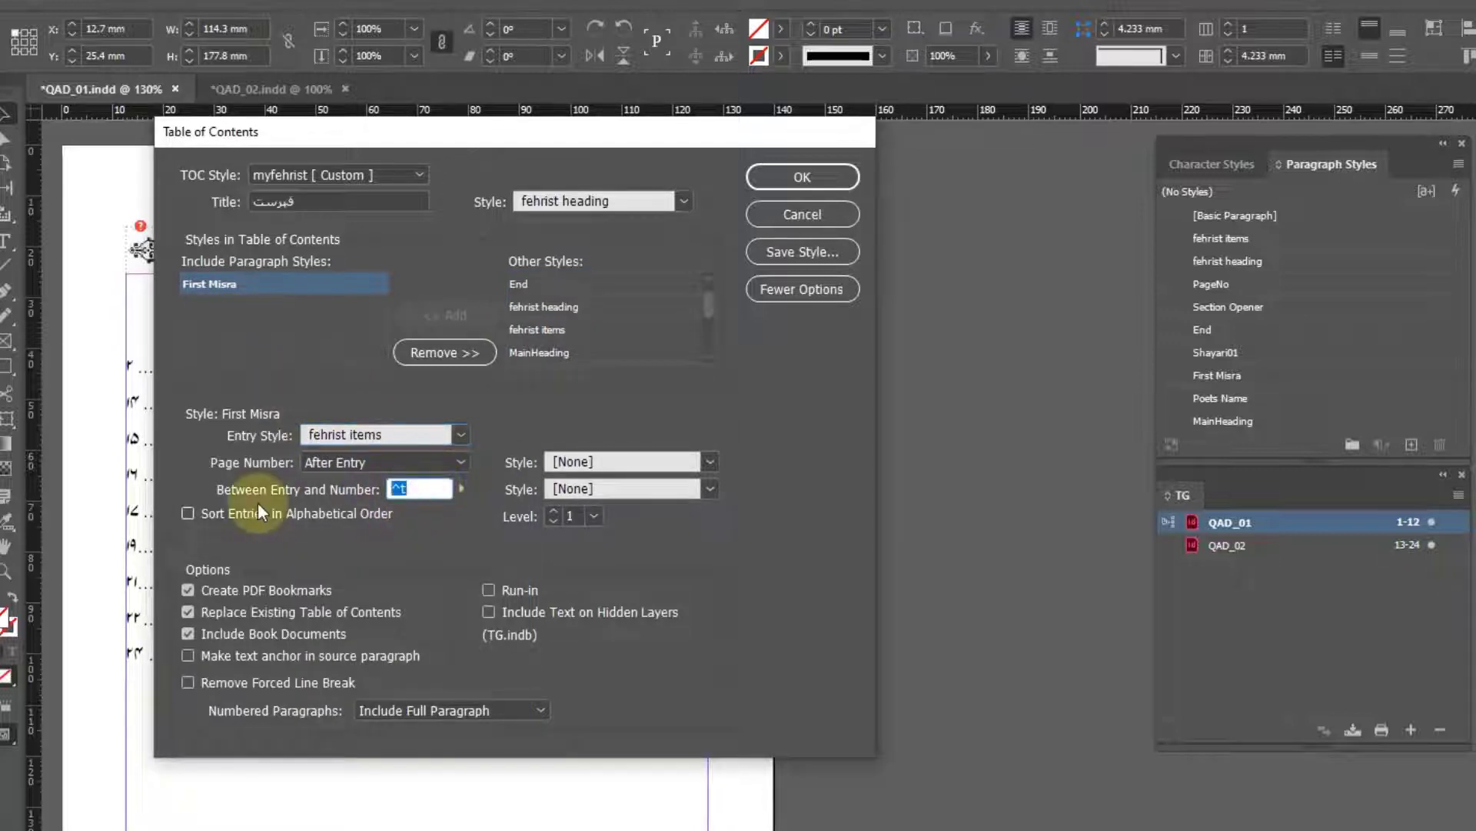
left_click(462, 489)
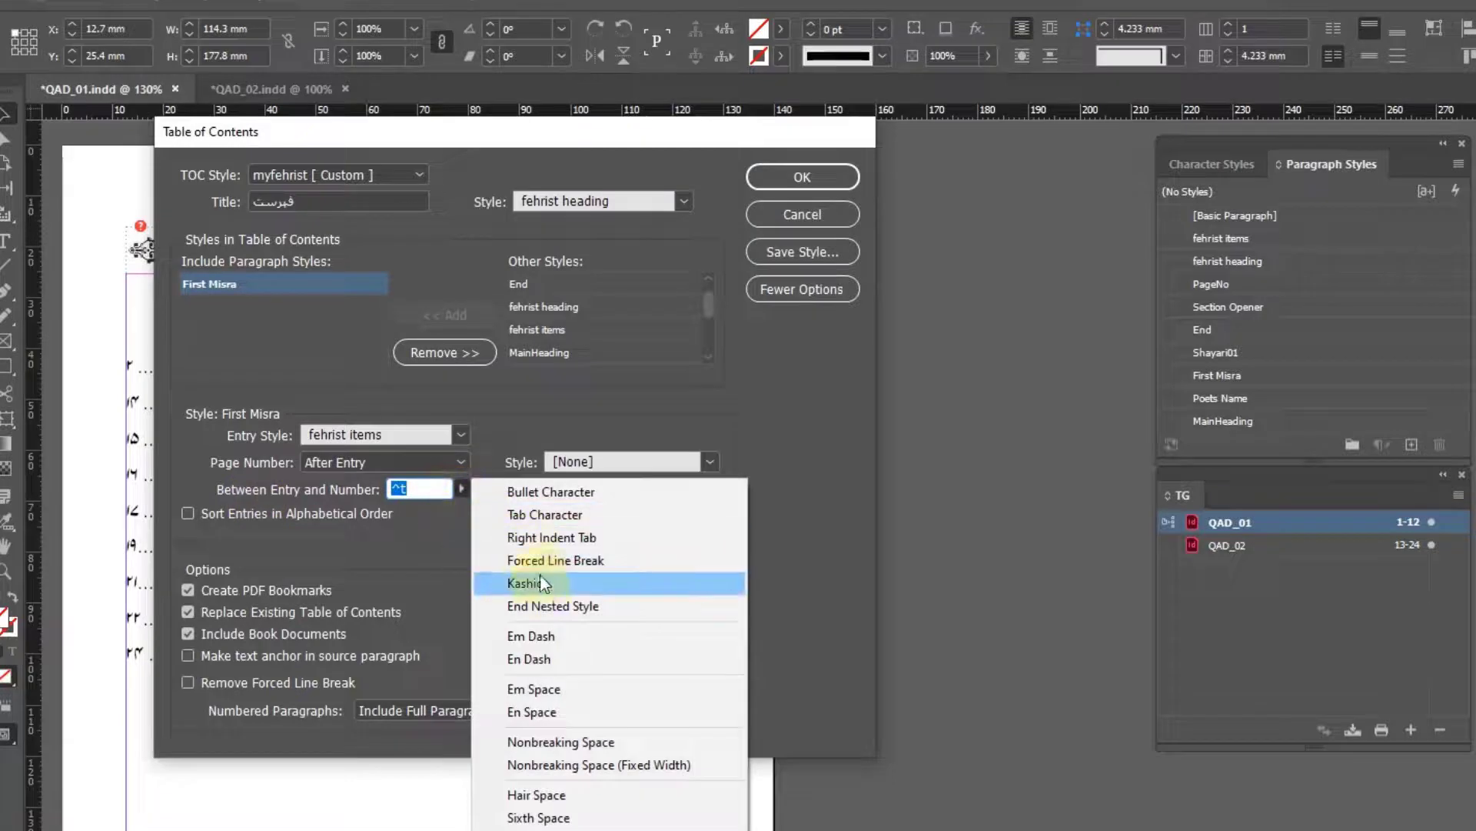
left_click(552, 540)
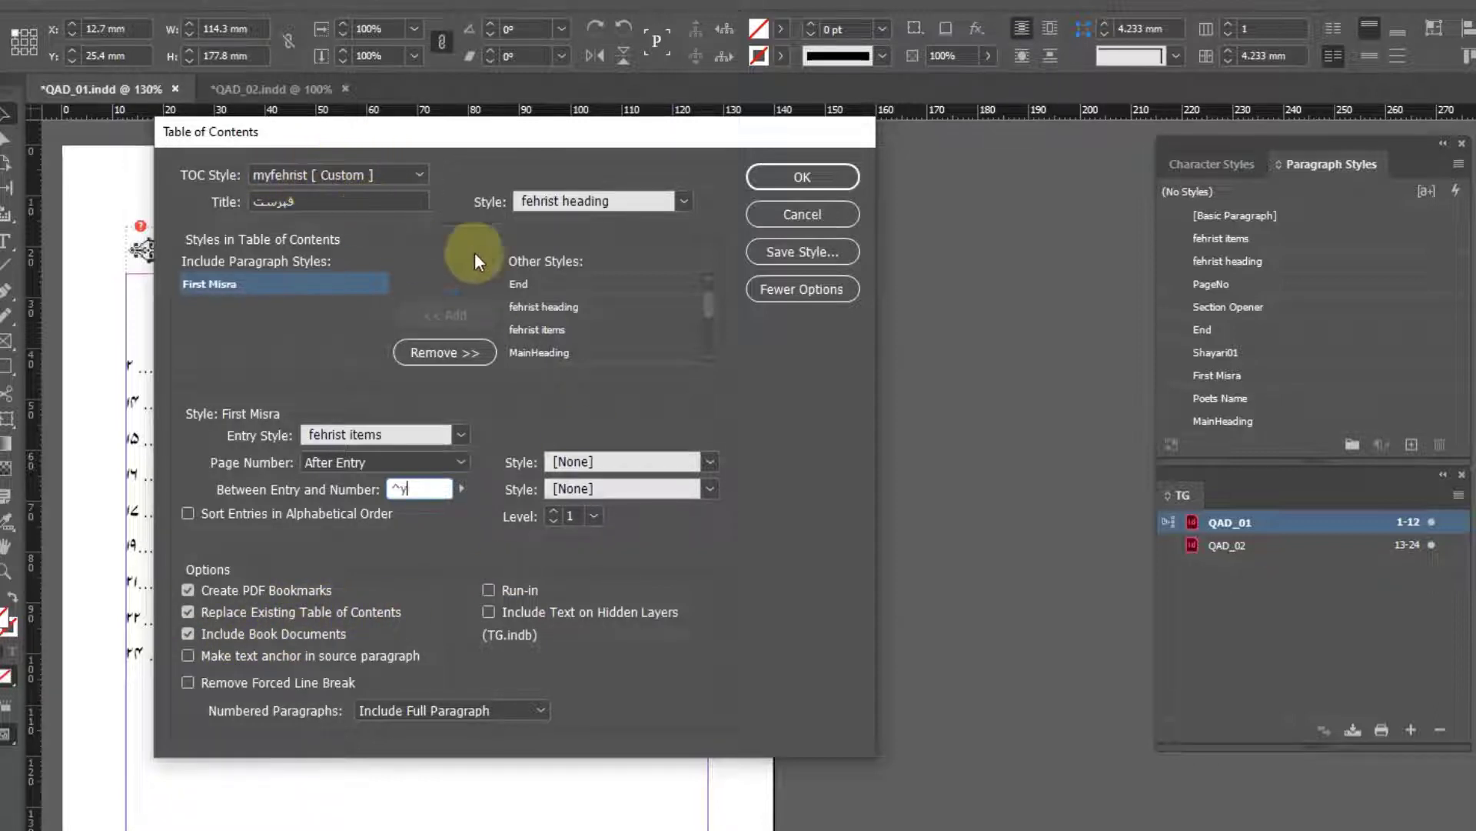
Save the settings over the existing myfehrist TOC style and regenerate the contents list from the First Misra lines.
left_click(802, 251)
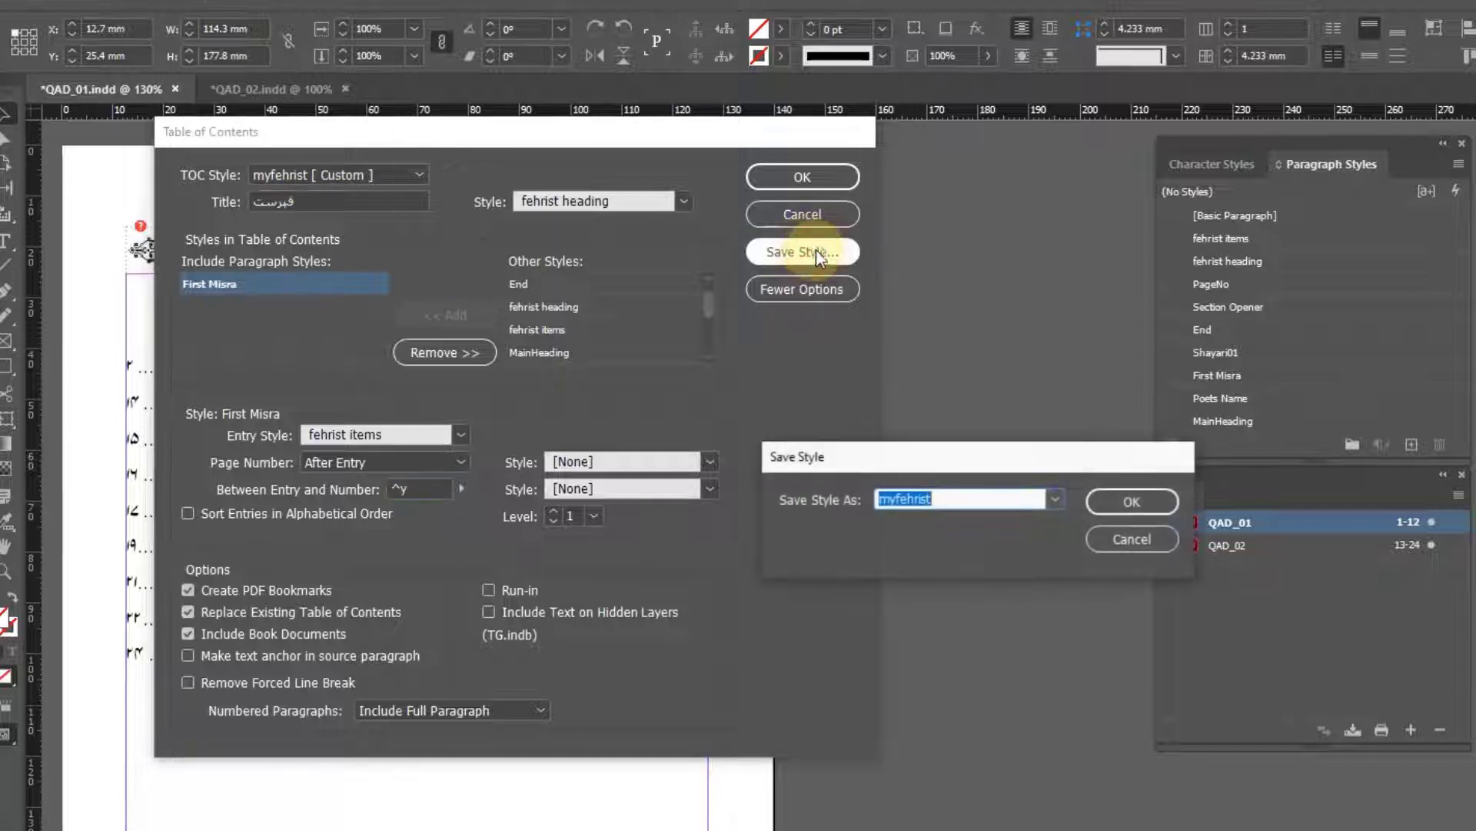
left_click(1132, 504)
left_click(1061, 547)
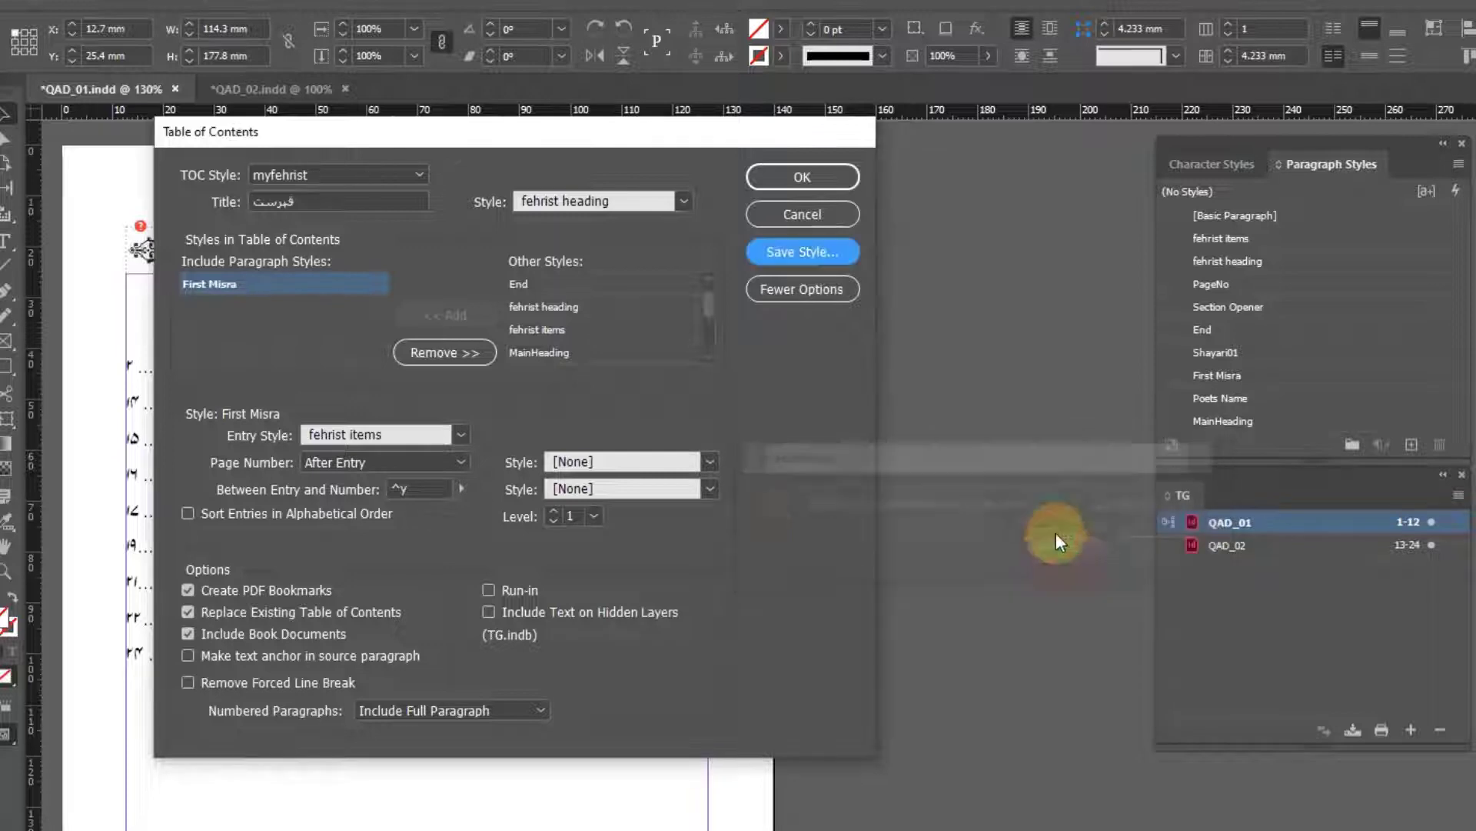
left_click(416, 174)
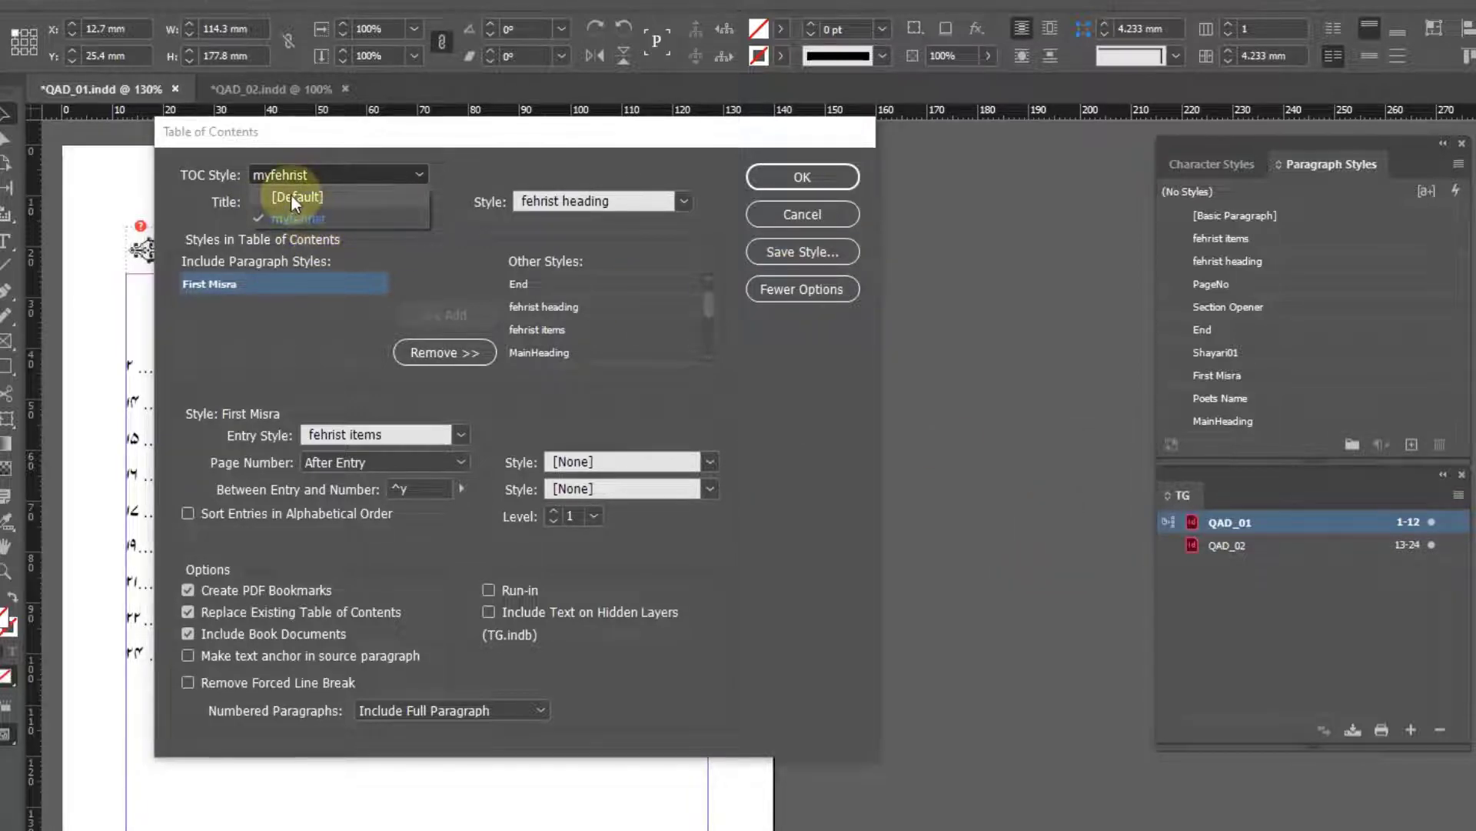
left_click(481, 166)
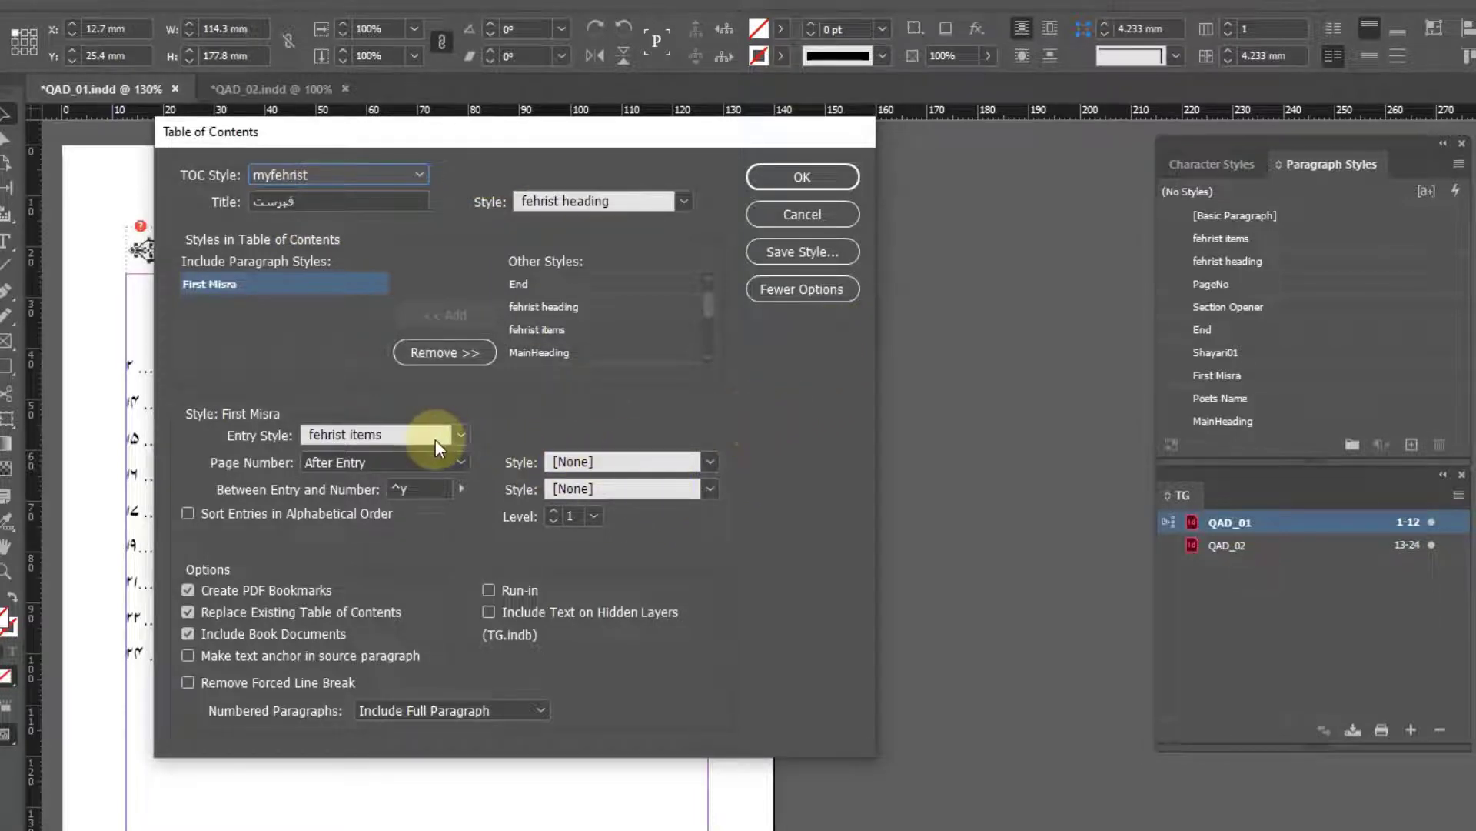
left_click(779, 182)
left_click(1108, 559)
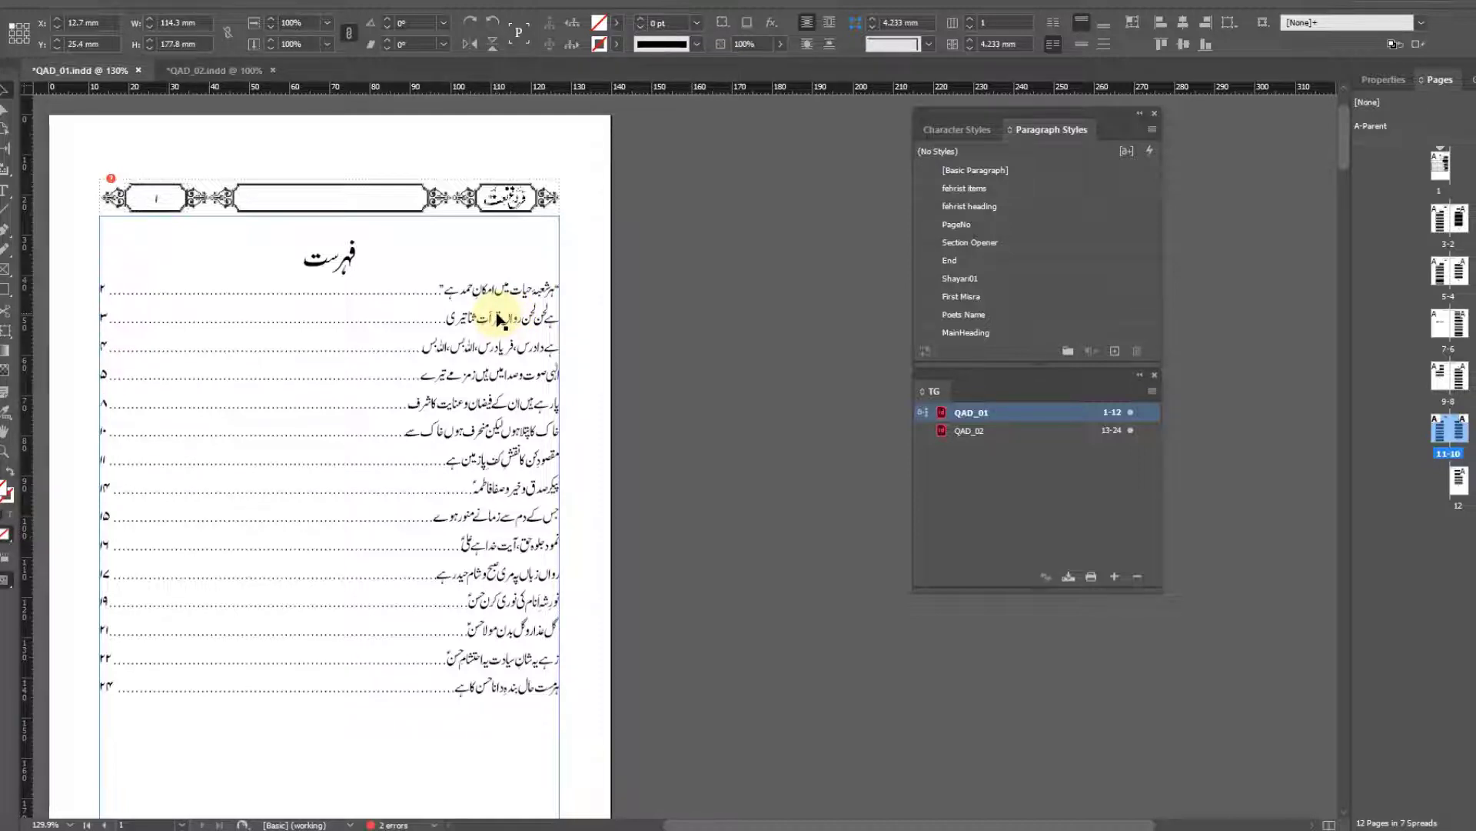
In the table of contents settings for the contents list, add Poets Name to the included paragraph styles below First Misra.
left_click(1104, 779)
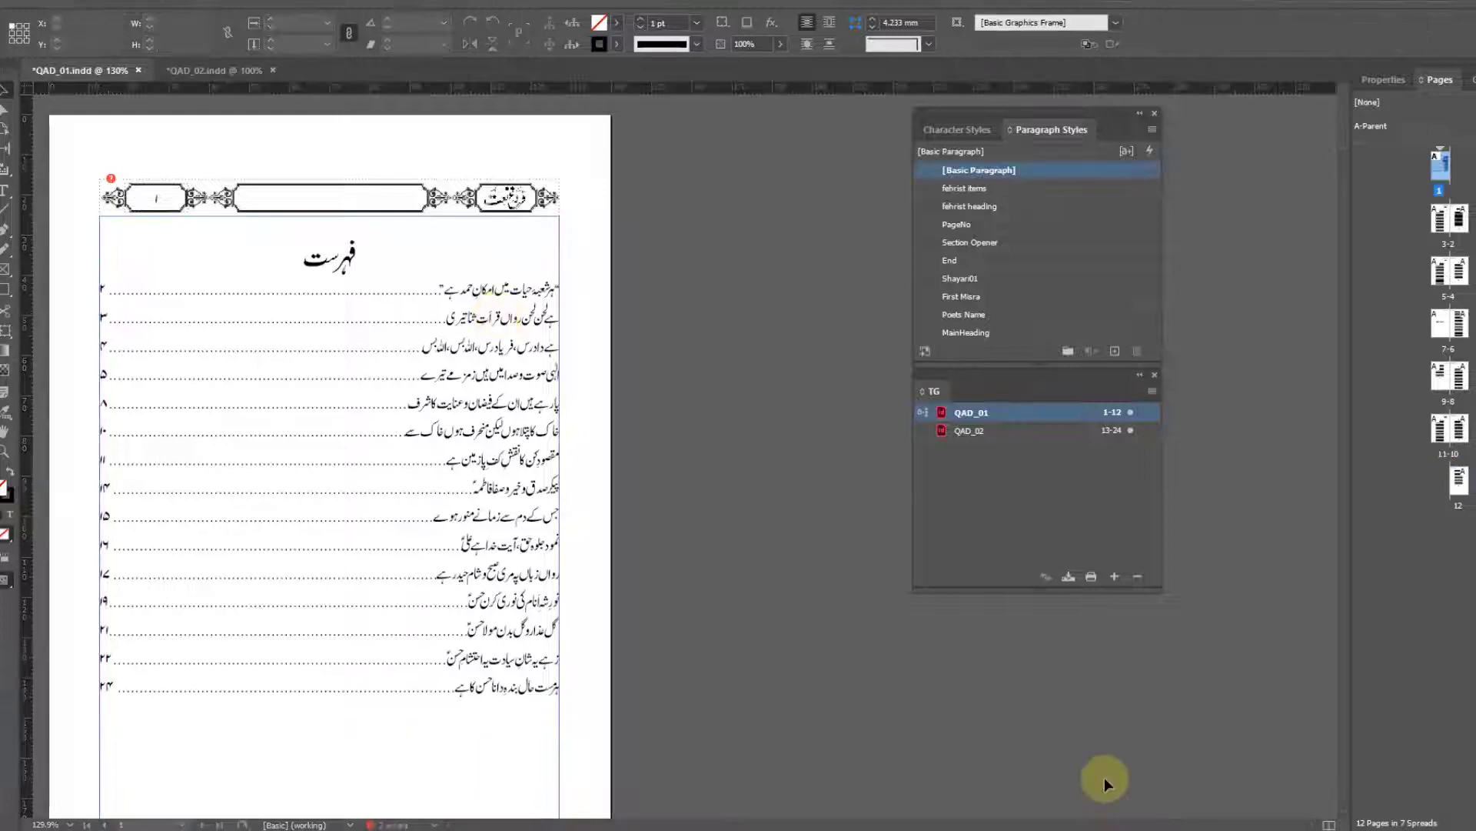
left_click(4, 190)
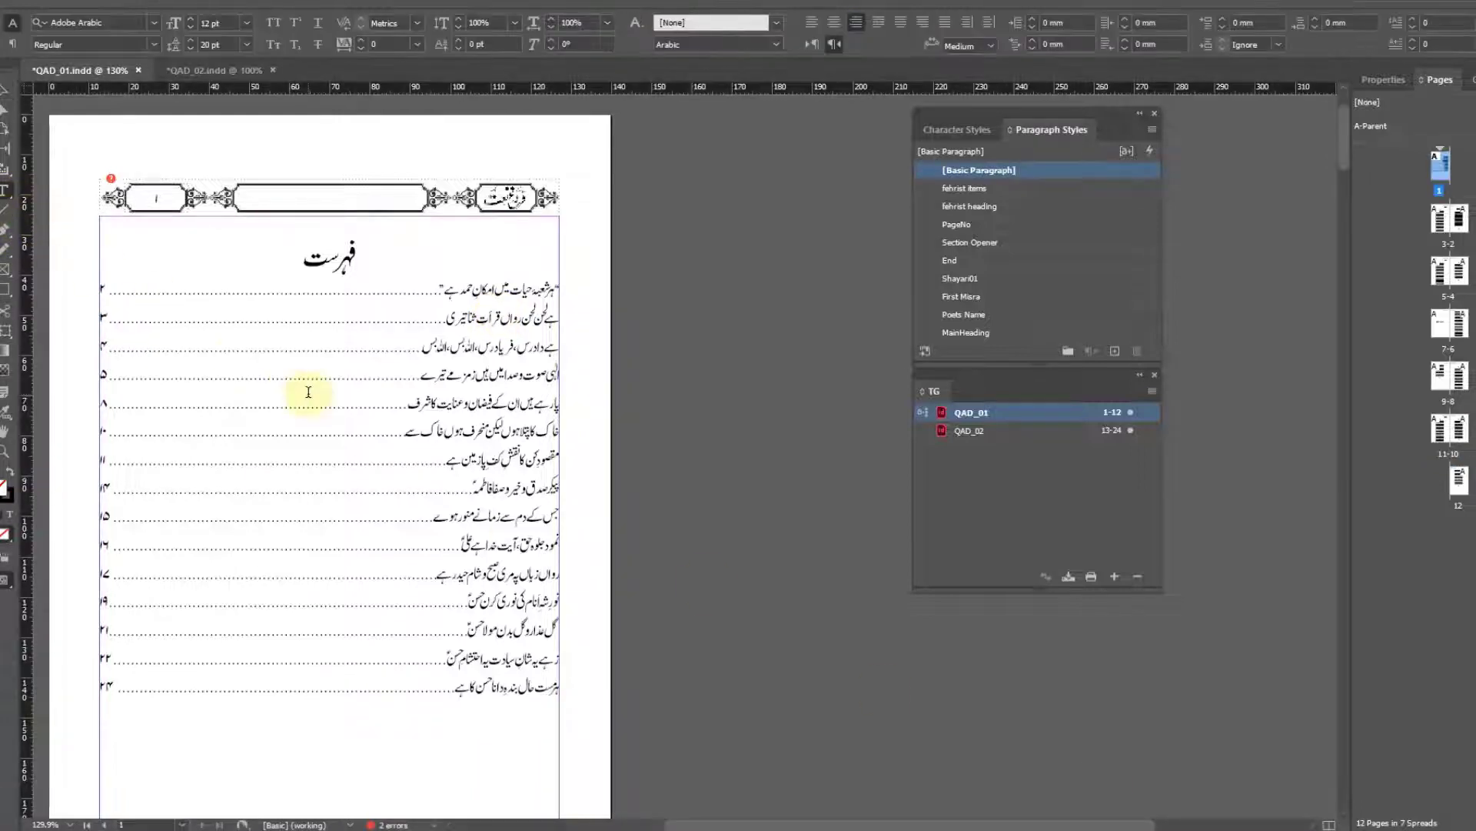
left_click(513, 292)
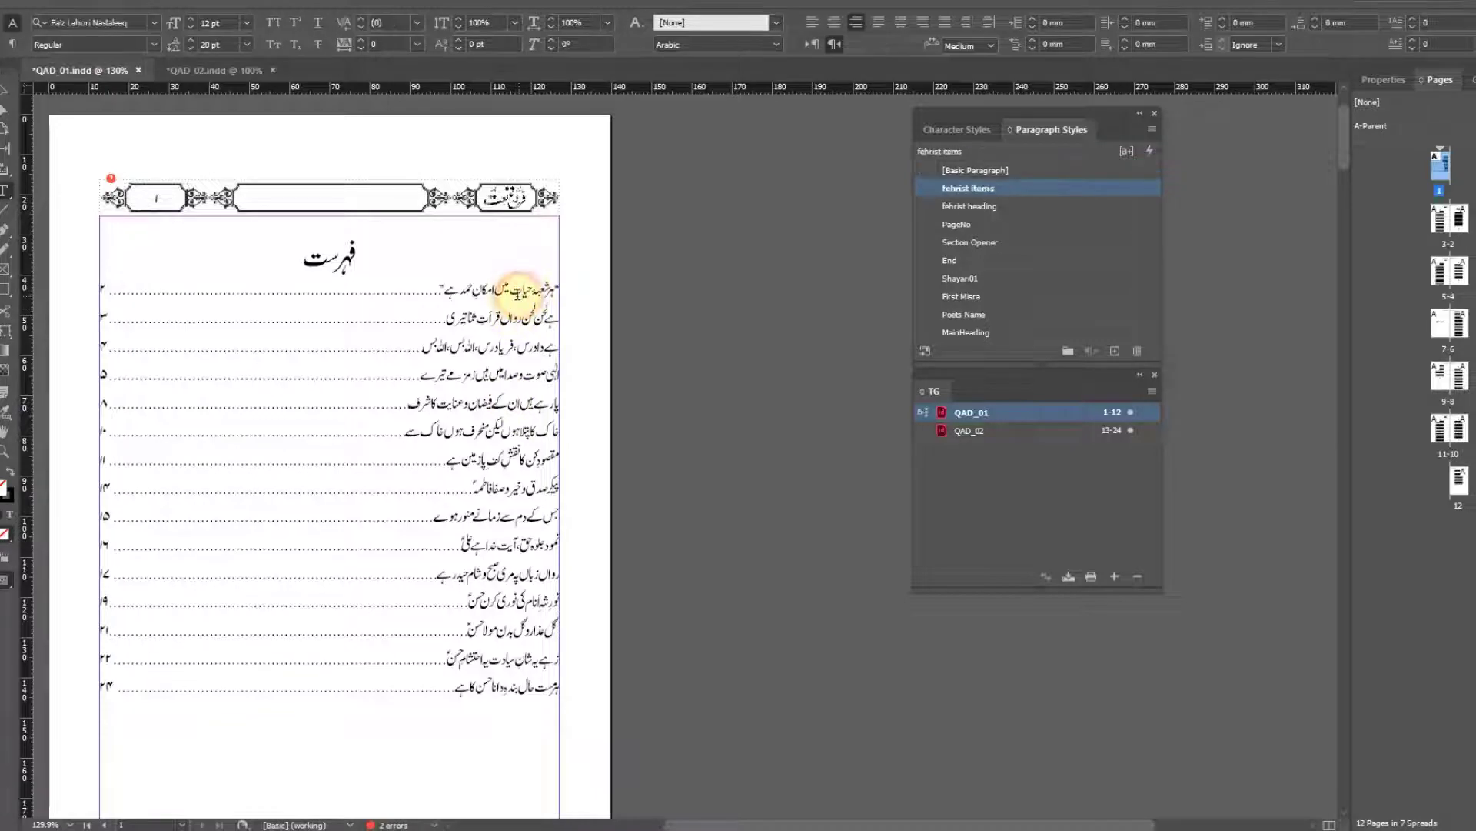
left_click(533, 330)
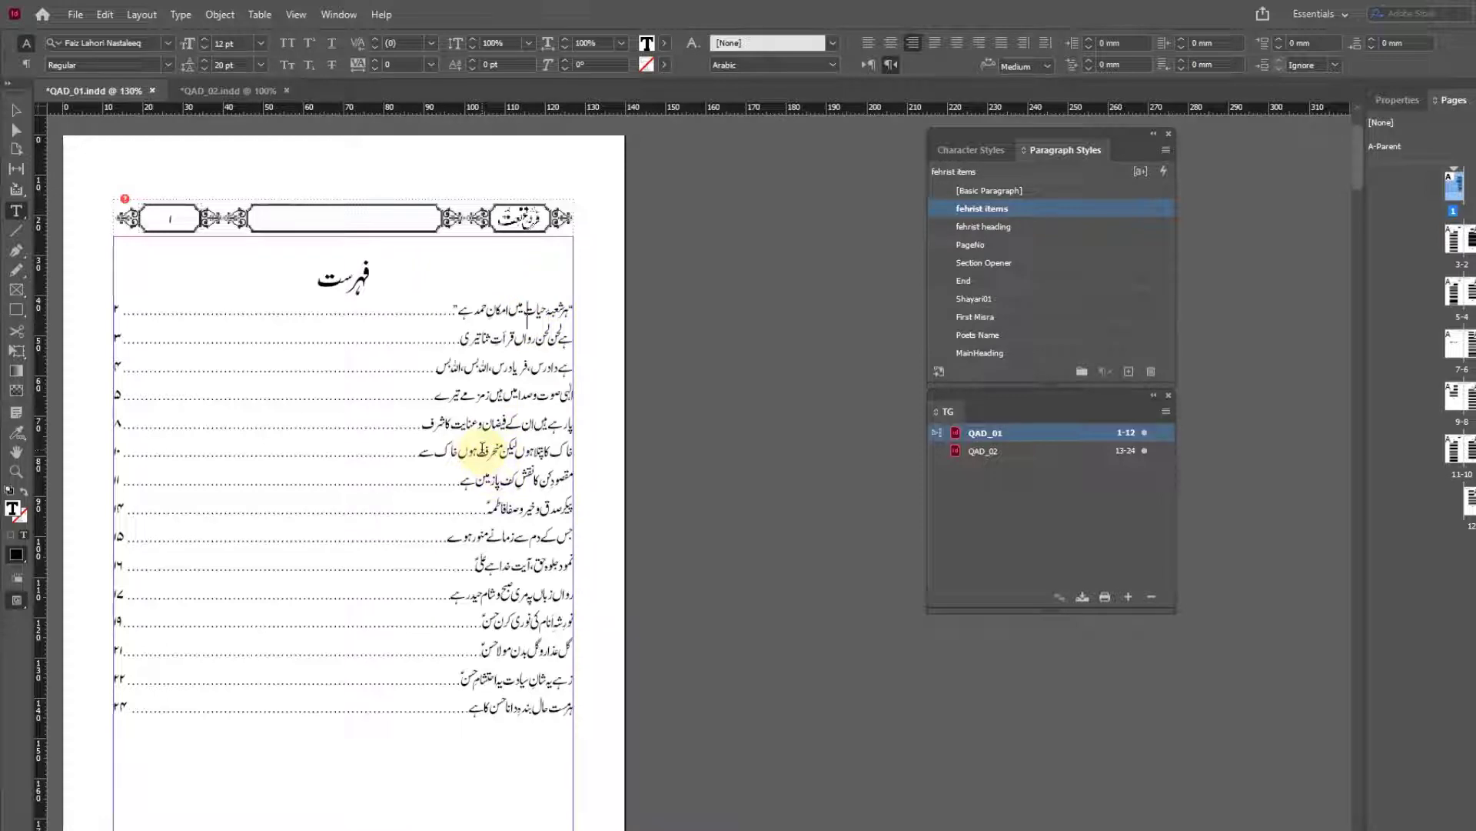
left_click(146, 15)
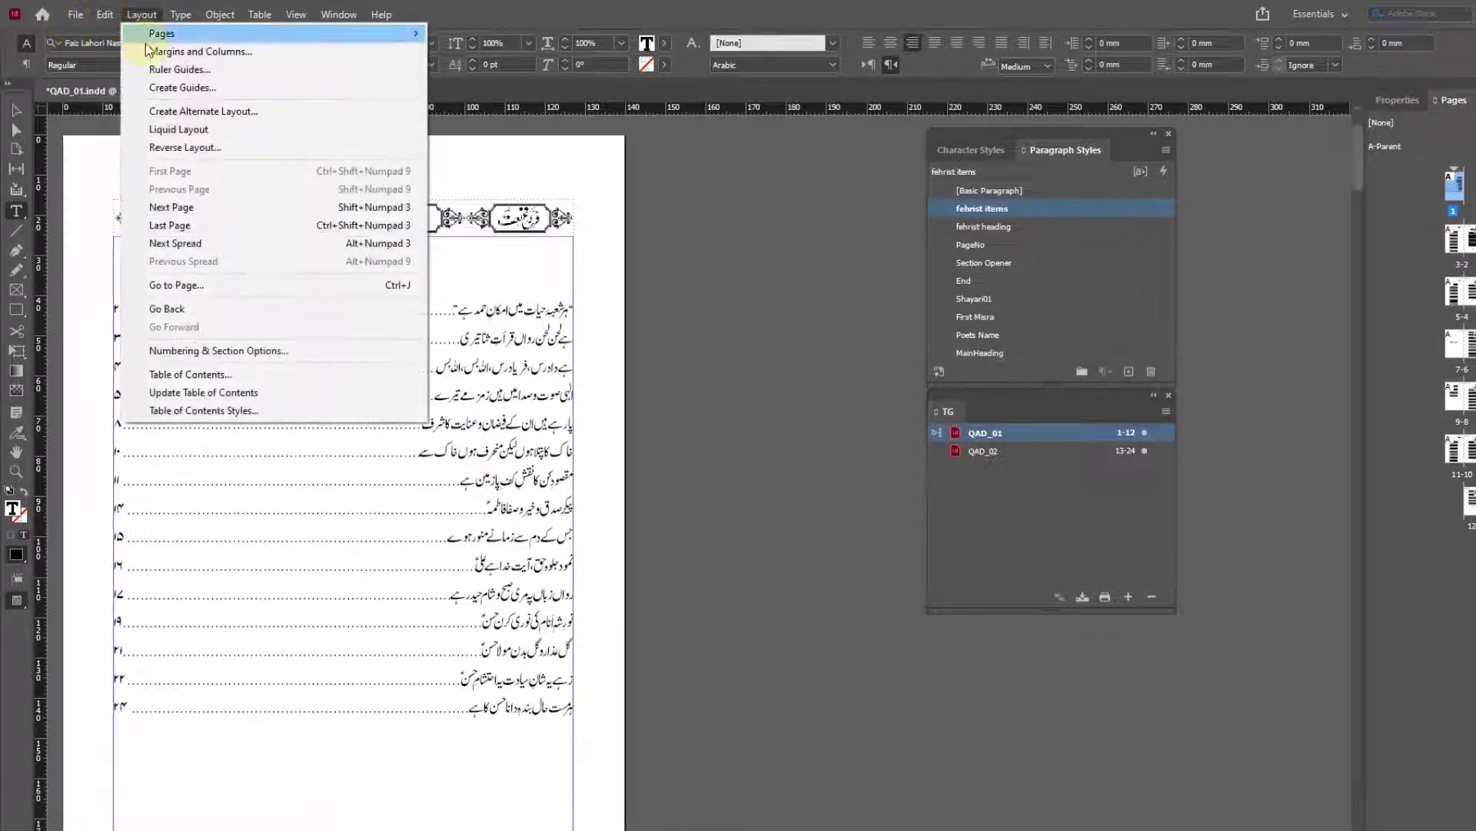
left_click(184, 371)
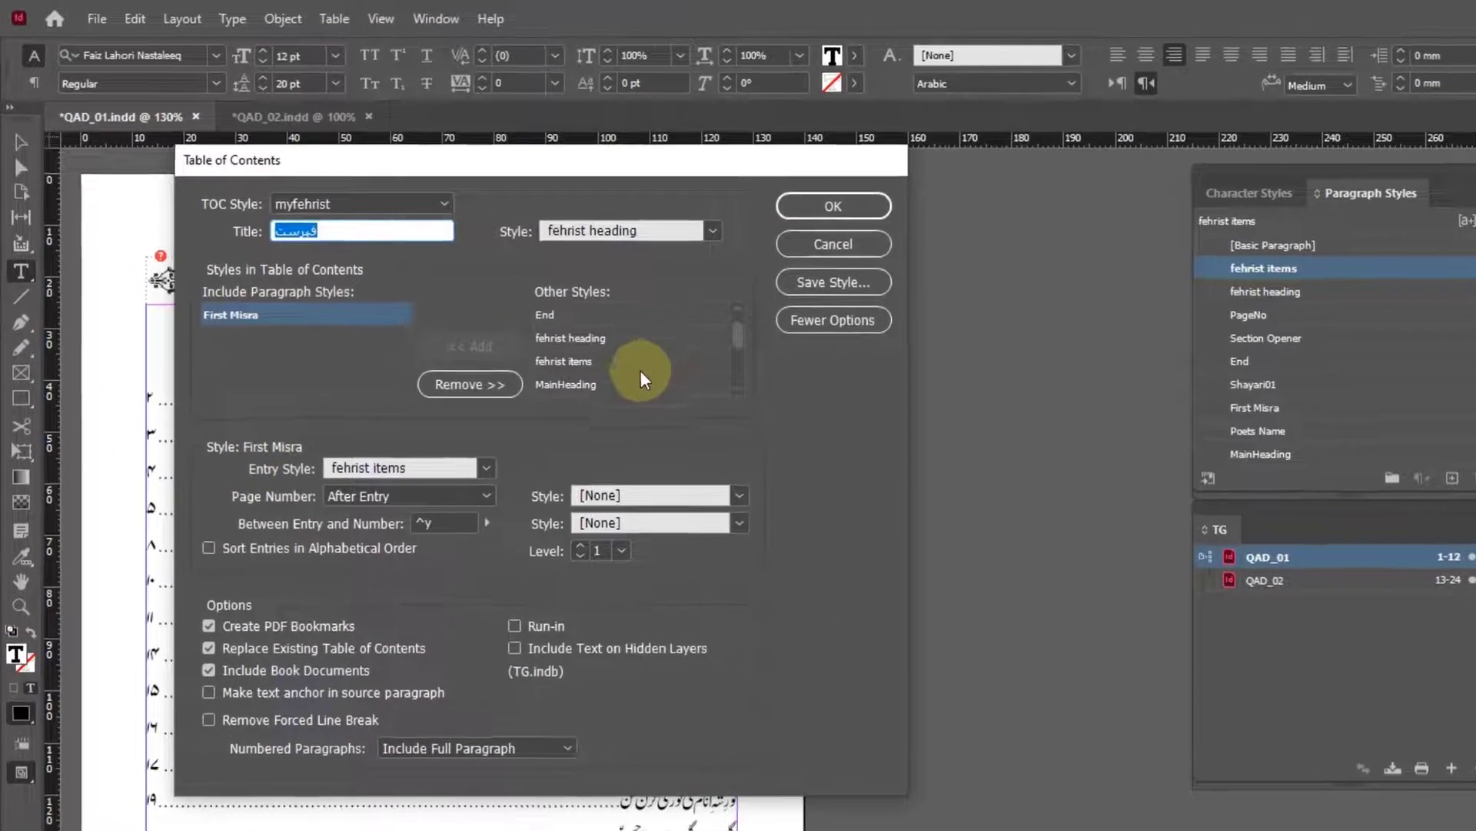
scroll(482, 273, "down", 2)
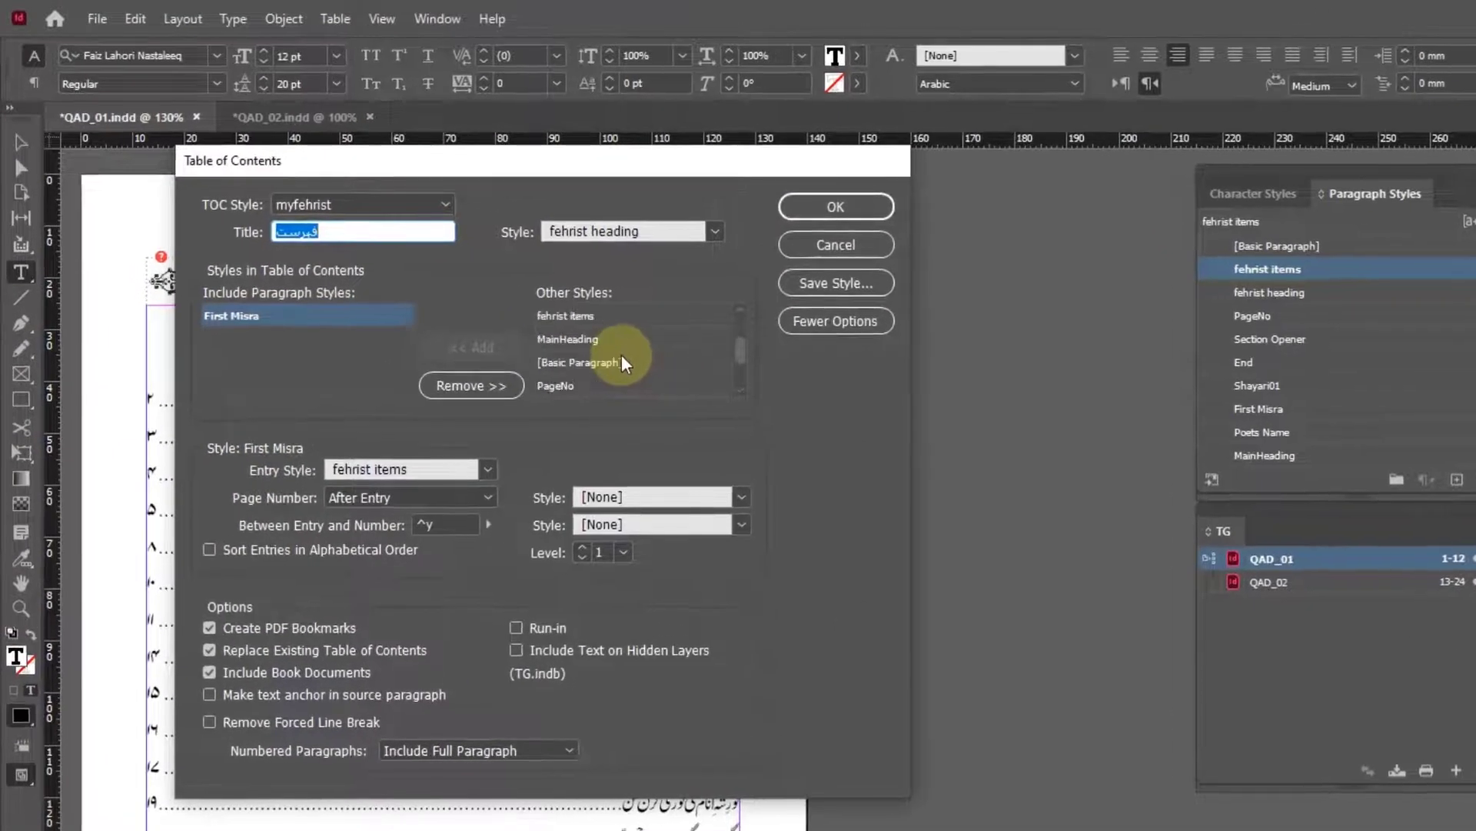
scroll(621, 355, "down", 3)
left_click(573, 339)
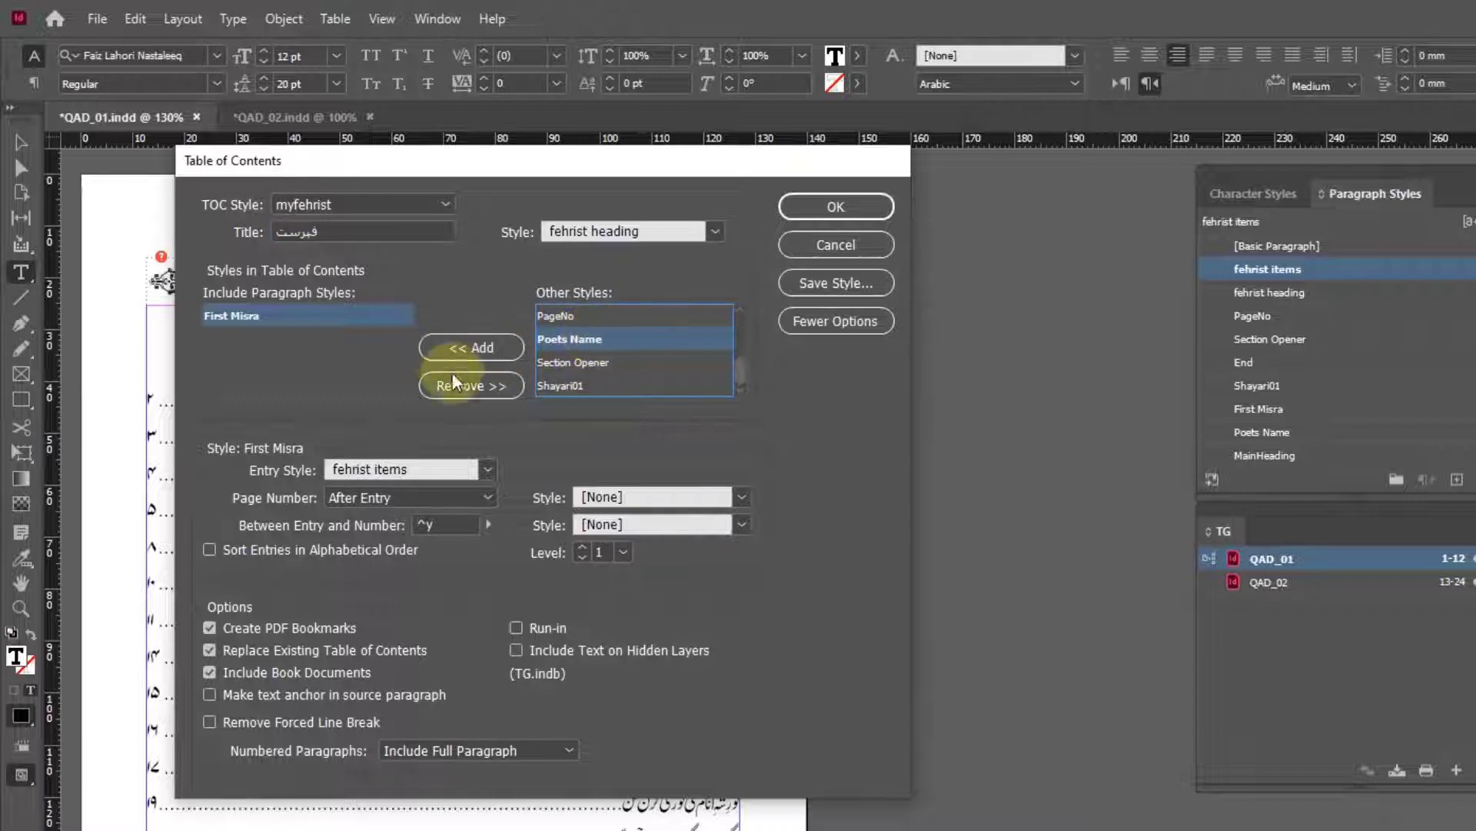
left_click(472, 350)
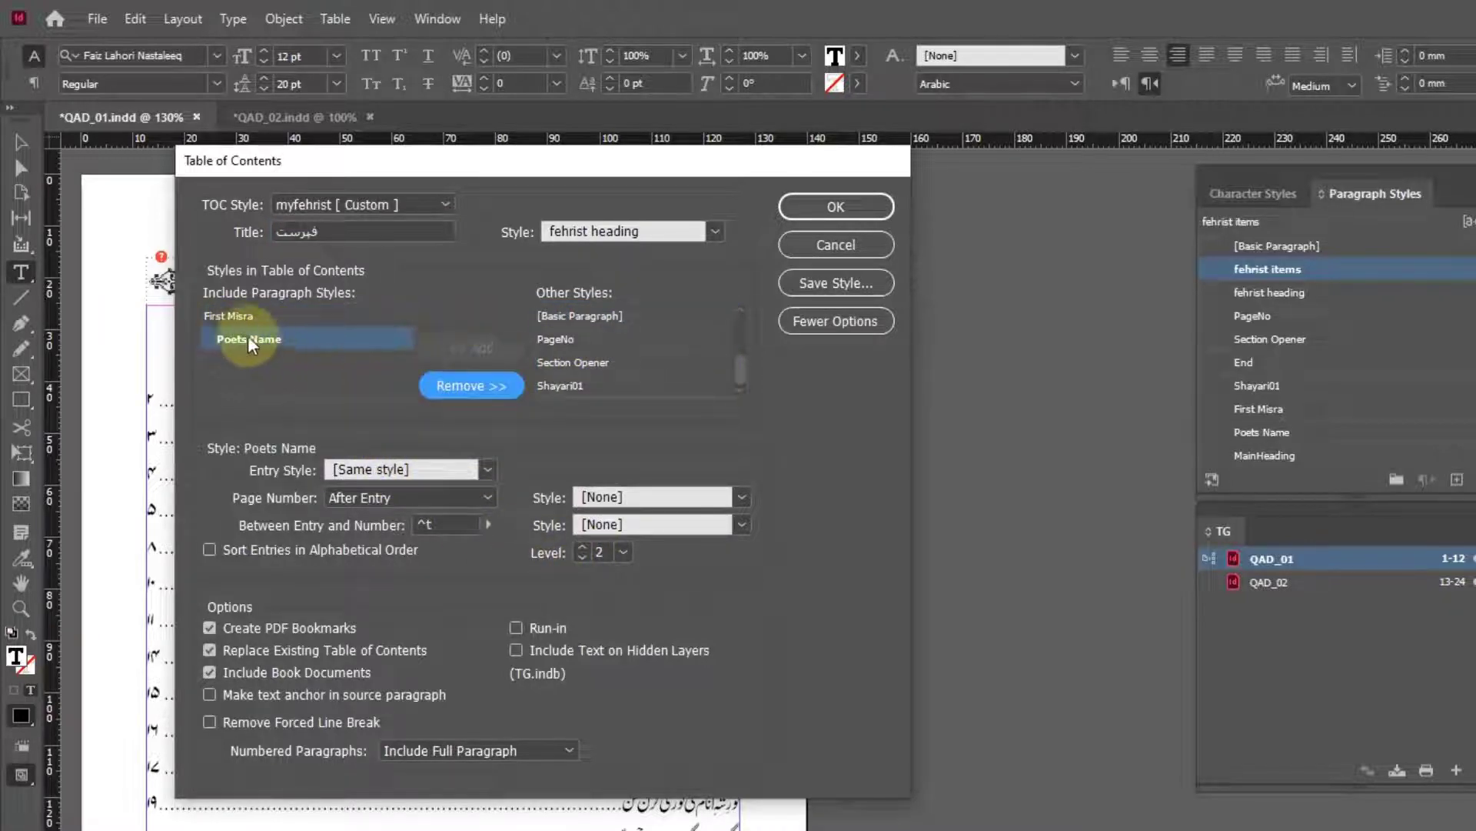
Put the Poets Name style at level 1 and set its entry style to fehrist items.
left_click(584, 558)
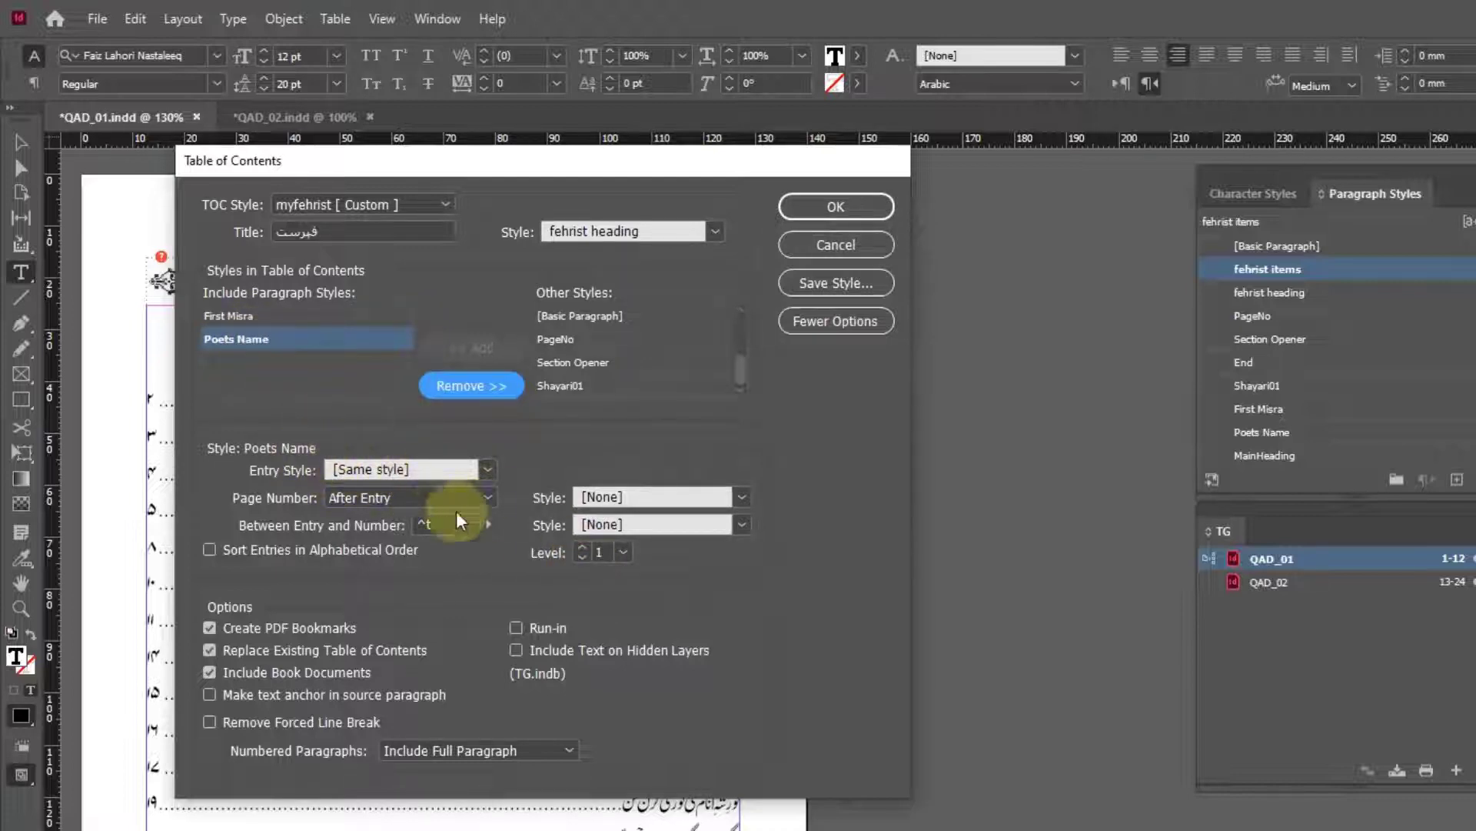
left_click(480, 470)
left_click(388, 559)
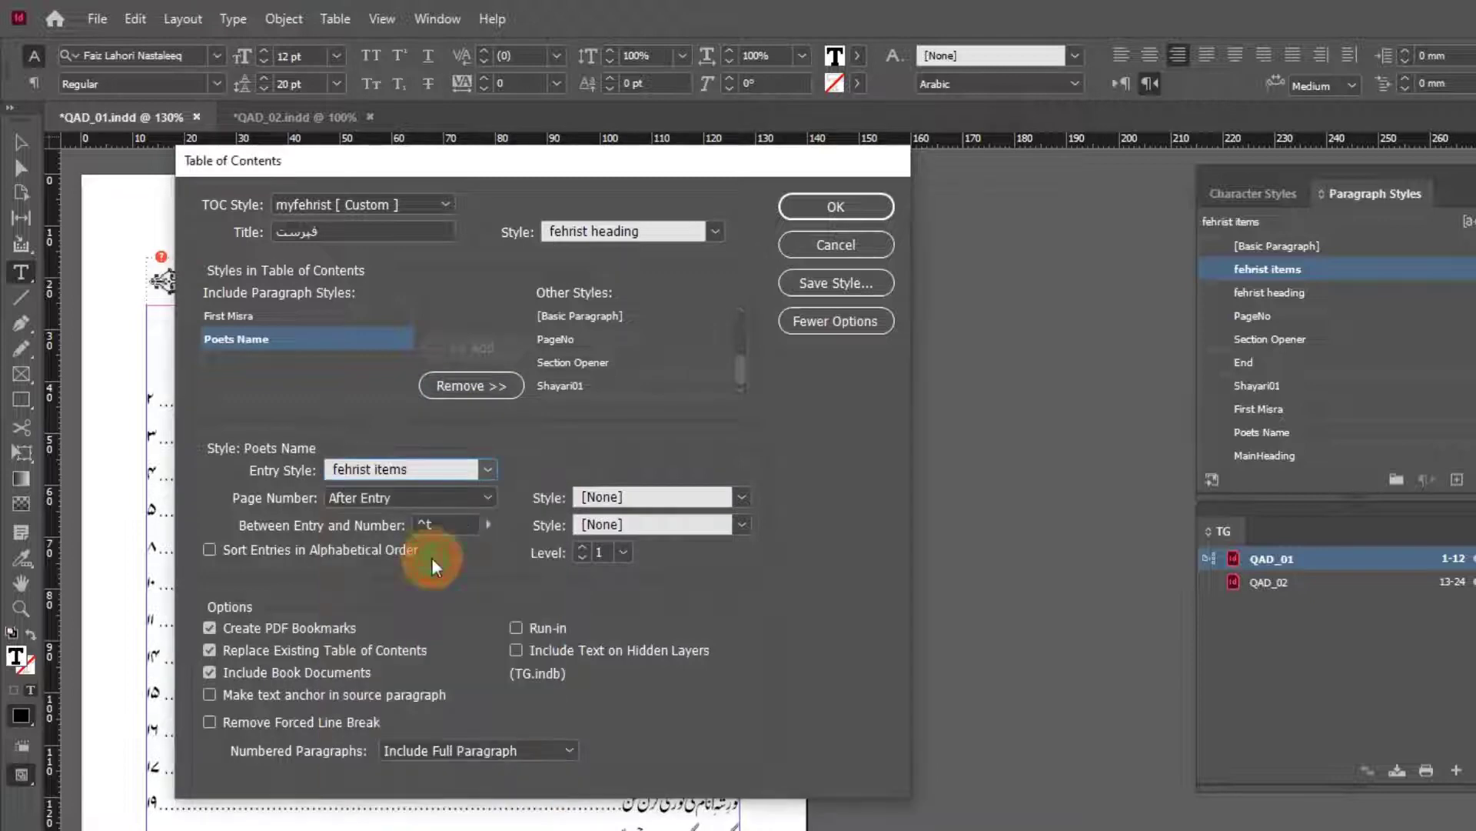
Set the First Misra entries in the table of contents to No Page Number.
left_click(273, 368)
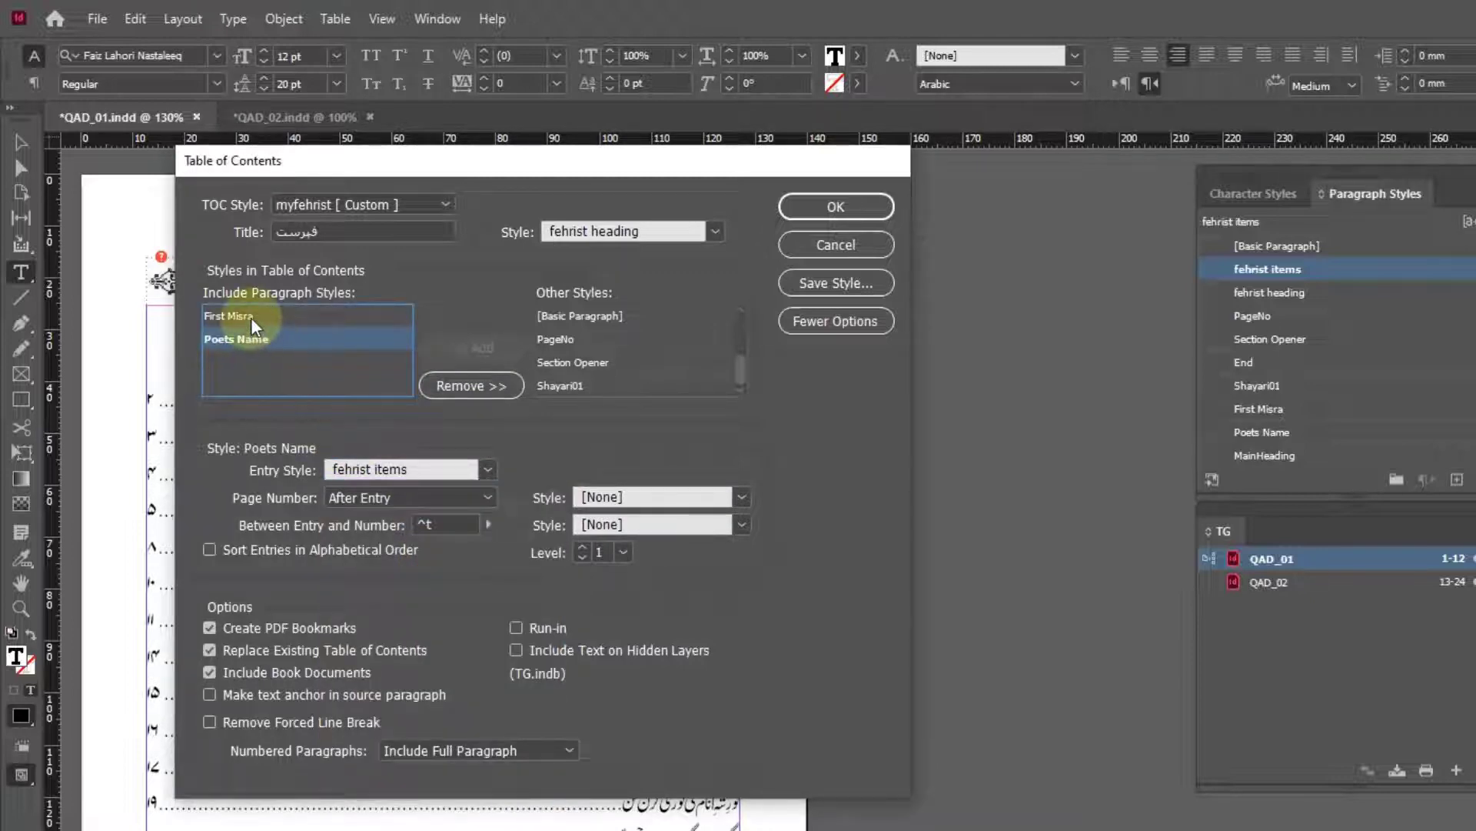
left_click(253, 317)
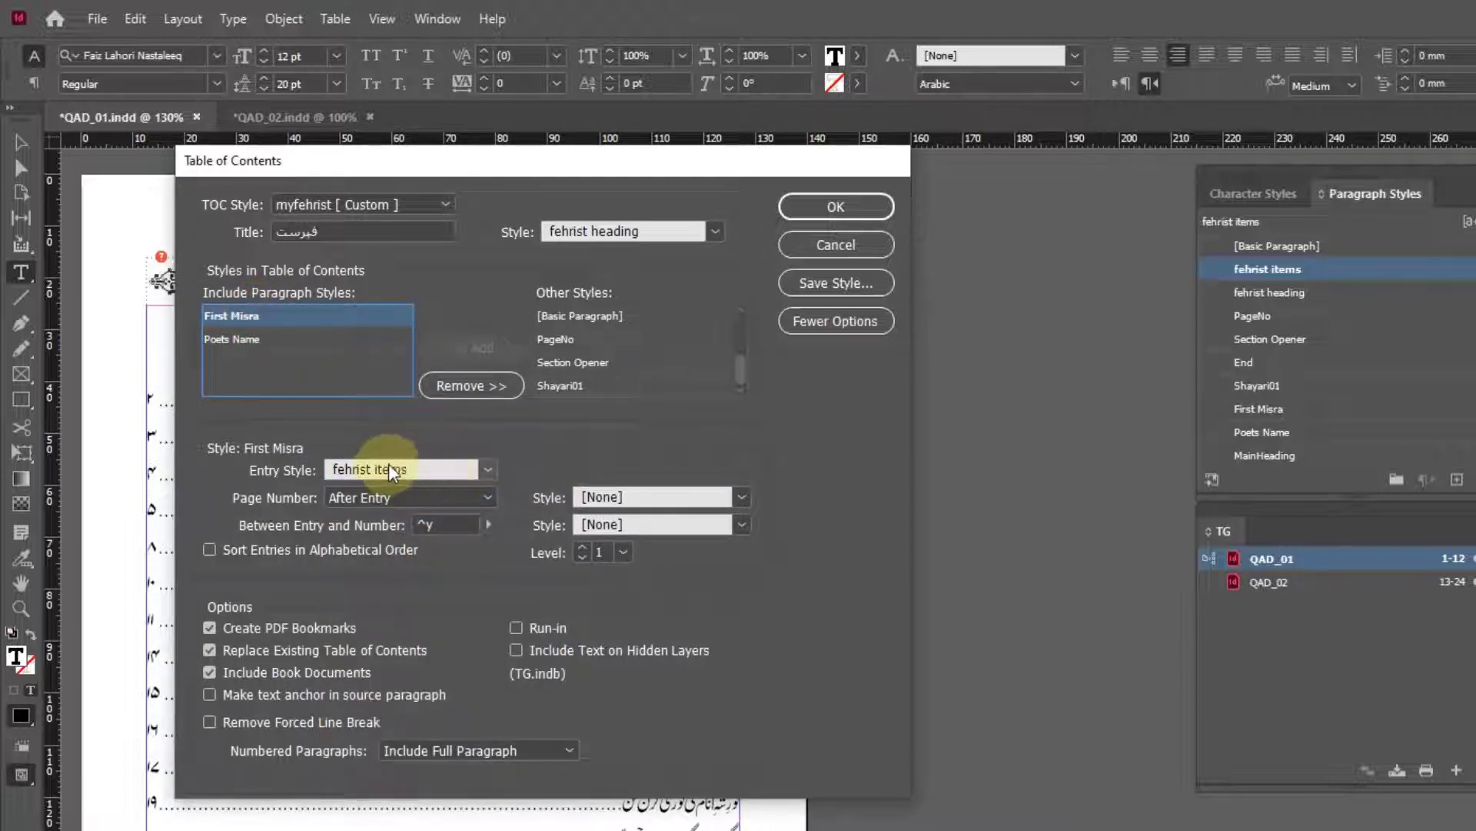
left_click_drag(500, 161, 448, 454)
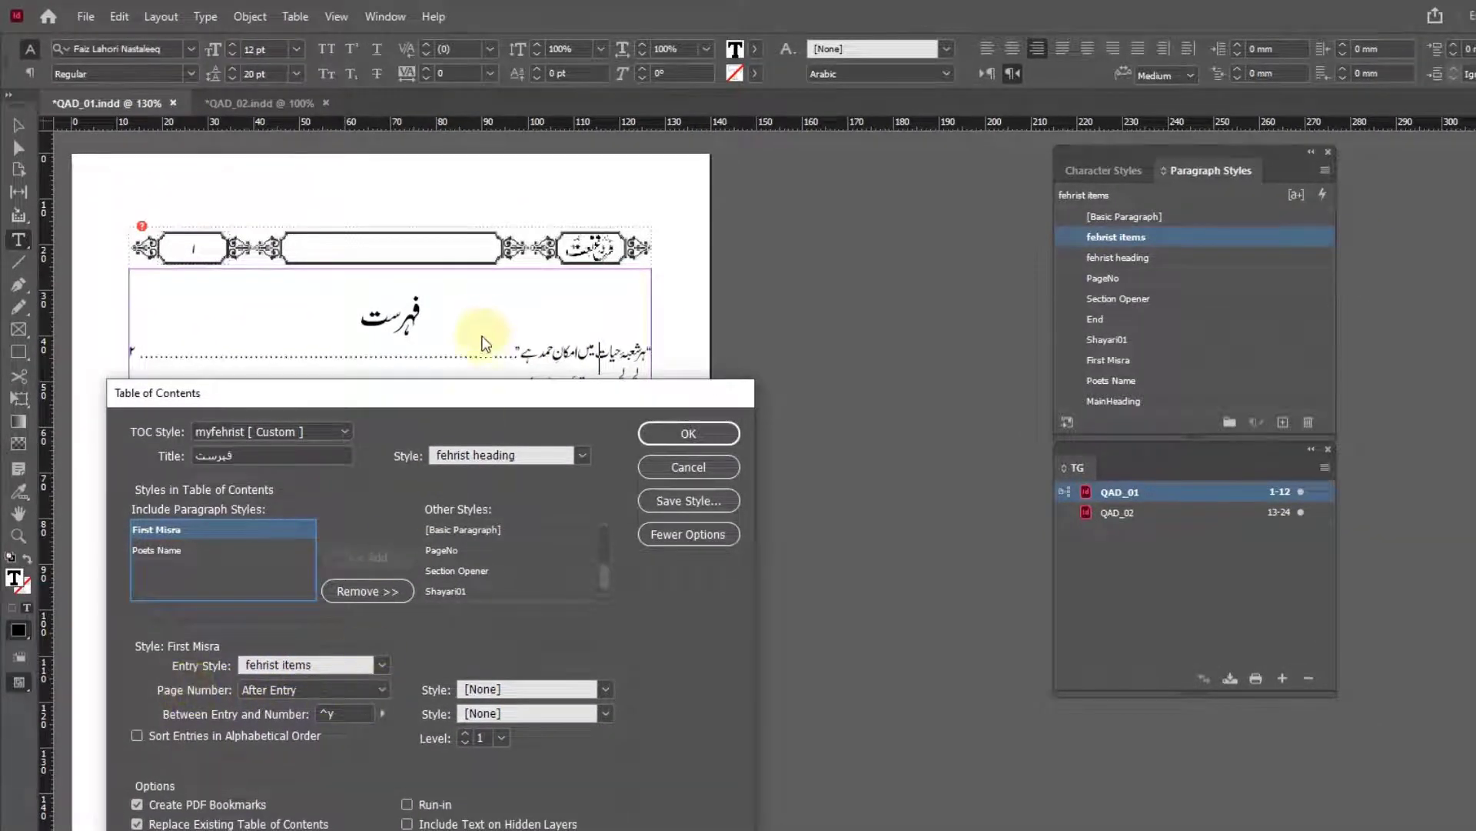
left_click(381, 689)
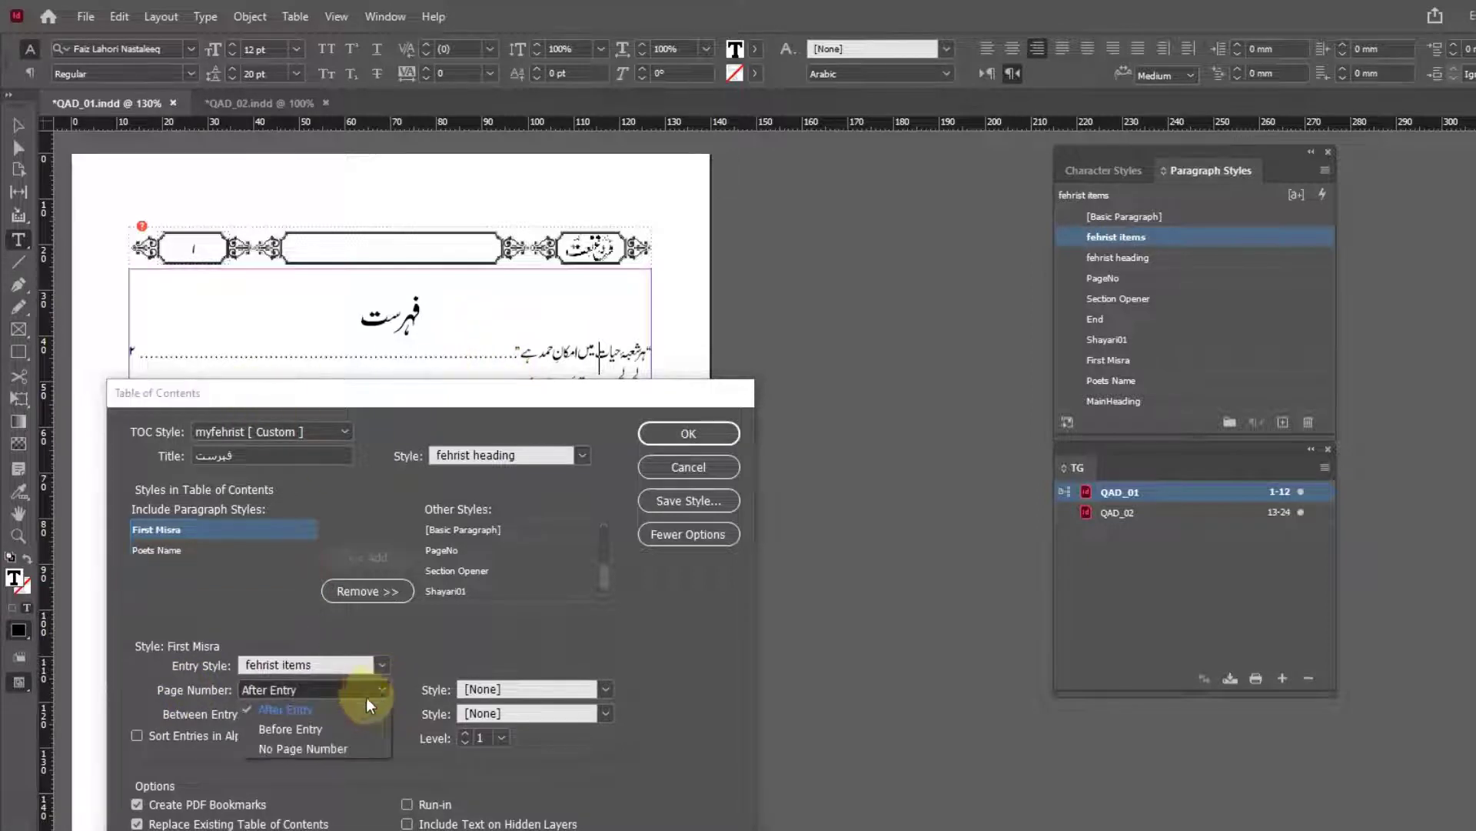
left_click(336, 742)
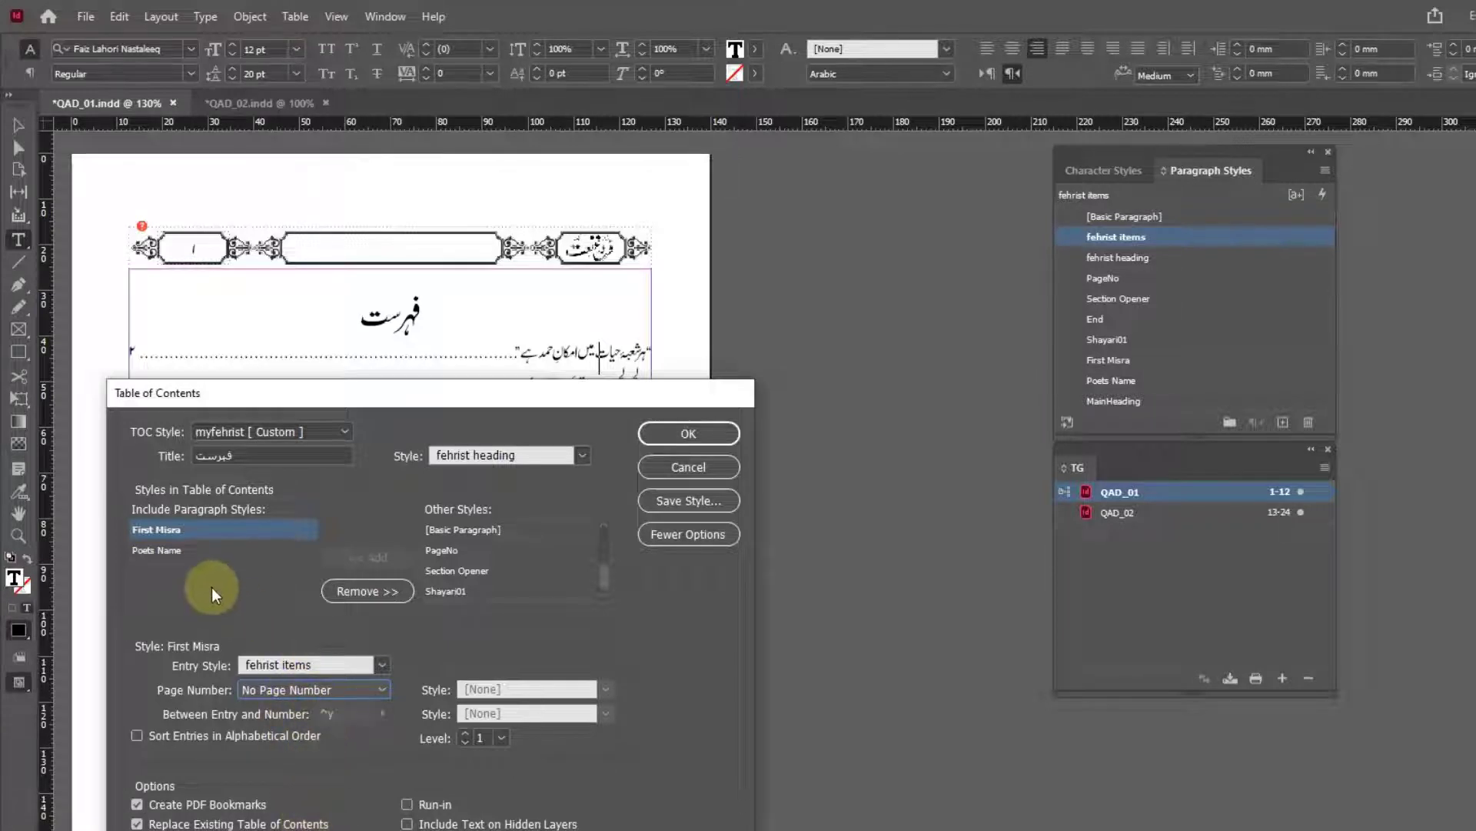
For the Poets Name entries, use a right indent tab (^y) between entry and page number.
left_click(166, 549)
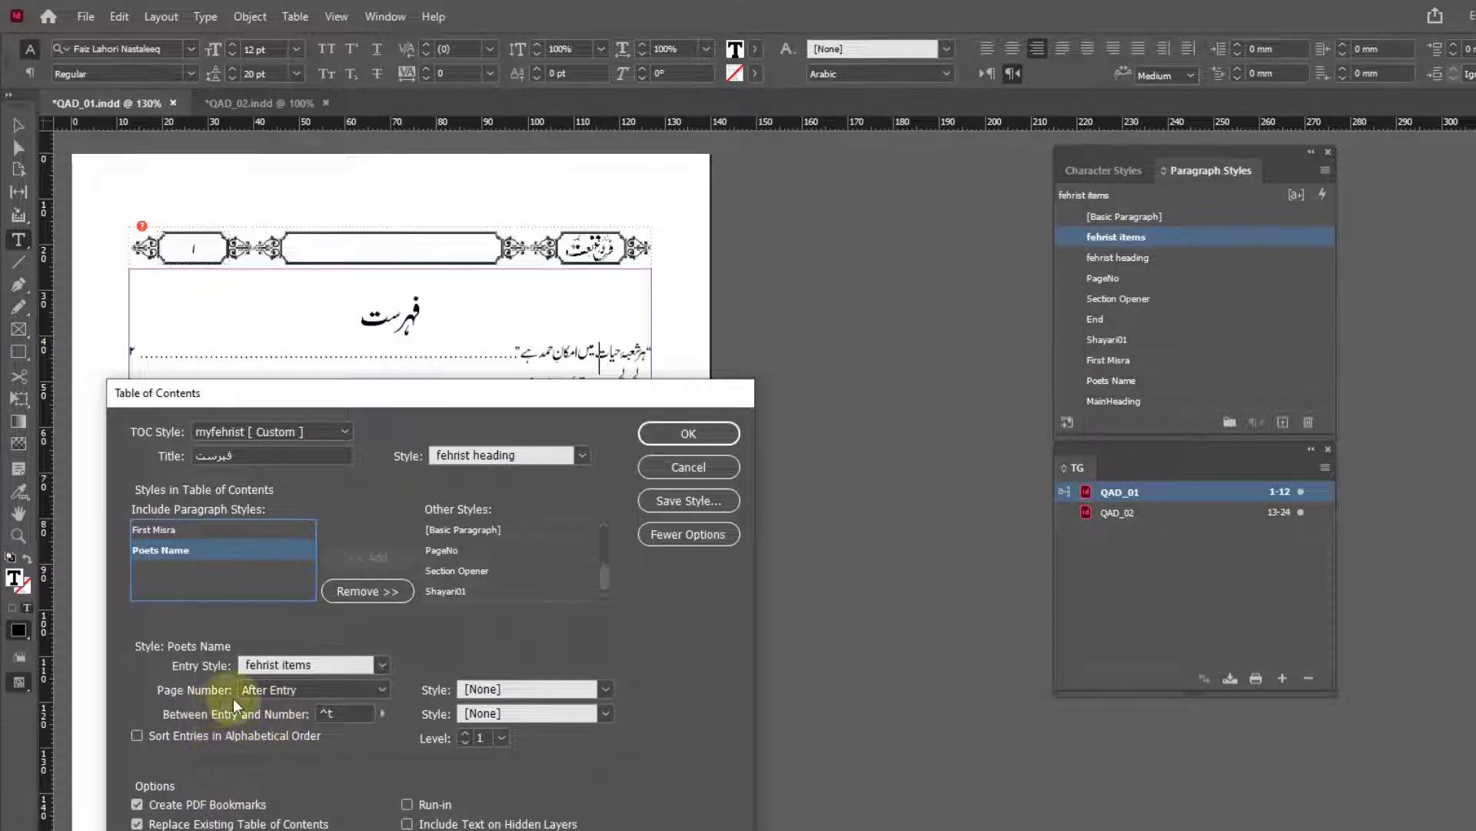
left_click(343, 716)
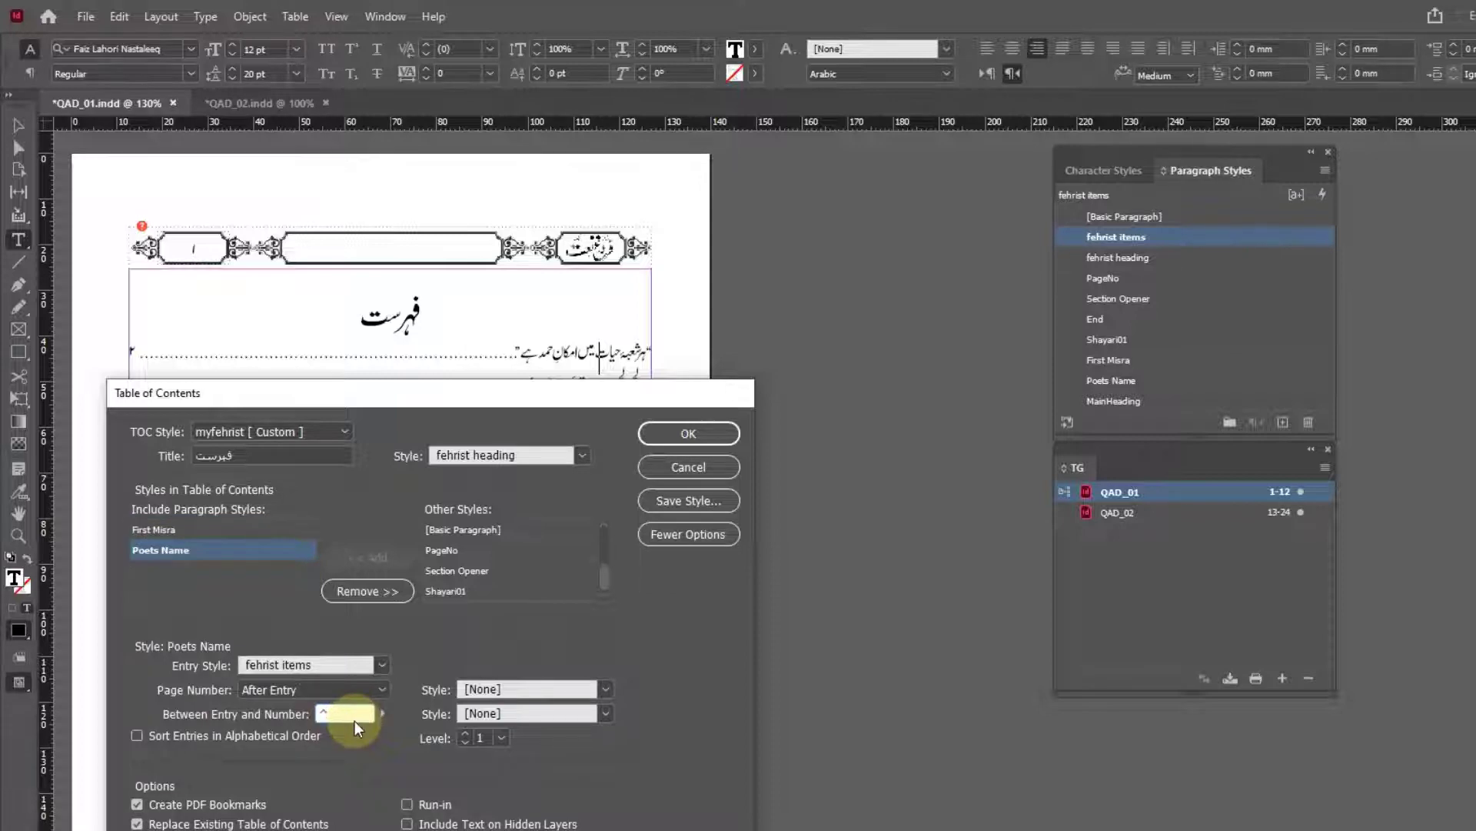
left_click(384, 715)
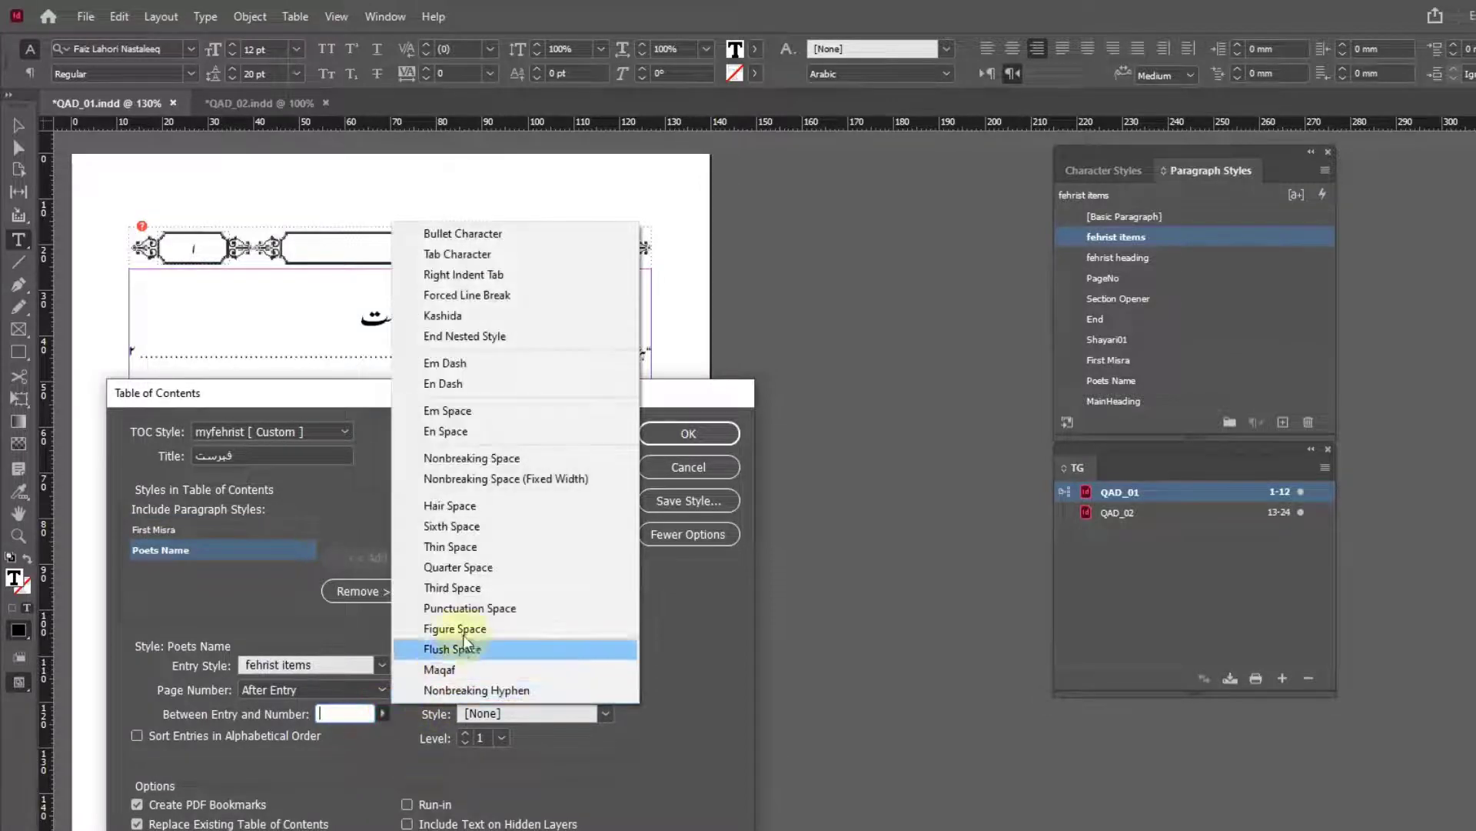
left_click(477, 275)
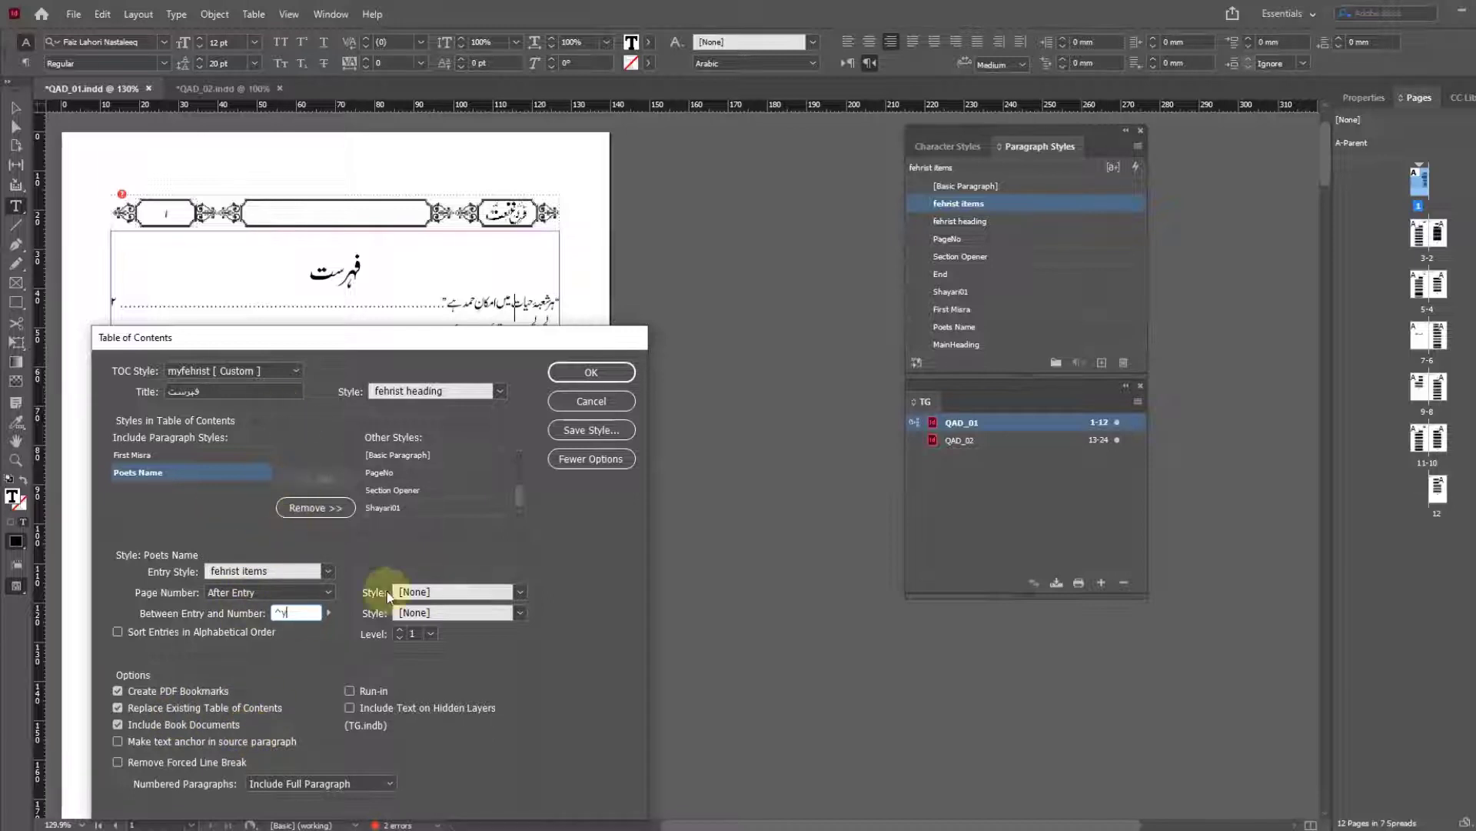
Save the changed settings over the myfehrist TOC style and regenerate the contents list with the poets' names.
left_click(590, 433)
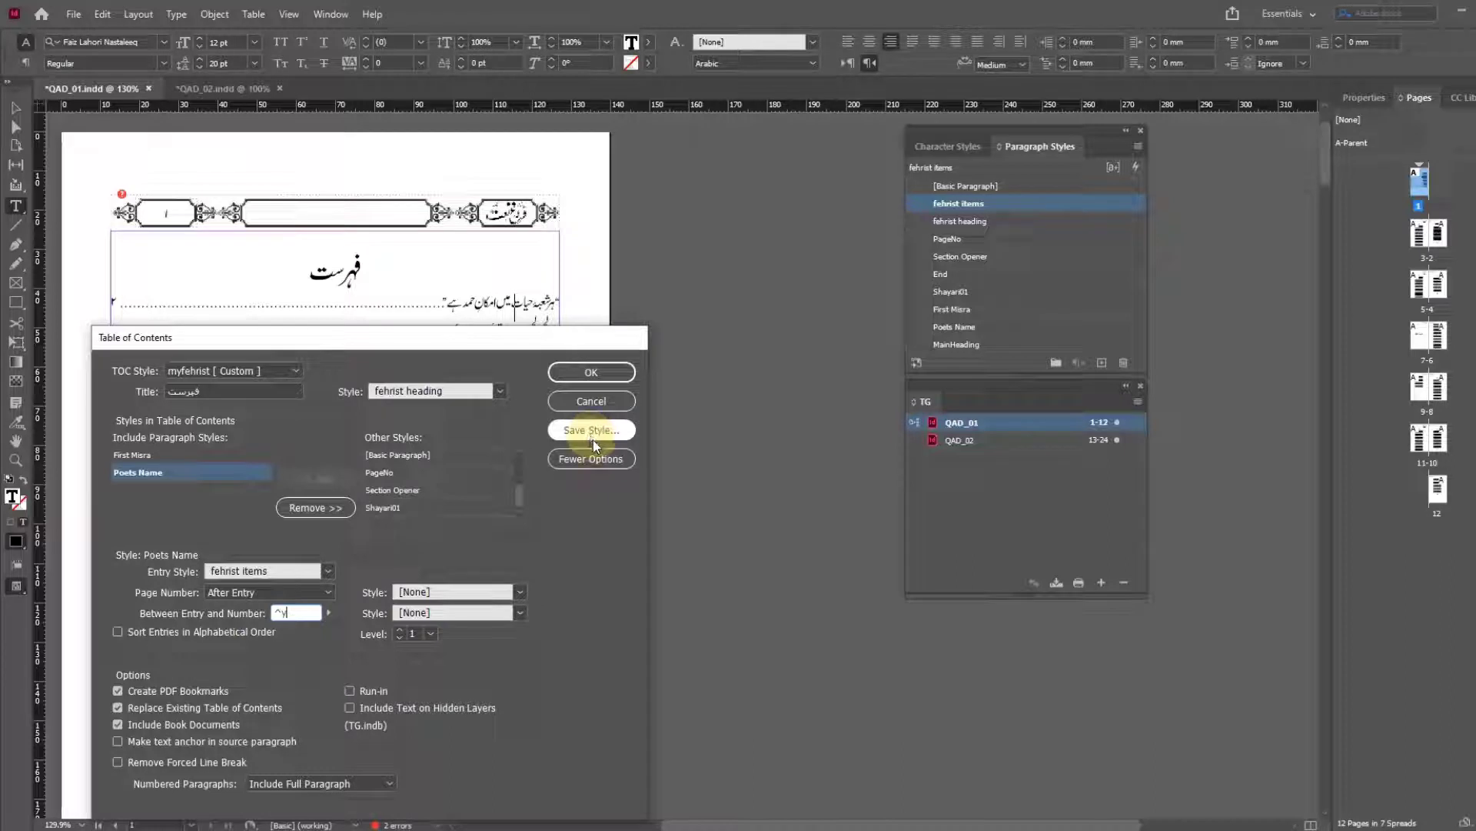
left_click(602, 435)
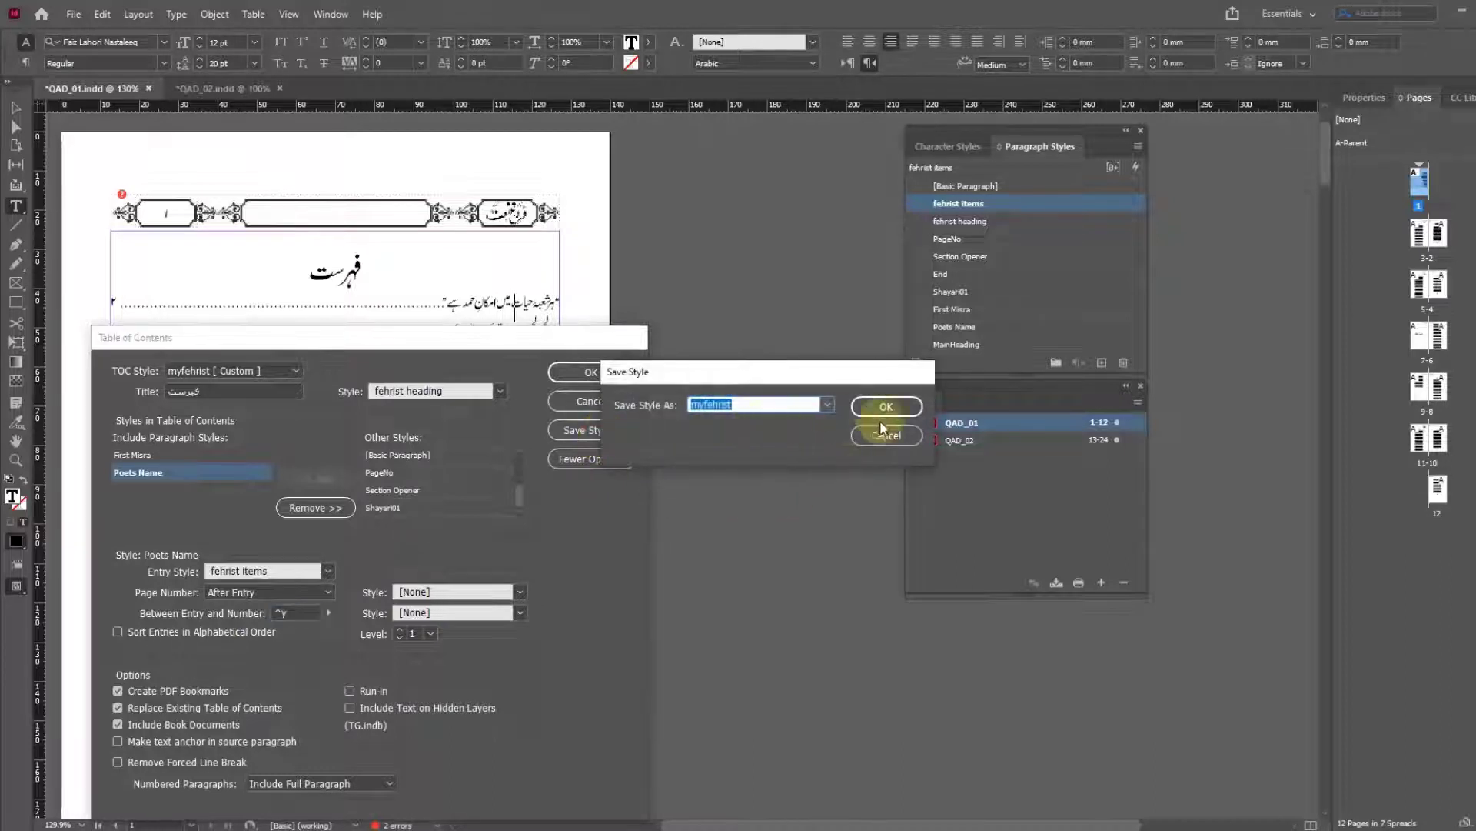
left_click(877, 409)
left_click(830, 443)
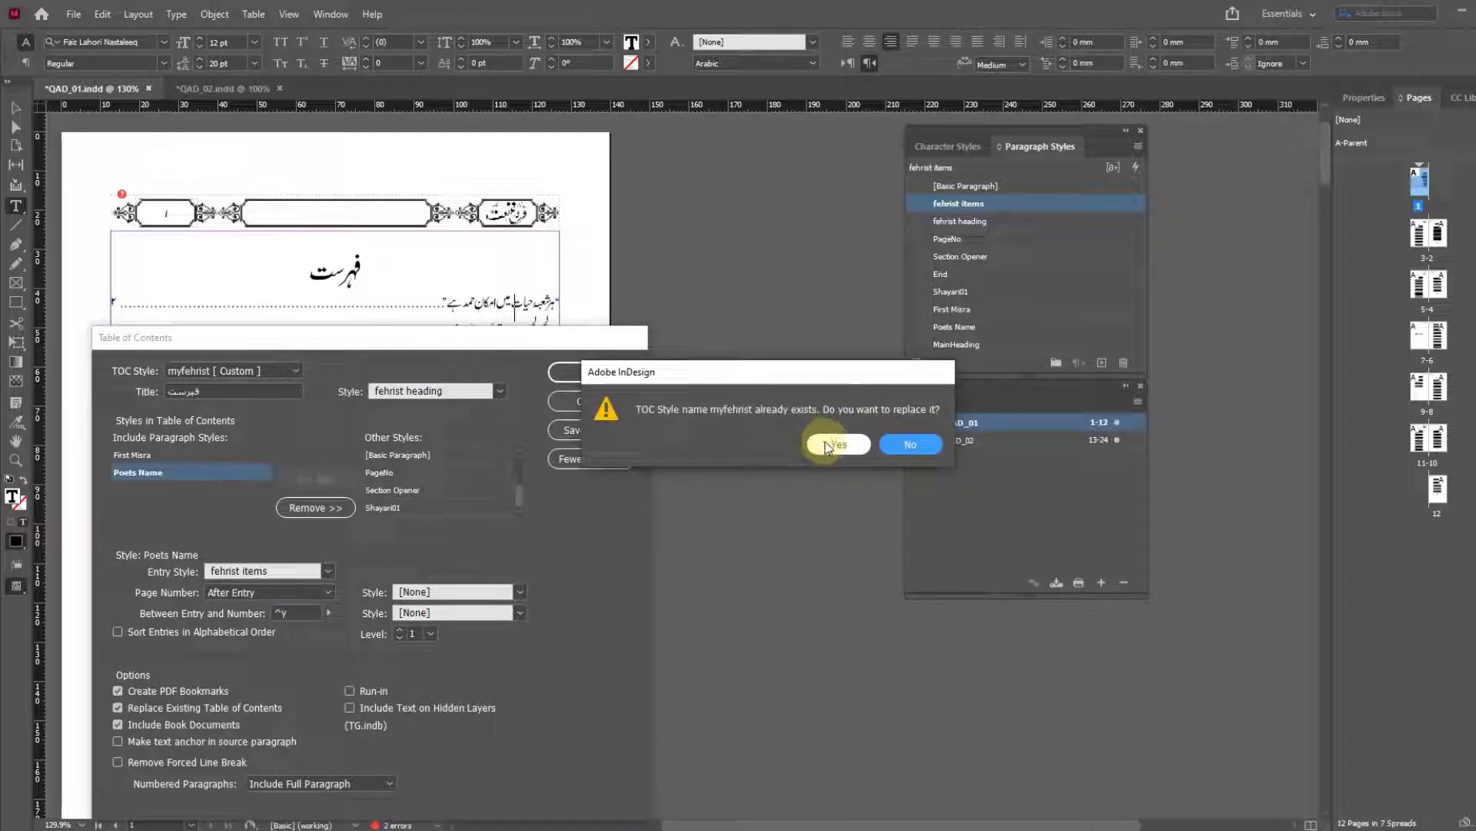
left_click_drag(517, 343, 511, 191)
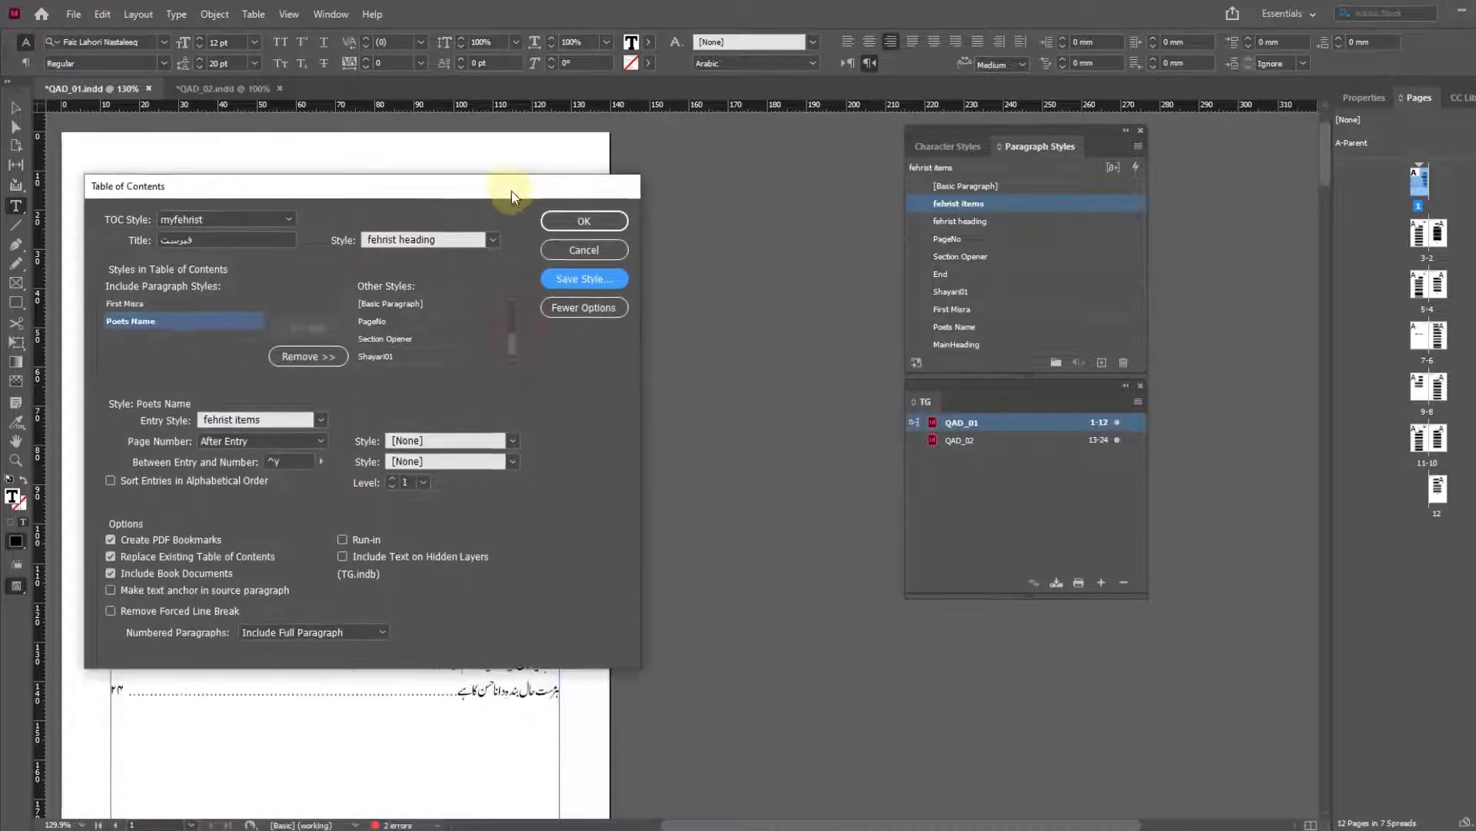
left_click(571, 223)
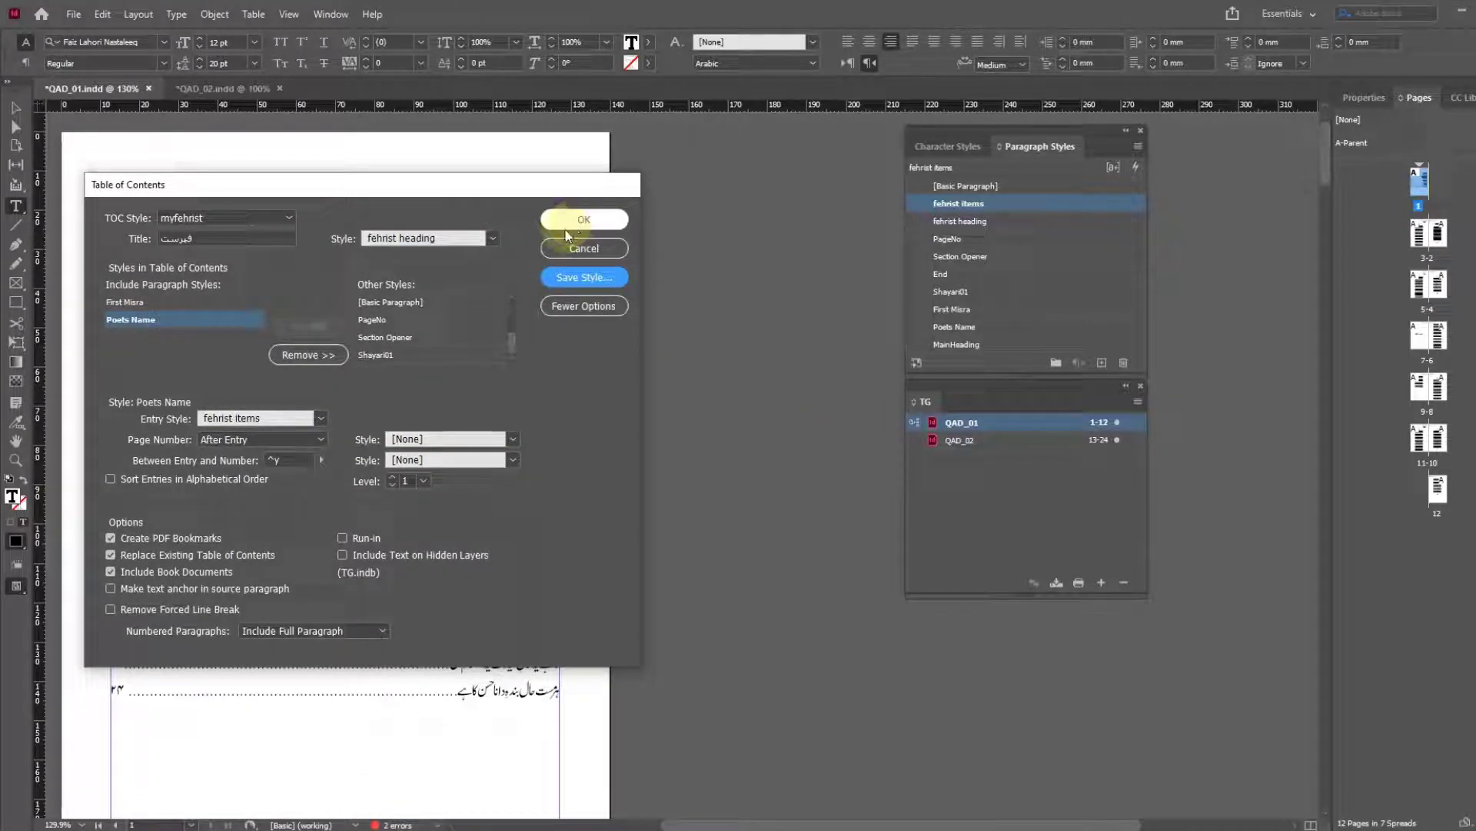
left_click(581, 222)
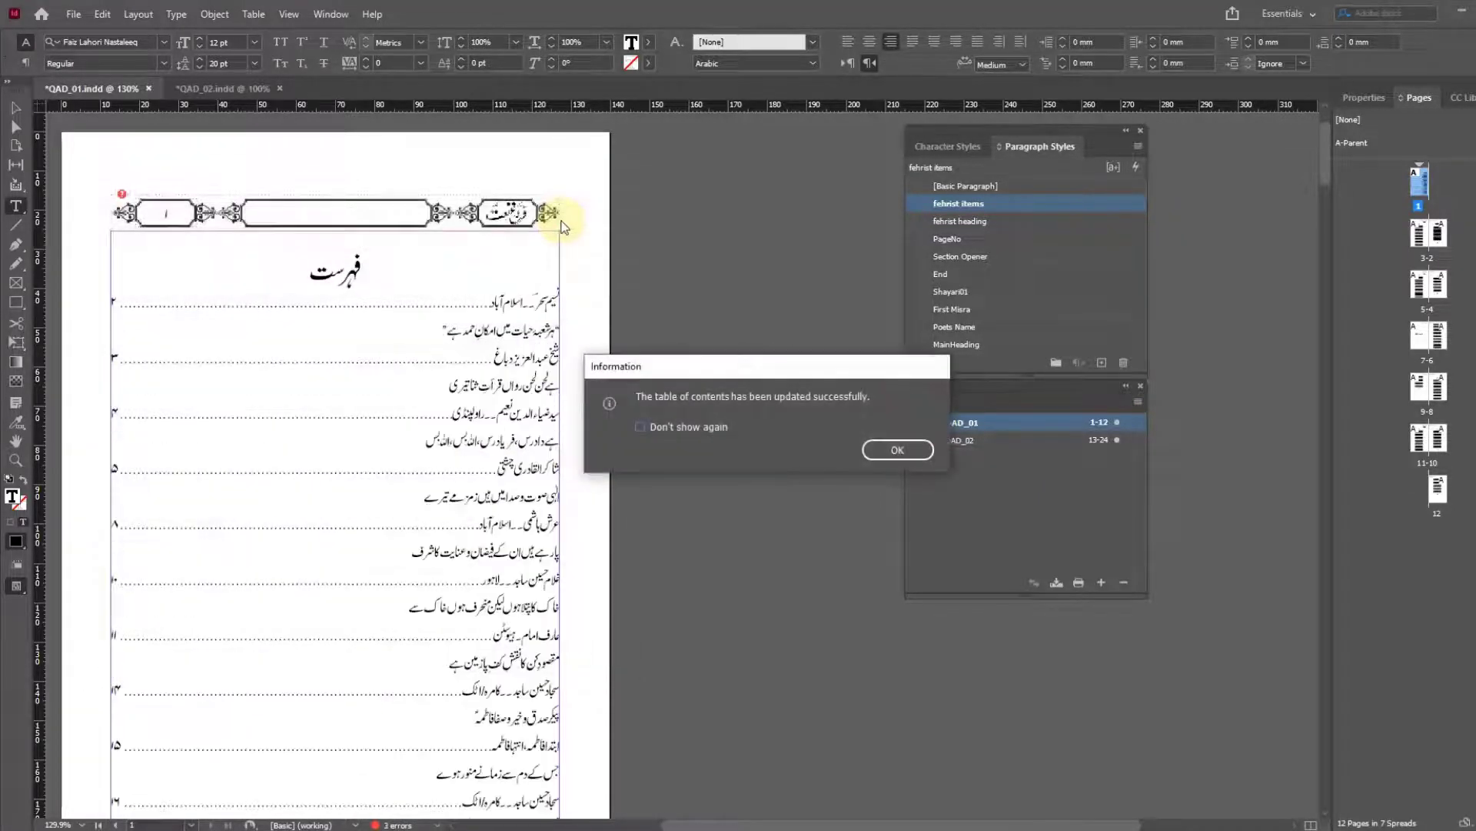
left_click(884, 450)
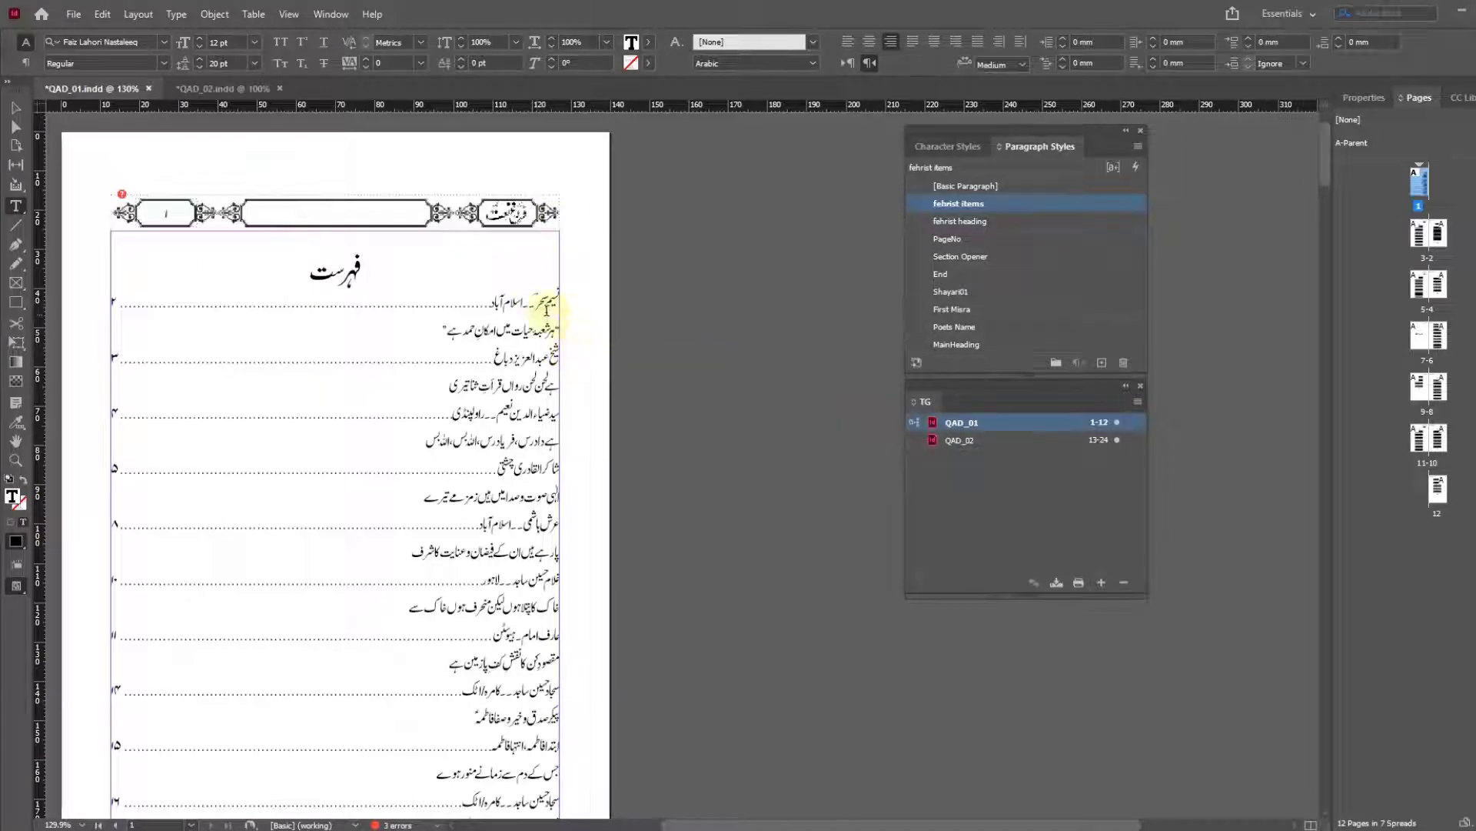
Examine the regenerated contents list for the order of poets' names and First Misra lines and whether it fits on page 1.
left_click_drag(513, 306, 550, 308)
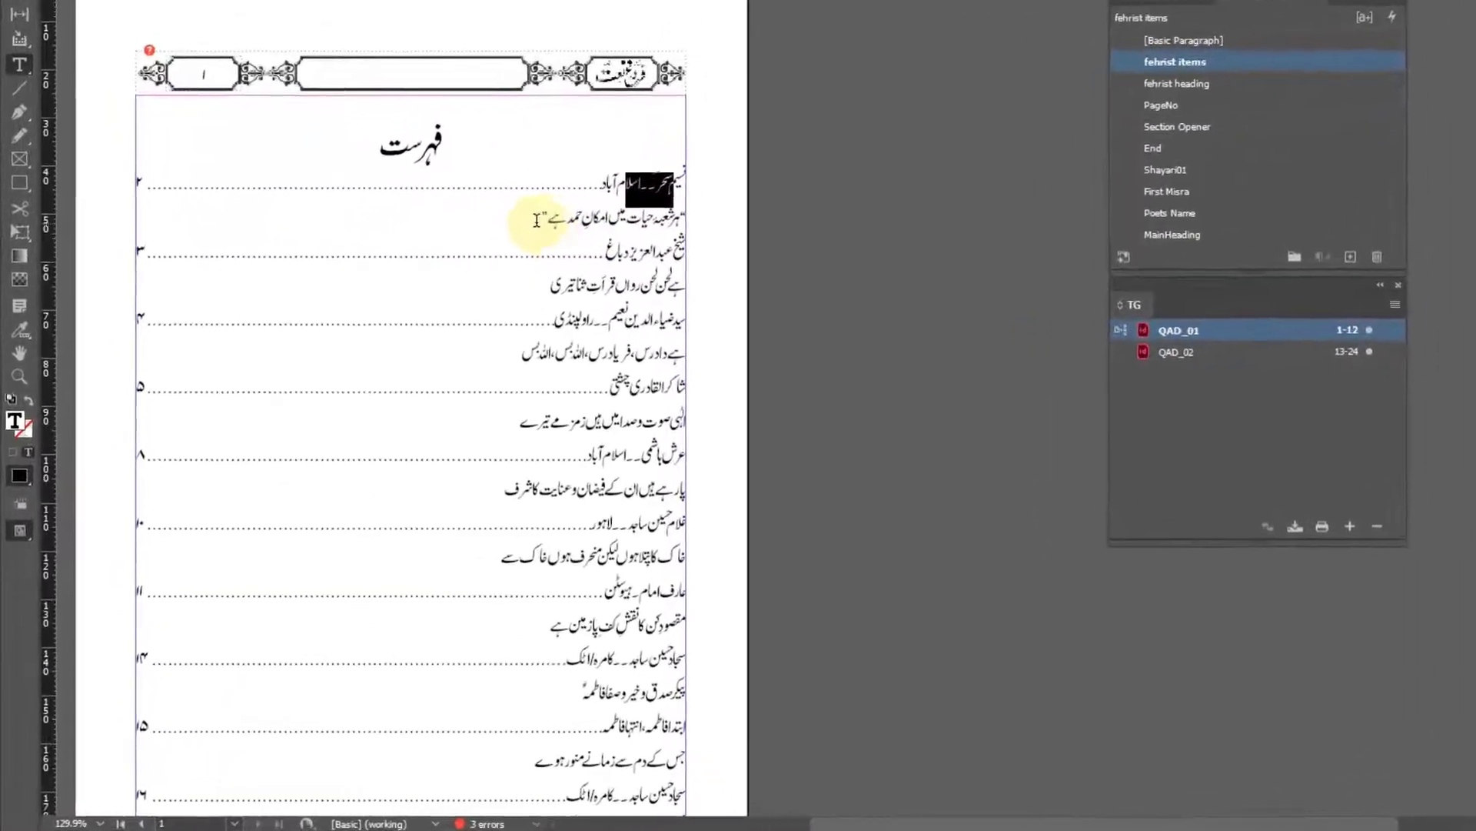
left_click_drag(445, 331, 553, 332)
left_click_drag(698, 208, 738, 220)
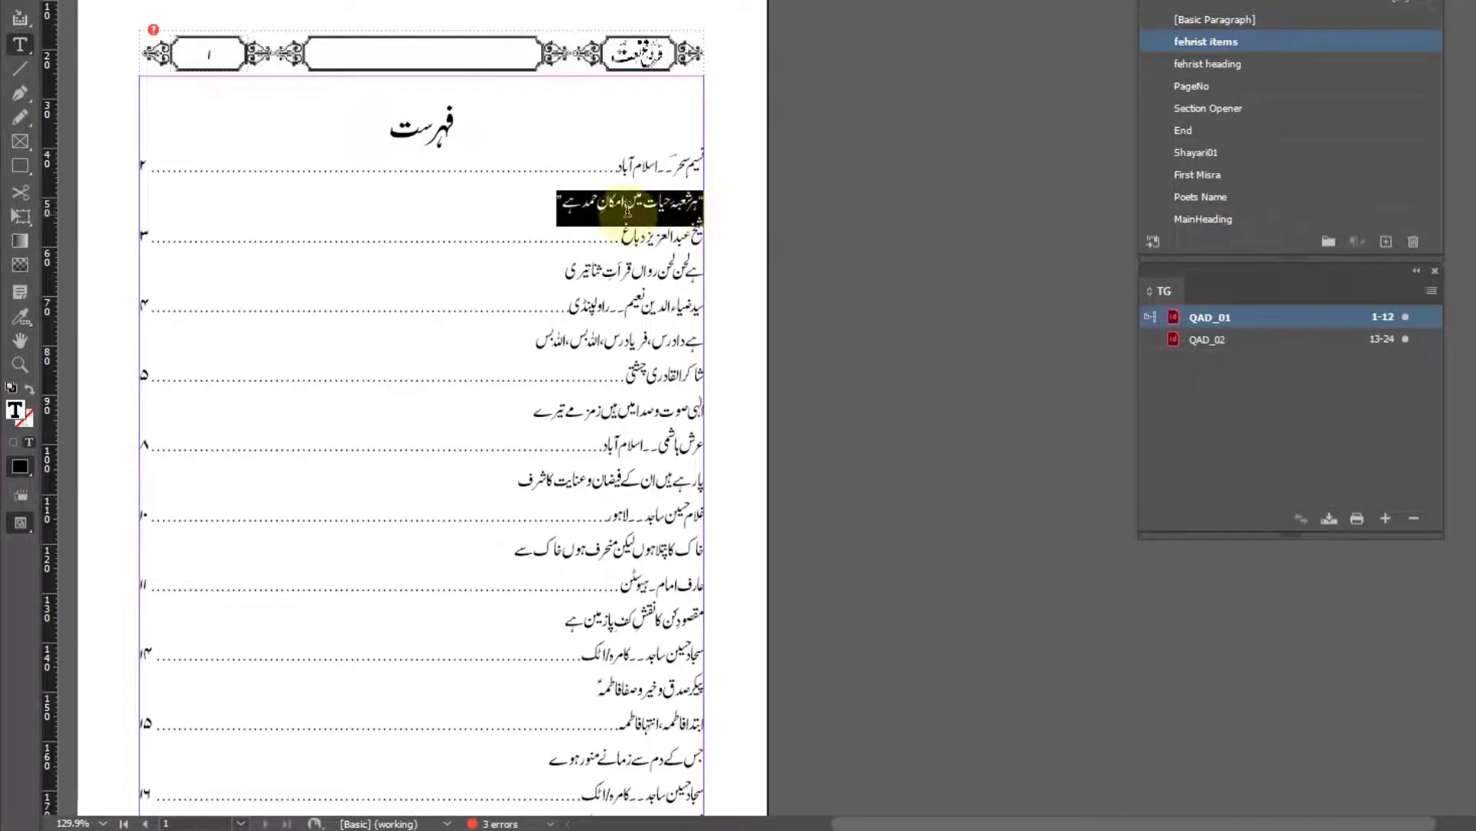
left_click_drag(561, 271, 709, 274)
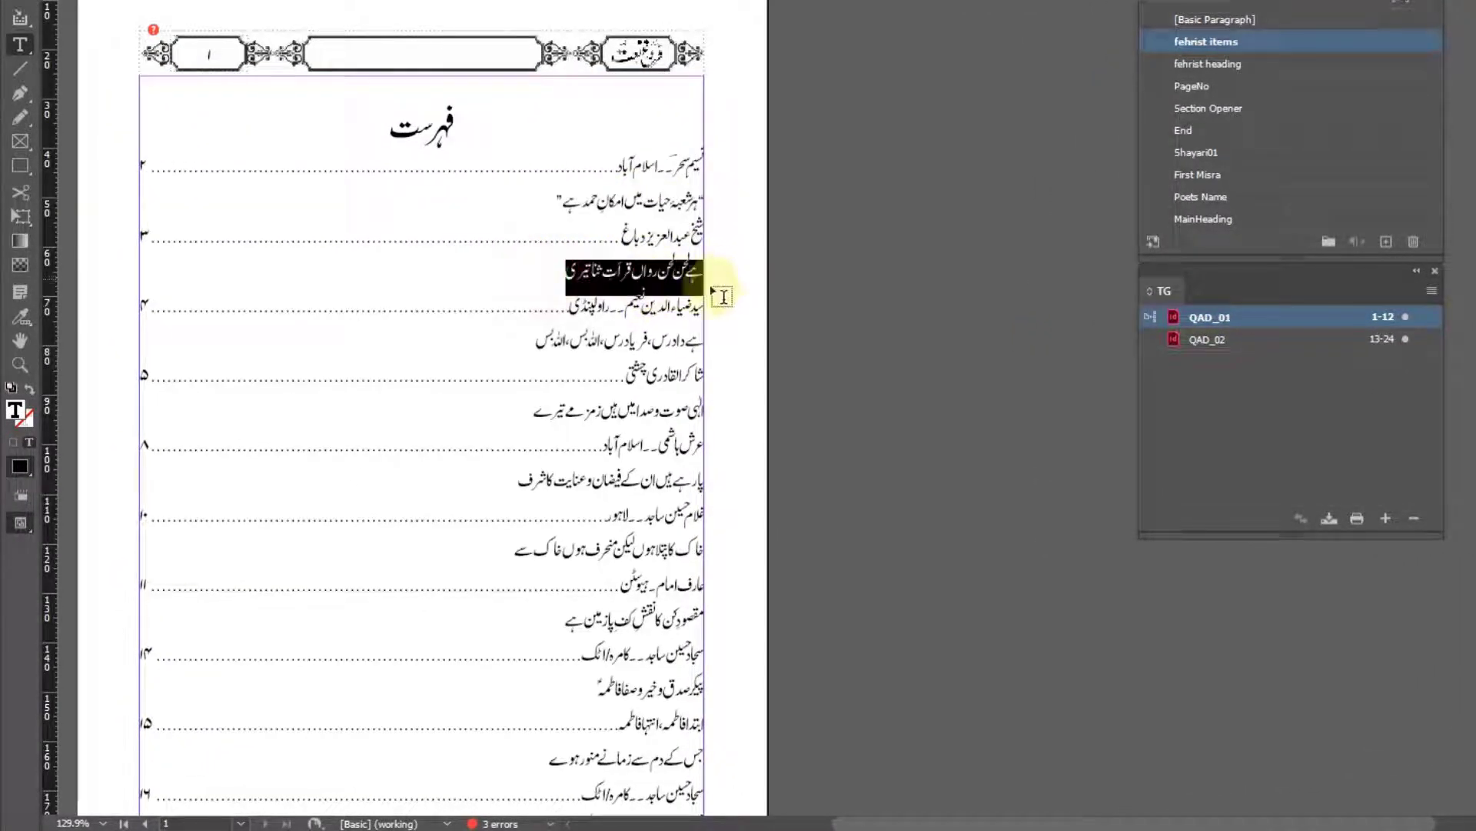
scroll(584, 300, "down", 4)
scroll(580, 300, "down", 7)
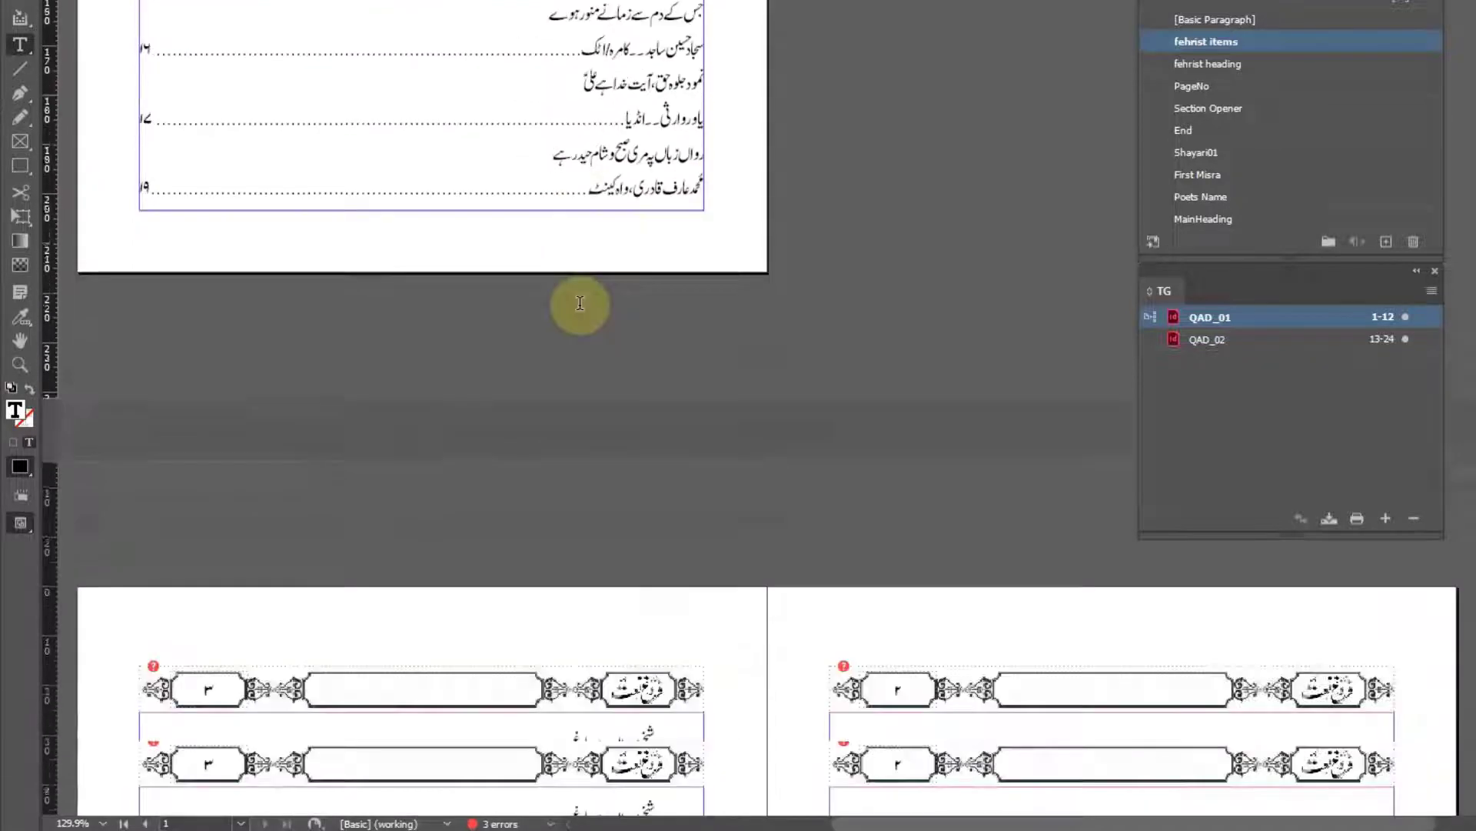
scroll(584, 306, "up", 6)
scroll(570, 294, "up", 5)
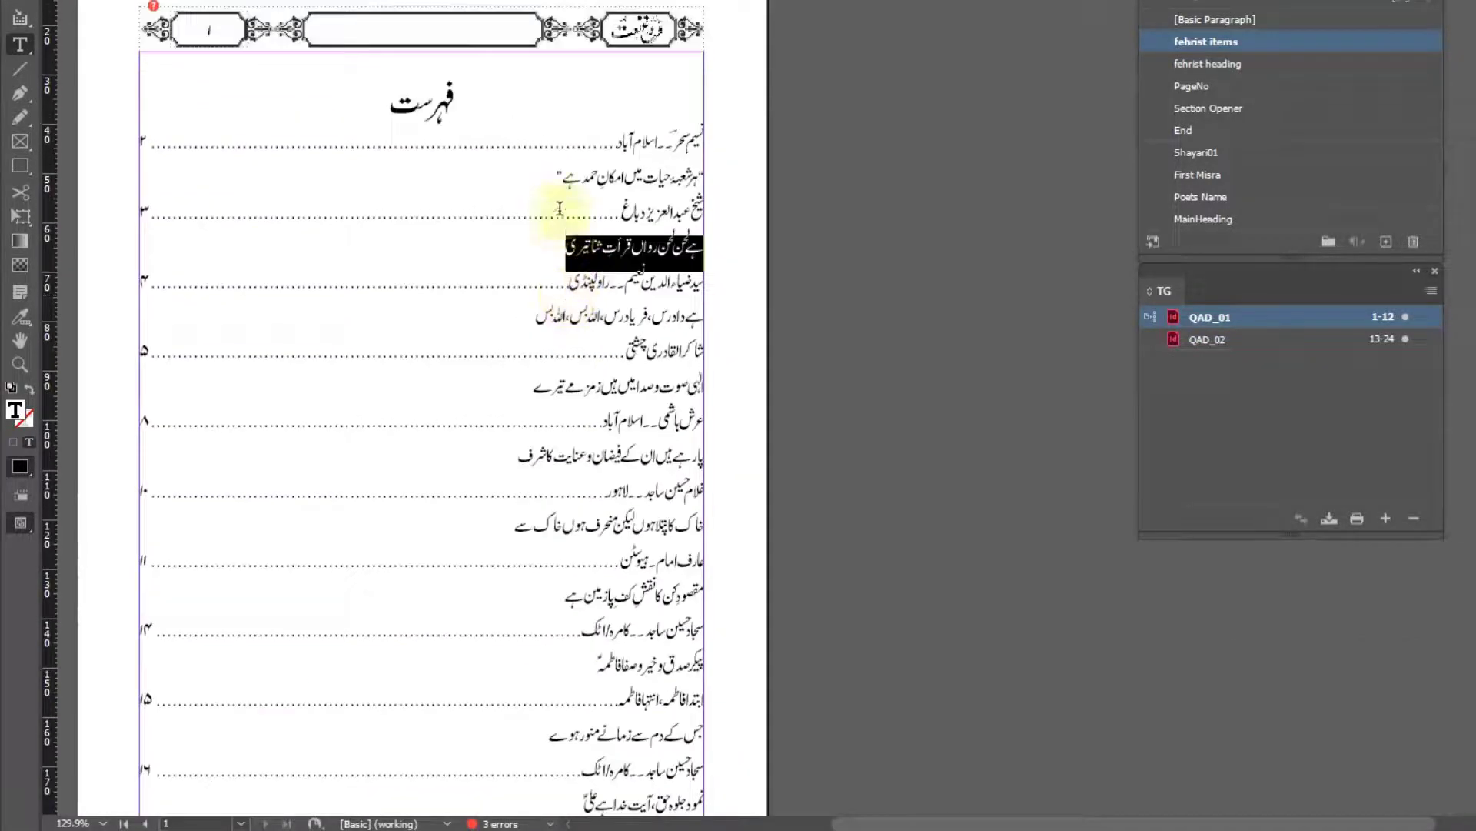
left_click(567, 149)
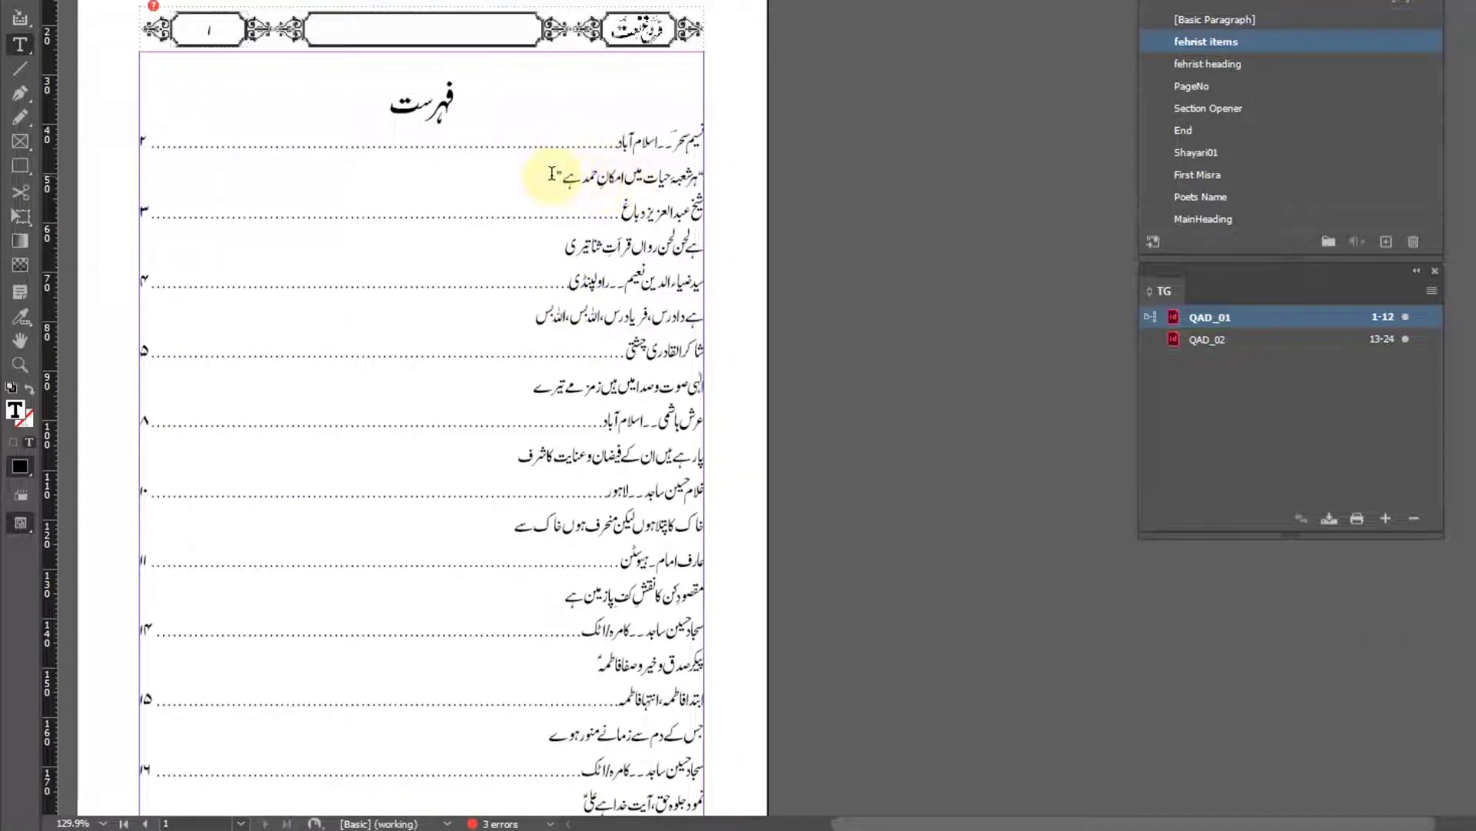
left_click_drag(544, 176, 701, 177)
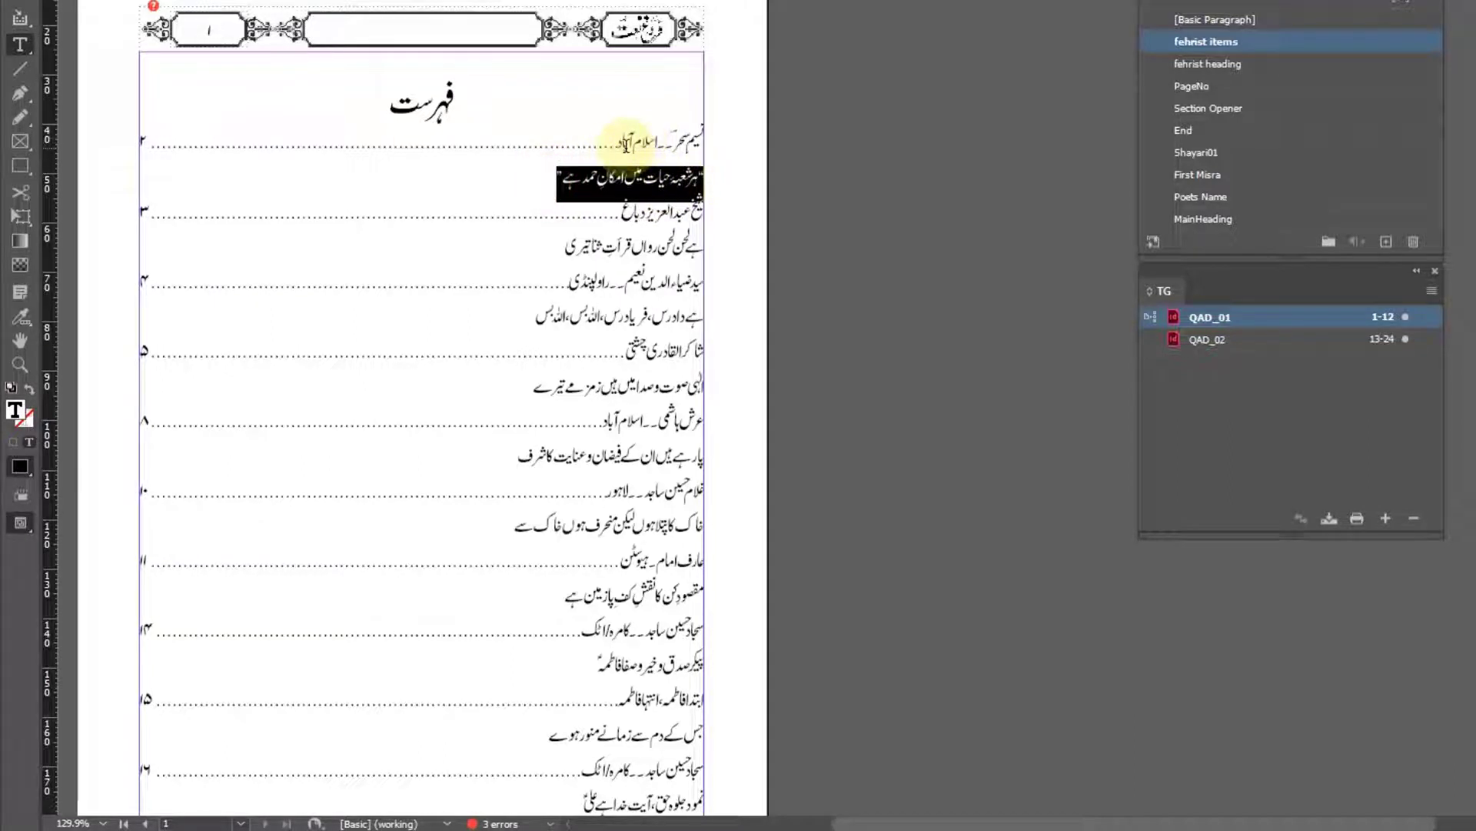
left_click(533, 170)
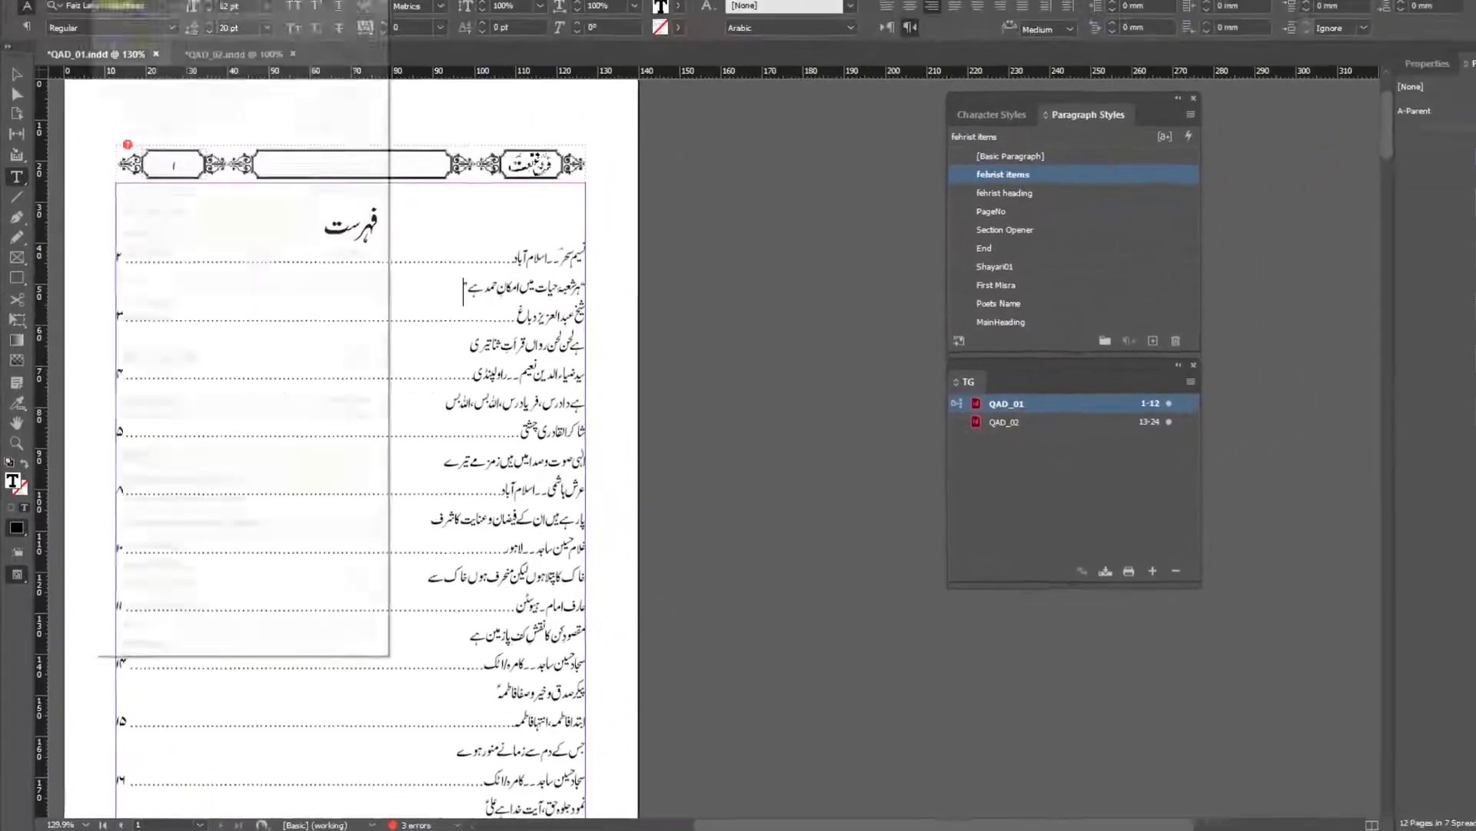
Set up a GREP find-and-replace with the find pattern .+~y\d+ to match an entry, its right indent tab and page number.
left_click(102, 14)
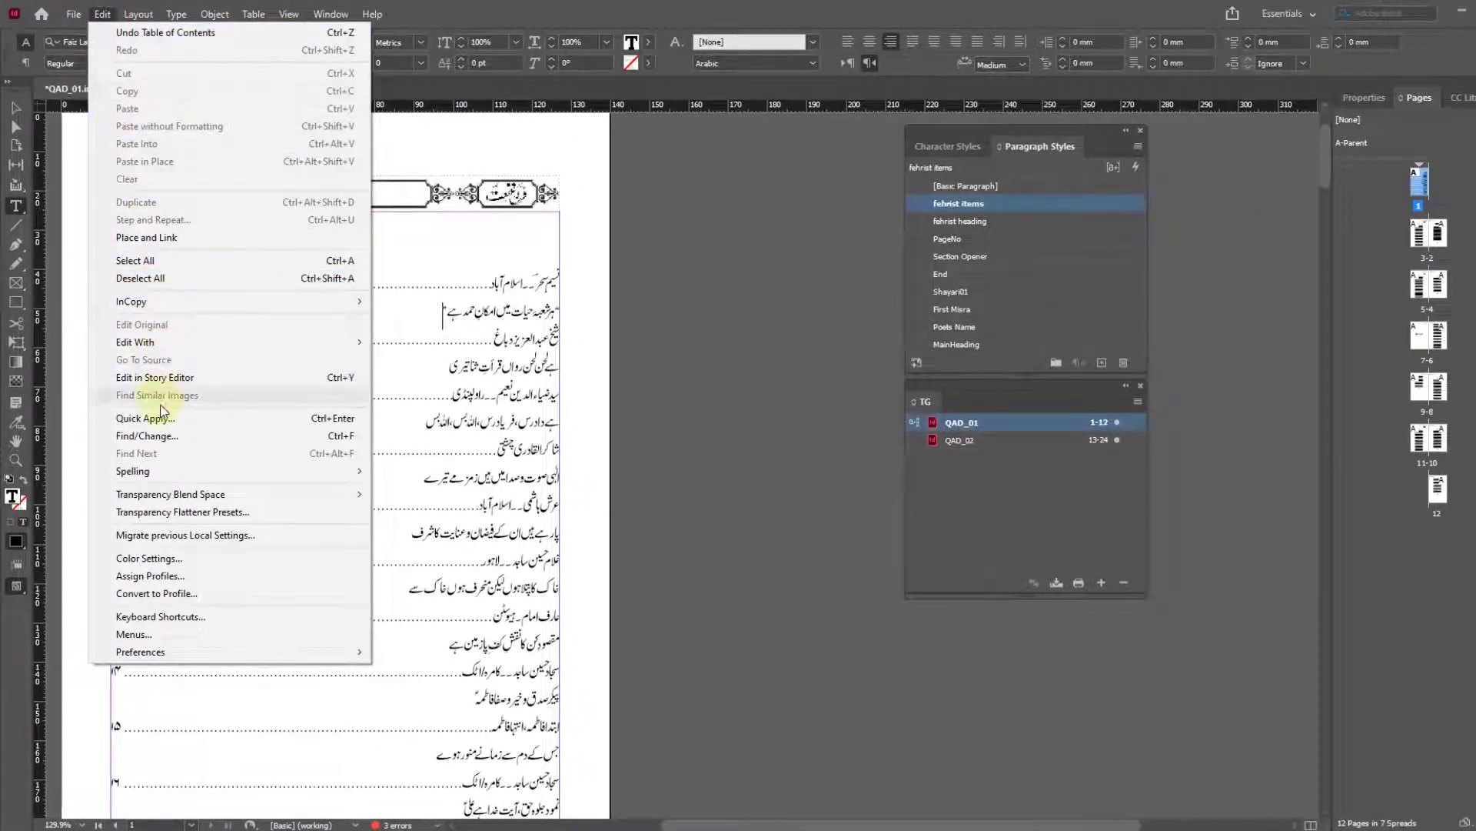
left_click(163, 437)
left_click(177, 294)
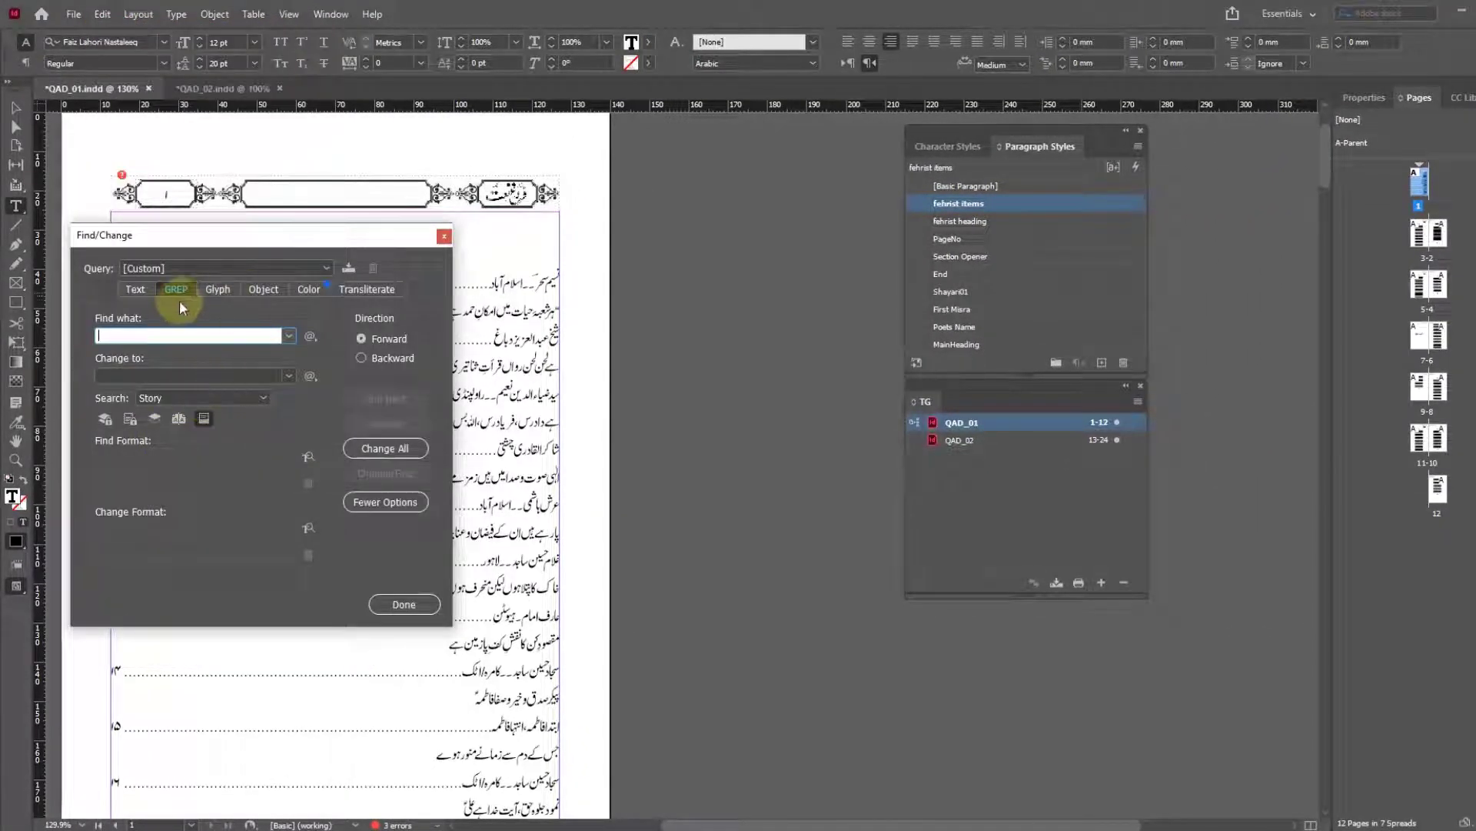
left_click_drag(236, 239, 309, 363)
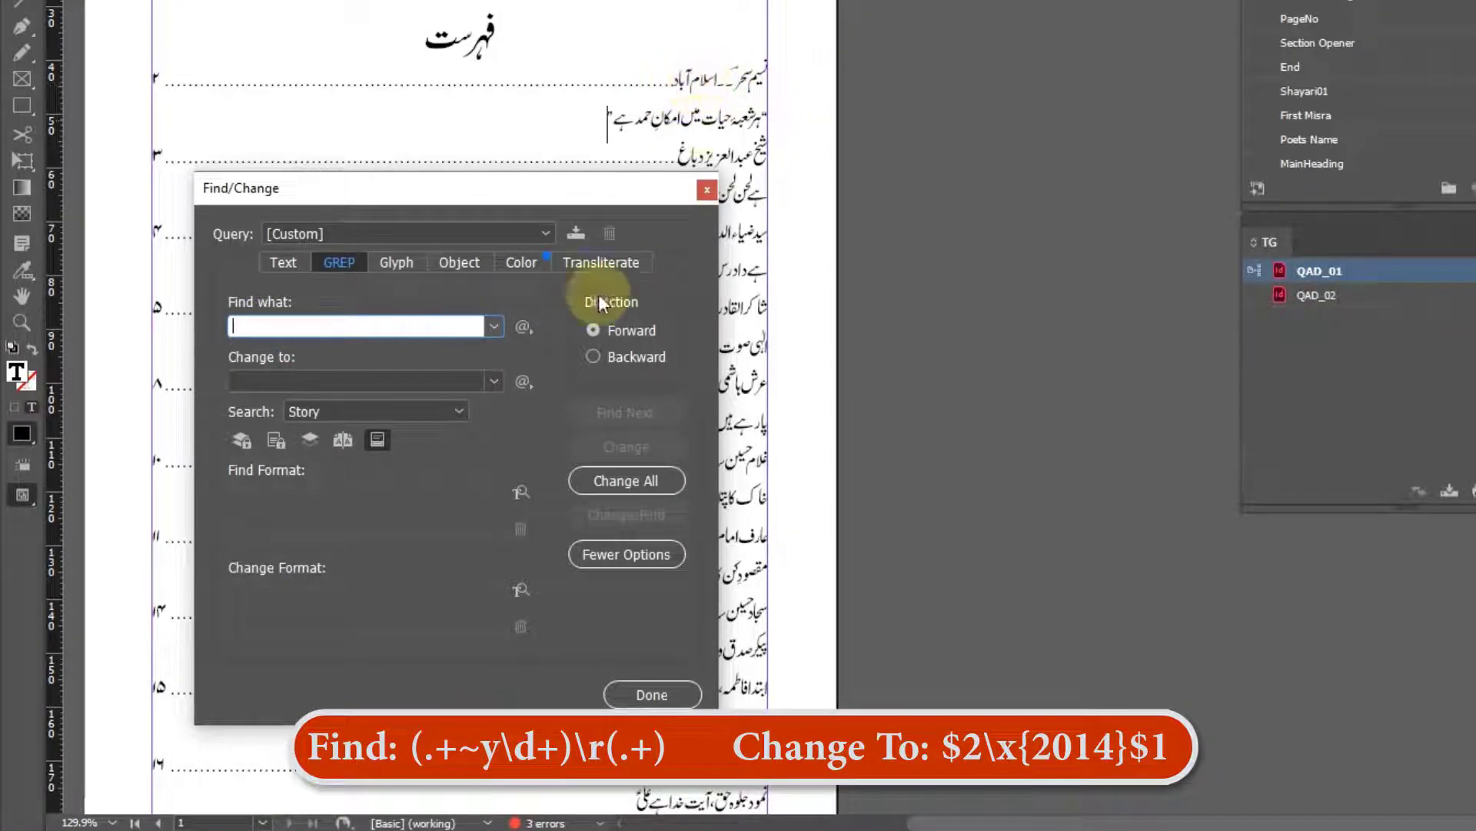
type("(")
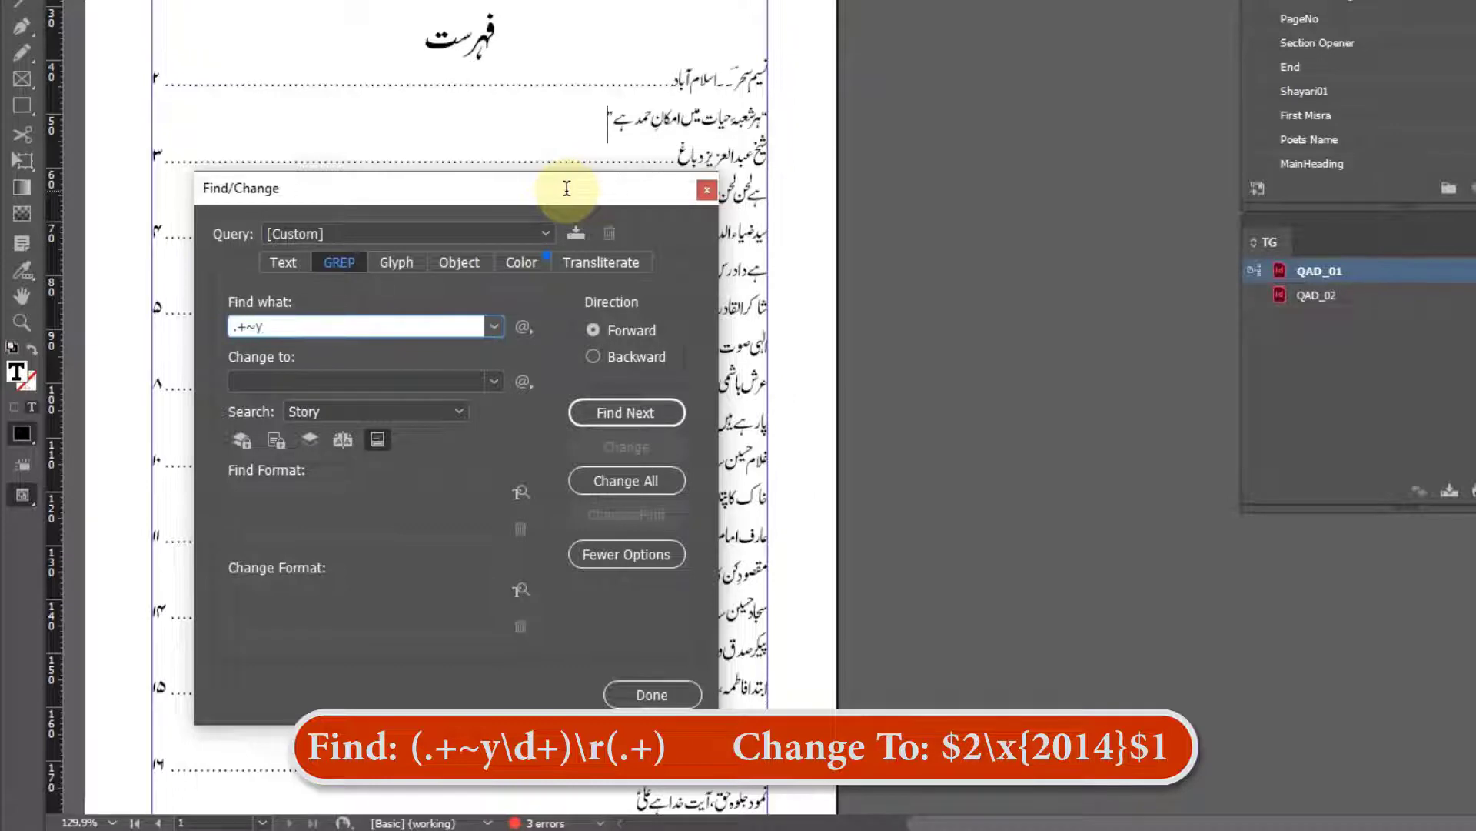
left_click(158, 77)
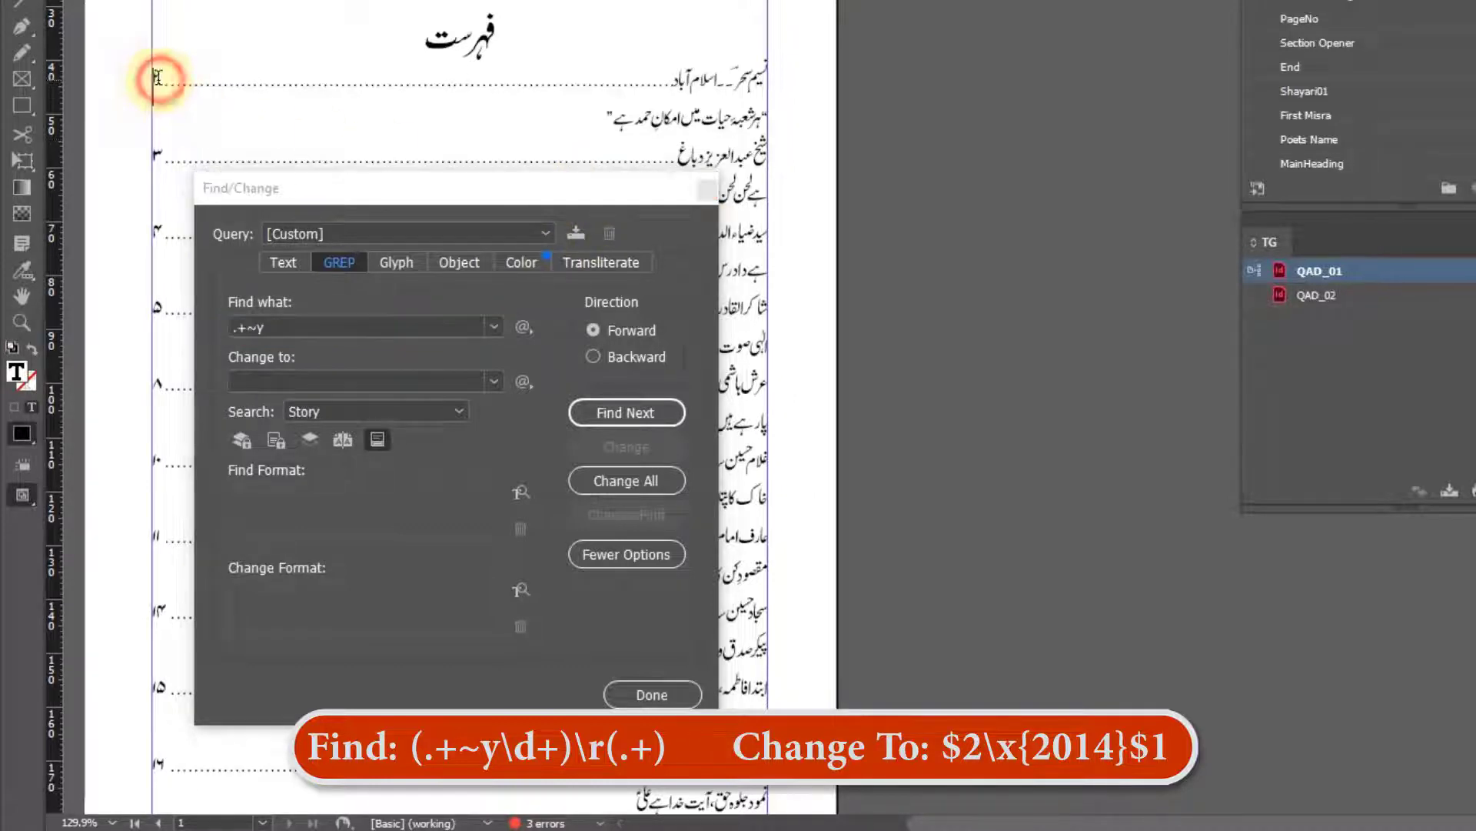
left_click(361, 326)
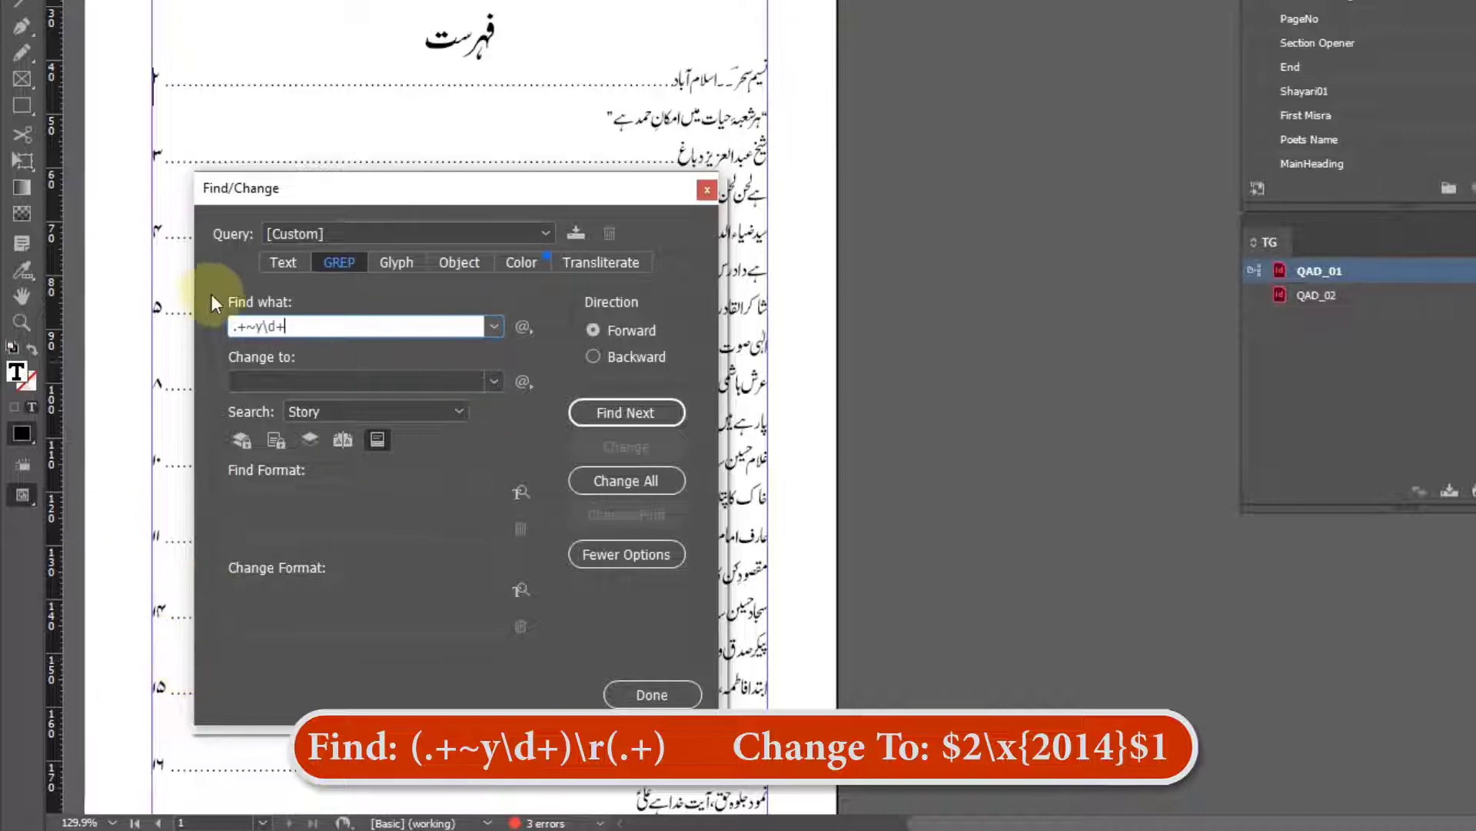
Group the find pattern in parentheses and add a paragraph return with a second group, giving (.+~y\d+)\r(.+).
key("Home")
type("(")
key("End")
type(")")
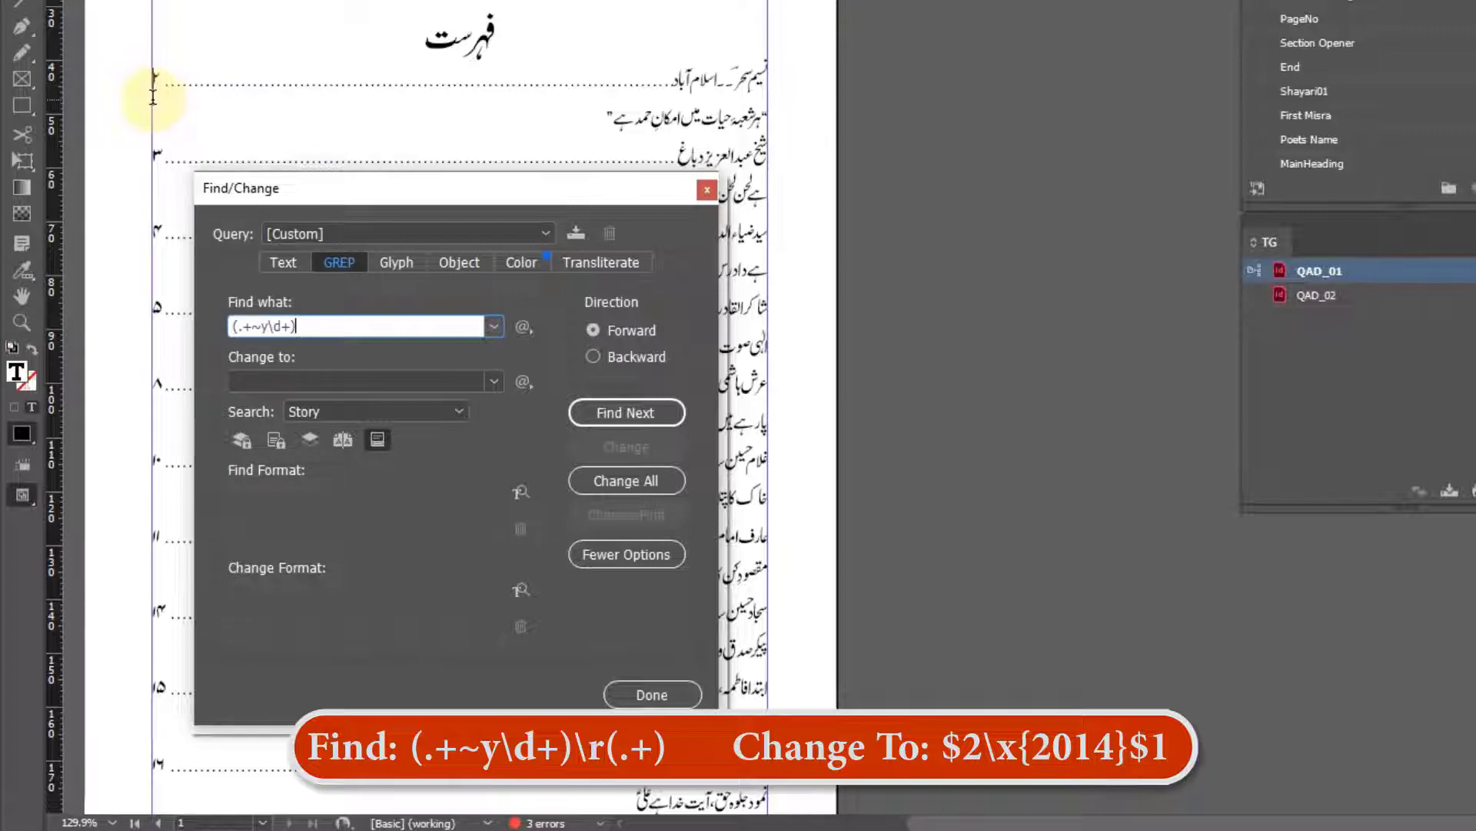
left_click(153, 93)
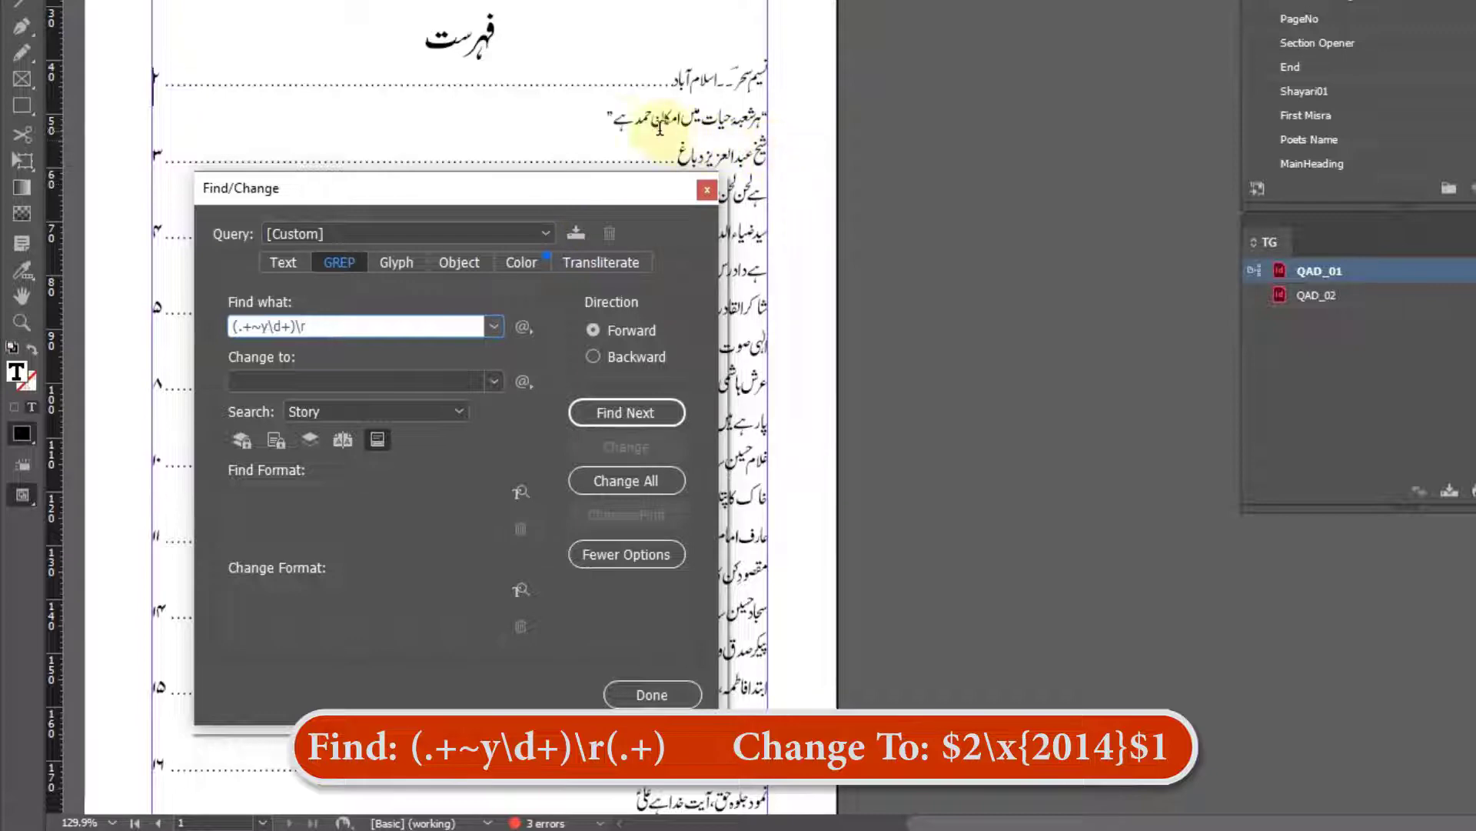
left_click_drag(613, 119, 788, 113)
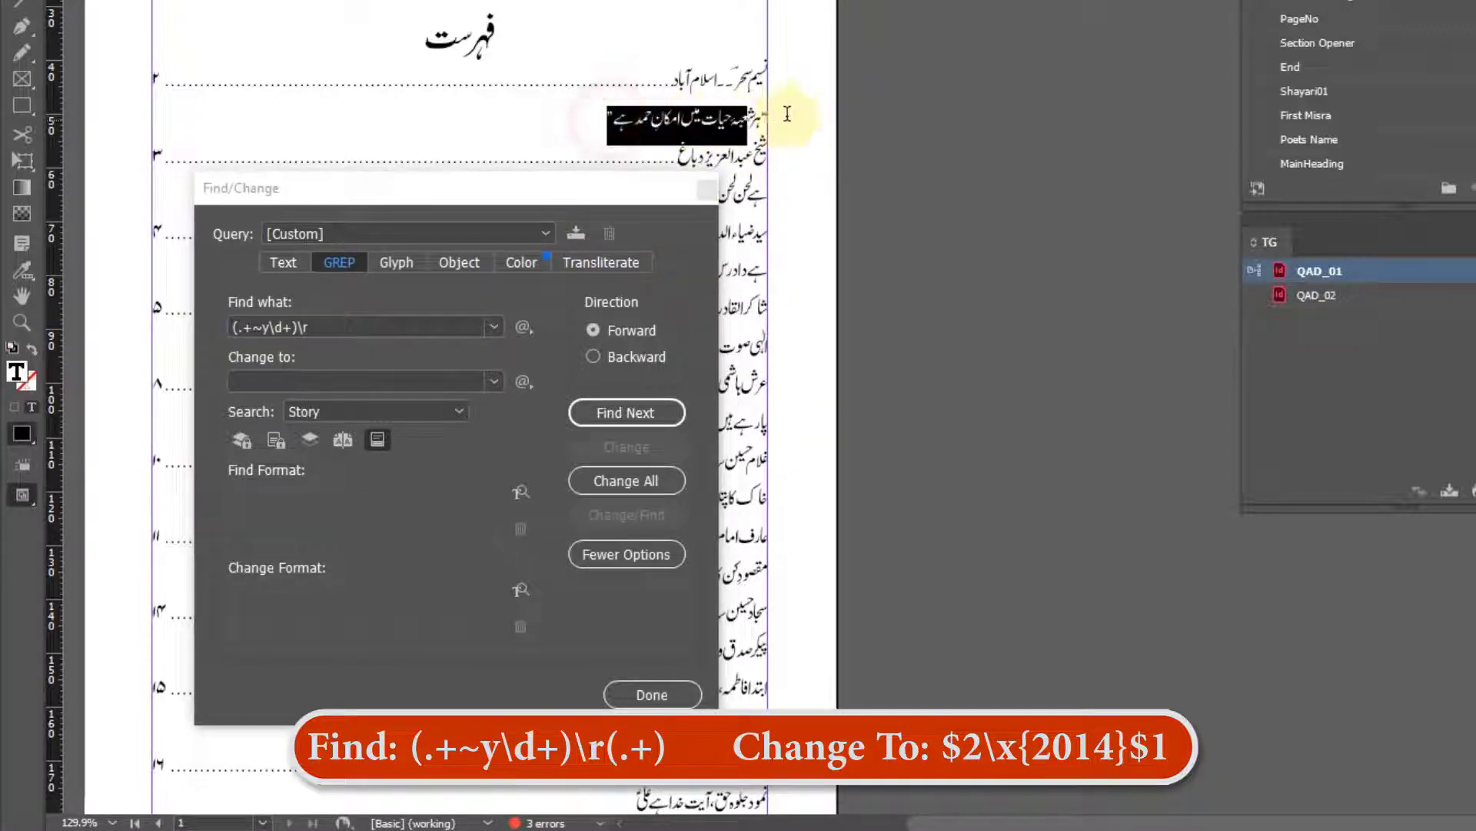
left_click(418, 326)
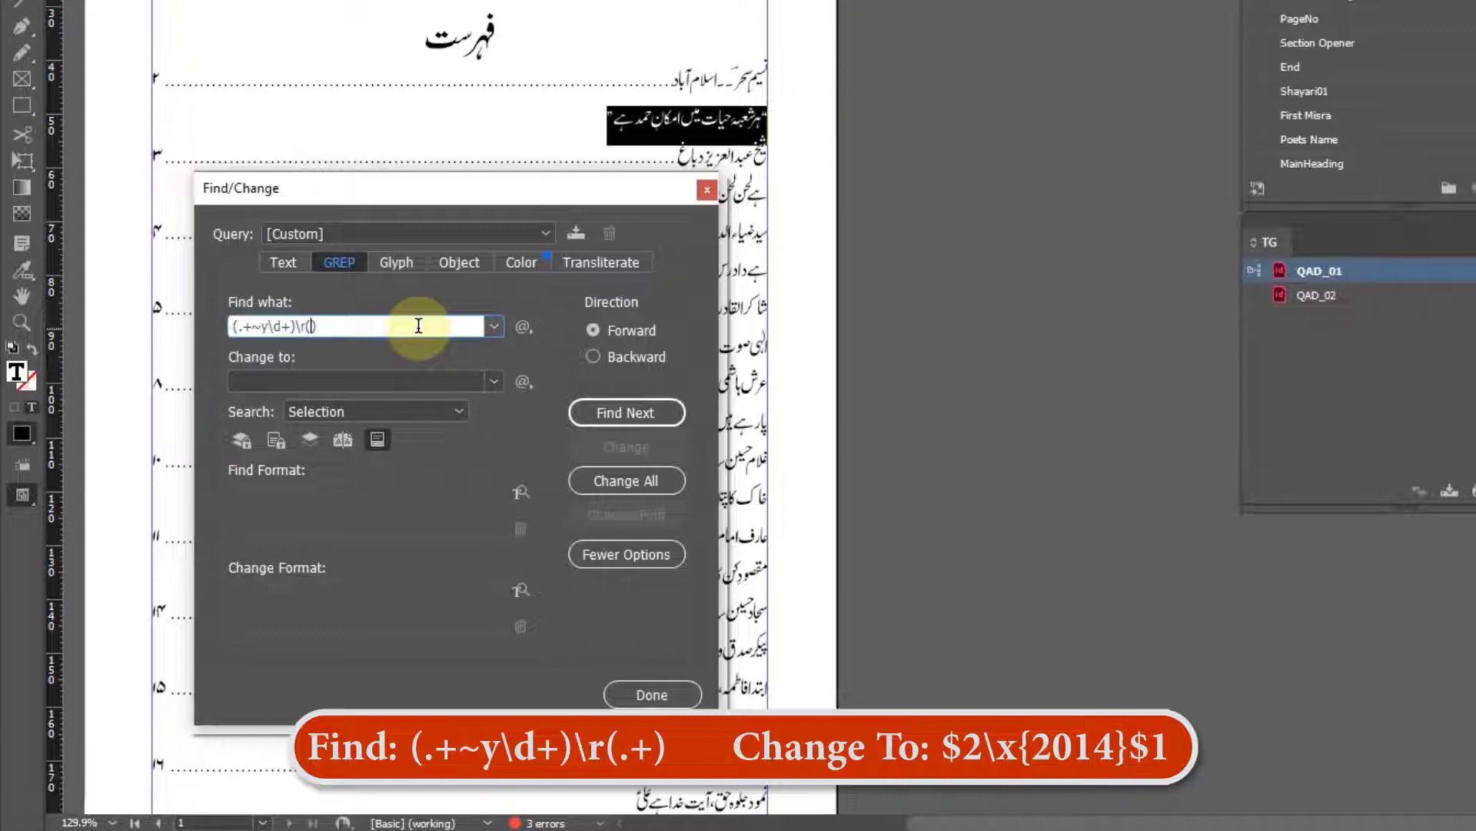
type(".+)")
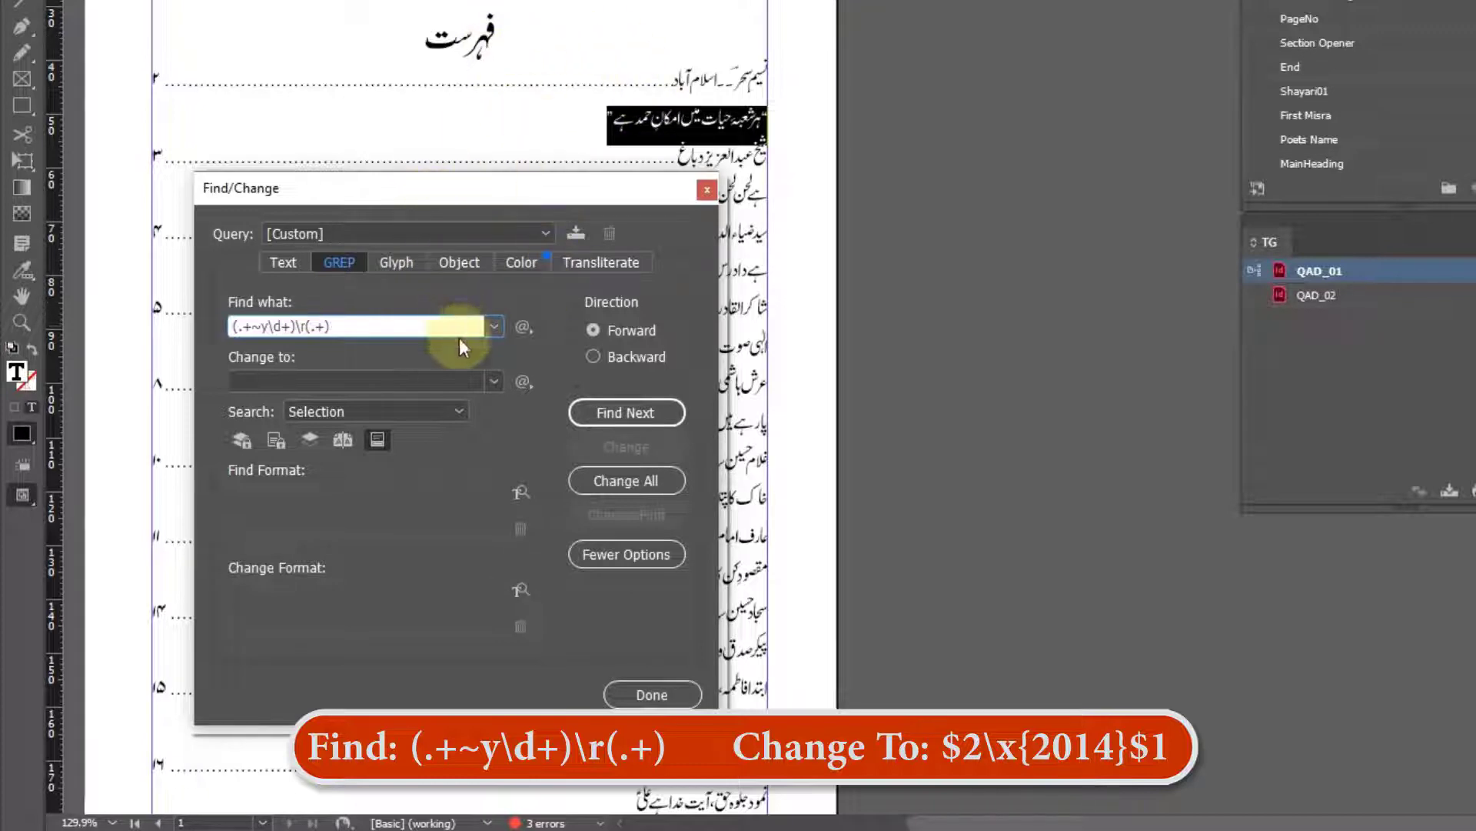
Place the text cursor in the contents heading and limit the search to the fehrist items paragraph style.
left_click(389, 40)
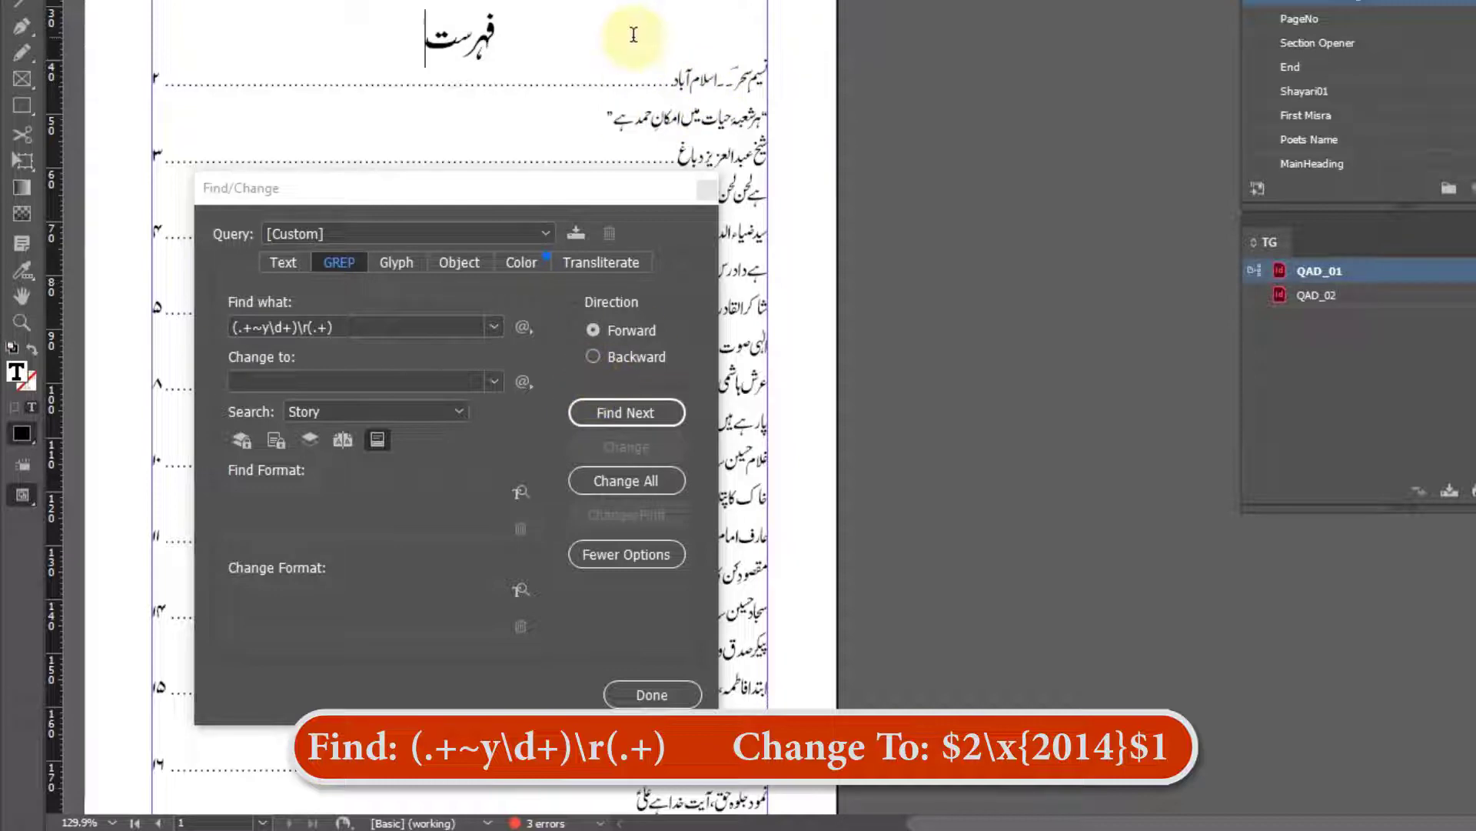
left_click(499, 36)
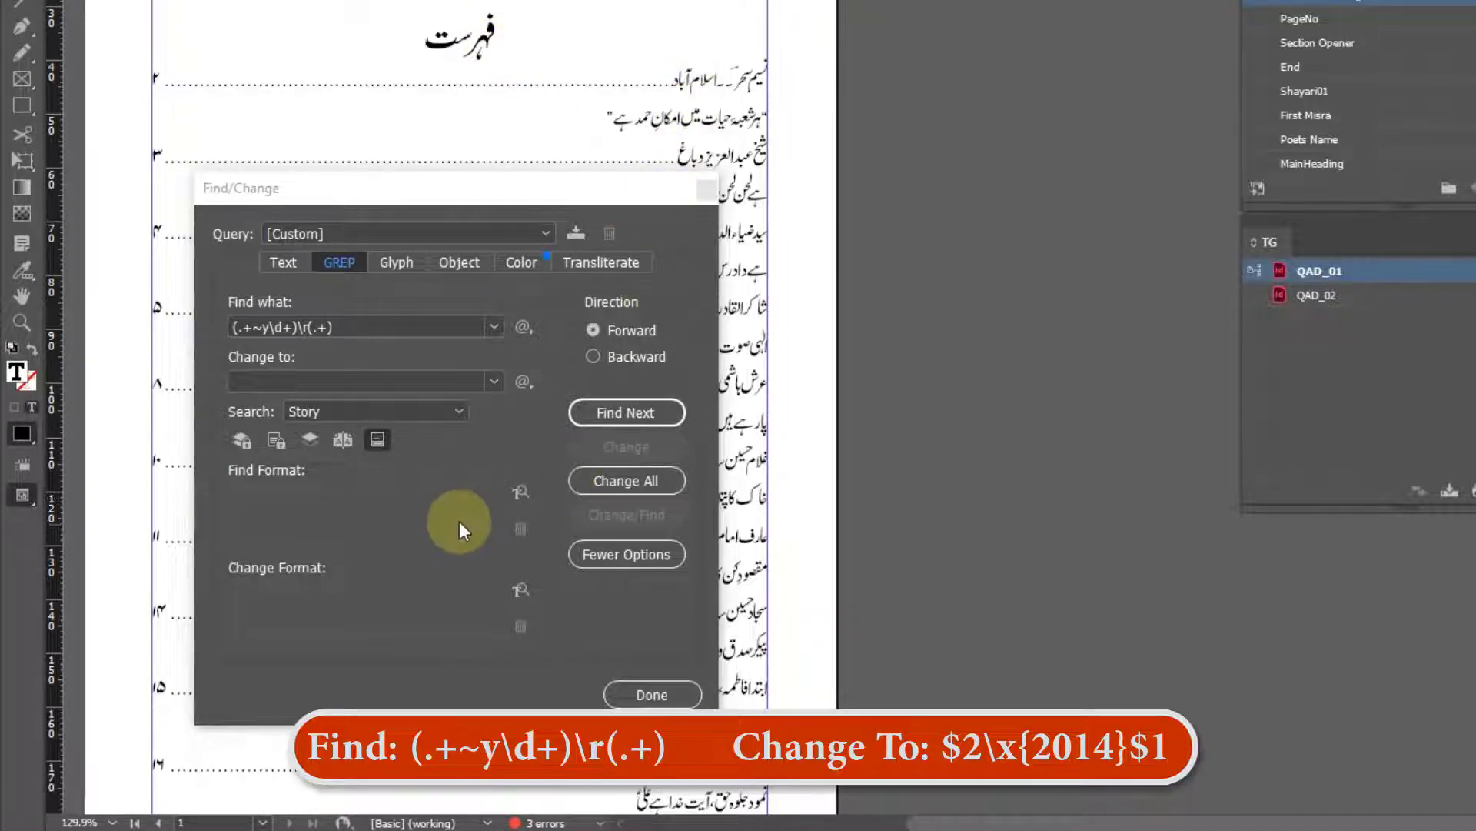
left_click(361, 509)
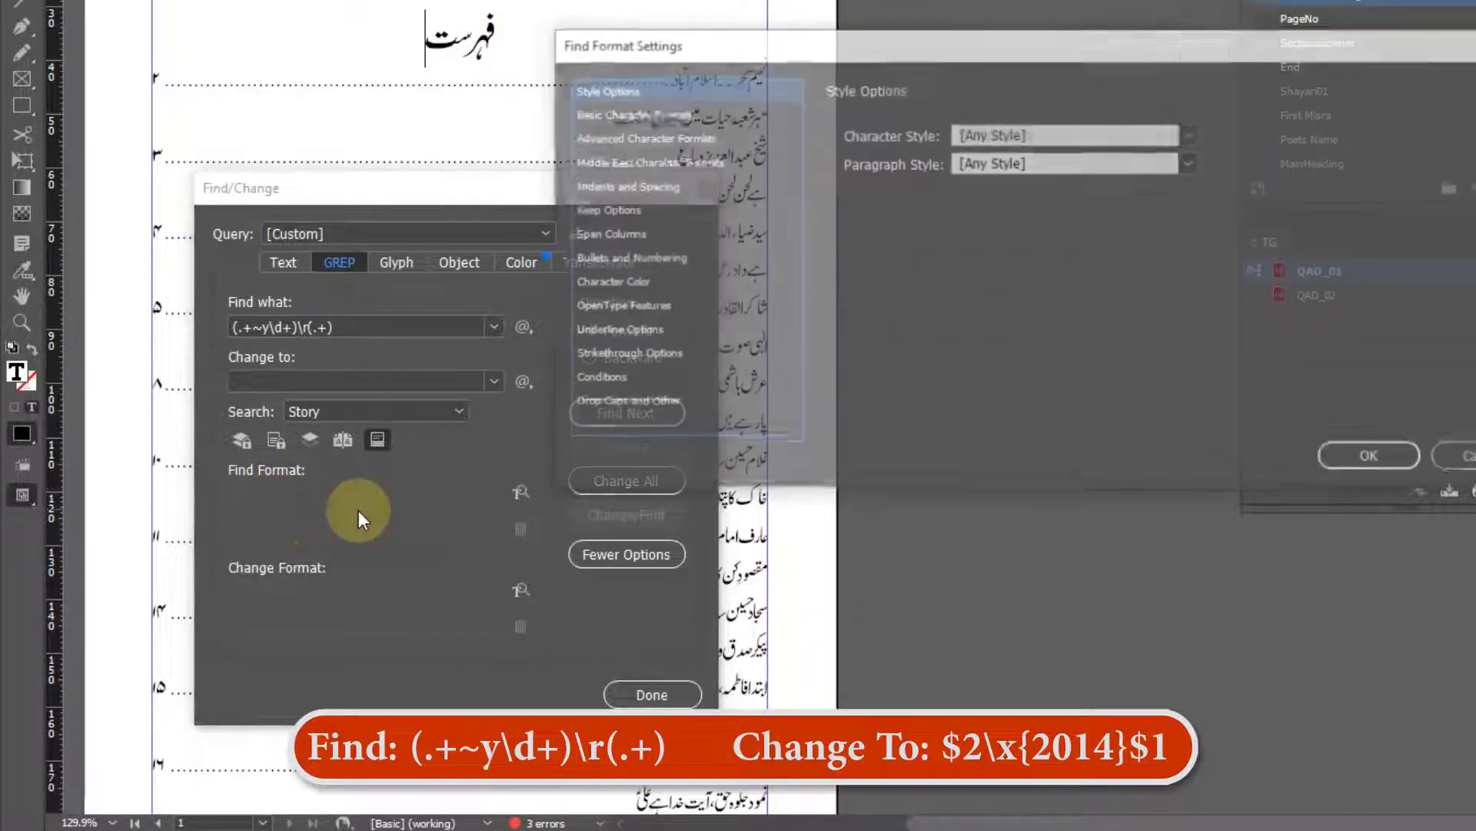
left_click(1009, 163)
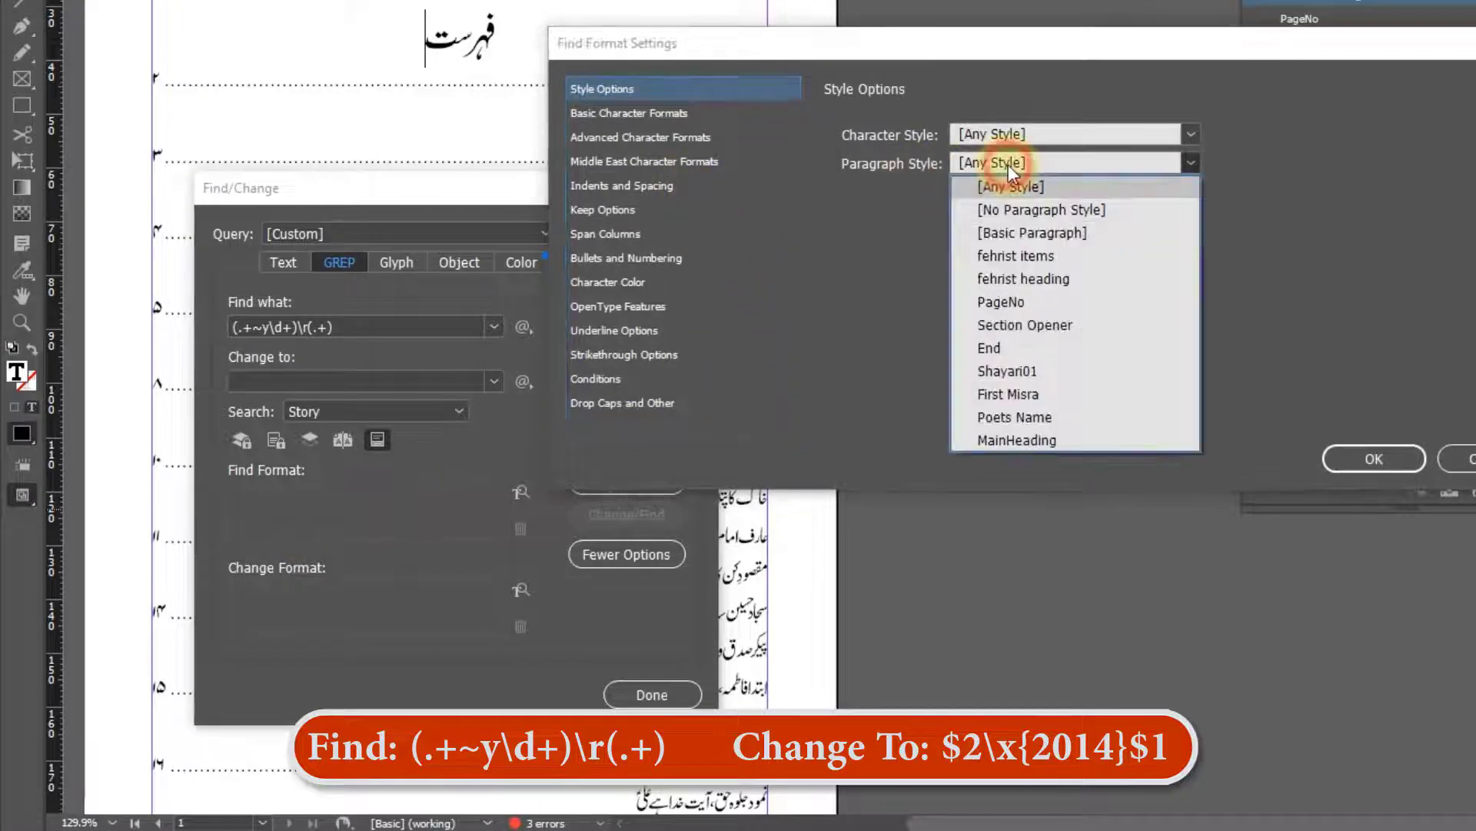
left_click(1034, 259)
left_click(1376, 458)
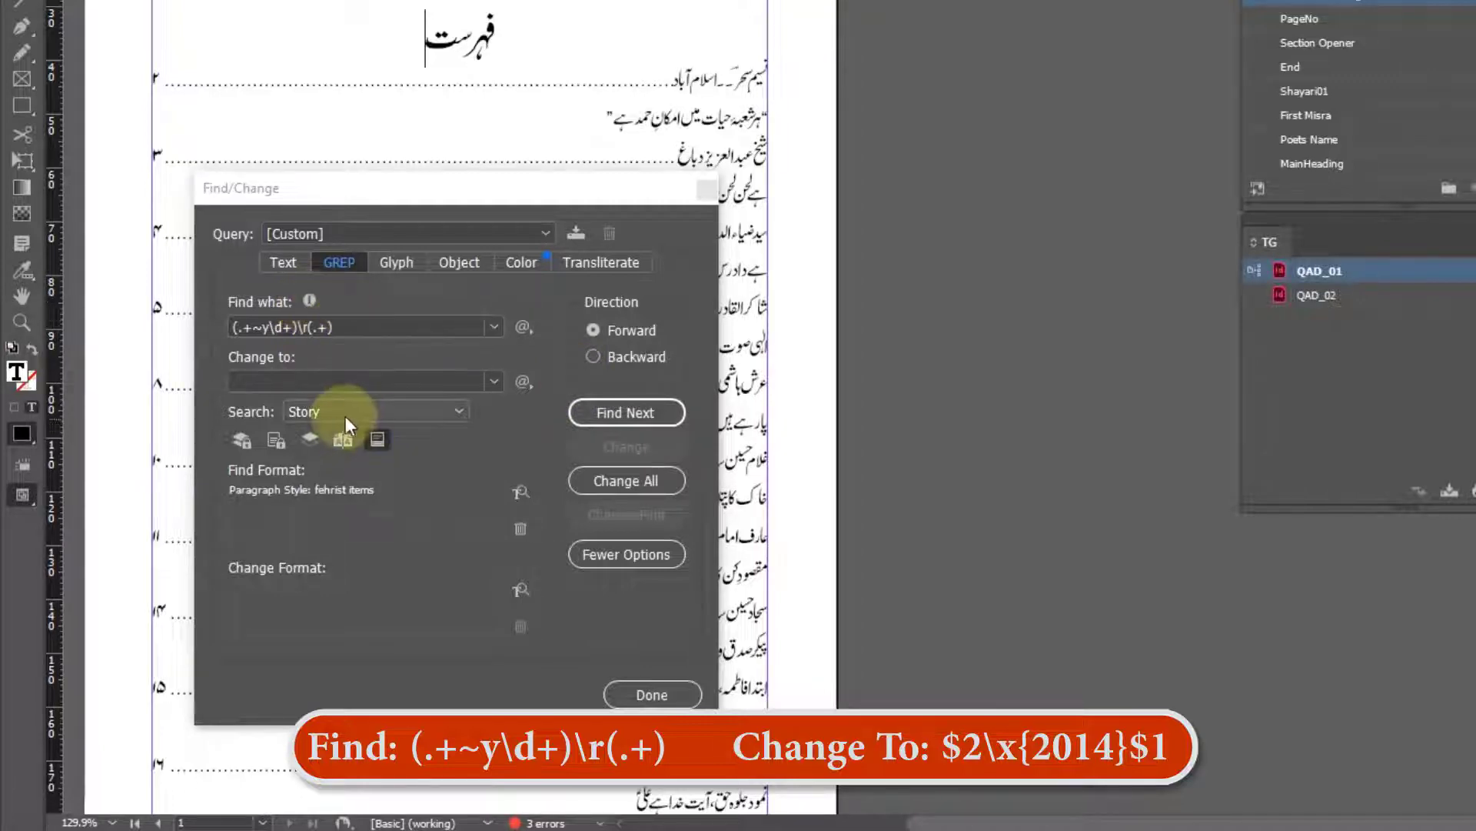
Find the first match in the contents story and set the replacement expression to $2\x{2014}$1.
left_click(620, 413)
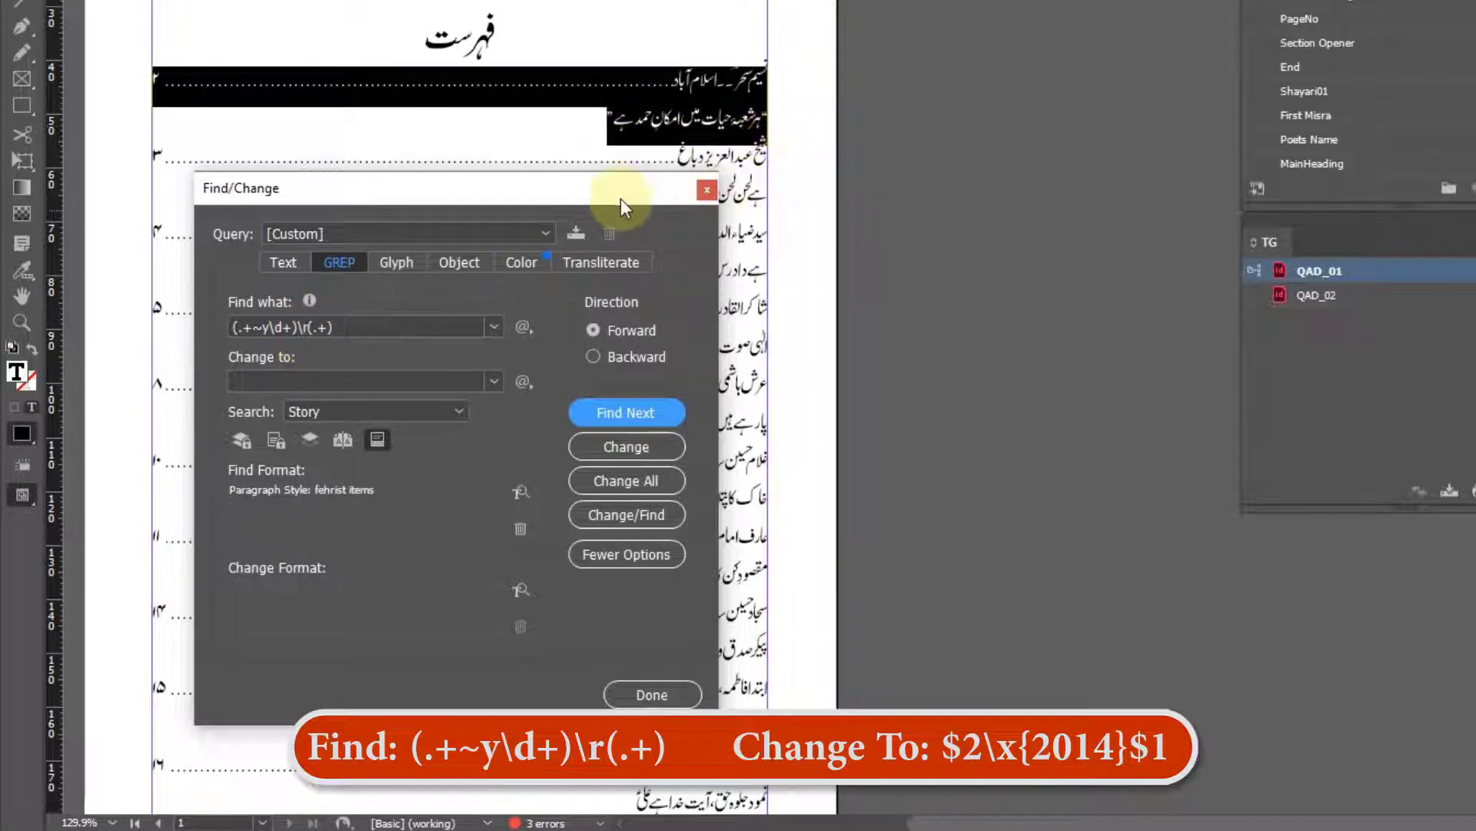
left_click_drag(620, 197, 626, 225)
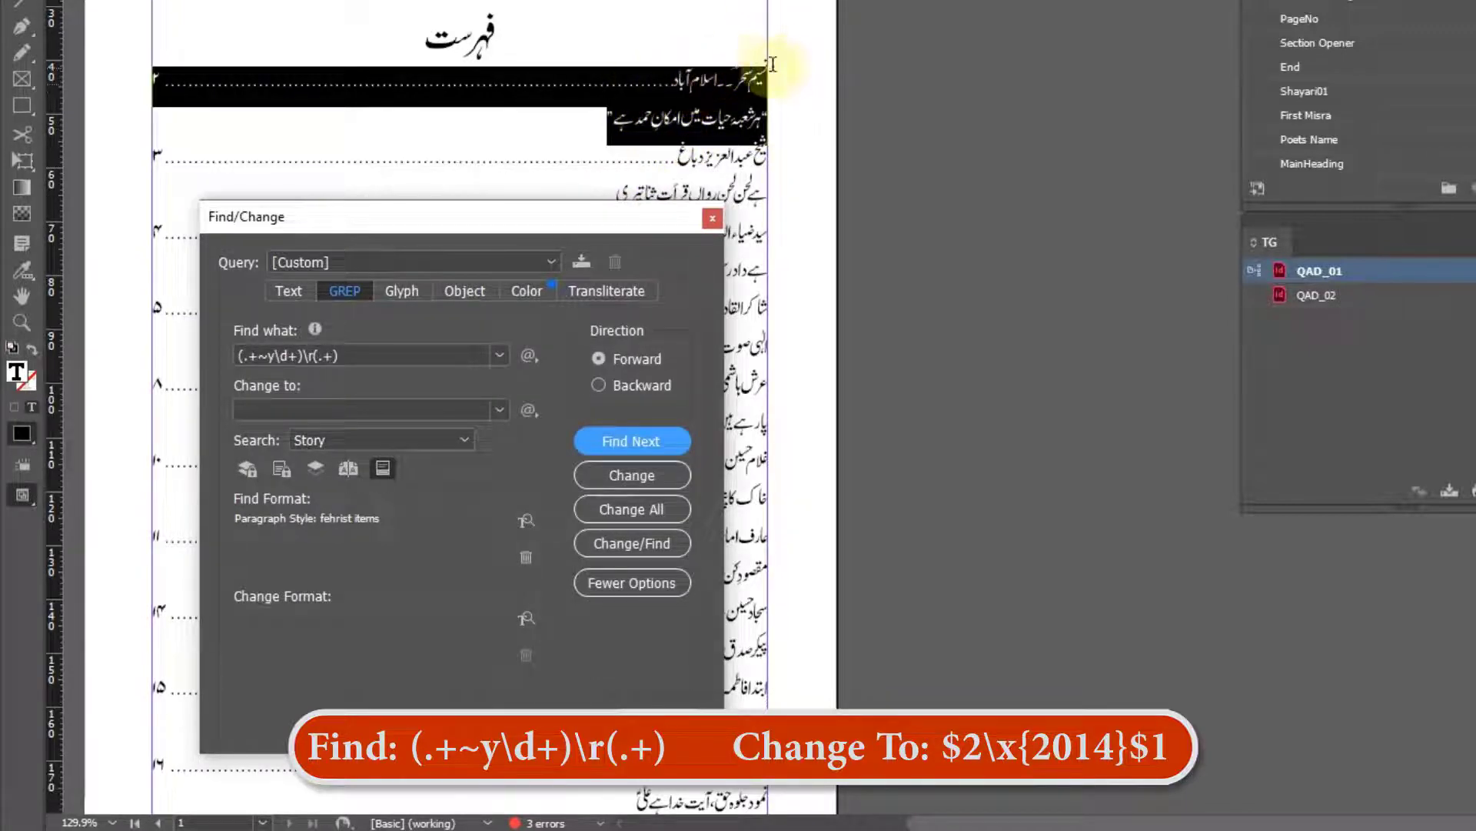
left_click(326, 408)
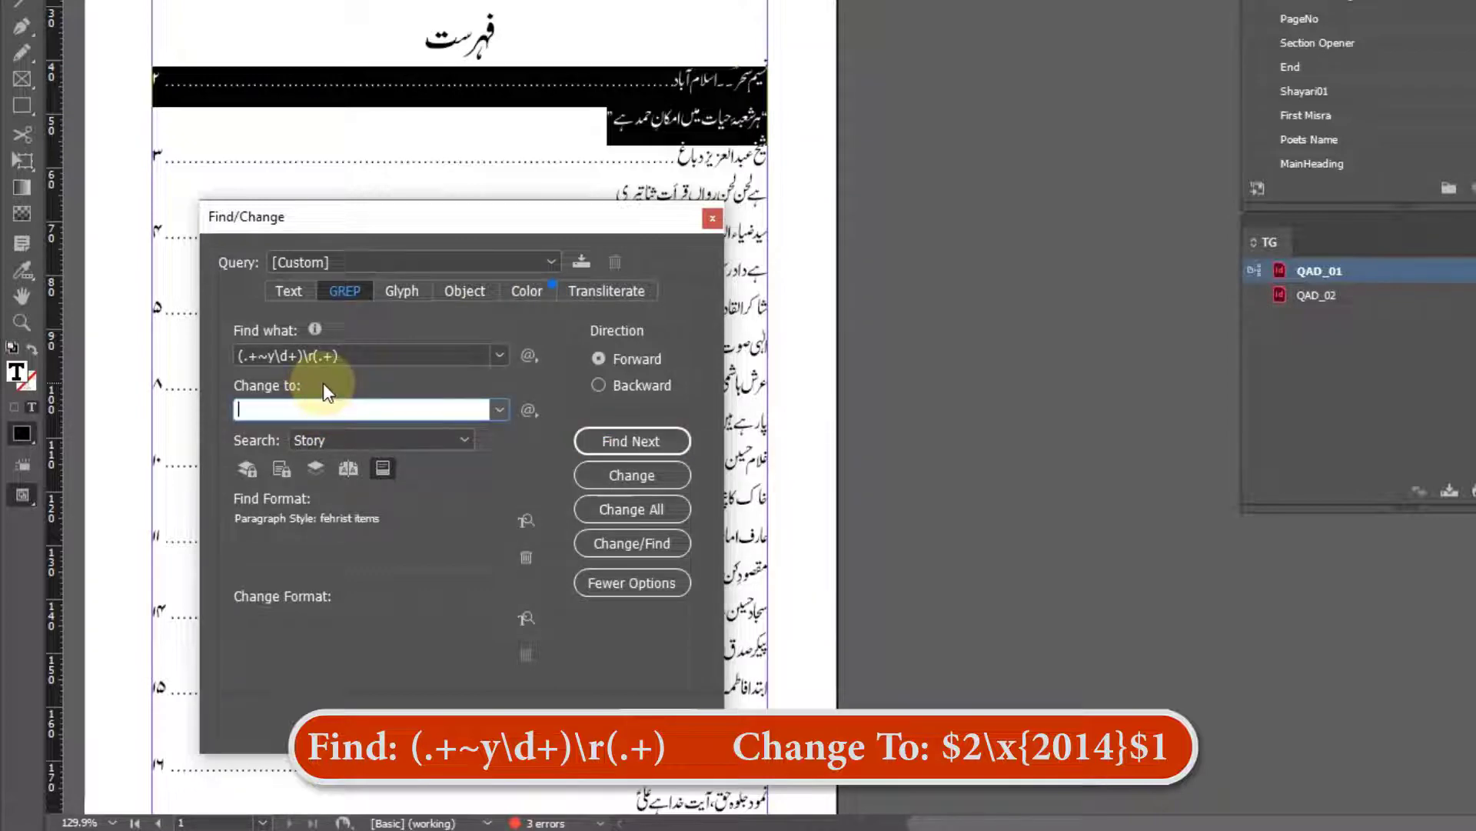
type("$")
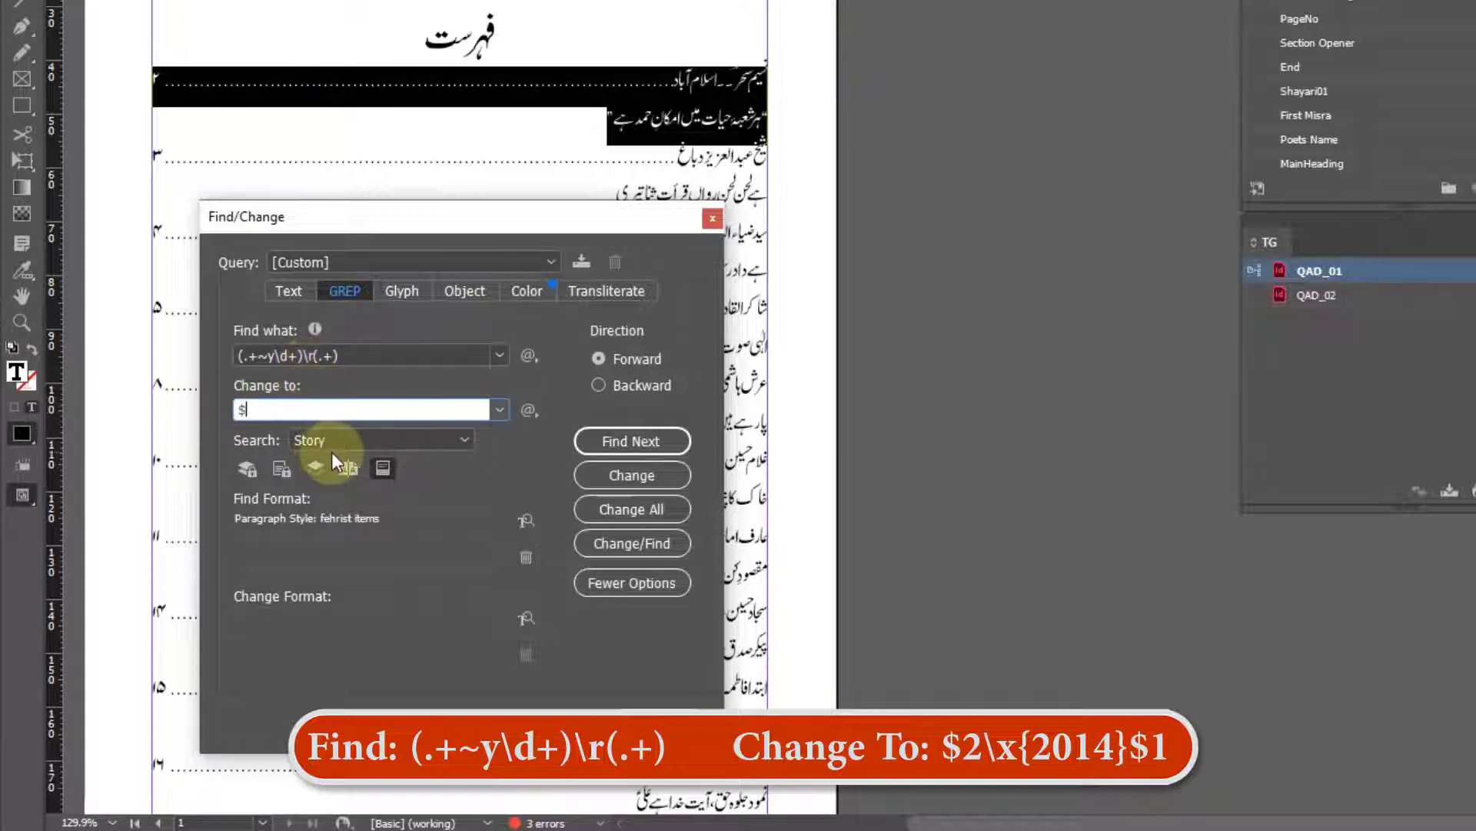
type("2\\x{2014")
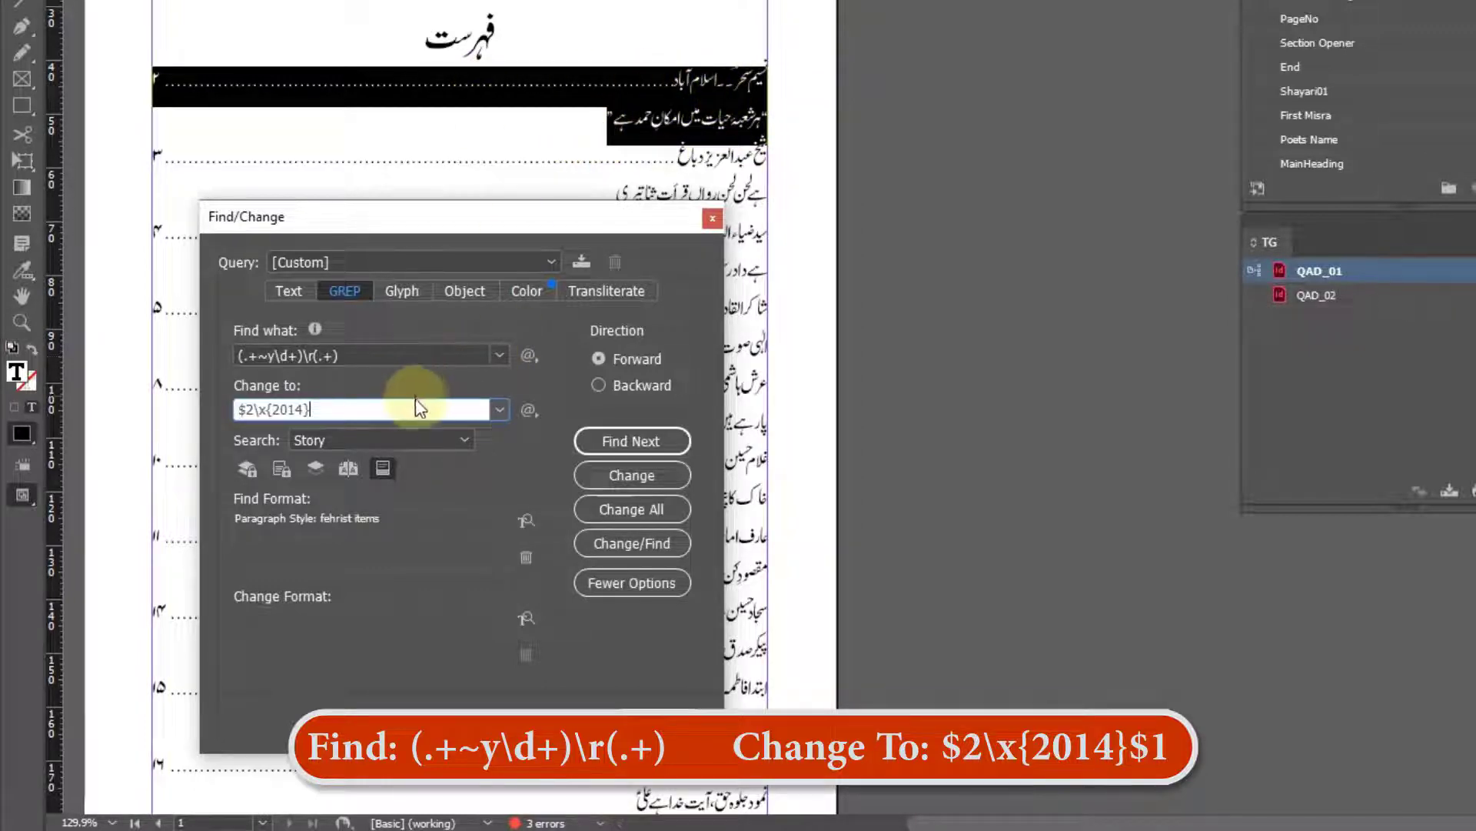
type("$1")
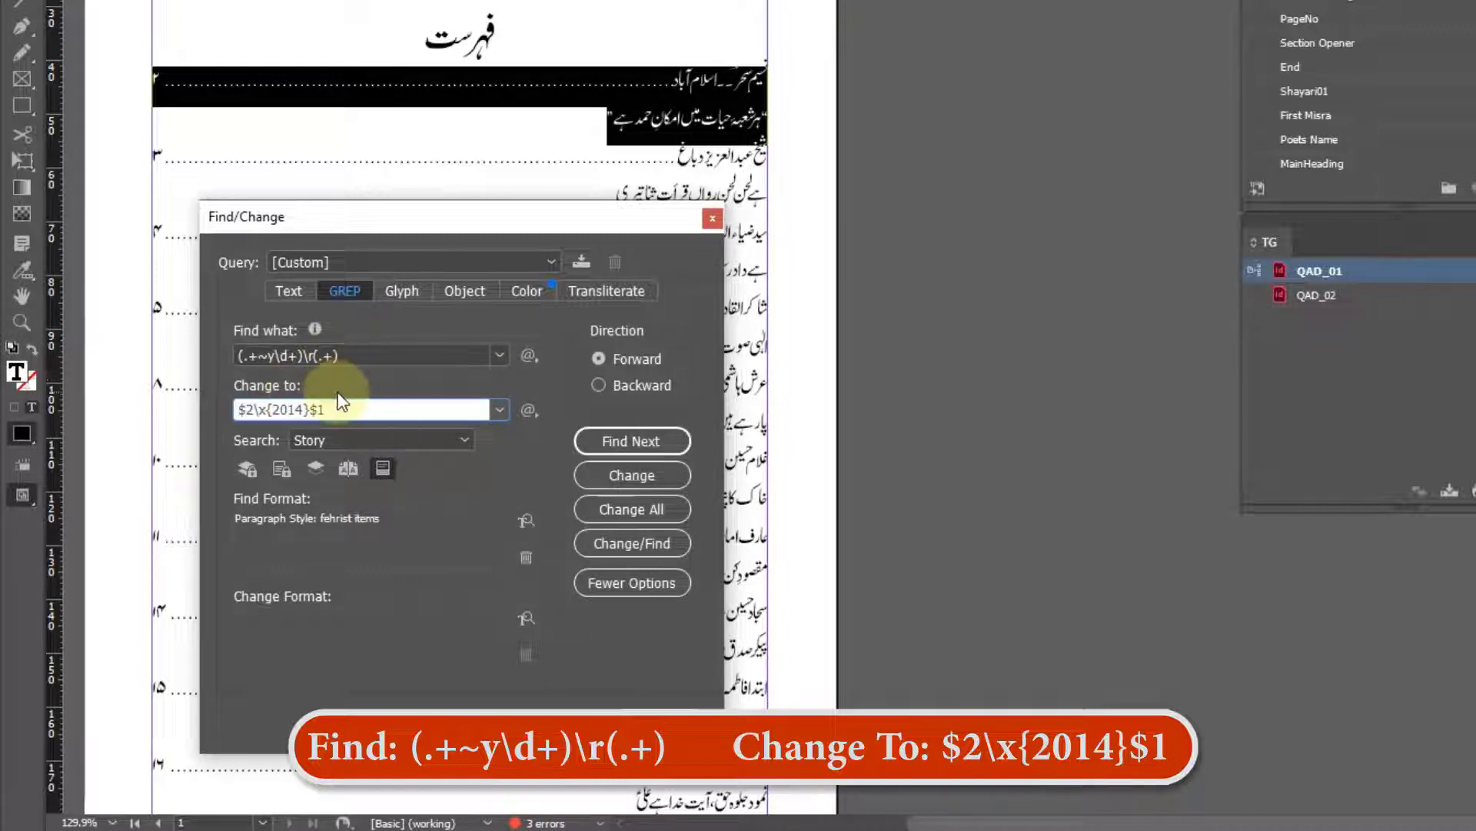
Replace only the first matched entry as a test, check the merged line, and undo that replacement.
left_click(639, 477)
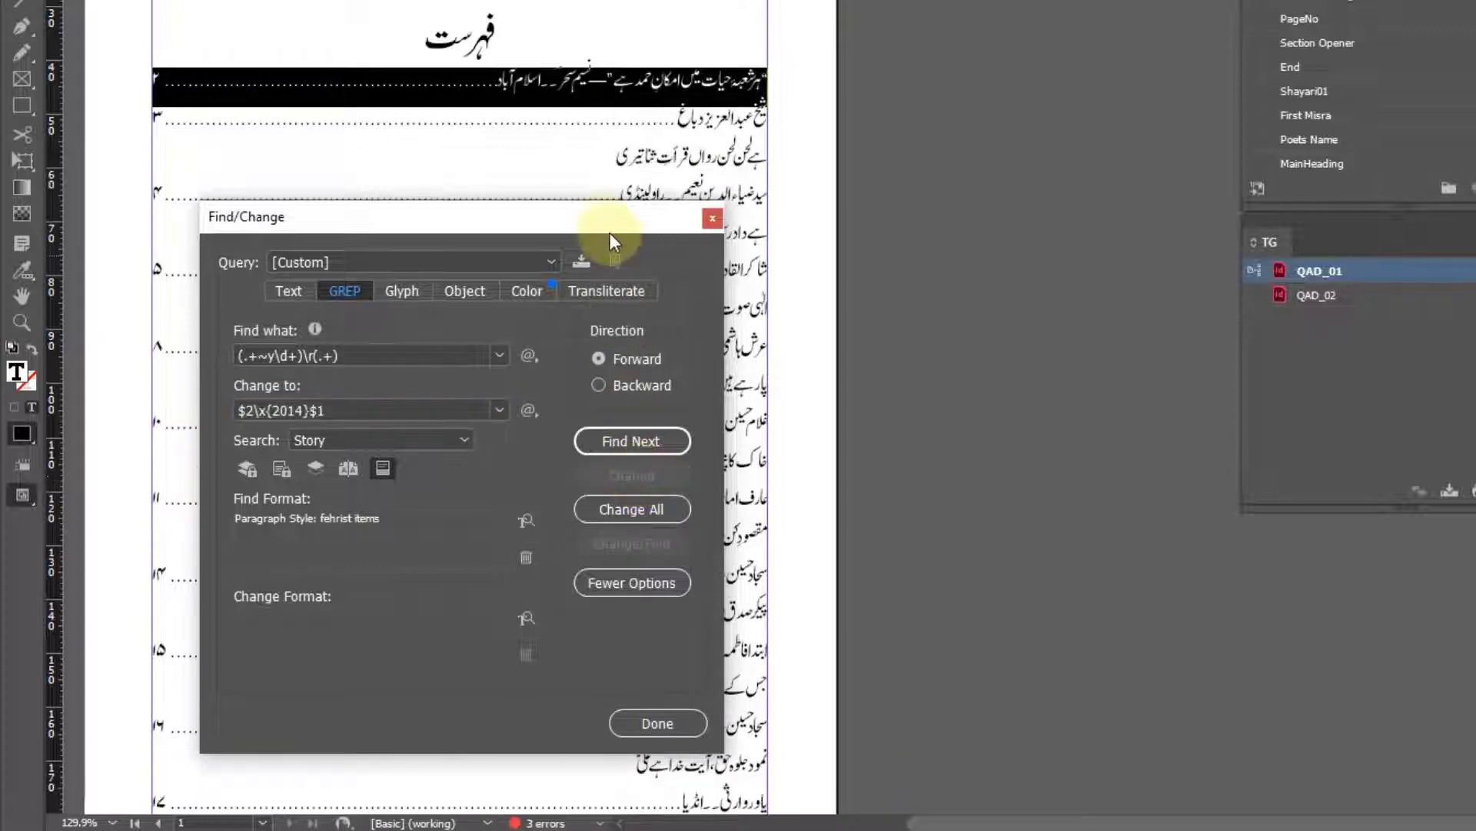
left_click_drag(613, 242, 618, 317)
left_click(652, 90)
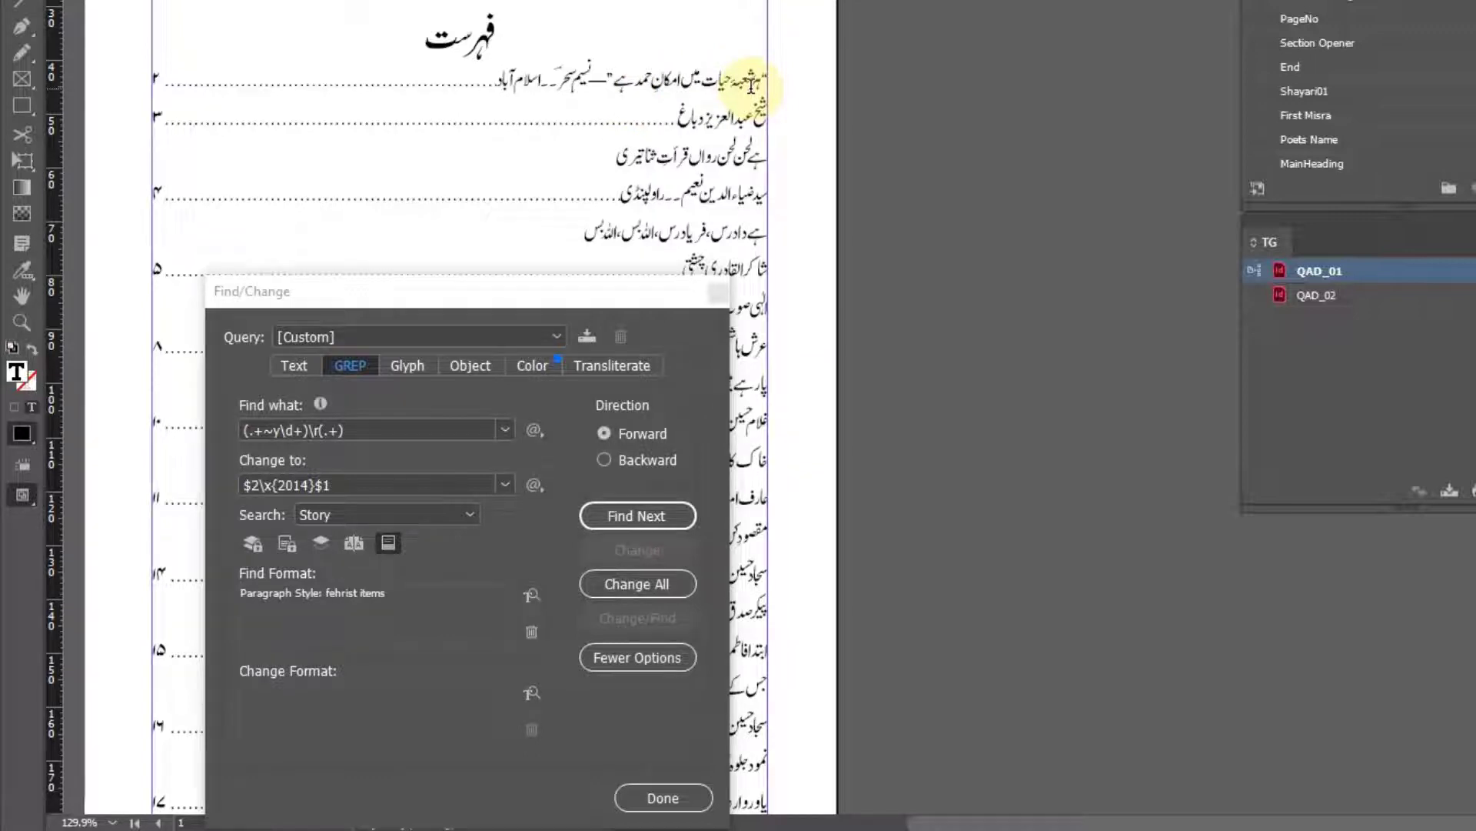
left_click_drag(748, 77, 639, 76)
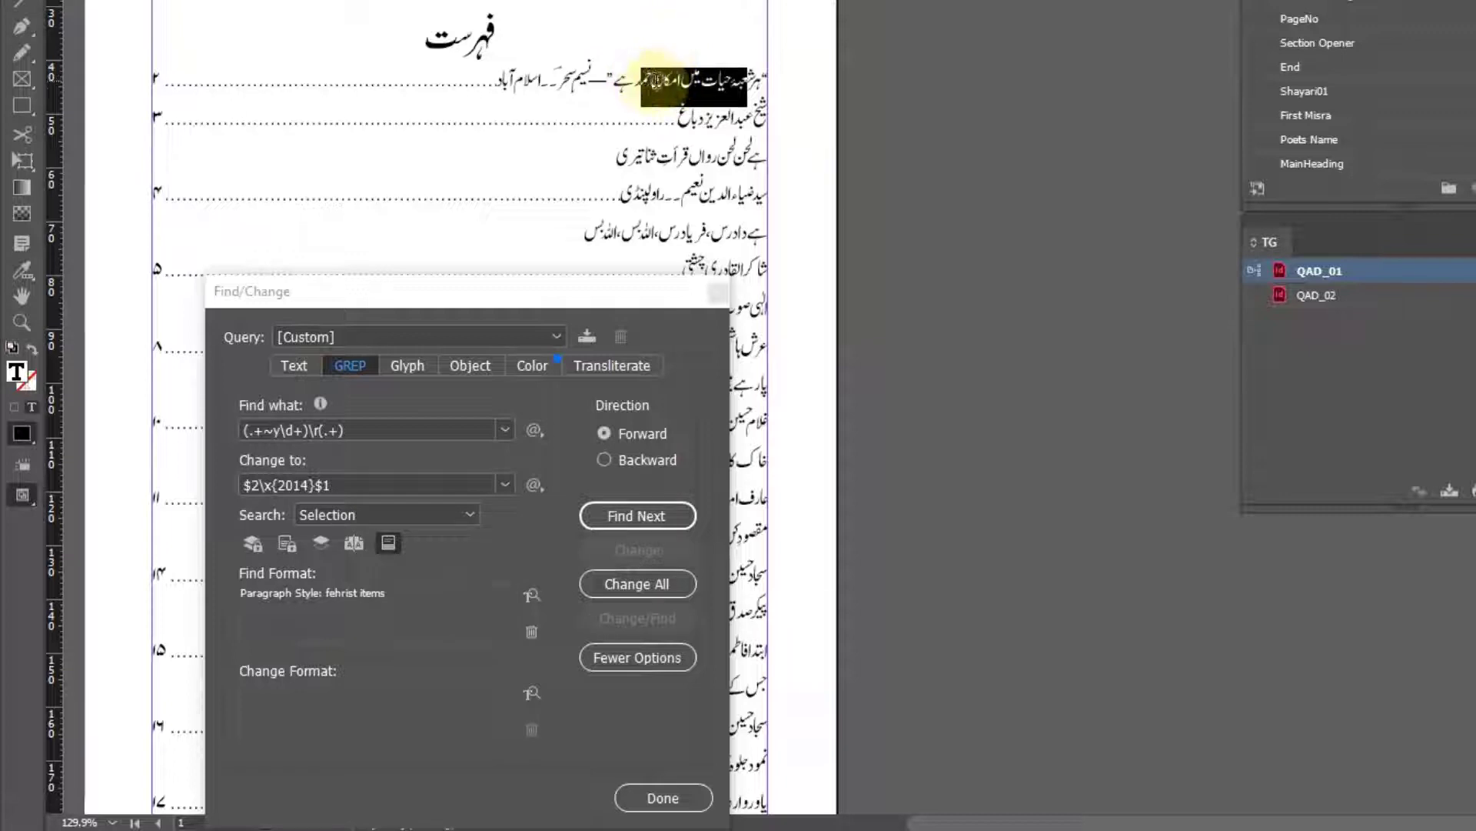
left_click(553, 83)
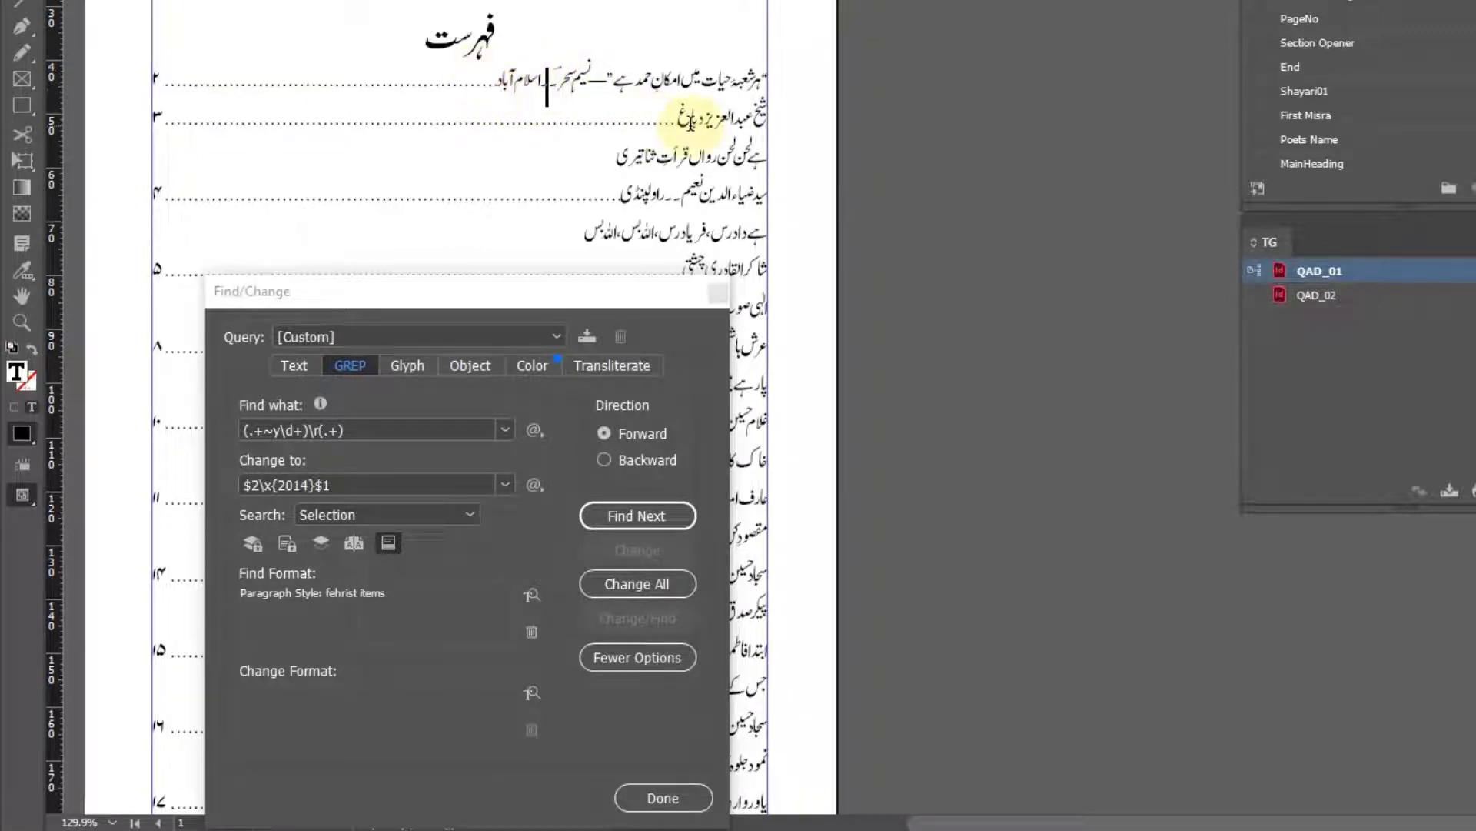
left_click(625, 513)
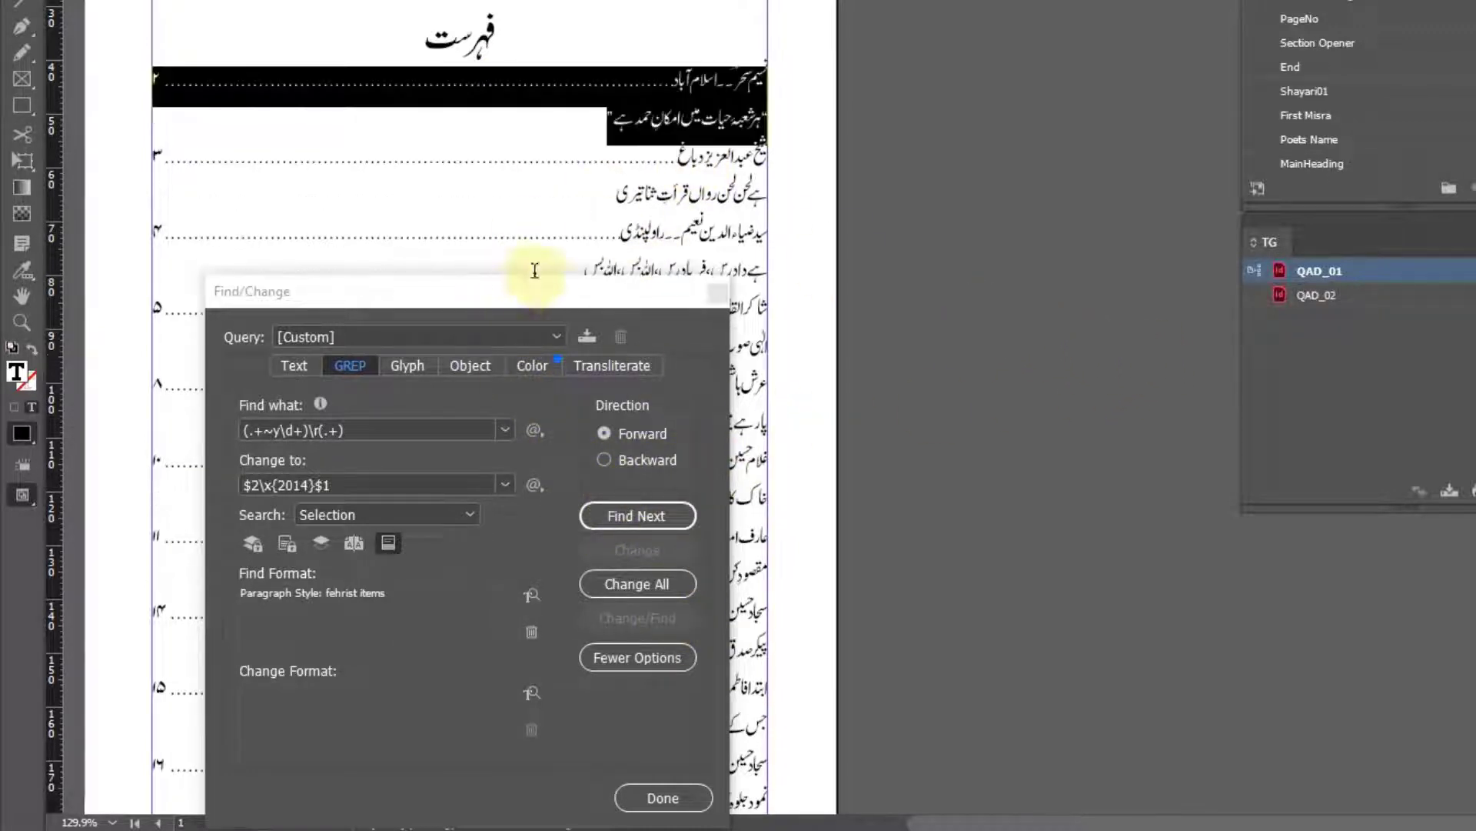
Set the search scope to Story and replace all matches in the contents list.
left_click_drag(566, 300, 556, 235)
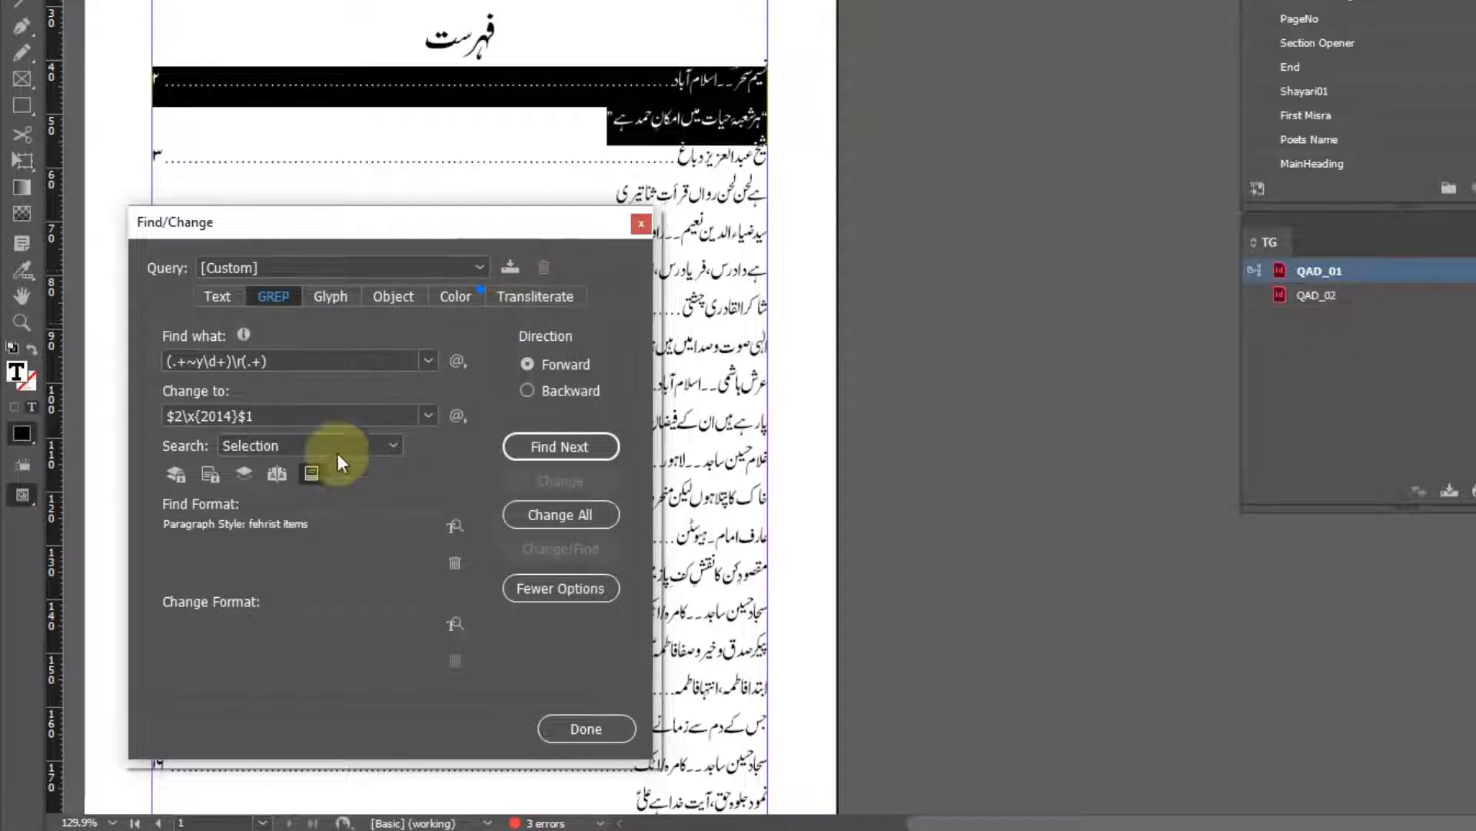
left_click(285, 444)
left_click(303, 509)
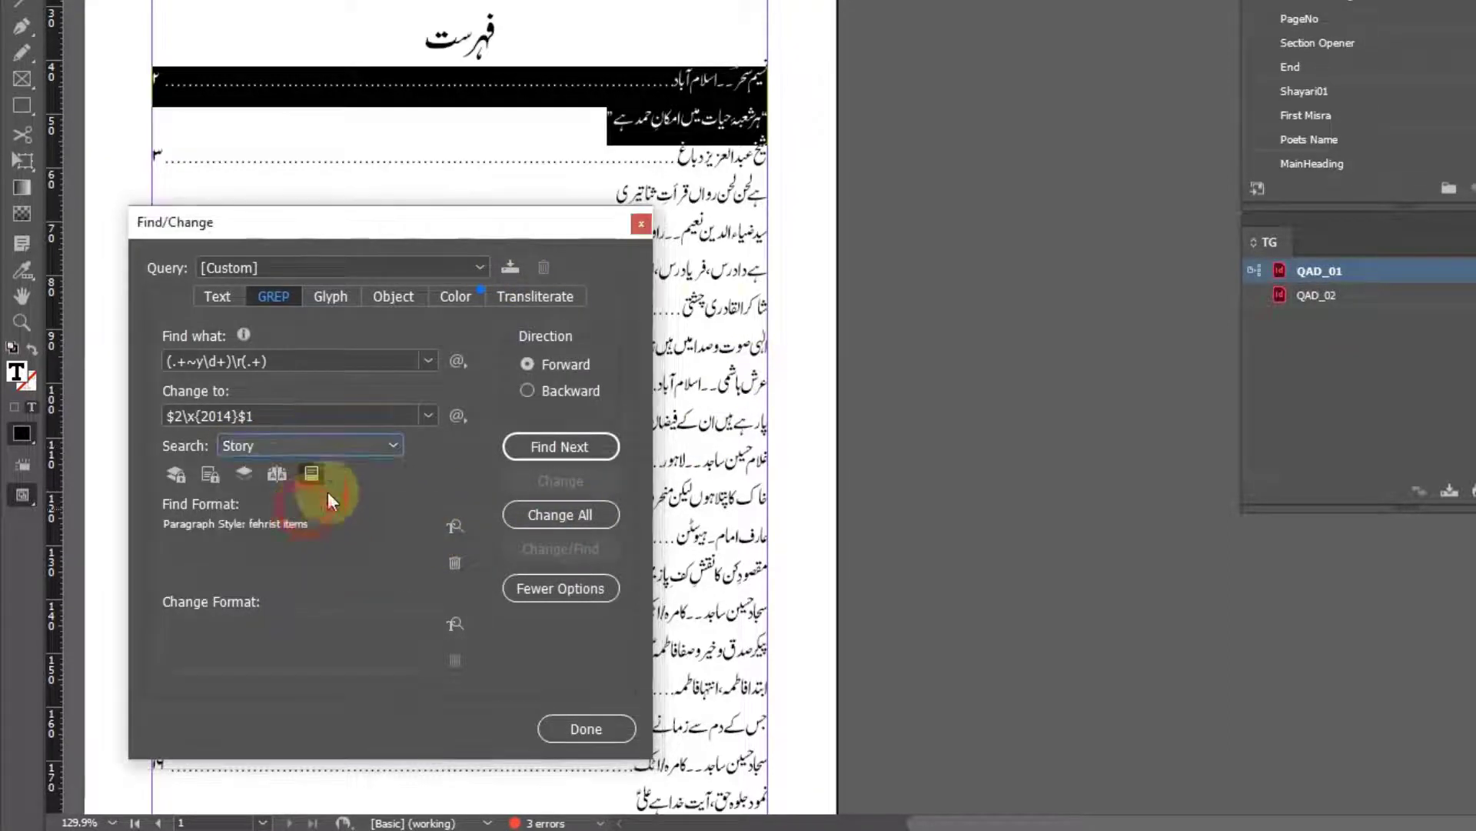
left_click(571, 515)
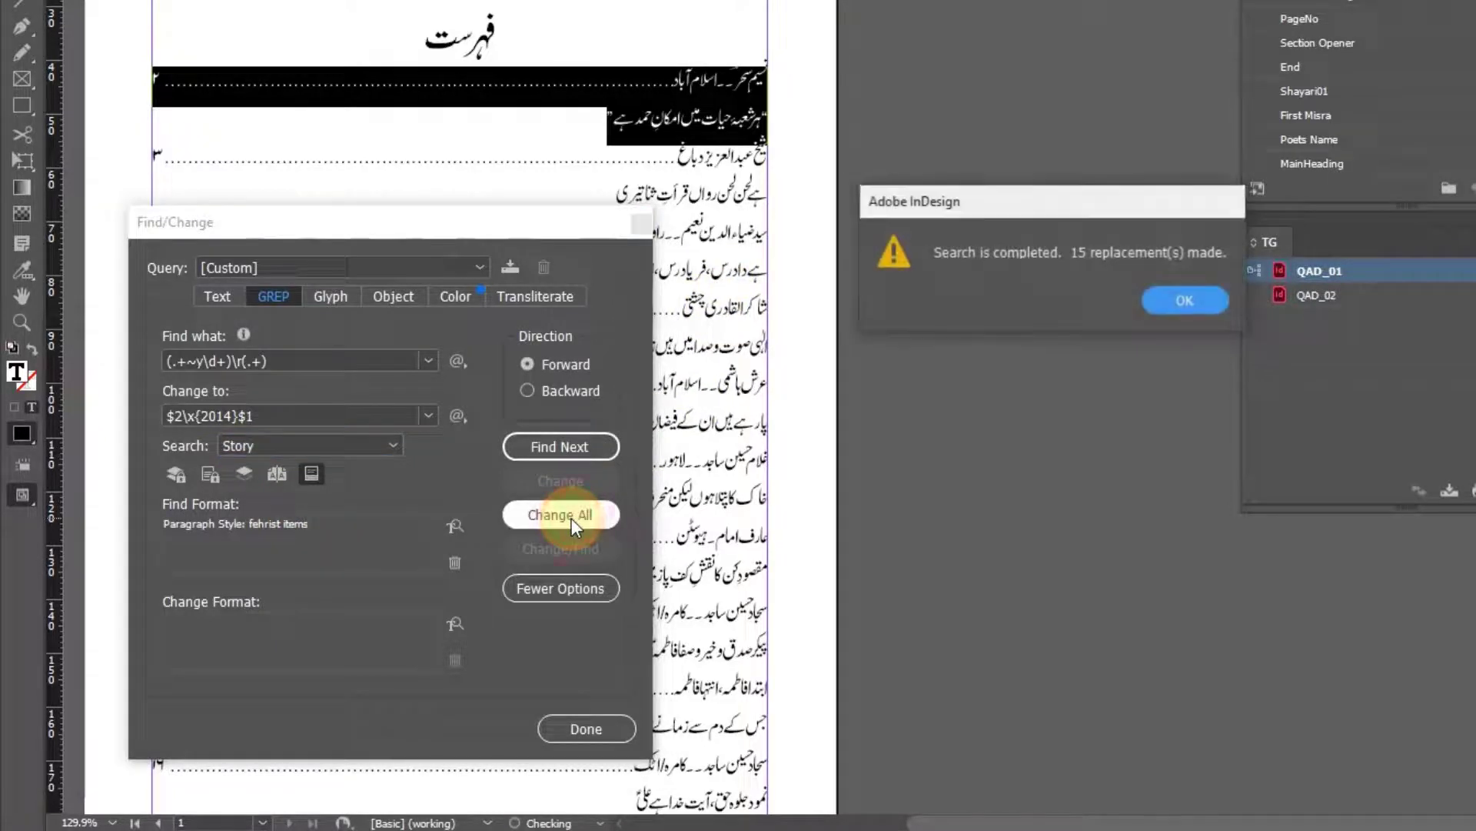
left_click(1184, 302)
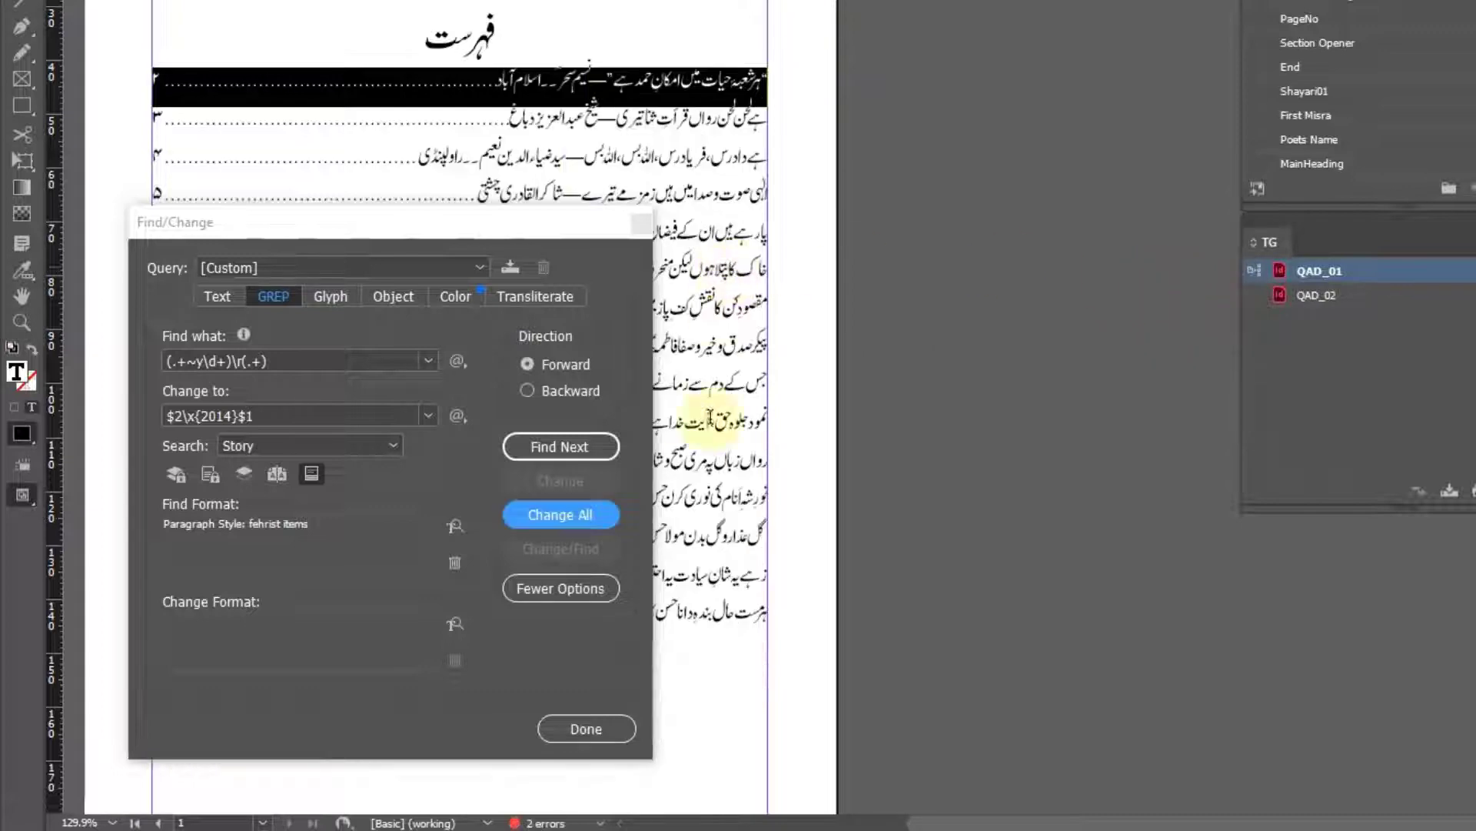
Close the find-and-replace, check the merged First Misra and poet entries, and undo the replacement of all matches.
left_click(598, 728)
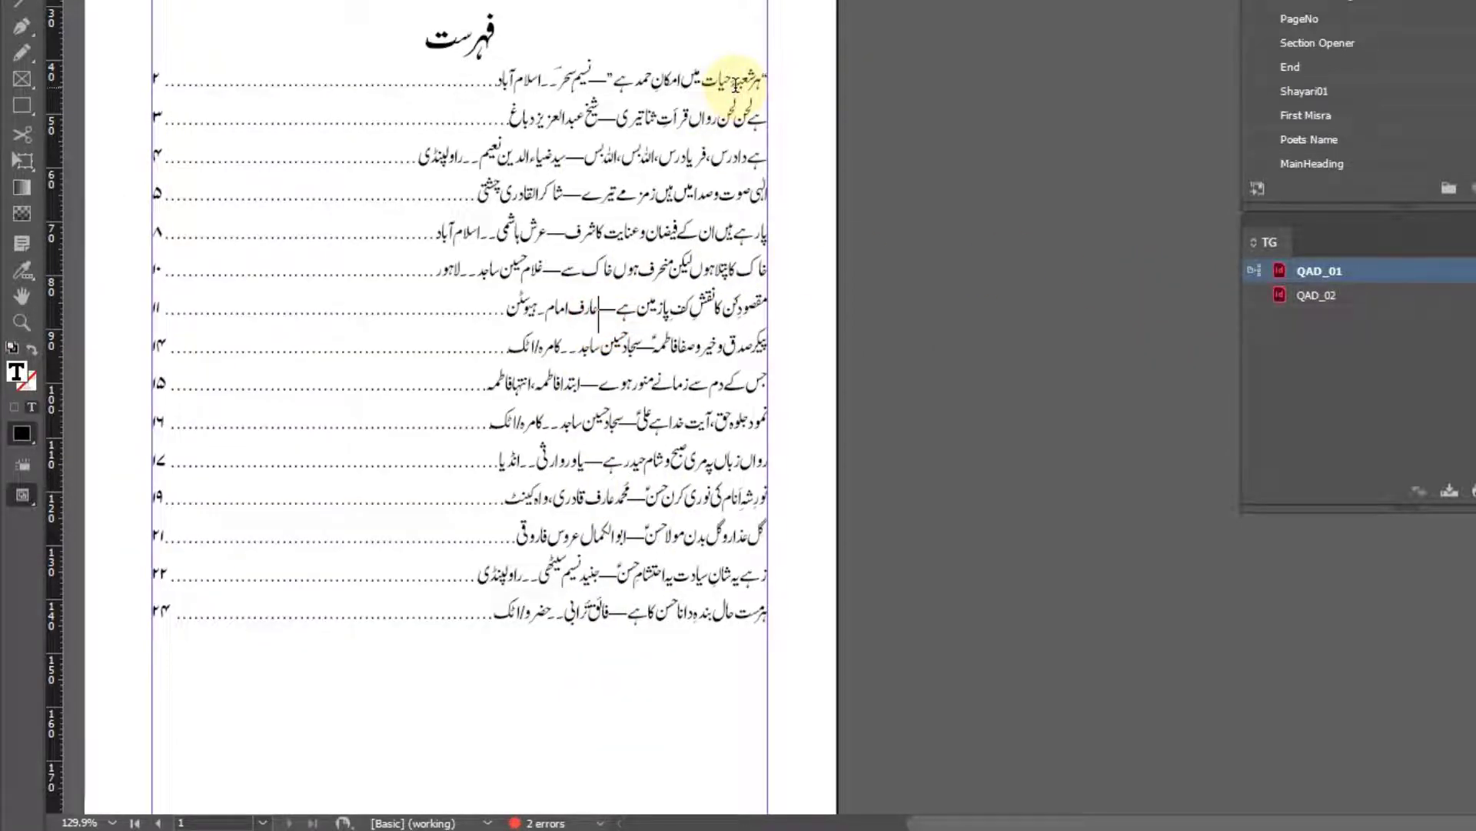
left_click_drag(747, 84, 642, 84)
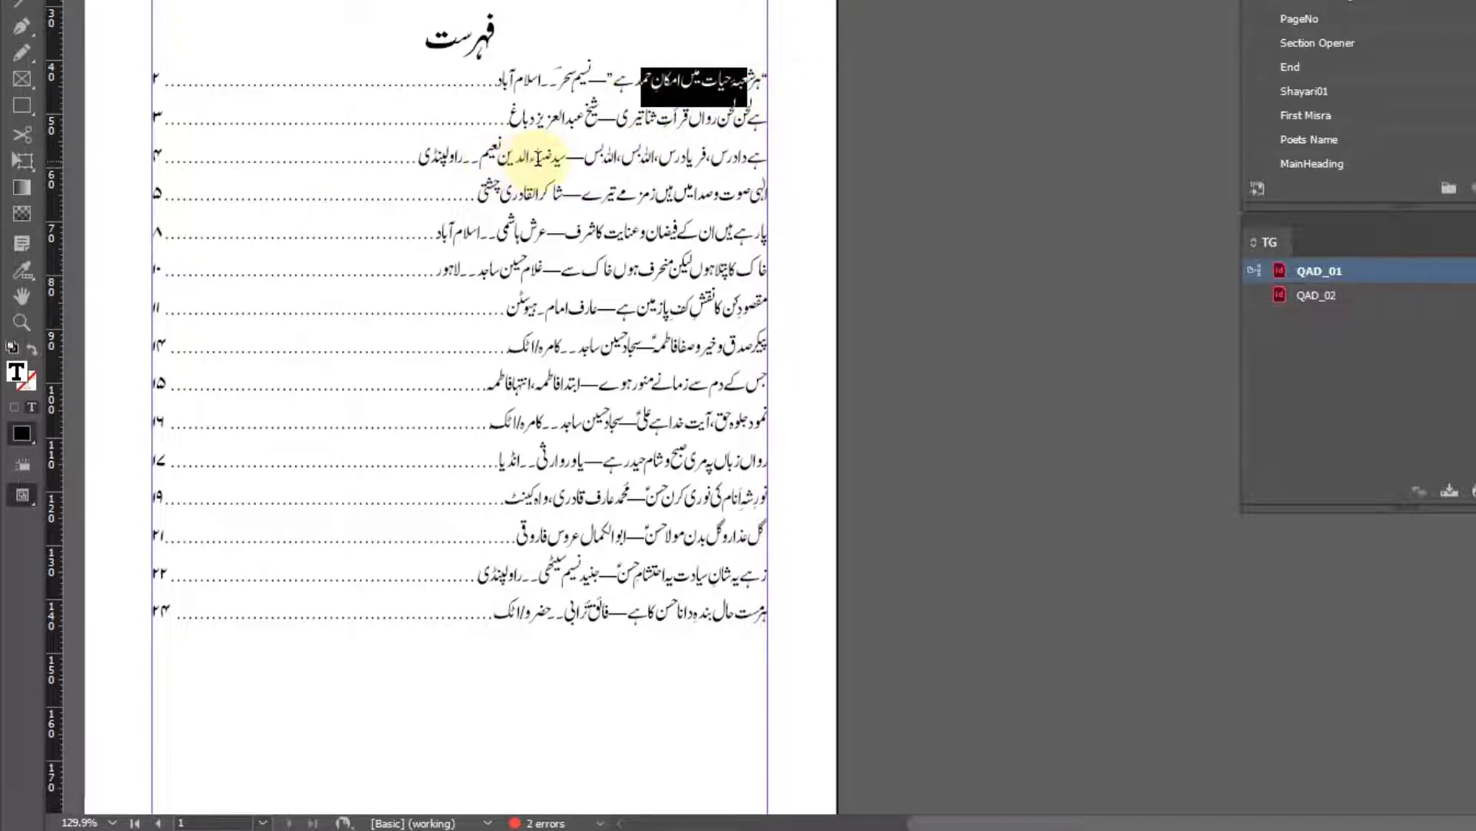
left_click_drag(538, 158, 471, 159)
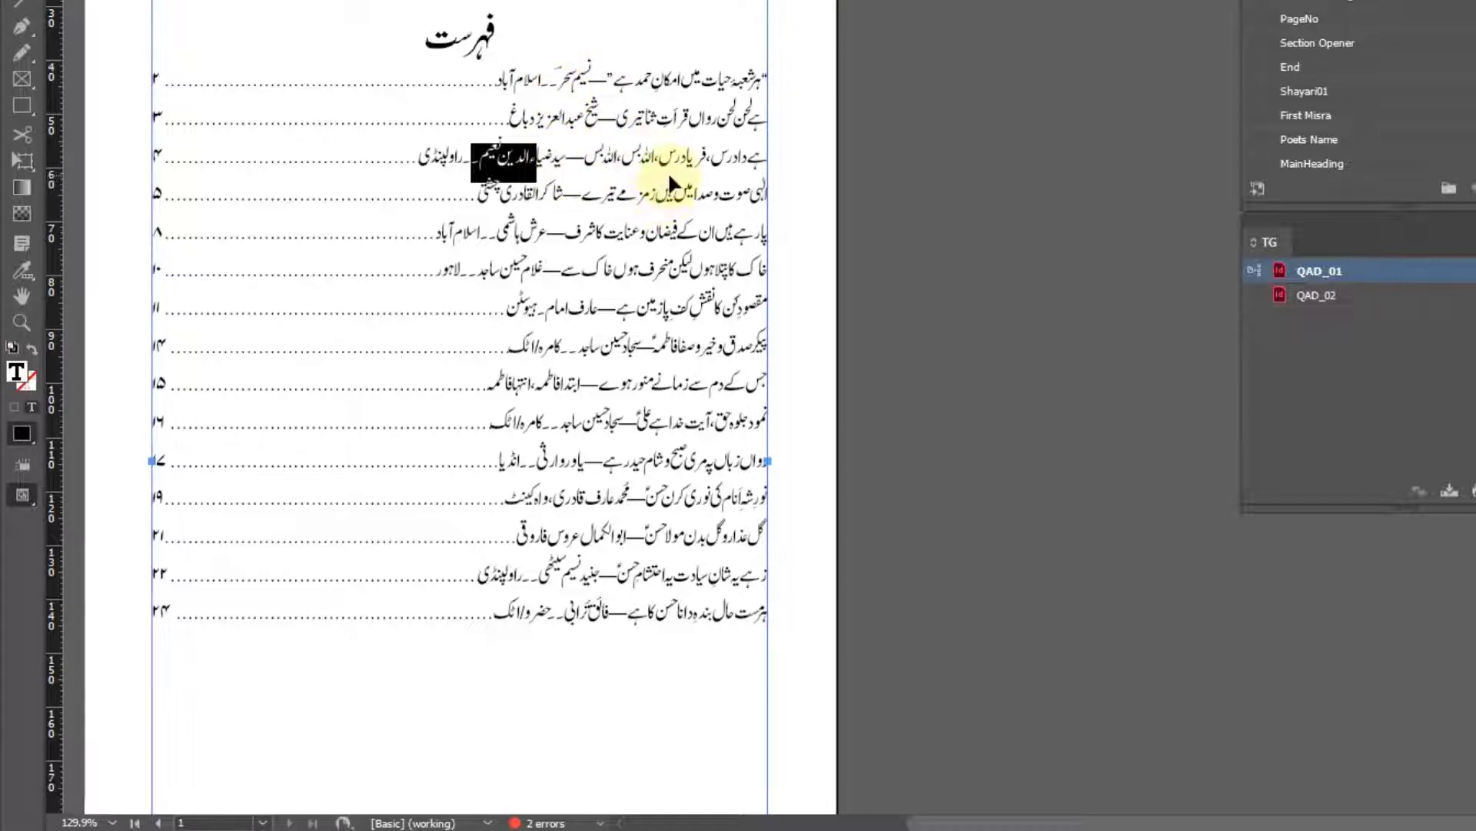
key("ctrl+z")
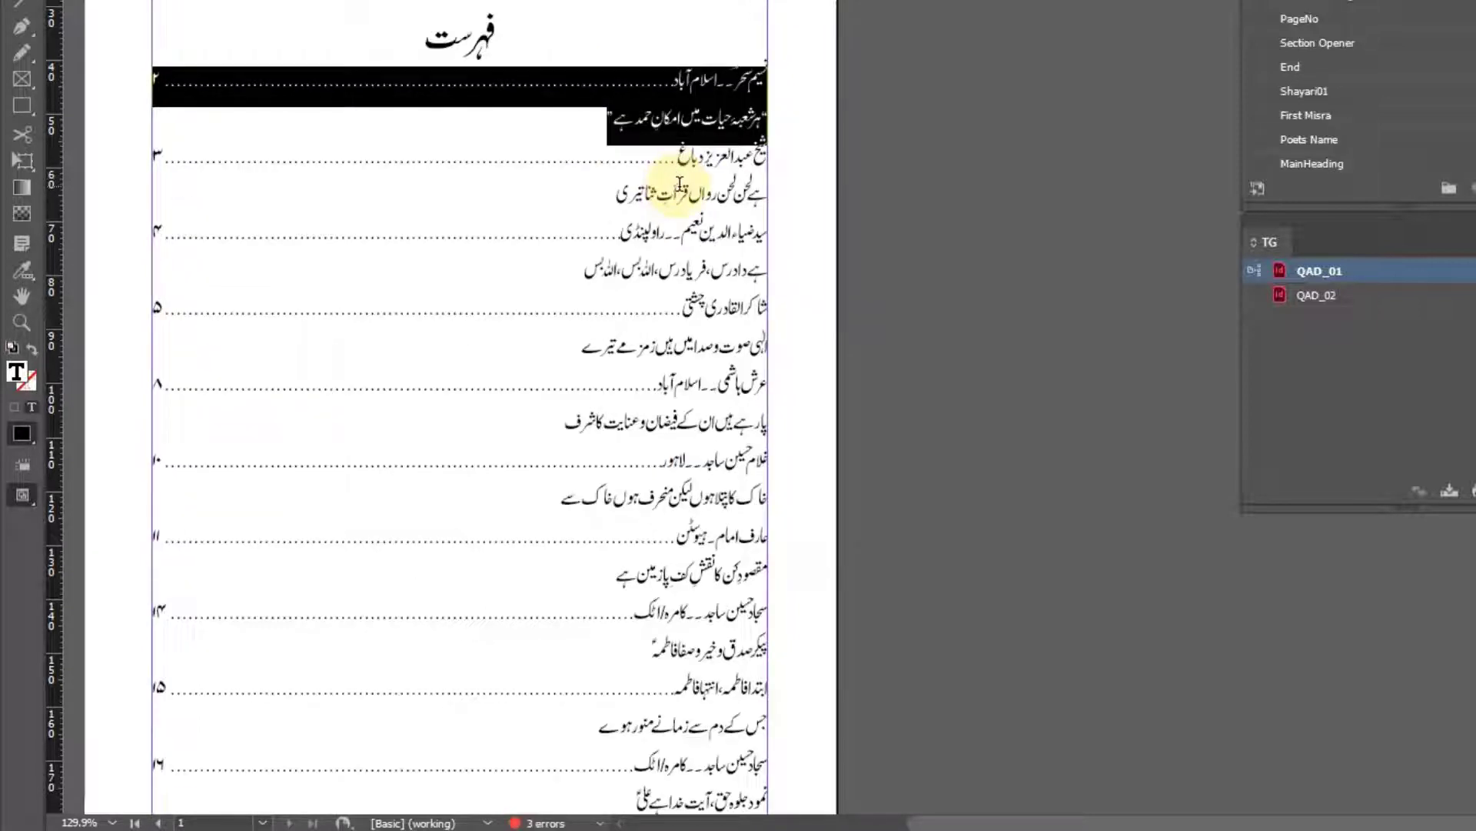
Reopen the GREP find-and-replace and add spaces around the em dash, making the replacement expression $2 \x{2014} $1.
key("ctrl+f")
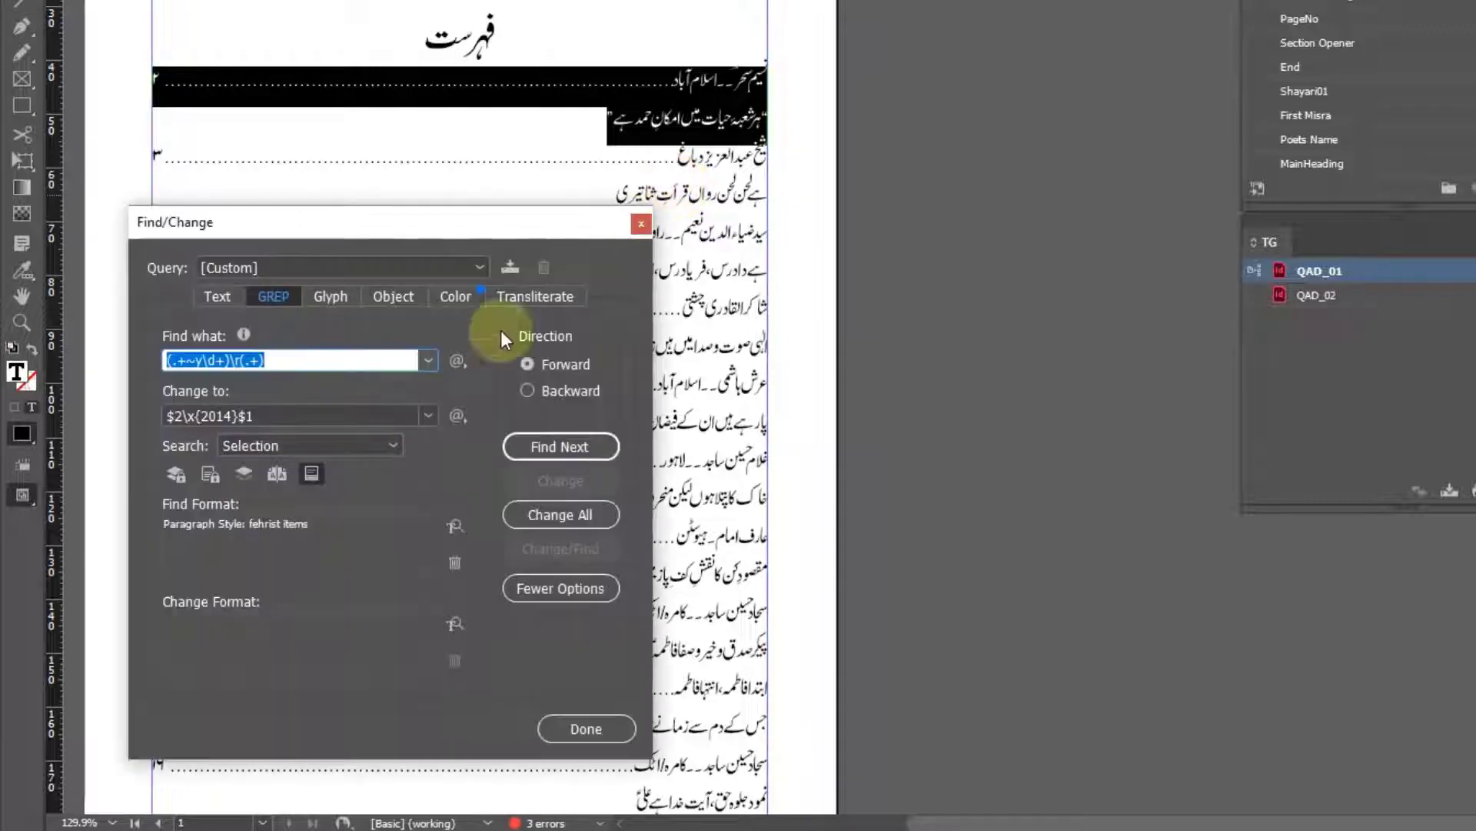
left_click(302, 423)
key("Left")
key("Left")
key("Left")
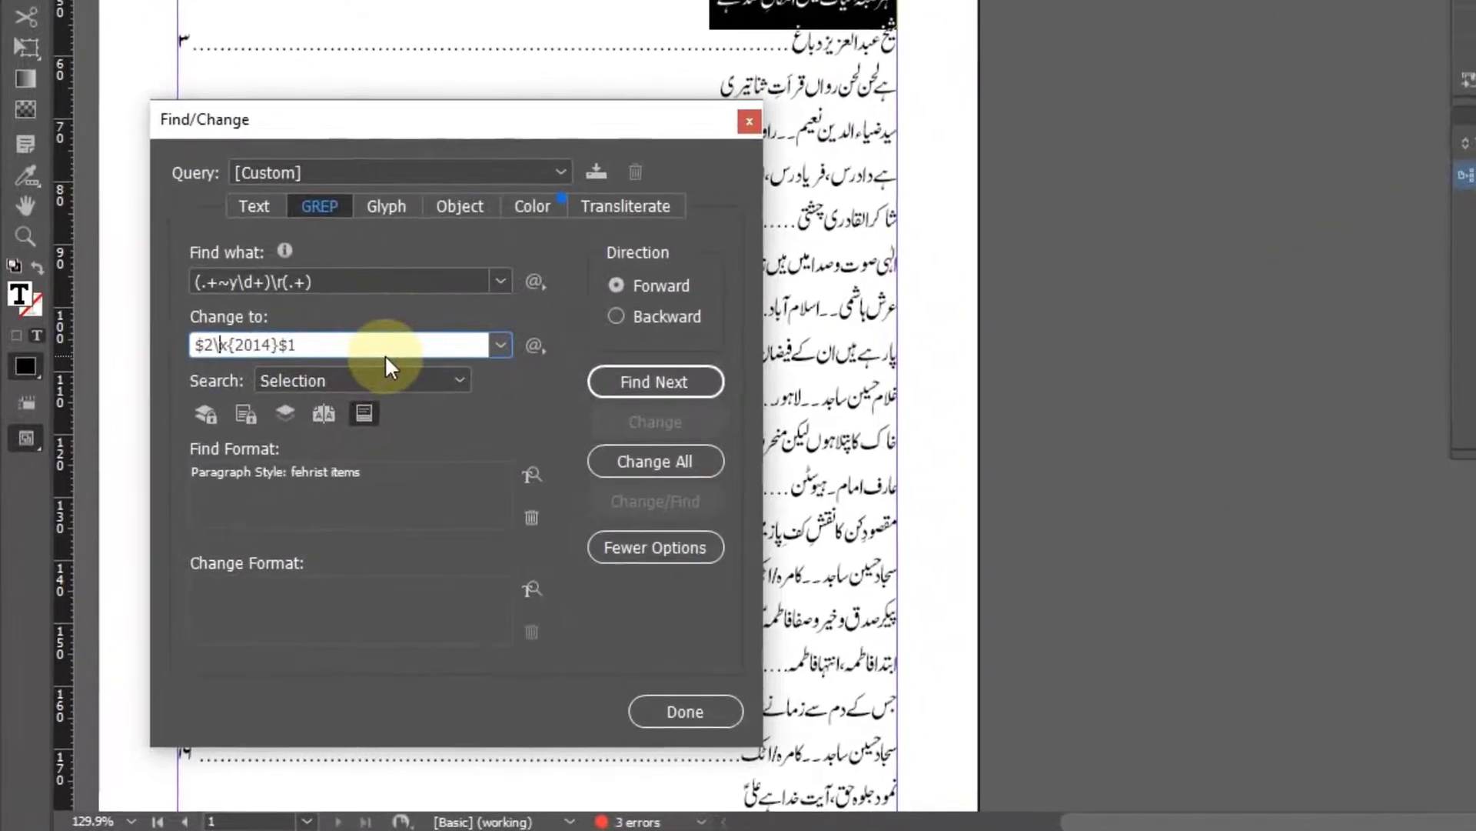
key("Left")
key("Left")
key("Left")
key("Left")
key("Left")
key("Left")
key("Left")
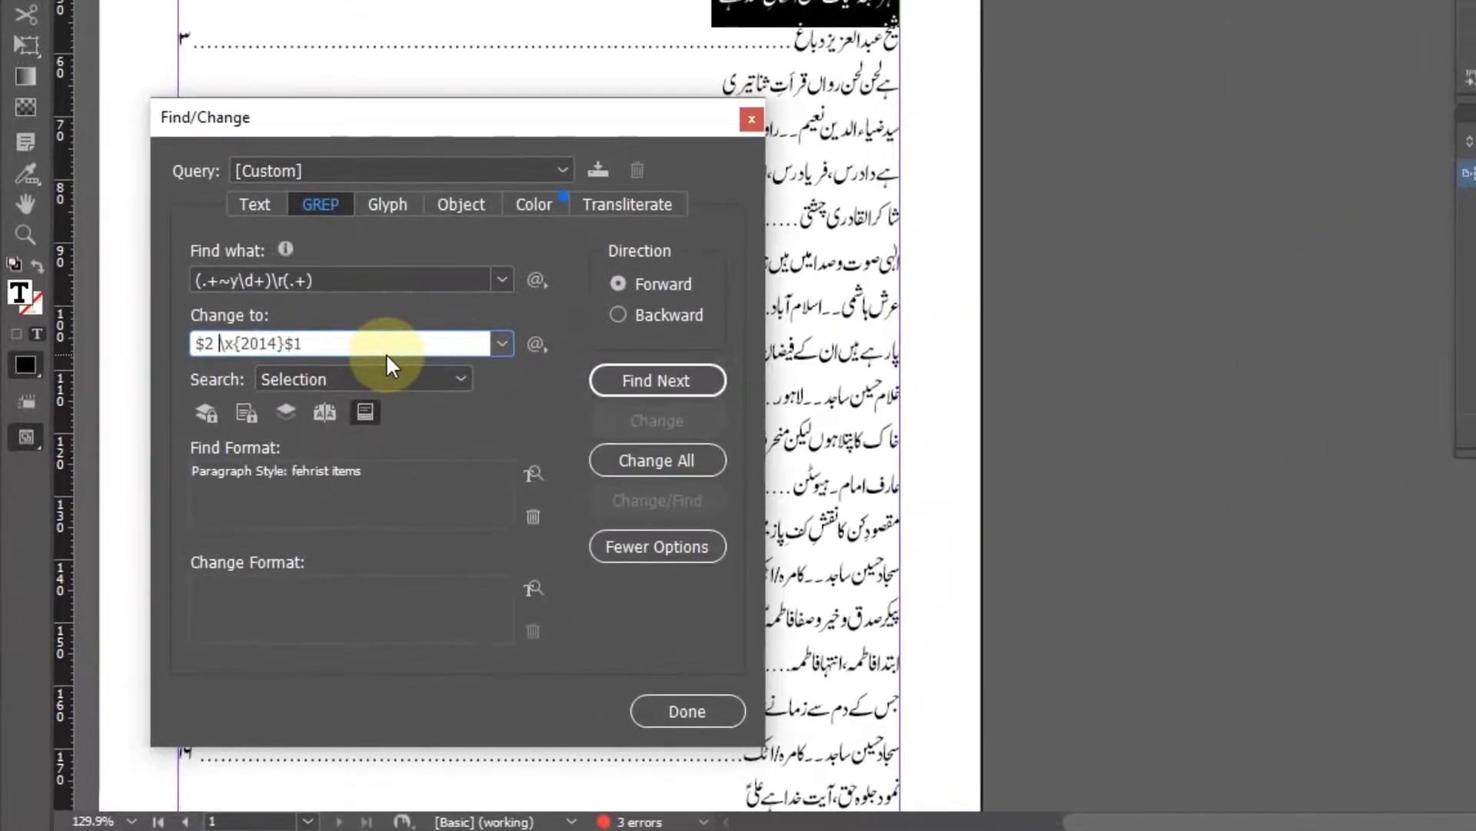
key("Right")
key("Right")
key("Right")
key("Right")
key("Right")
key("Right")
key("Right")
key("Right")
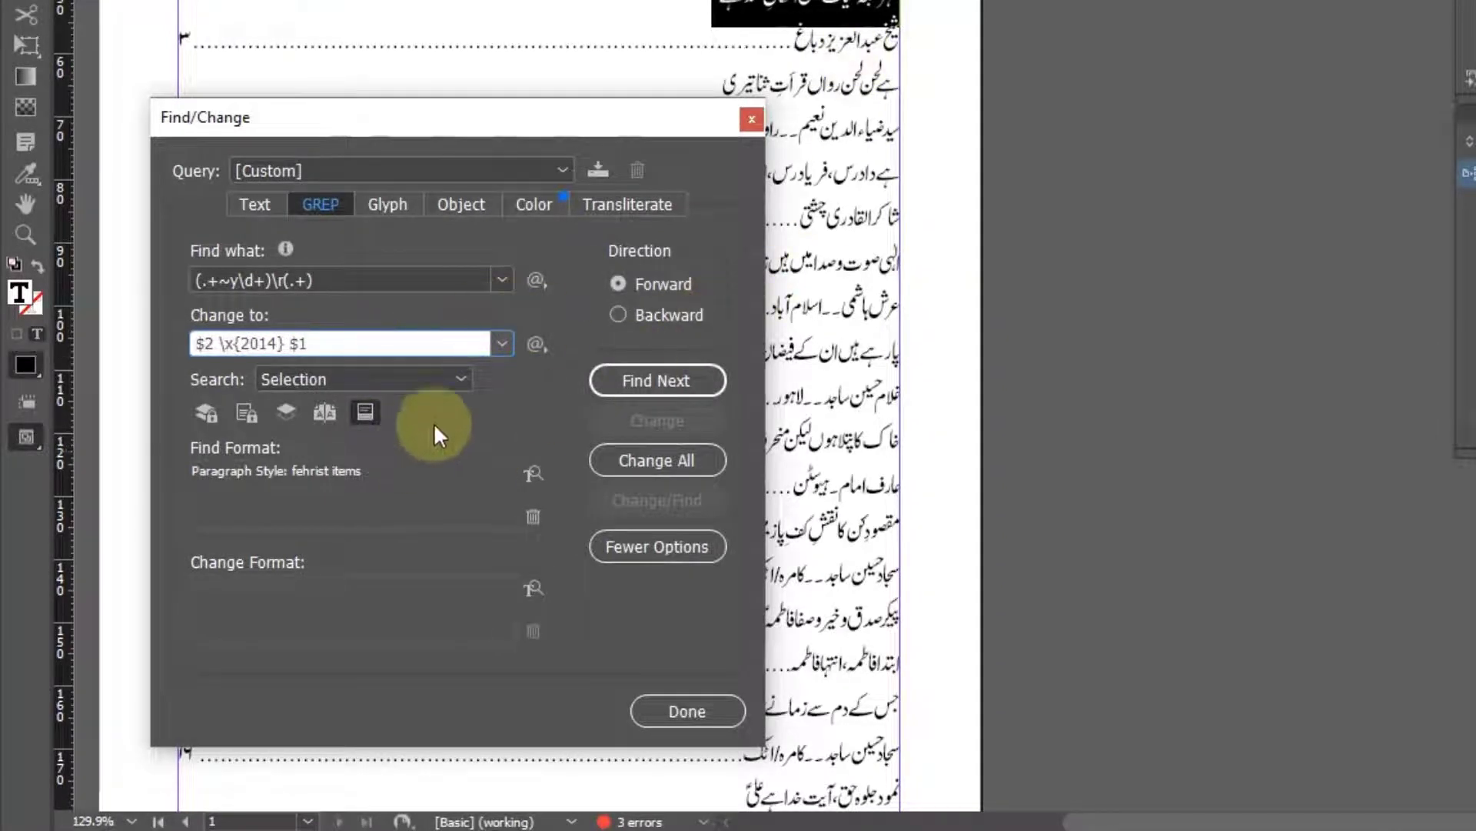
Set the search scope to Story, replace all matches in the contents list, and close the find-and-replace.
left_click(451, 379)
left_click(349, 455)
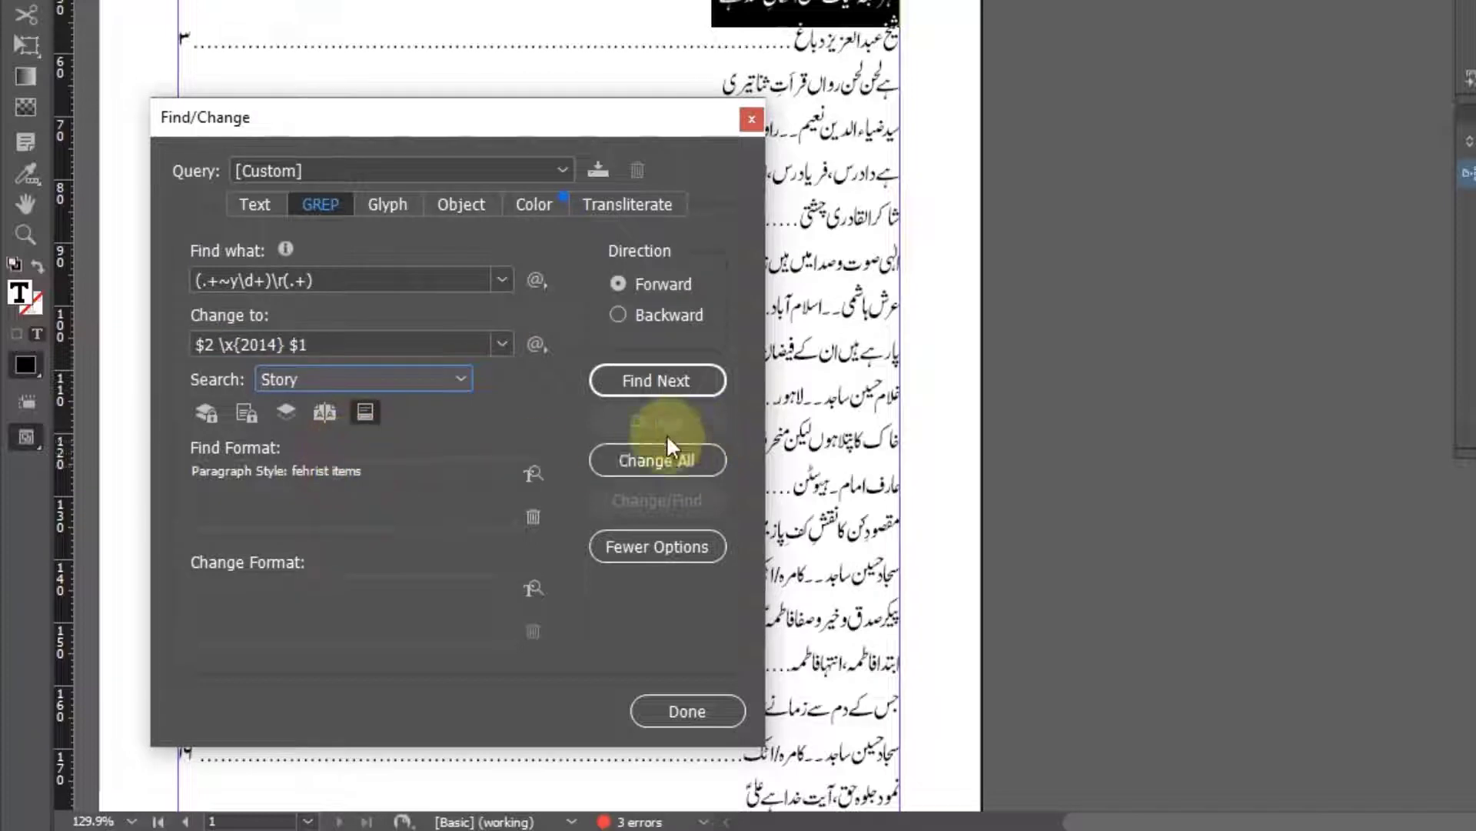
left_click(652, 460)
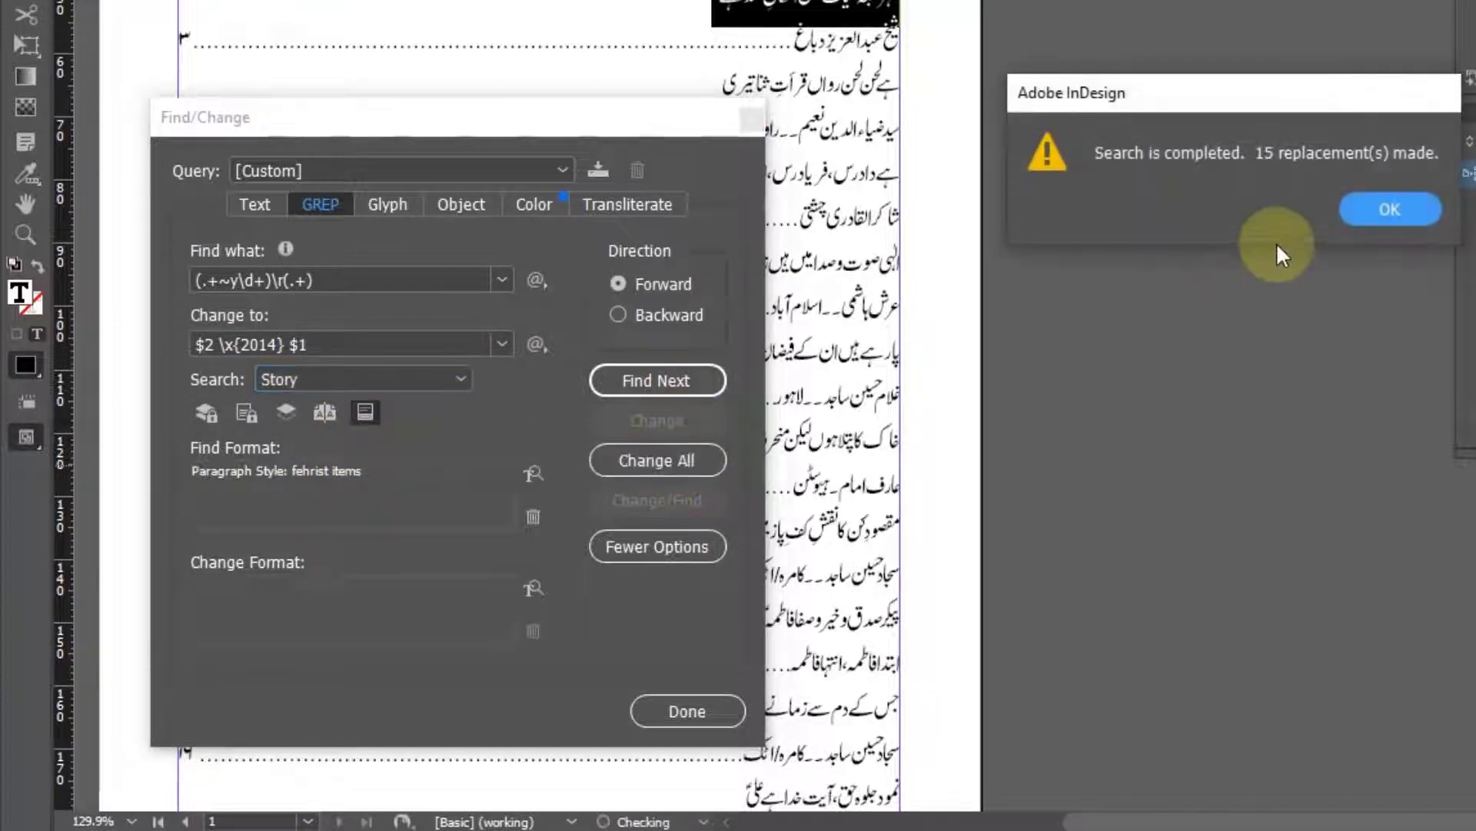
left_click(1389, 209)
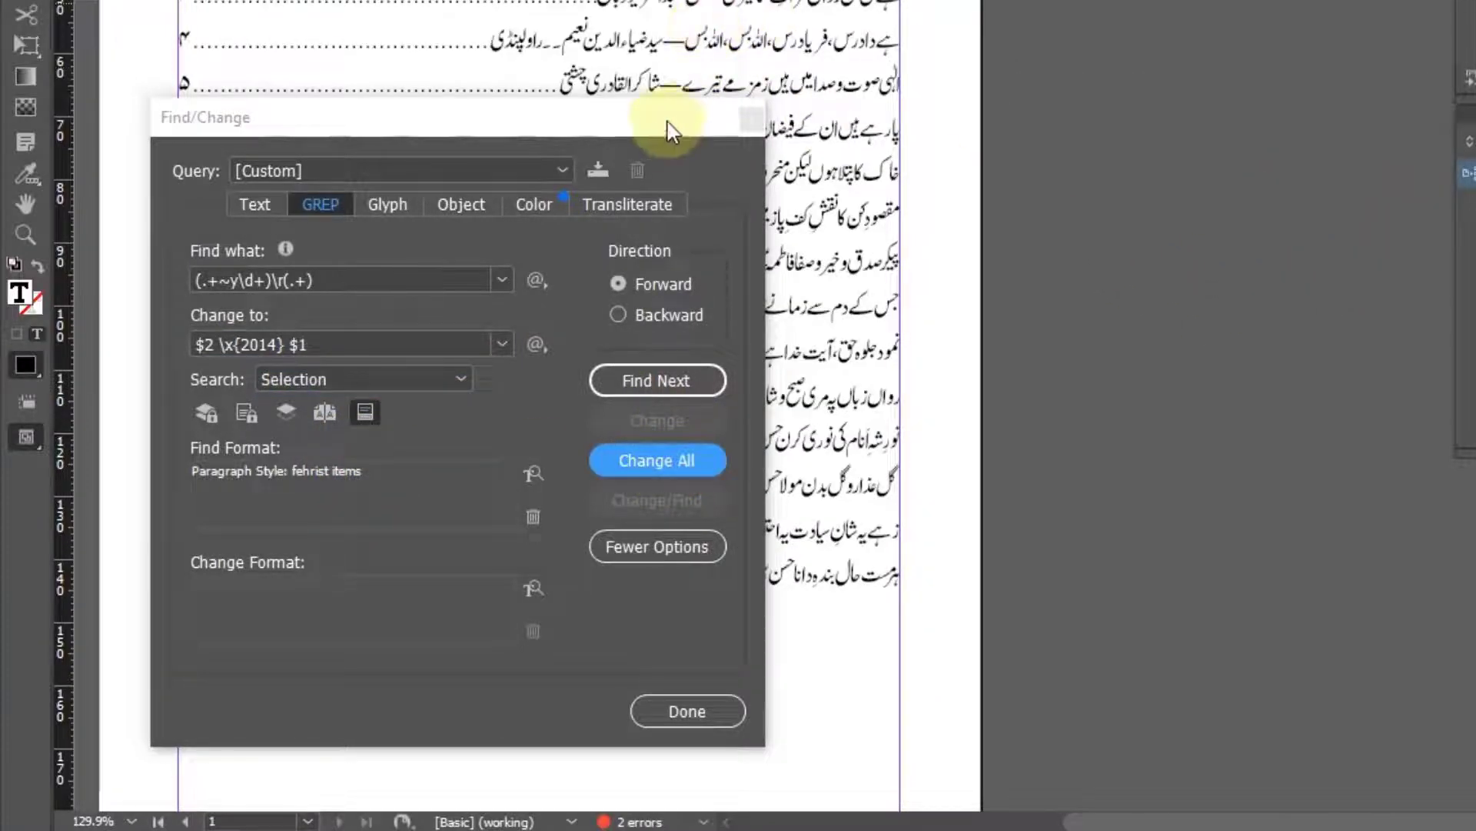
left_click_drag(668, 130, 700, 50)
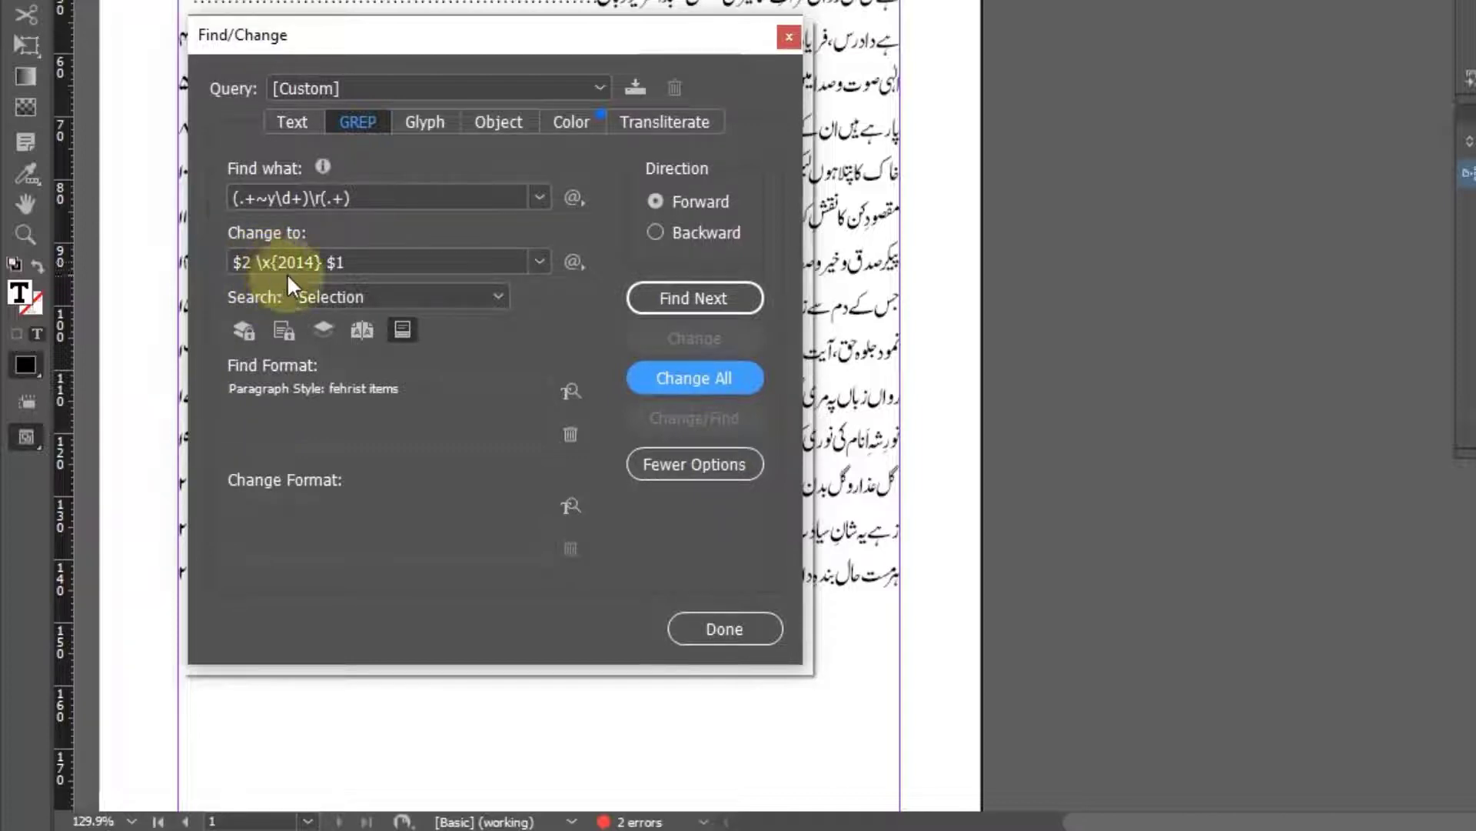
left_click(375, 271)
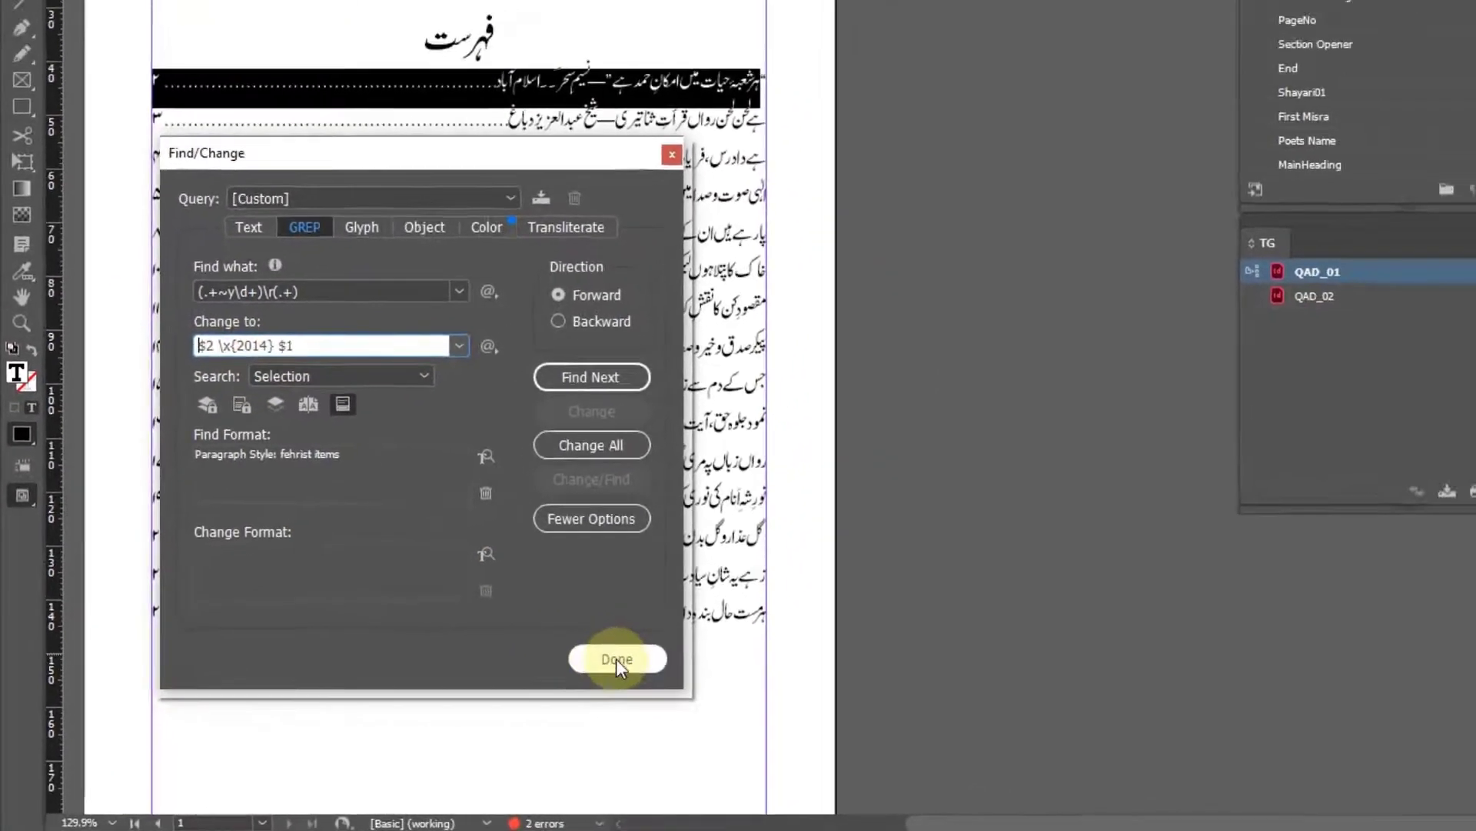
left_click(717, 631)
left_click(714, 132)
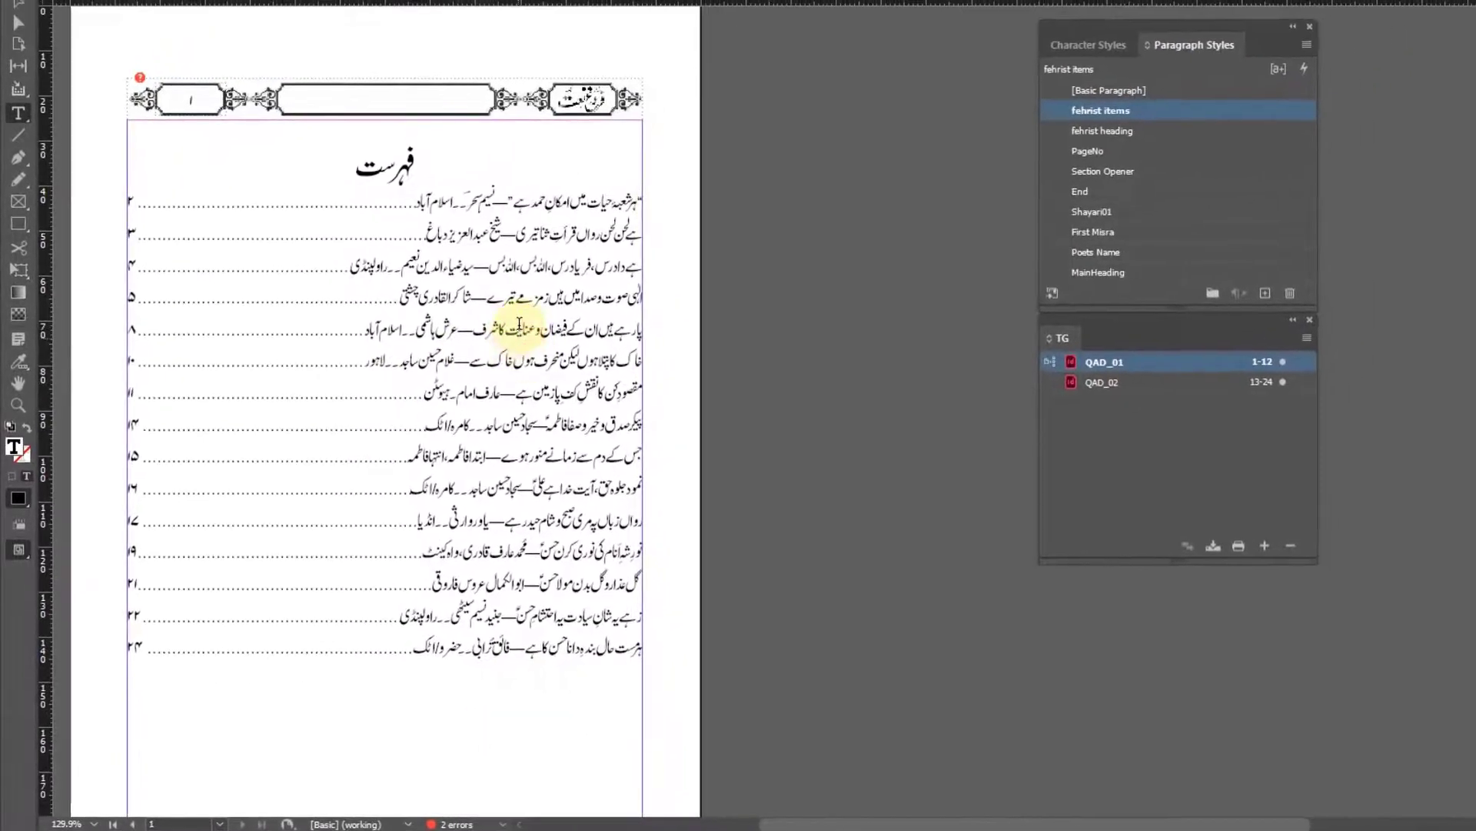
Select the city name in the first contents entry, then display the Info panel beside the page.
left_click_drag(465, 207, 420, 213)
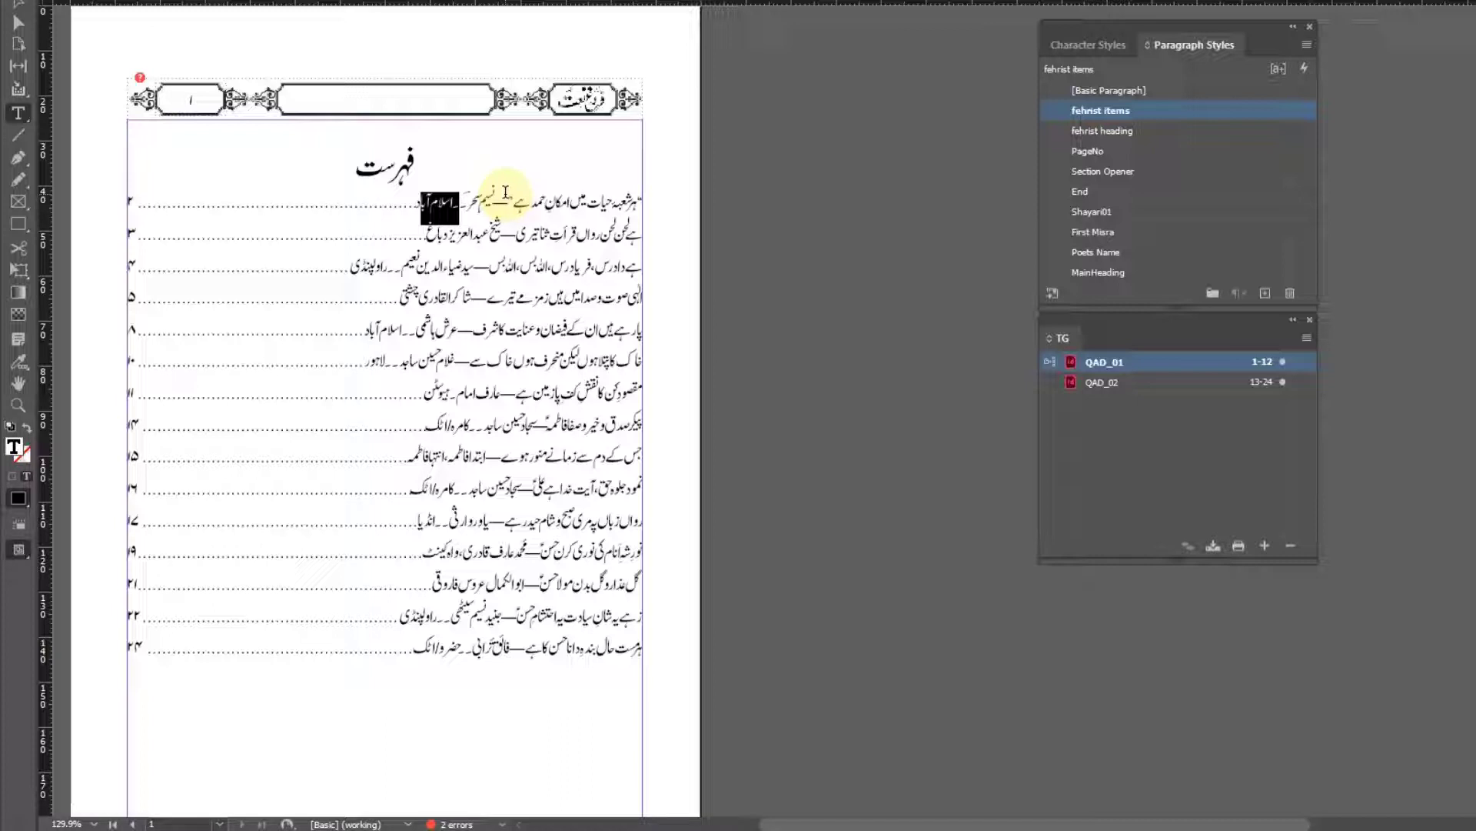
left_click(544, 235)
key("F8")
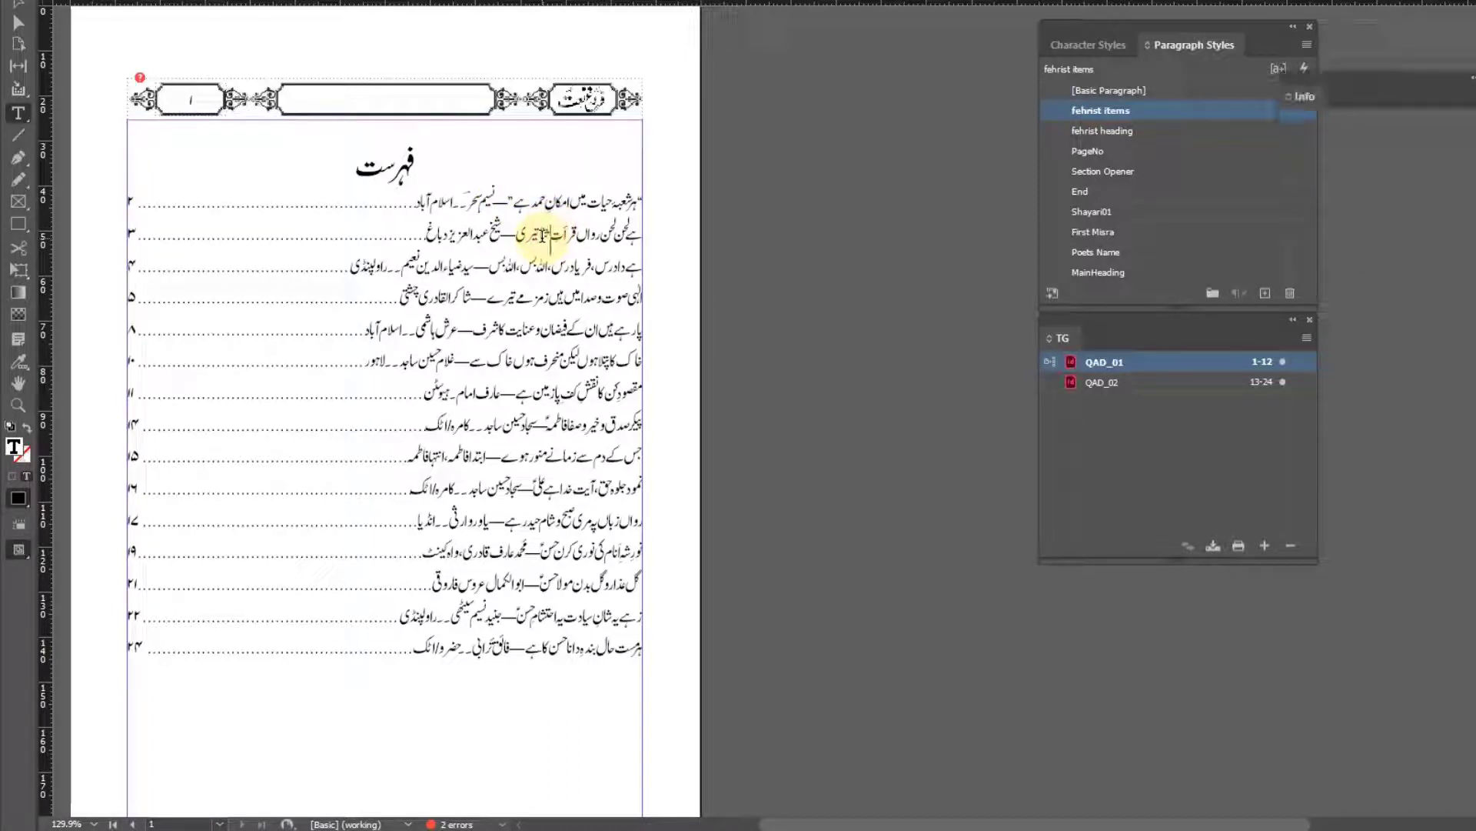
left_click_drag(1362, 93, 809, 77)
Select one of the two dashes before the city name in the first entry and check its Unicode value.
left_click(18, 22)
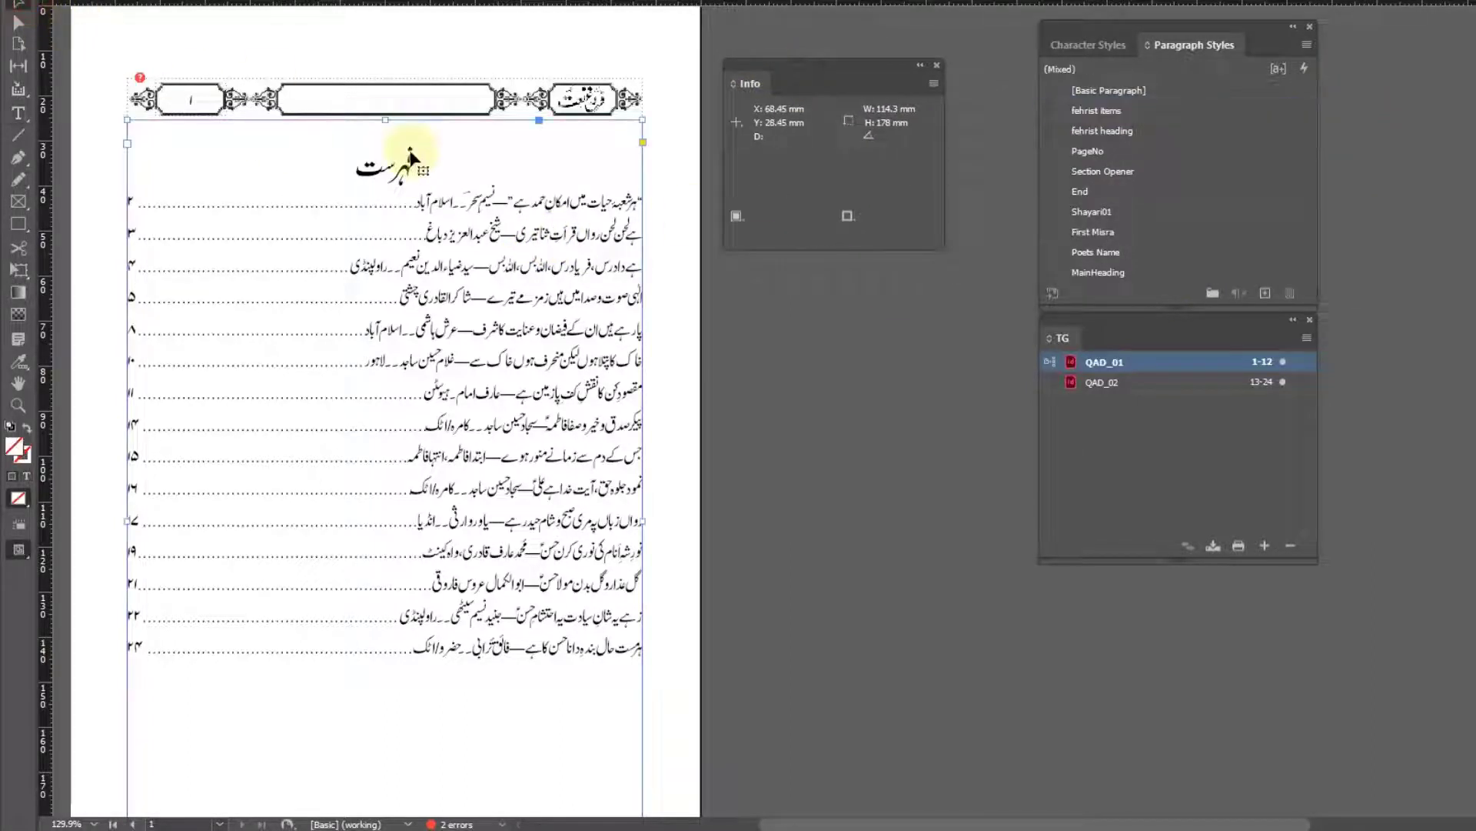
left_click_drag(316, 182, 573, 312)
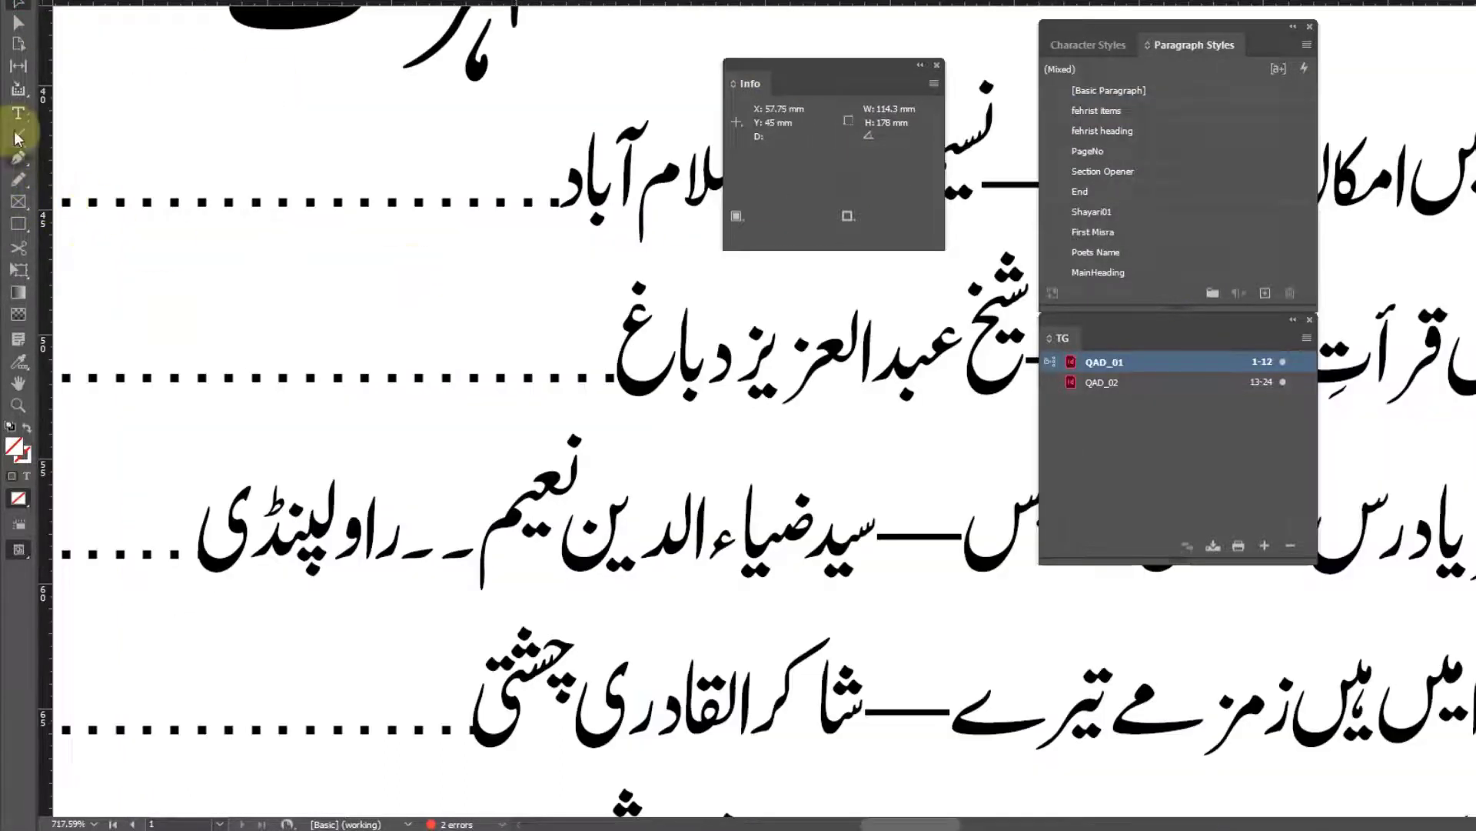
left_click_drag(792, 369, 206, 442)
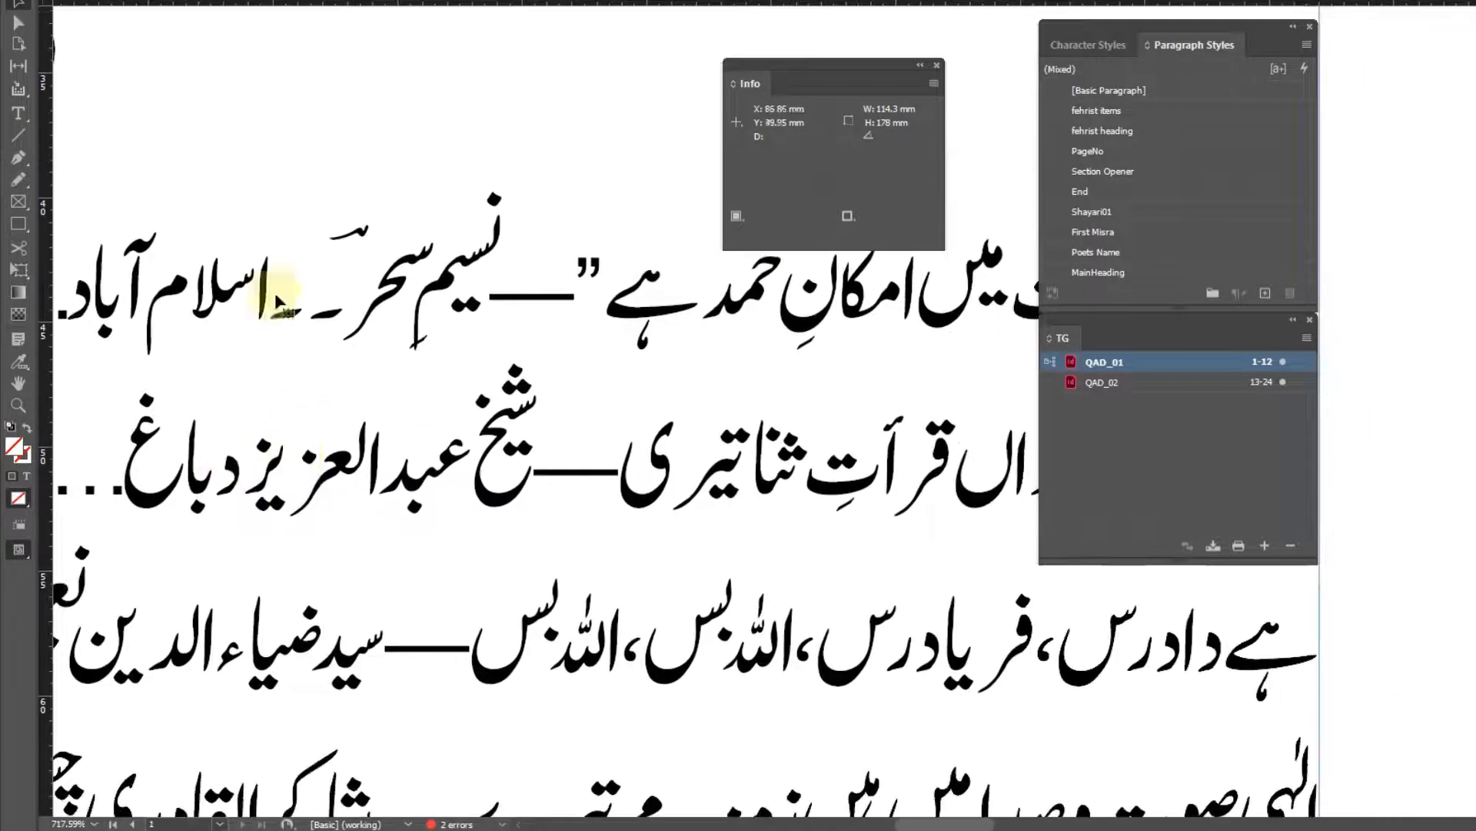
left_click(18, 113)
left_click(311, 317)
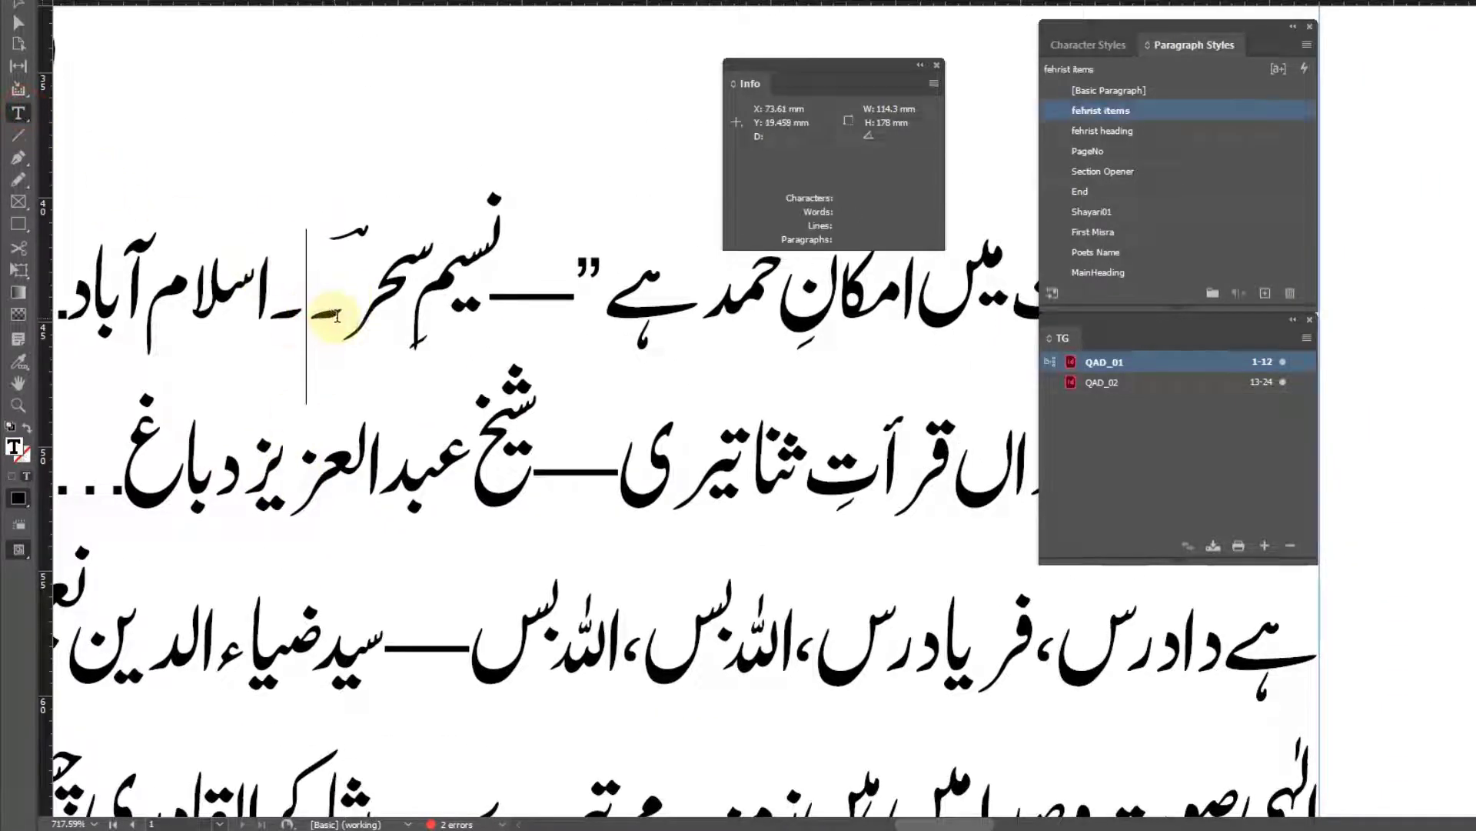
left_click_drag(312, 317, 343, 318)
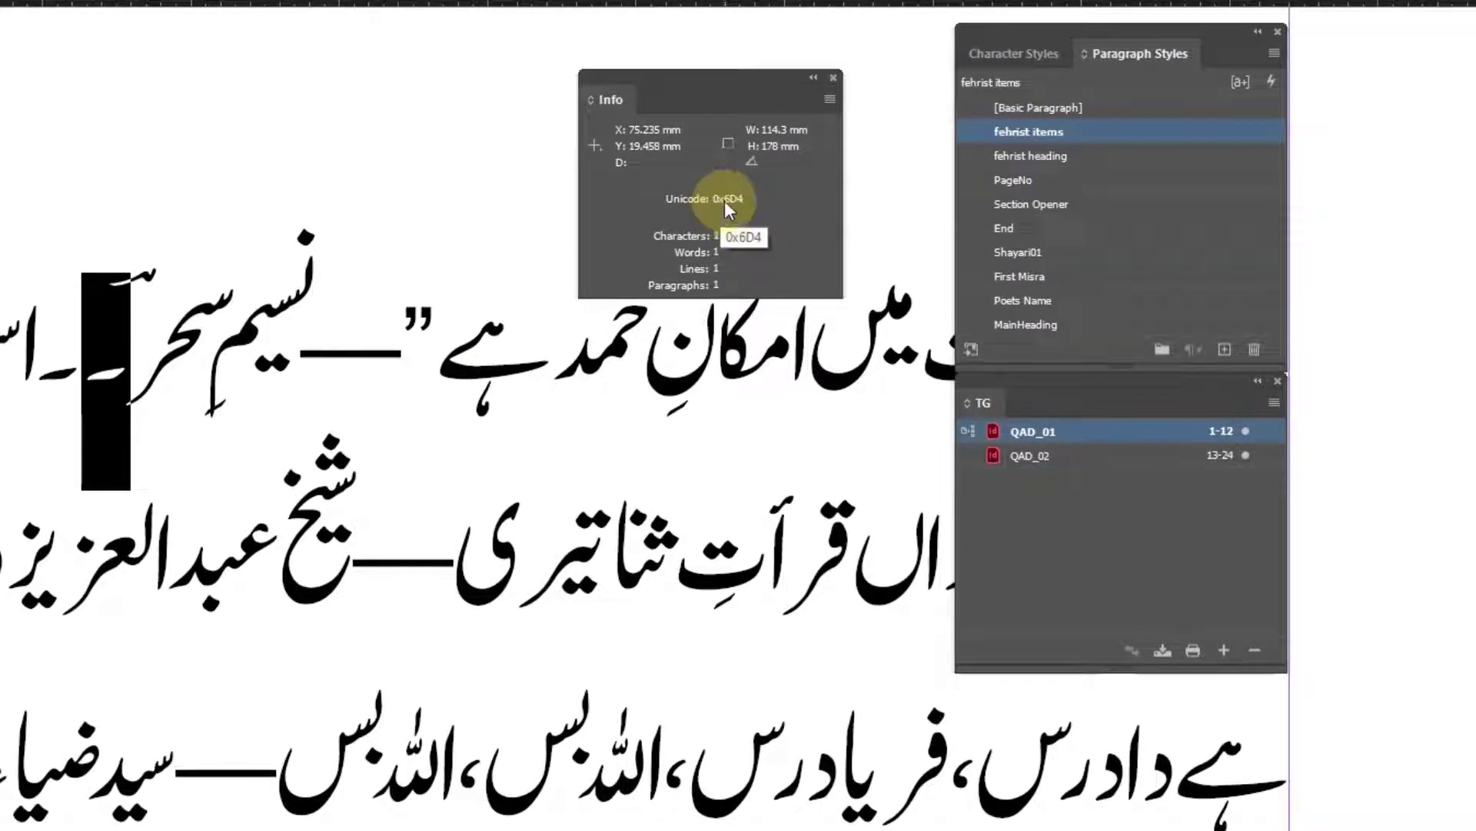
key("Escape")
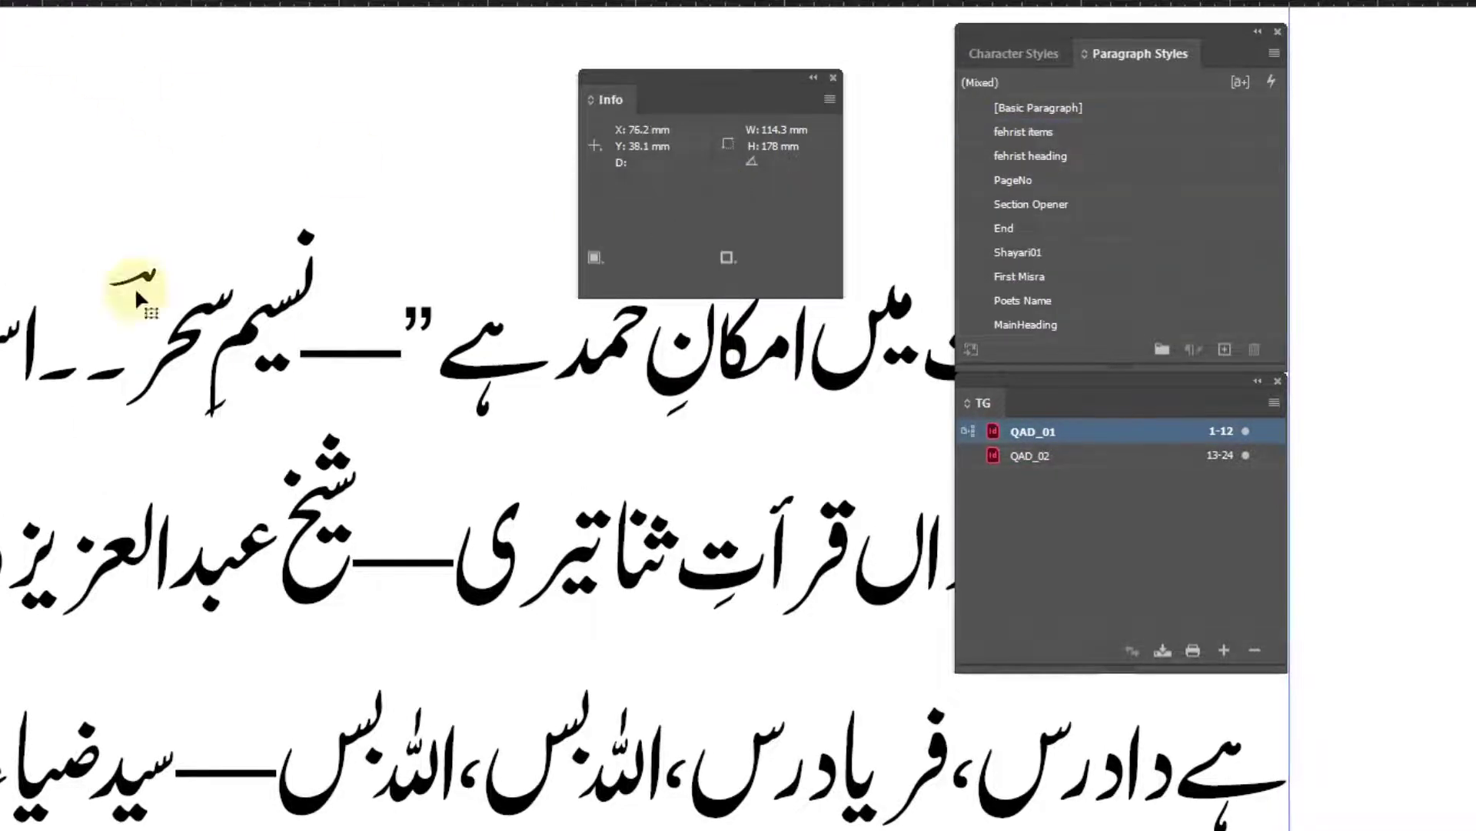
Place the text cursor in the first contents entry, reopen the find-and-replace, and clear the replacement expression.
left_click(544, 438, "alt")
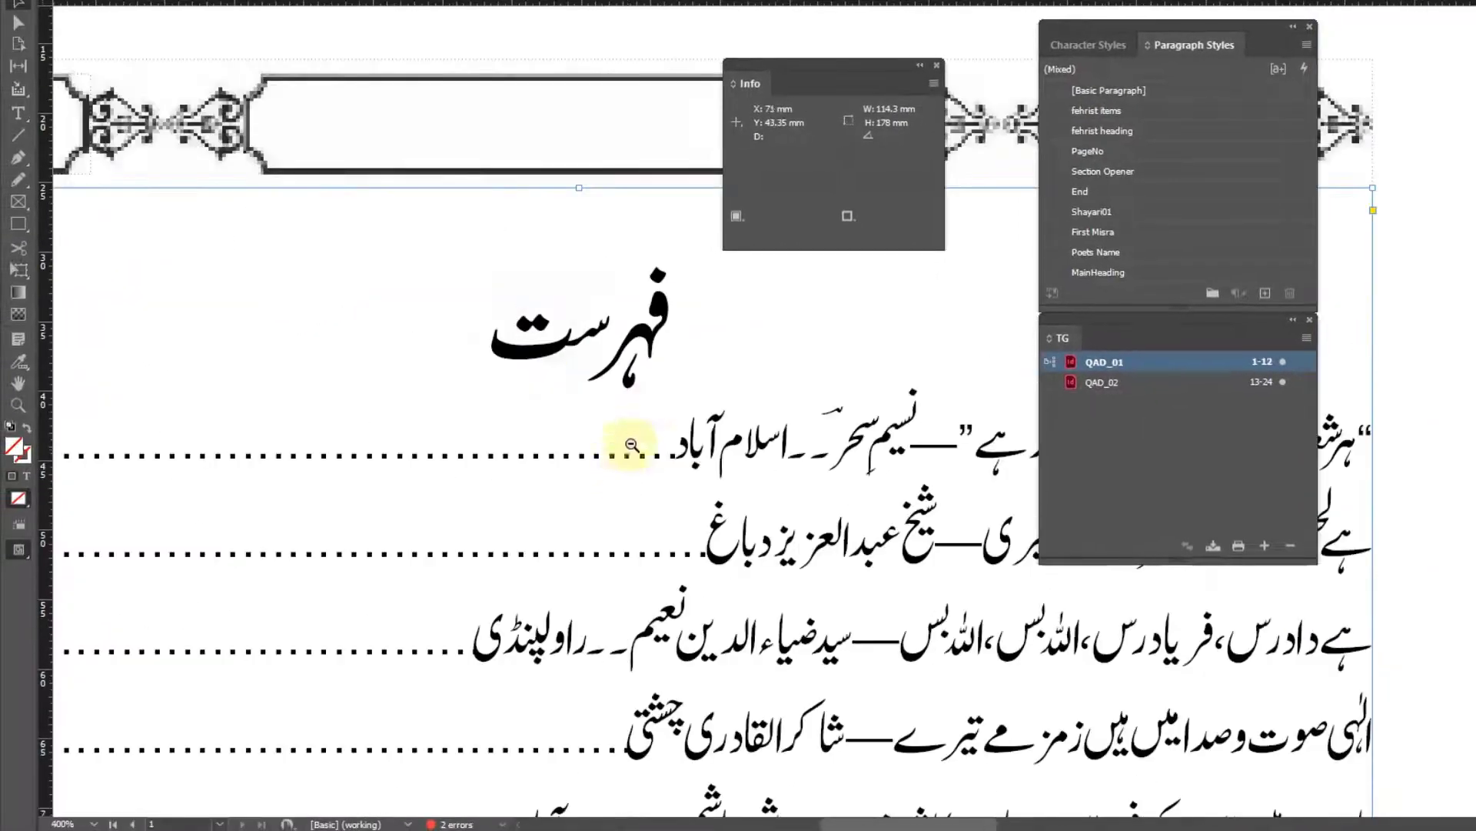
left_click(633, 444, "alt")
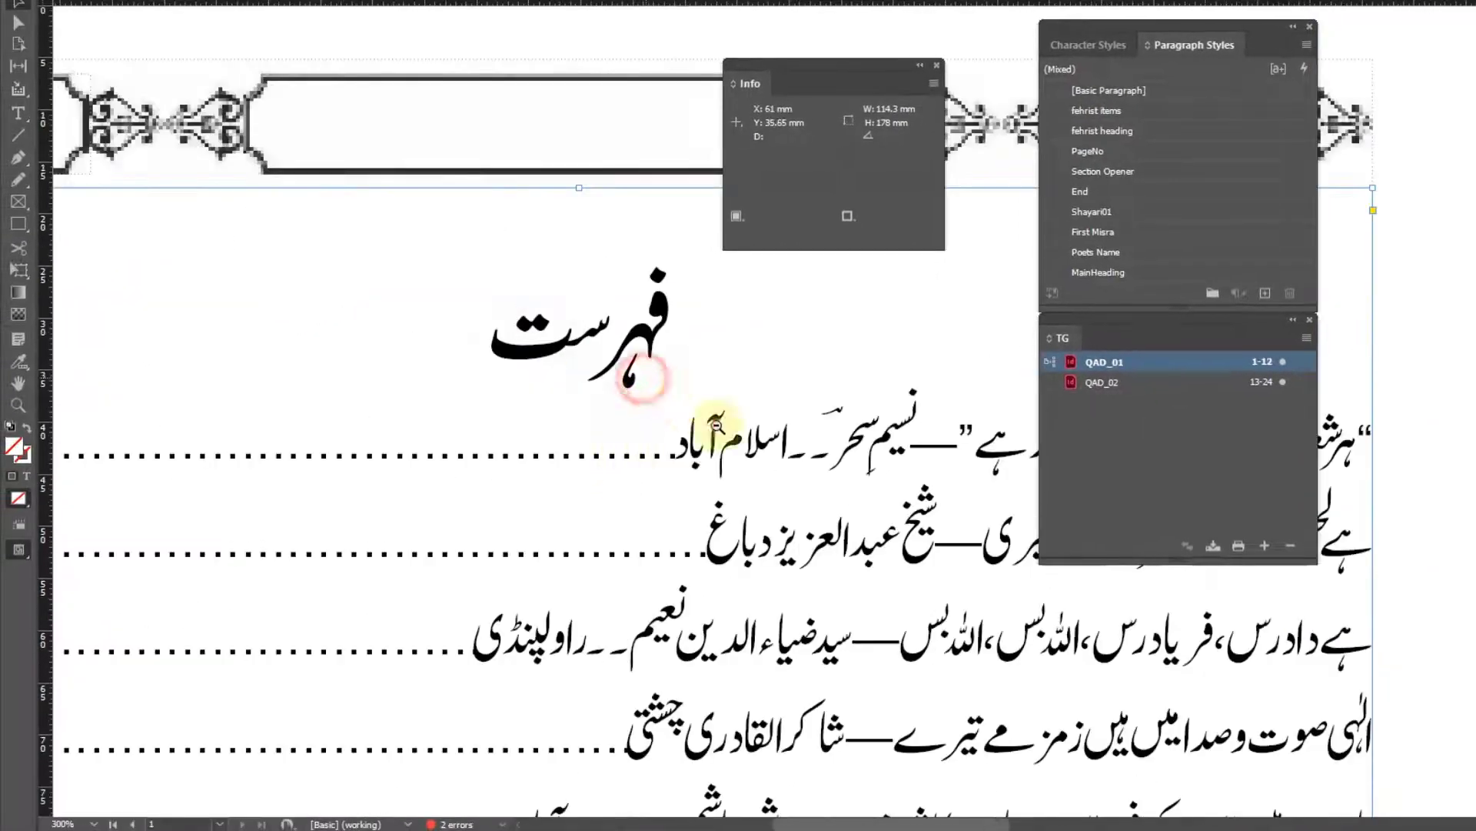
left_click(834, 500, "alt")
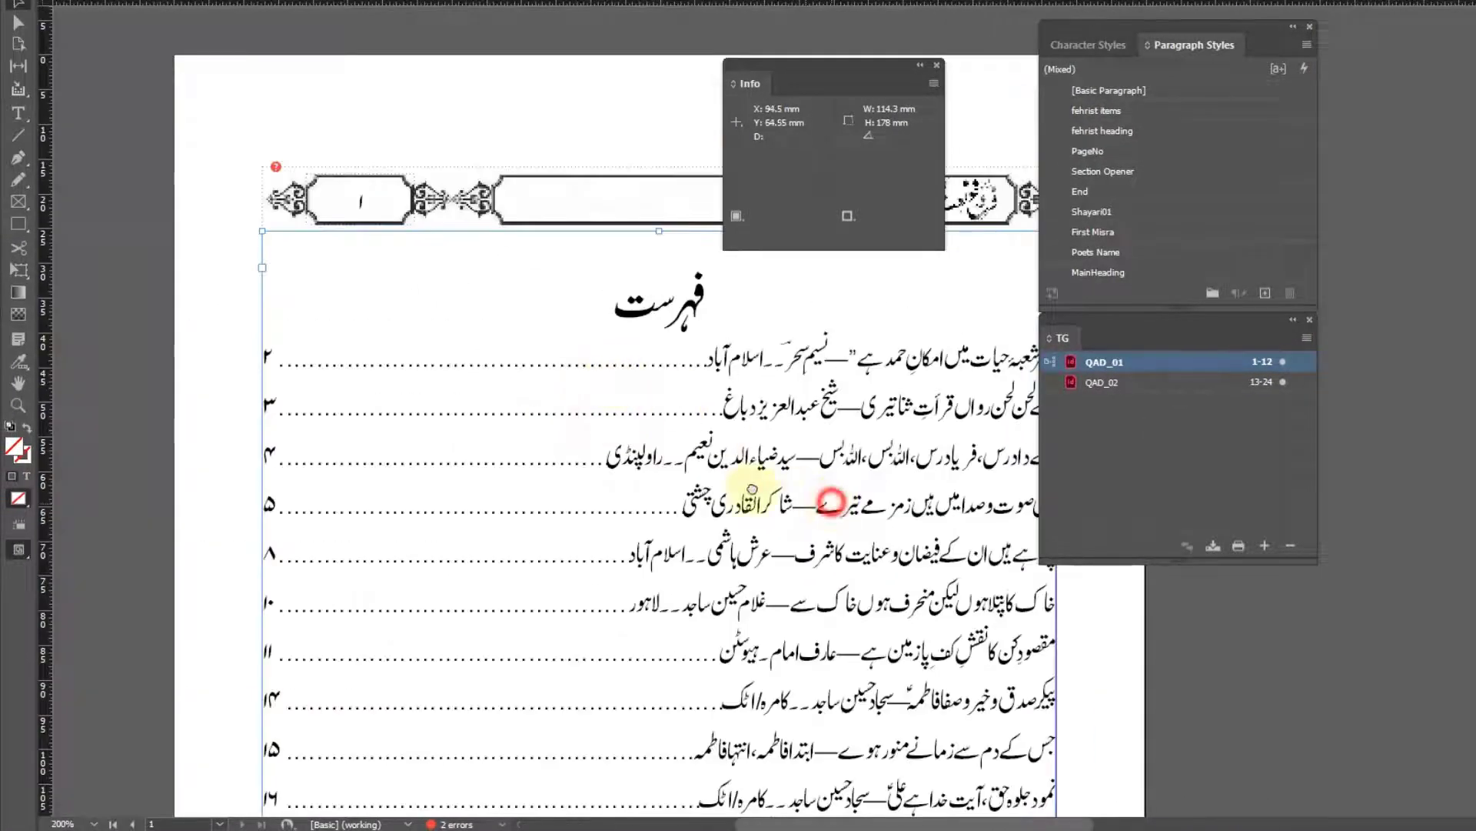
left_click(19, 115)
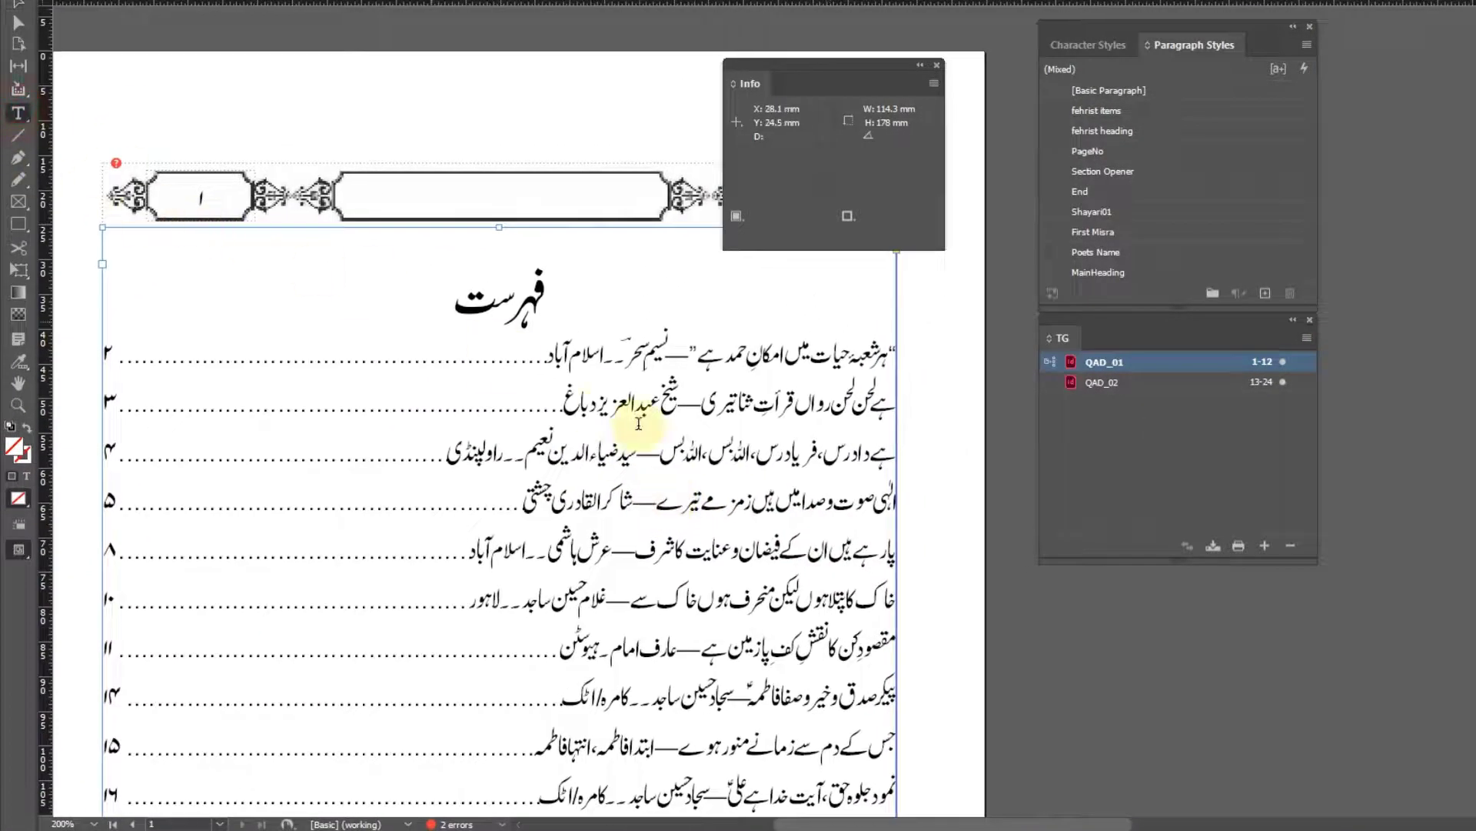
left_click(493, 355)
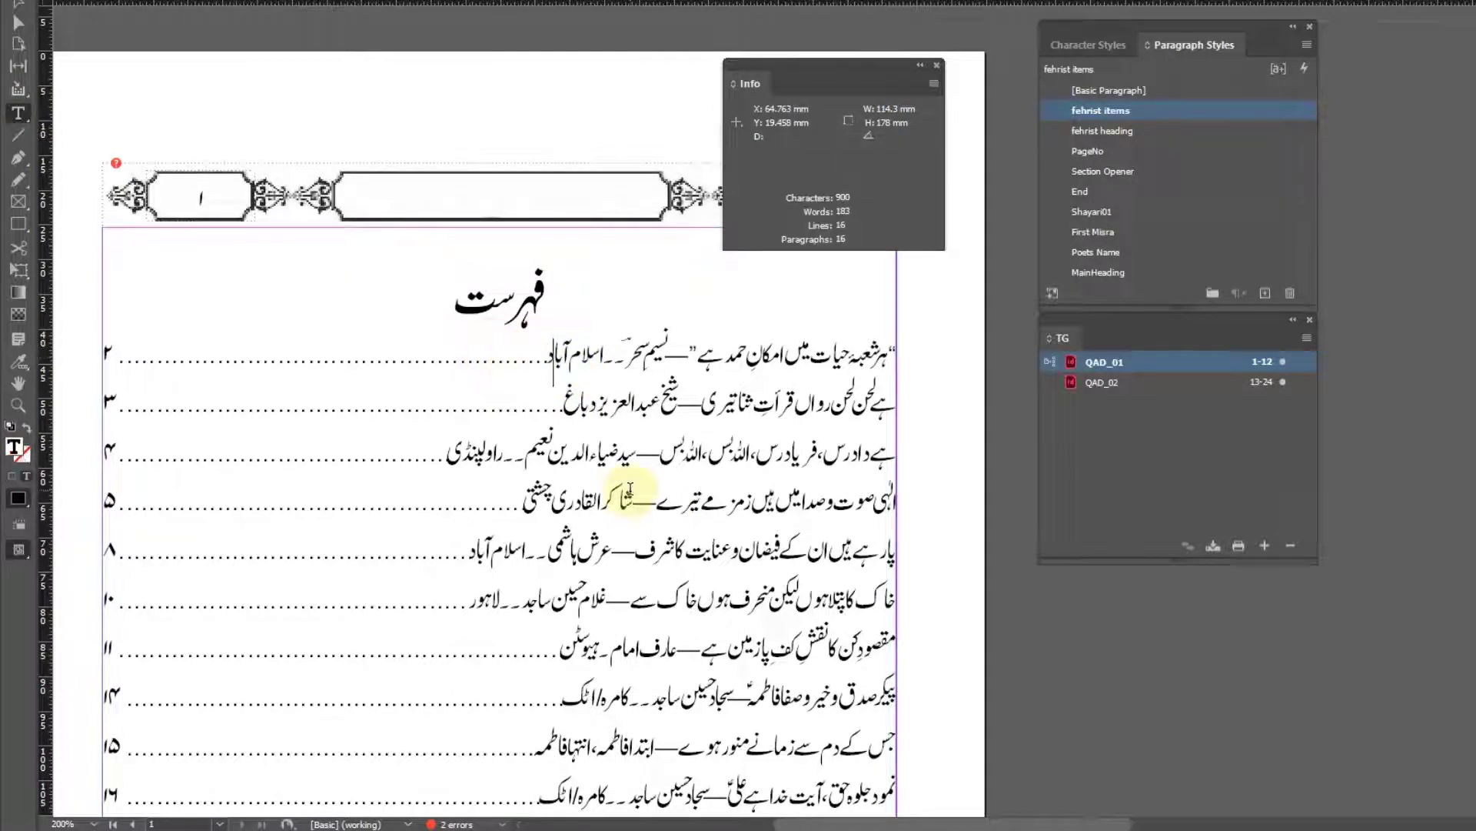
key("ctrl+f")
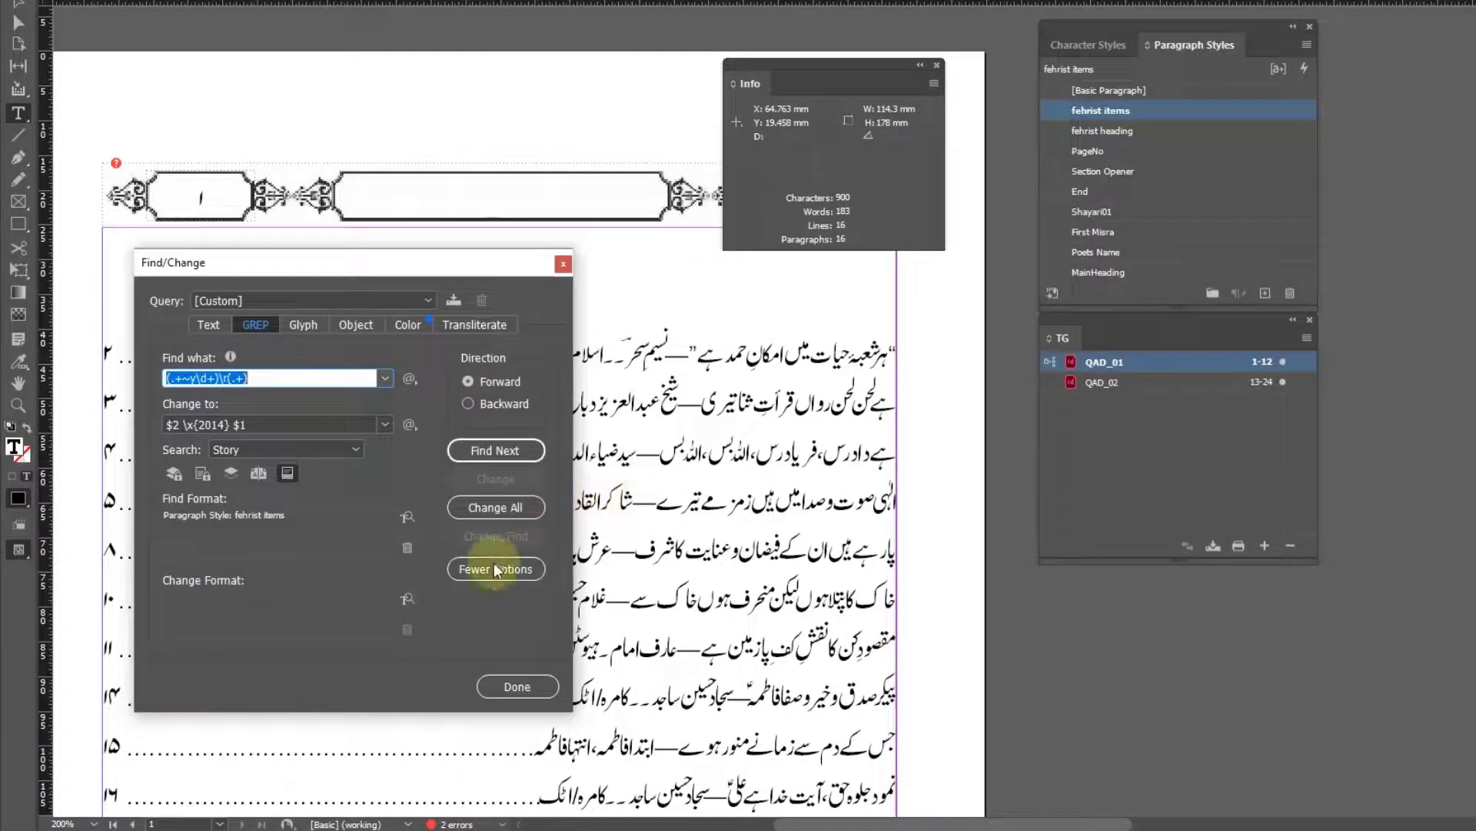
triple_click(263, 424)
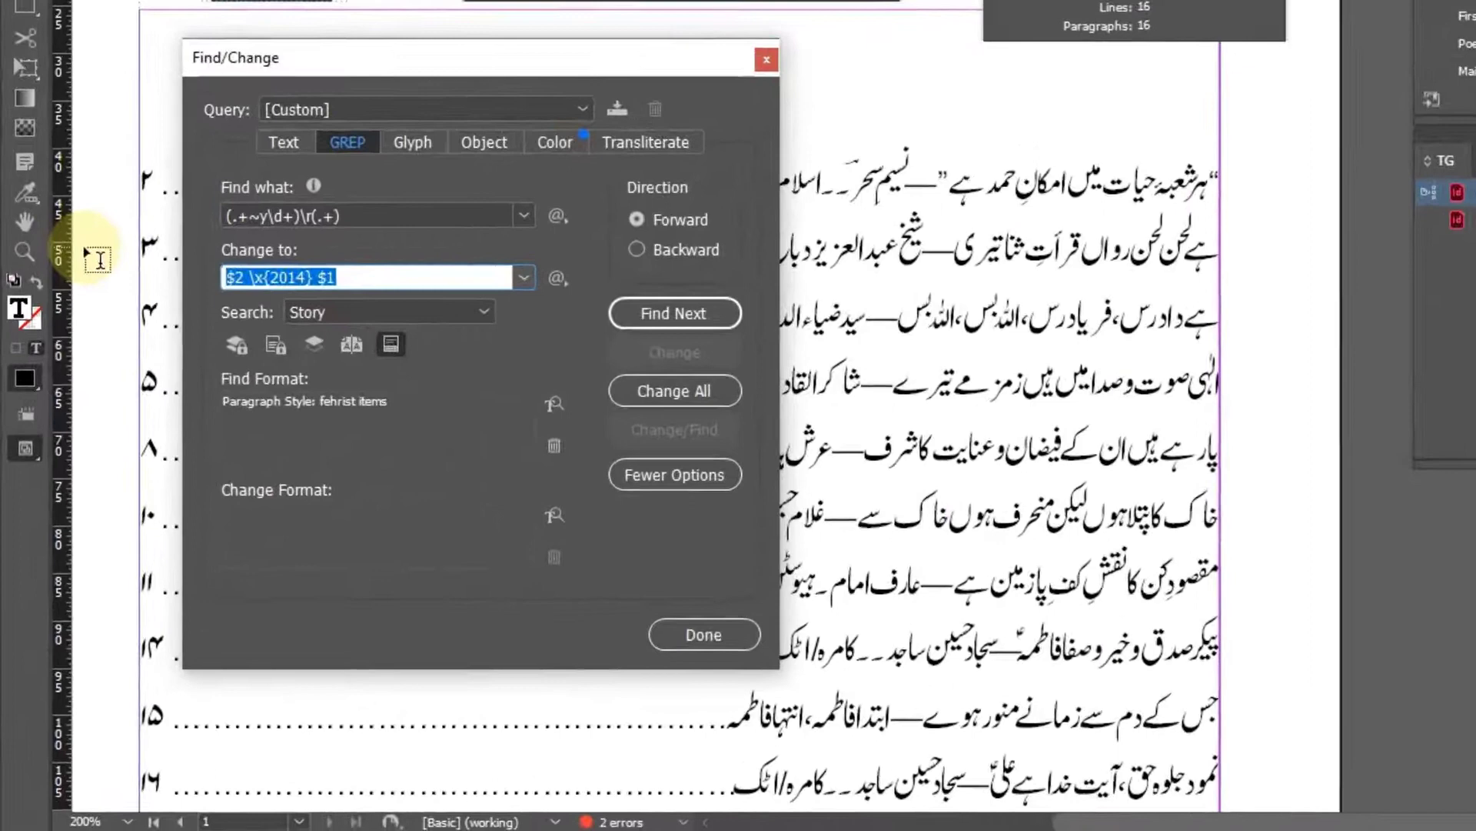
key("BackSpace")
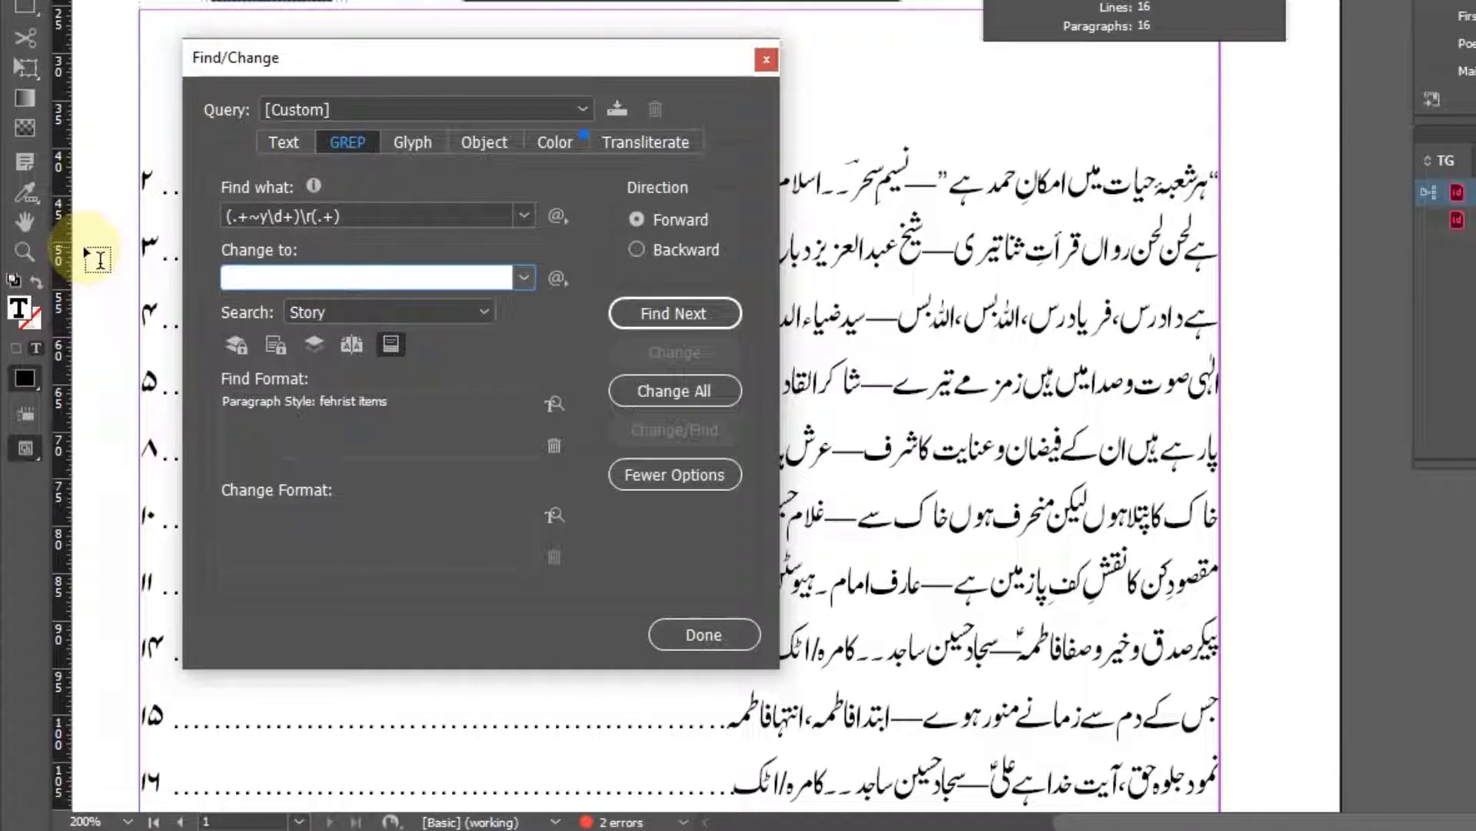
Replace the find expression with \x{6d4} and reposition the dialog to compare it with the contents entries.
triple_click(358, 216)
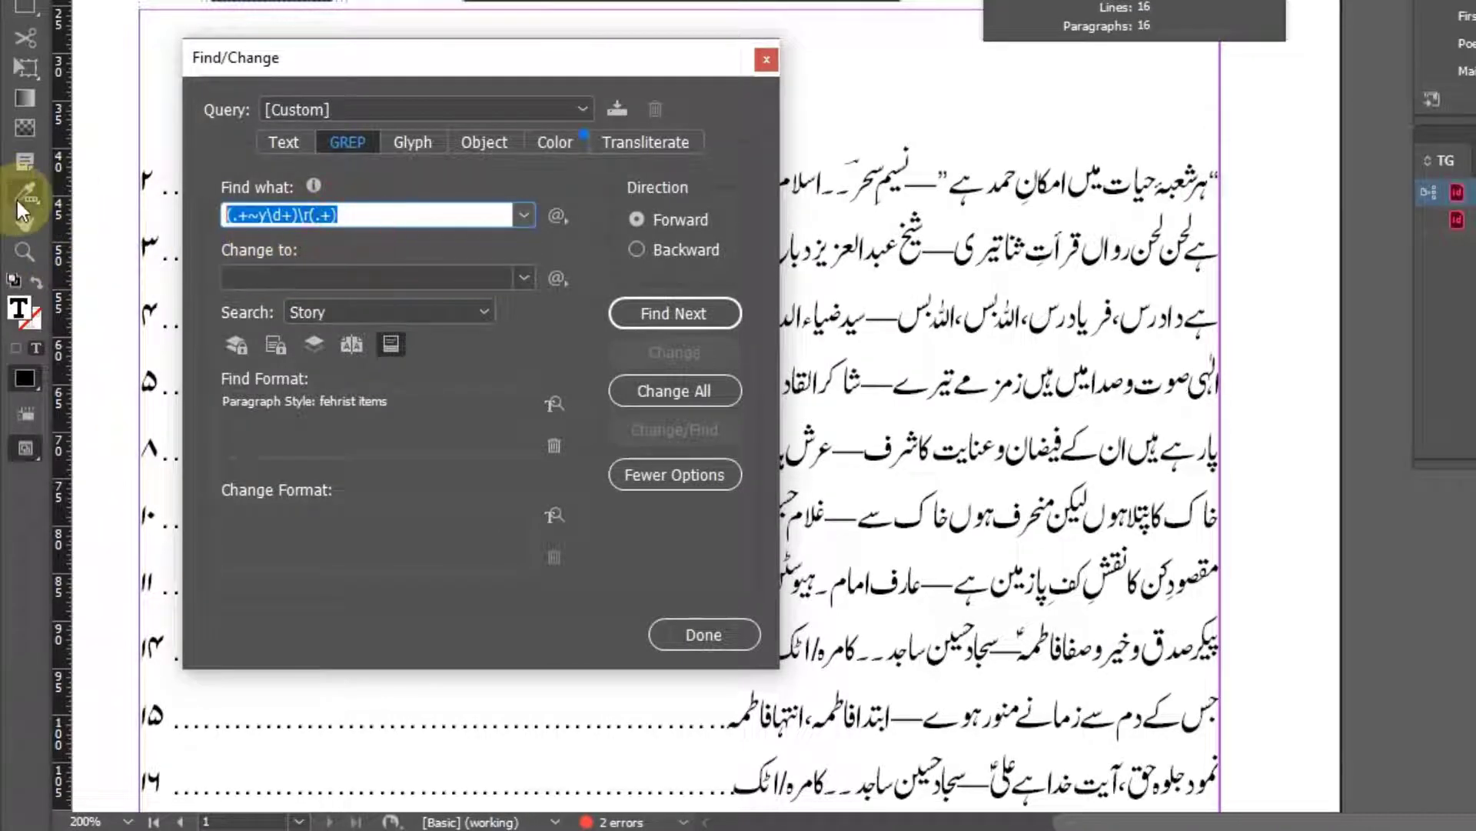
key("BackSpace")
type("\\x")
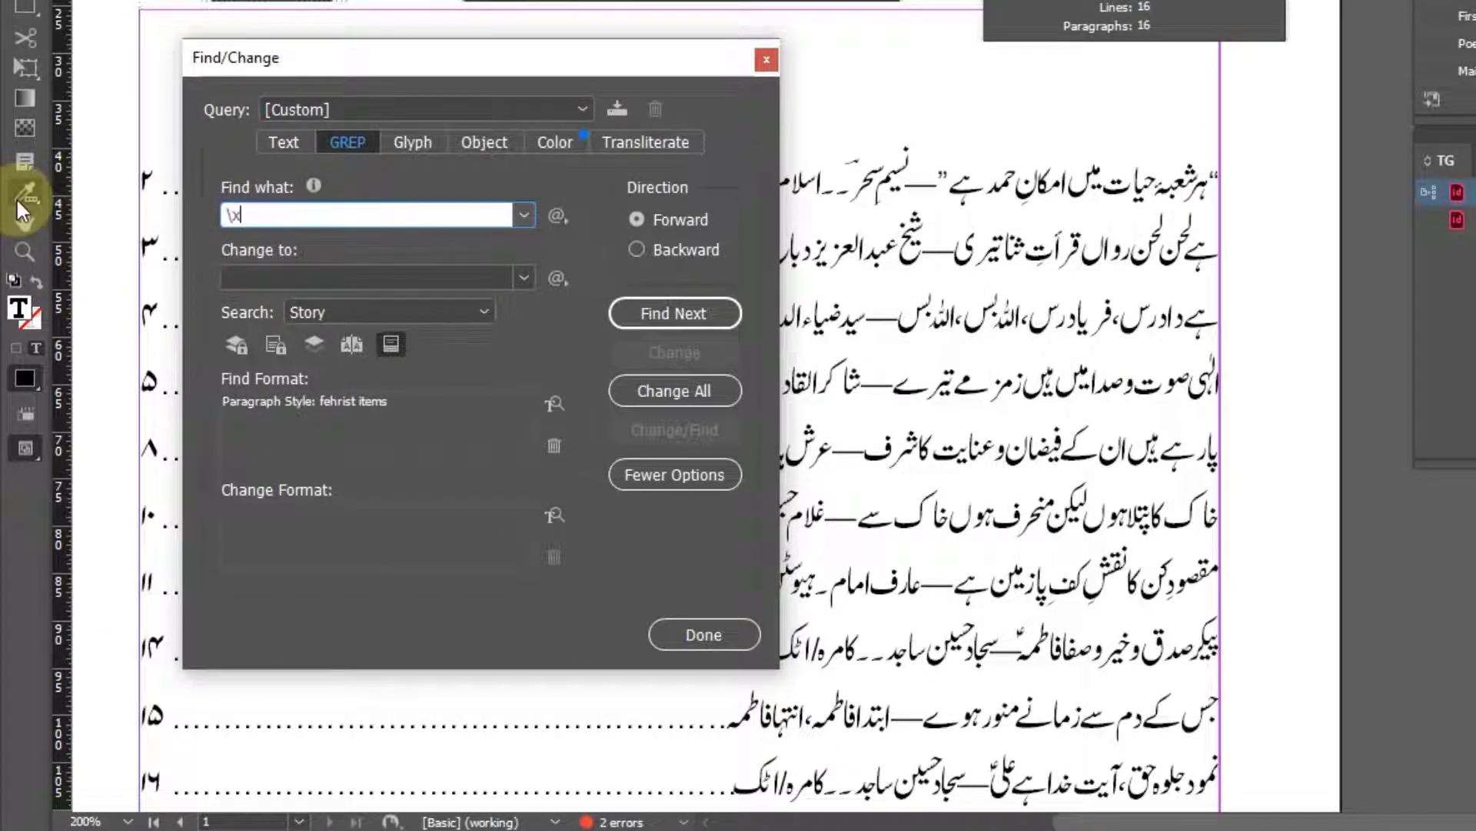
type("{")
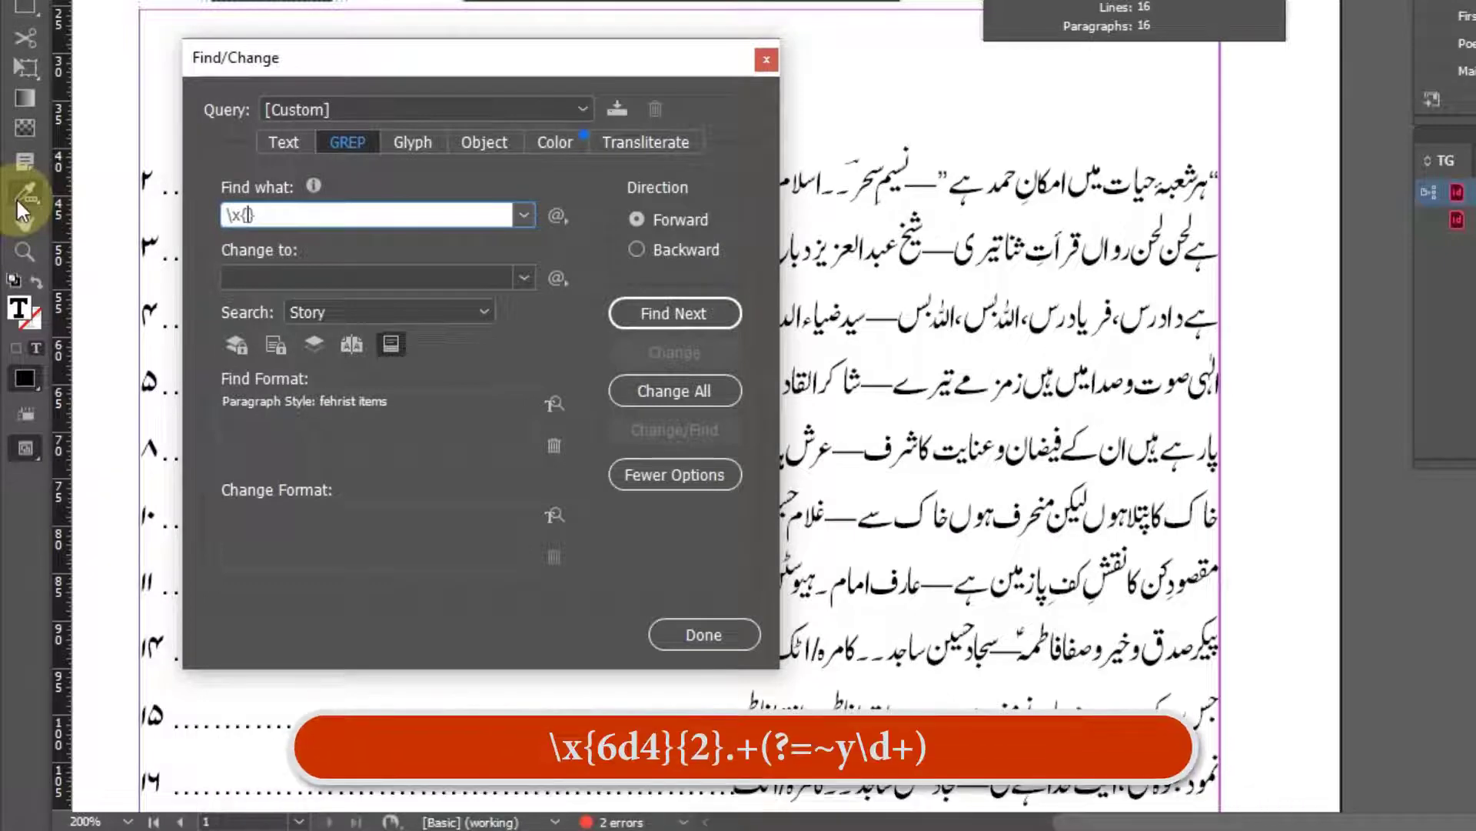
type("6d")
type("4")
left_click_drag(523, 66, 553, 265)
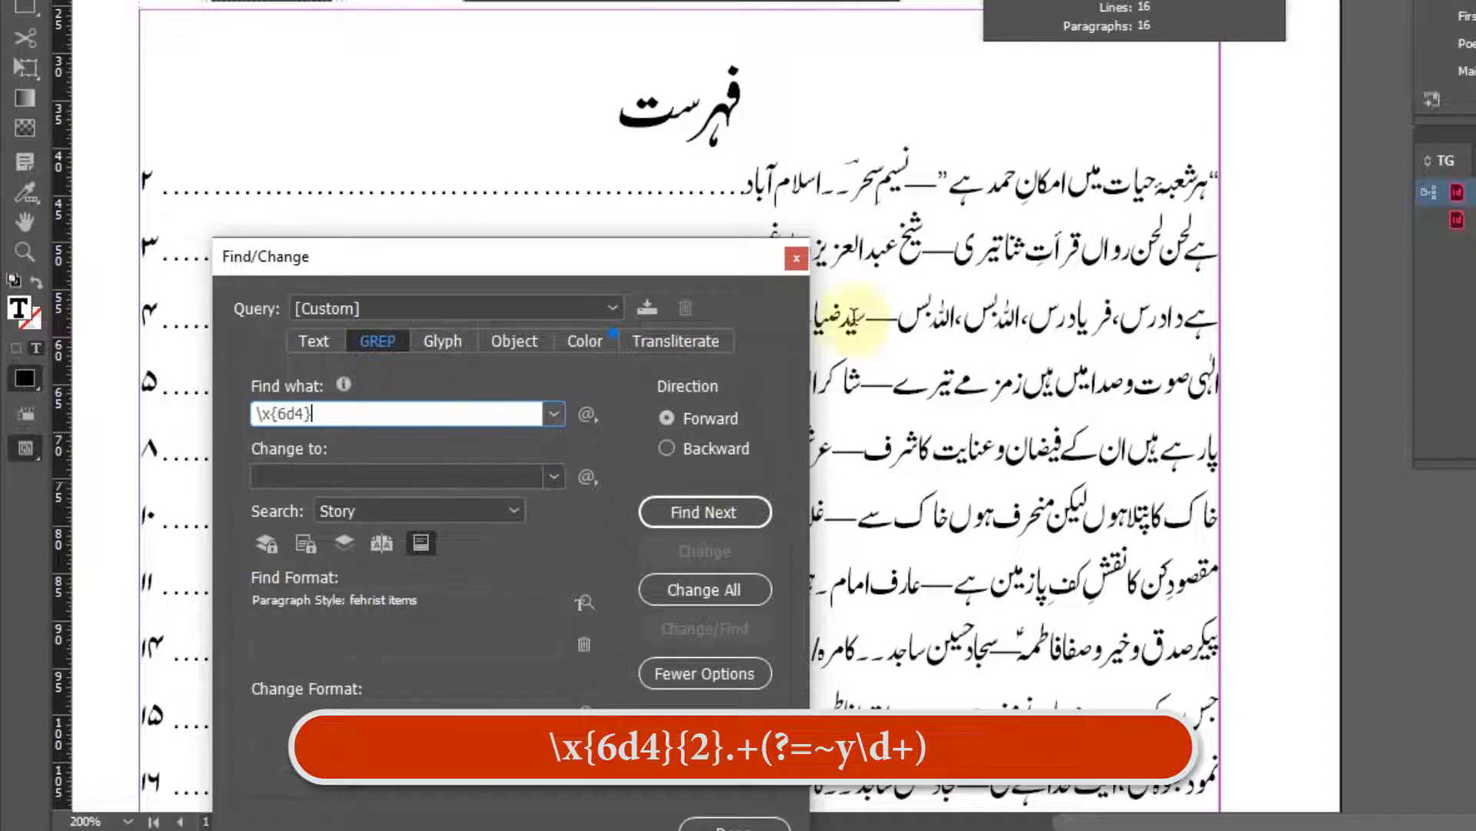
left_click_drag(732, 257, 633, 26)
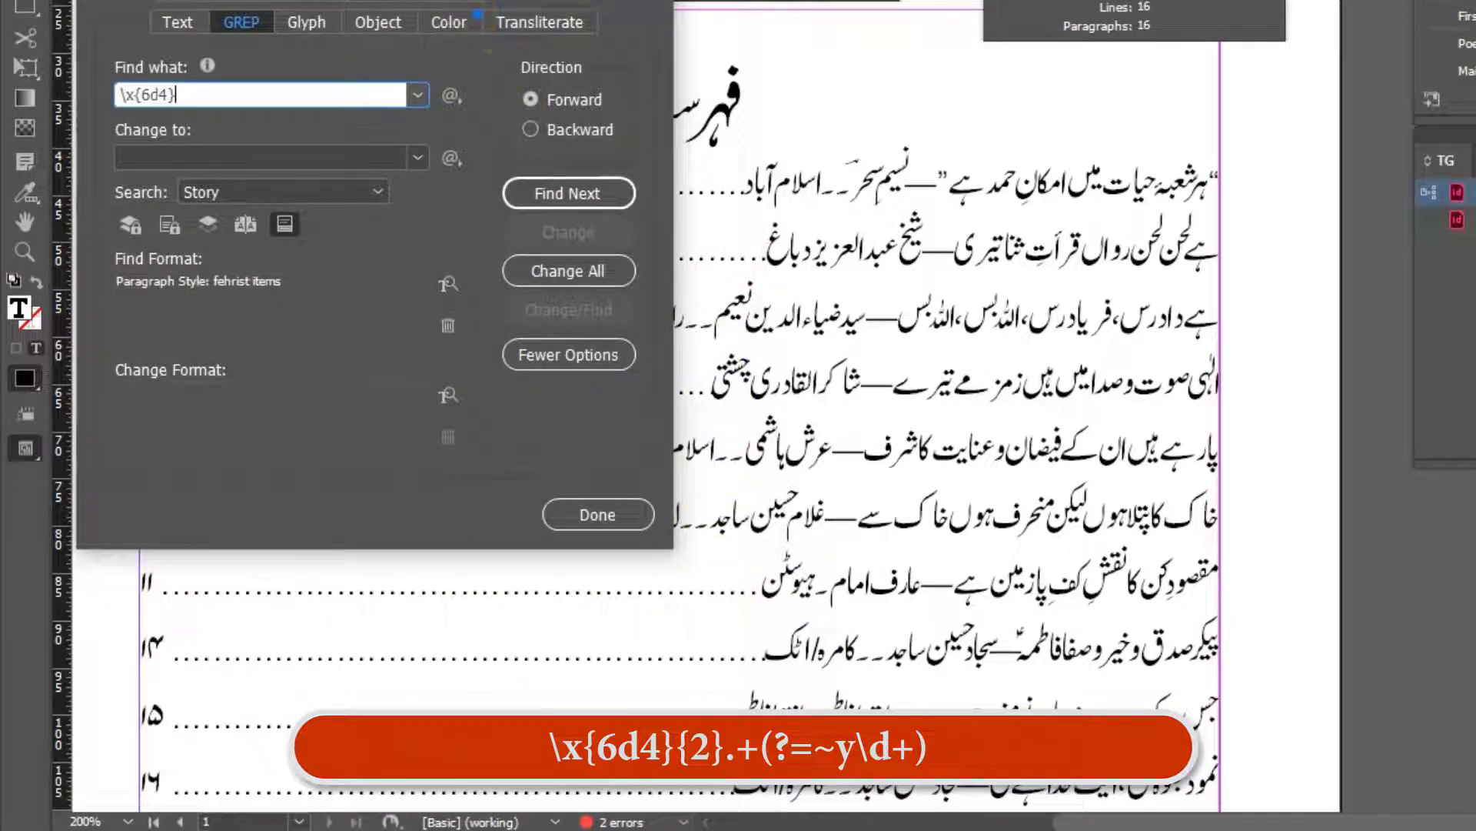
left_click_drag(462, 16, 789, 239)
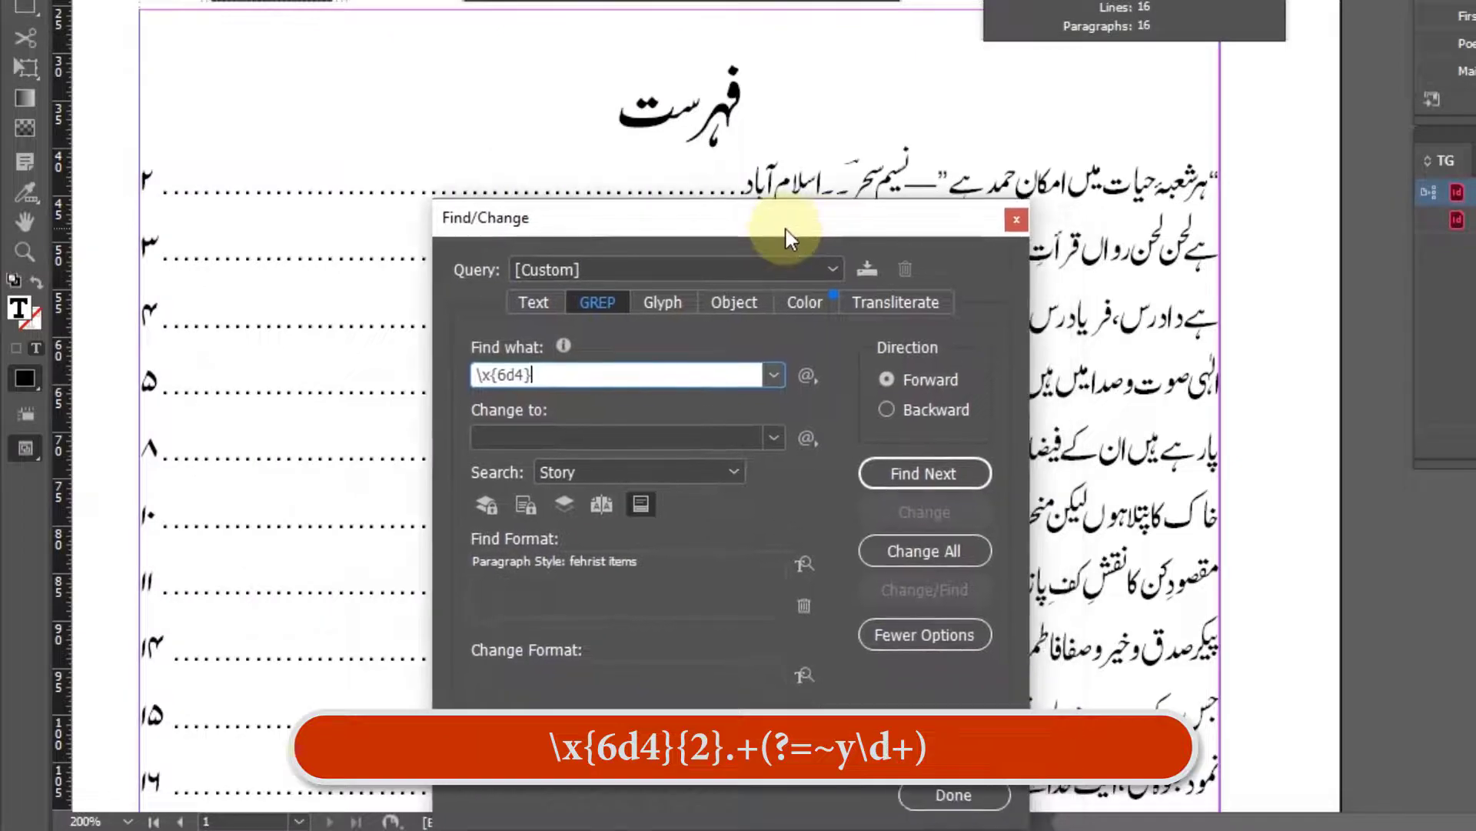
Extend the find expression to \x{6d4}{2}.+ so it covers both dashes and the text following them.
type("{}")
left_click_drag(788, 239, 762, 296)
left_click(750, 185)
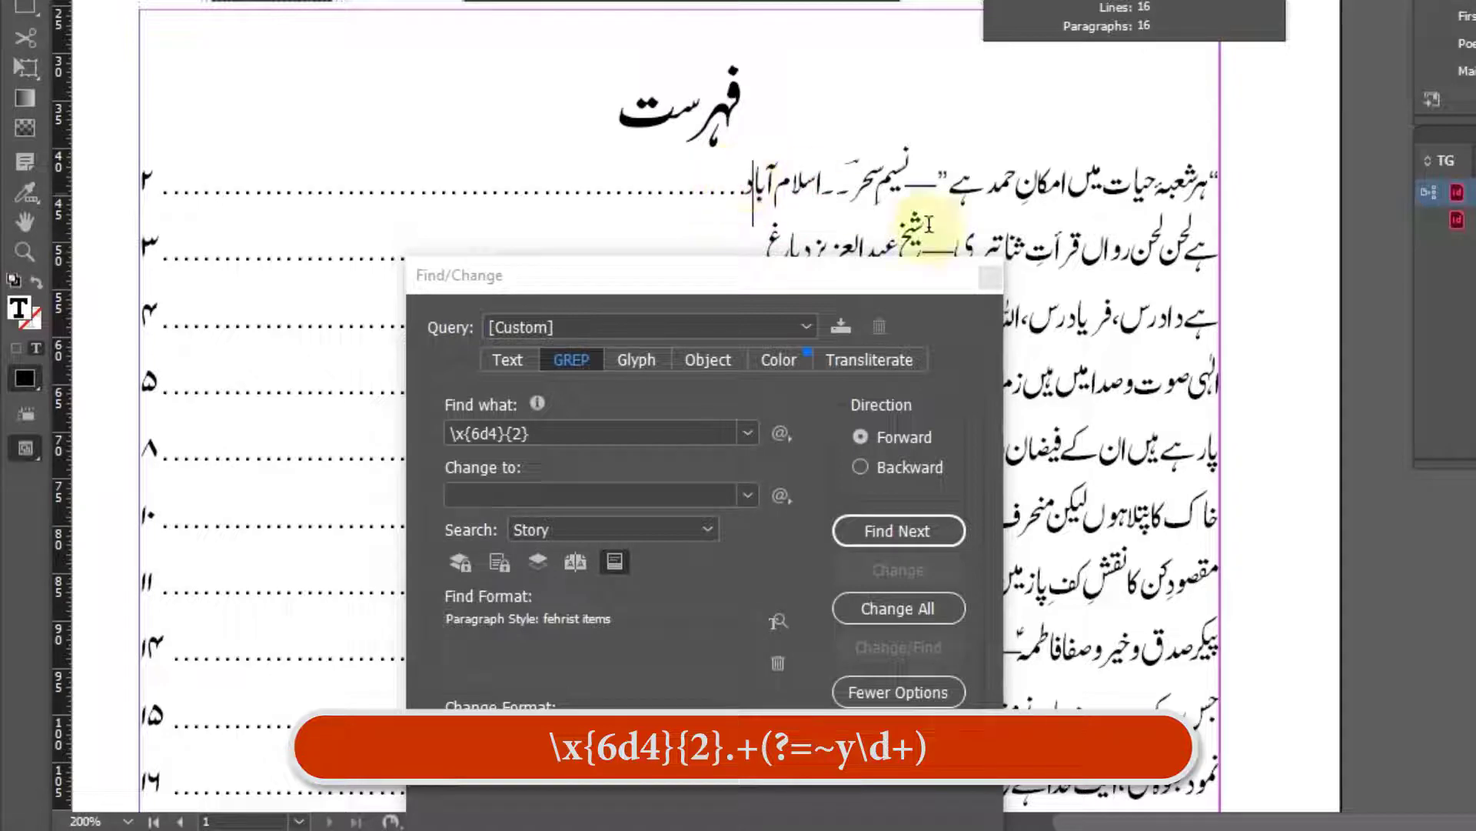
left_click(588, 432)
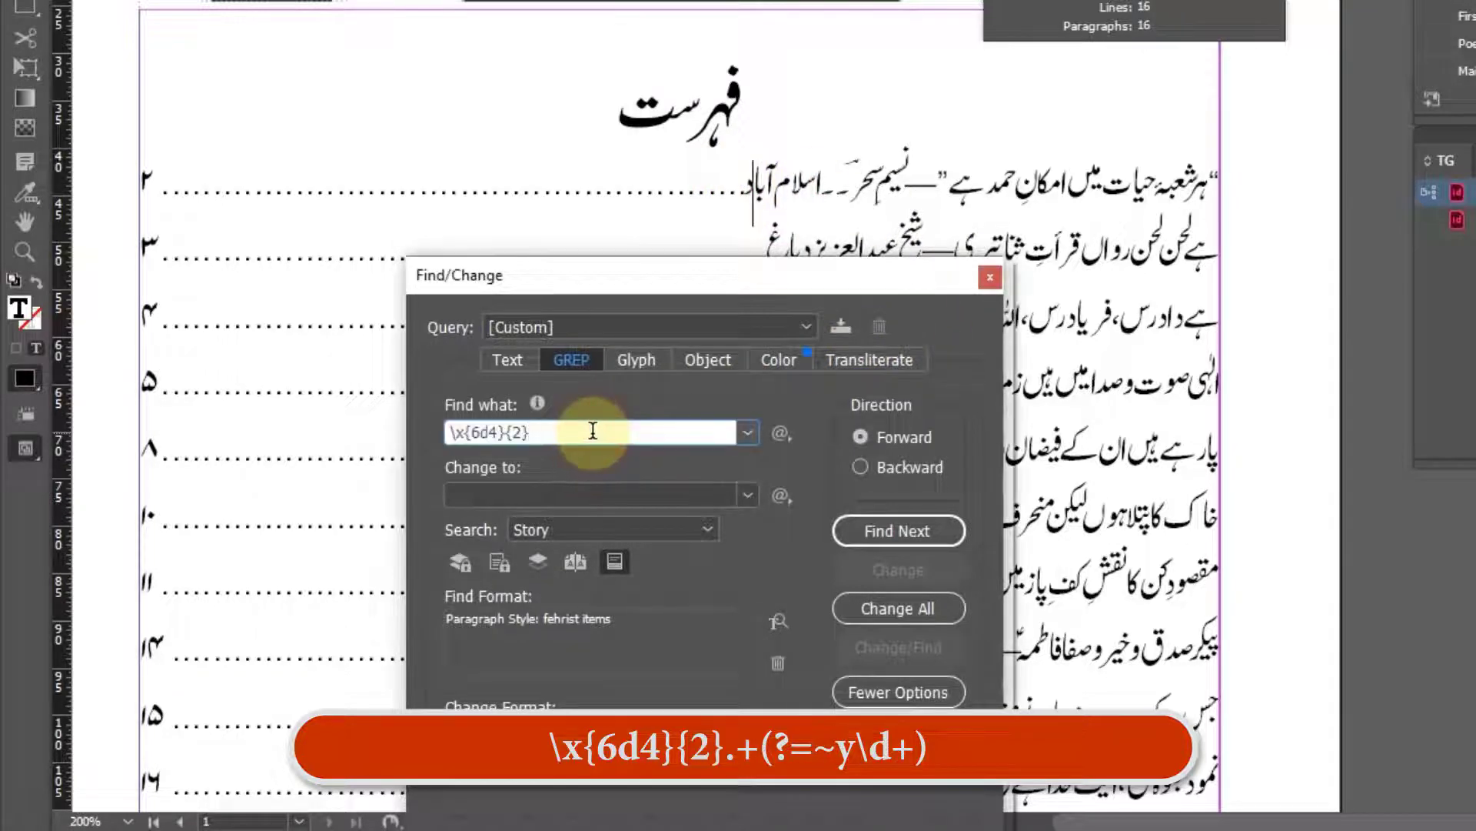
type("+")
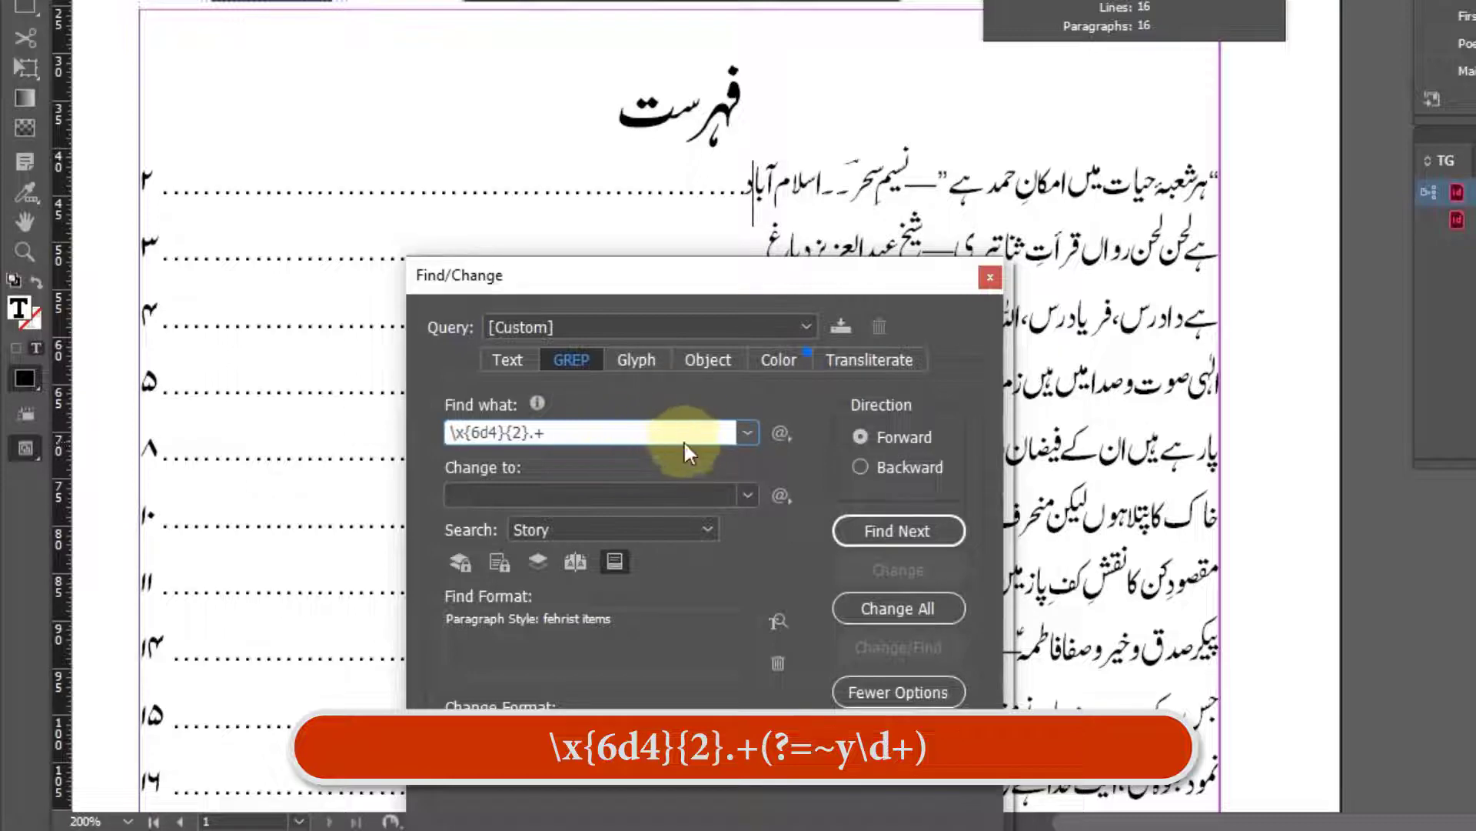
Append the lookahead (?=\~y\d+) to the end of the find expression.
type("()")
key("Left")
type("?=\\~y\\d+")
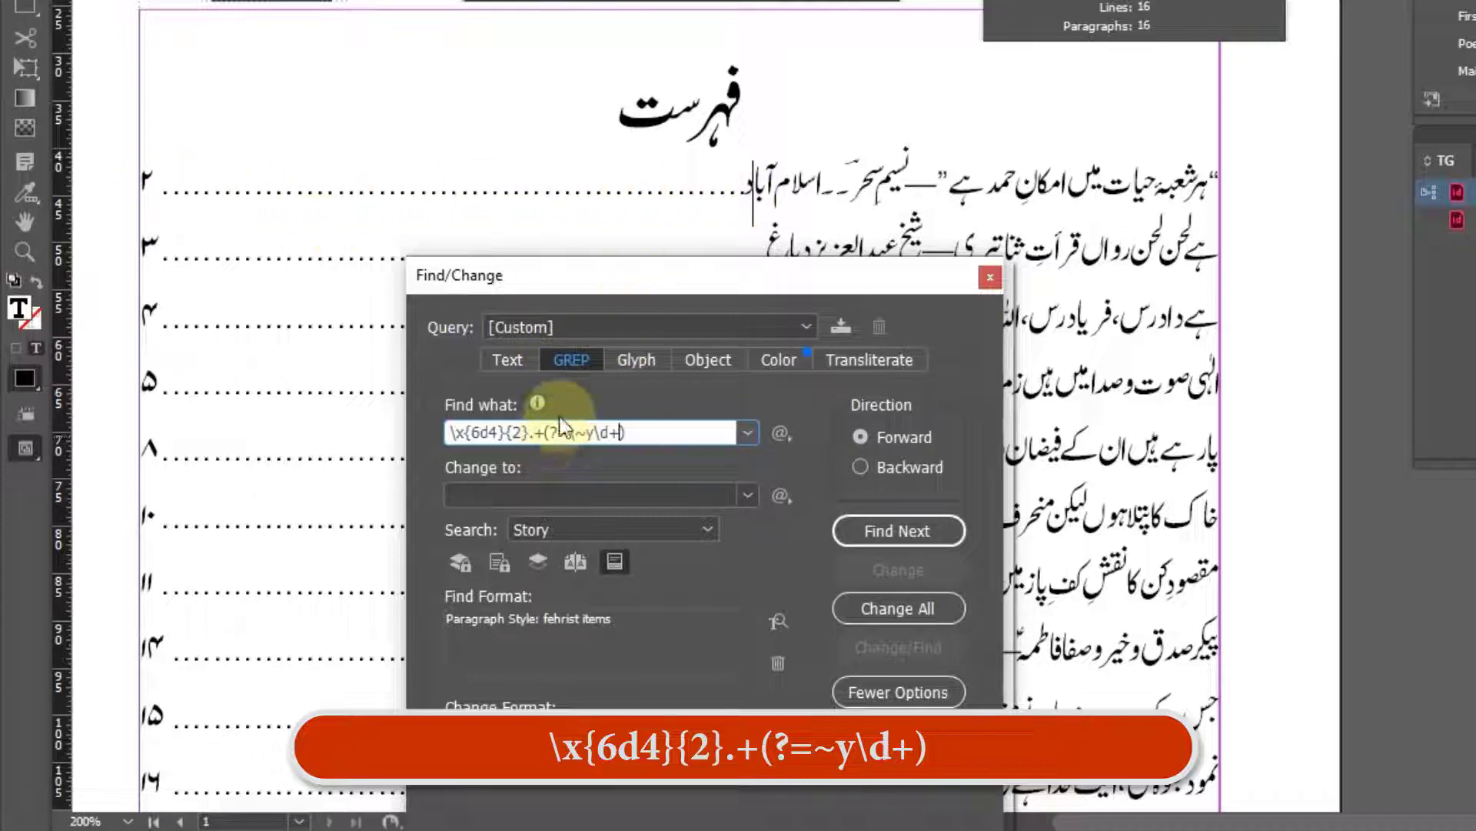
key("Return")
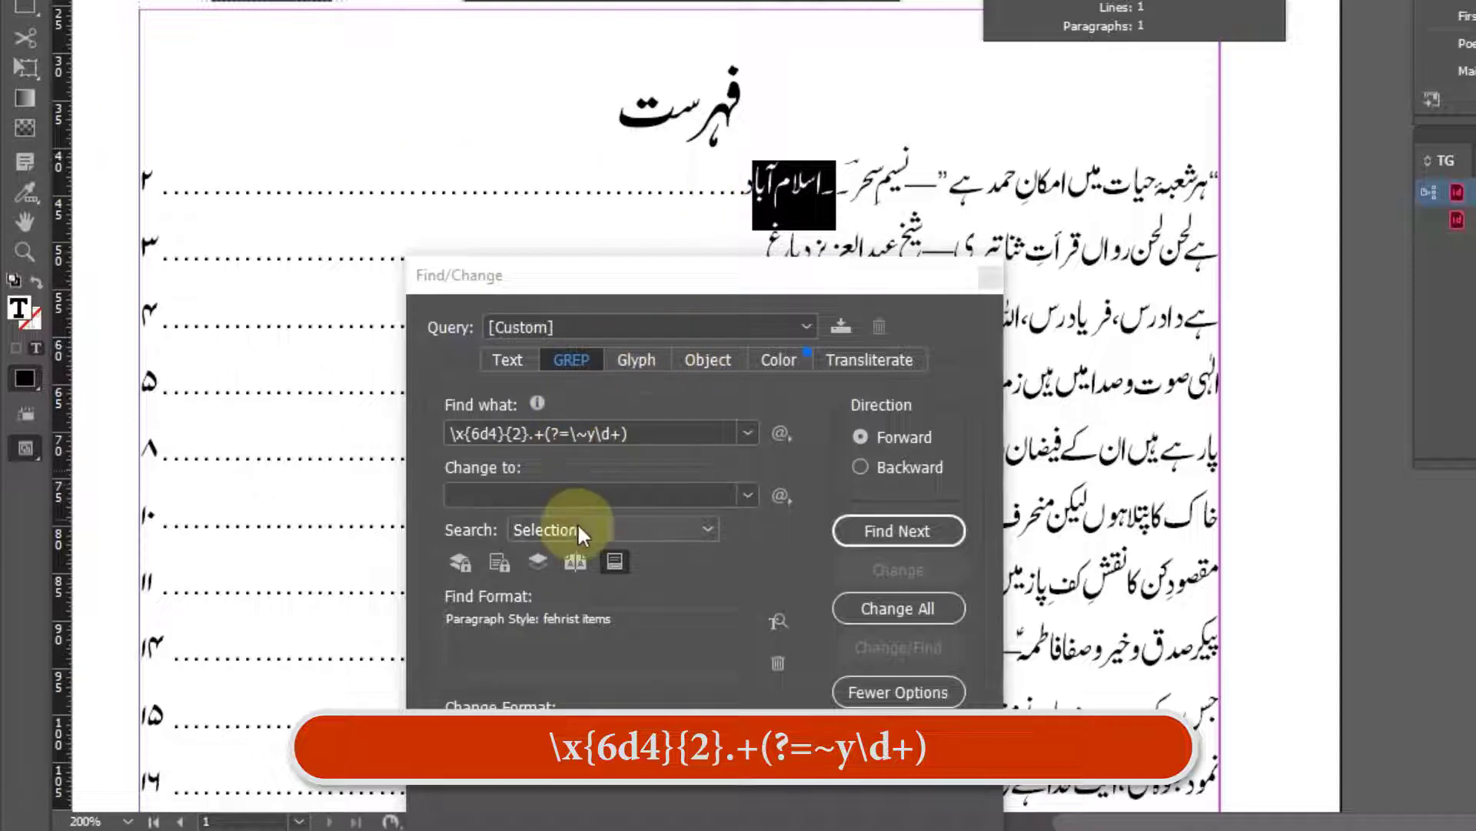
Place the text cursor in the contents heading and try to find the expression's next match in the story.
left_click_drag(735, 288, 623, 266)
left_click(696, 100)
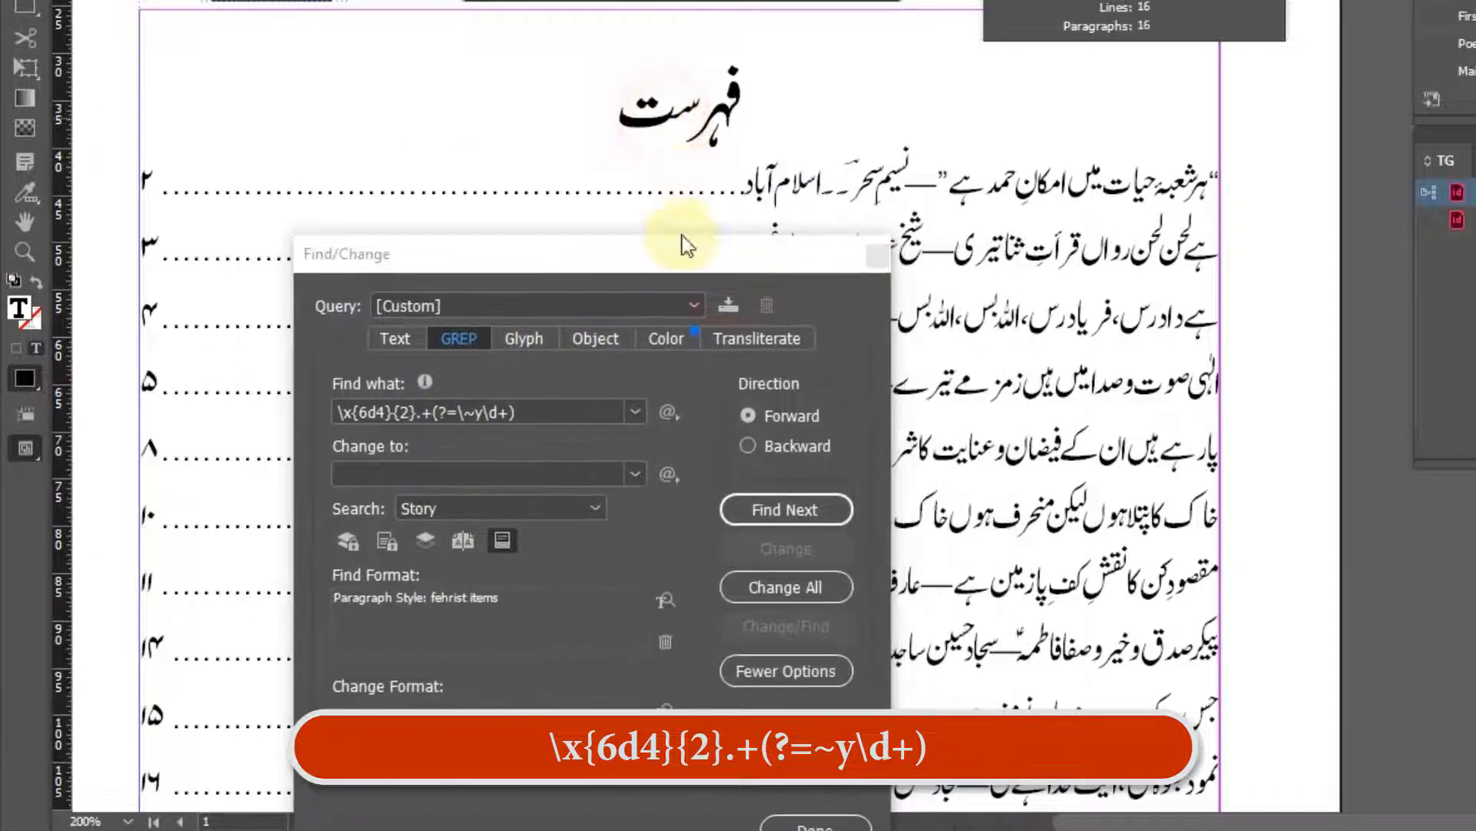
left_click(775, 512)
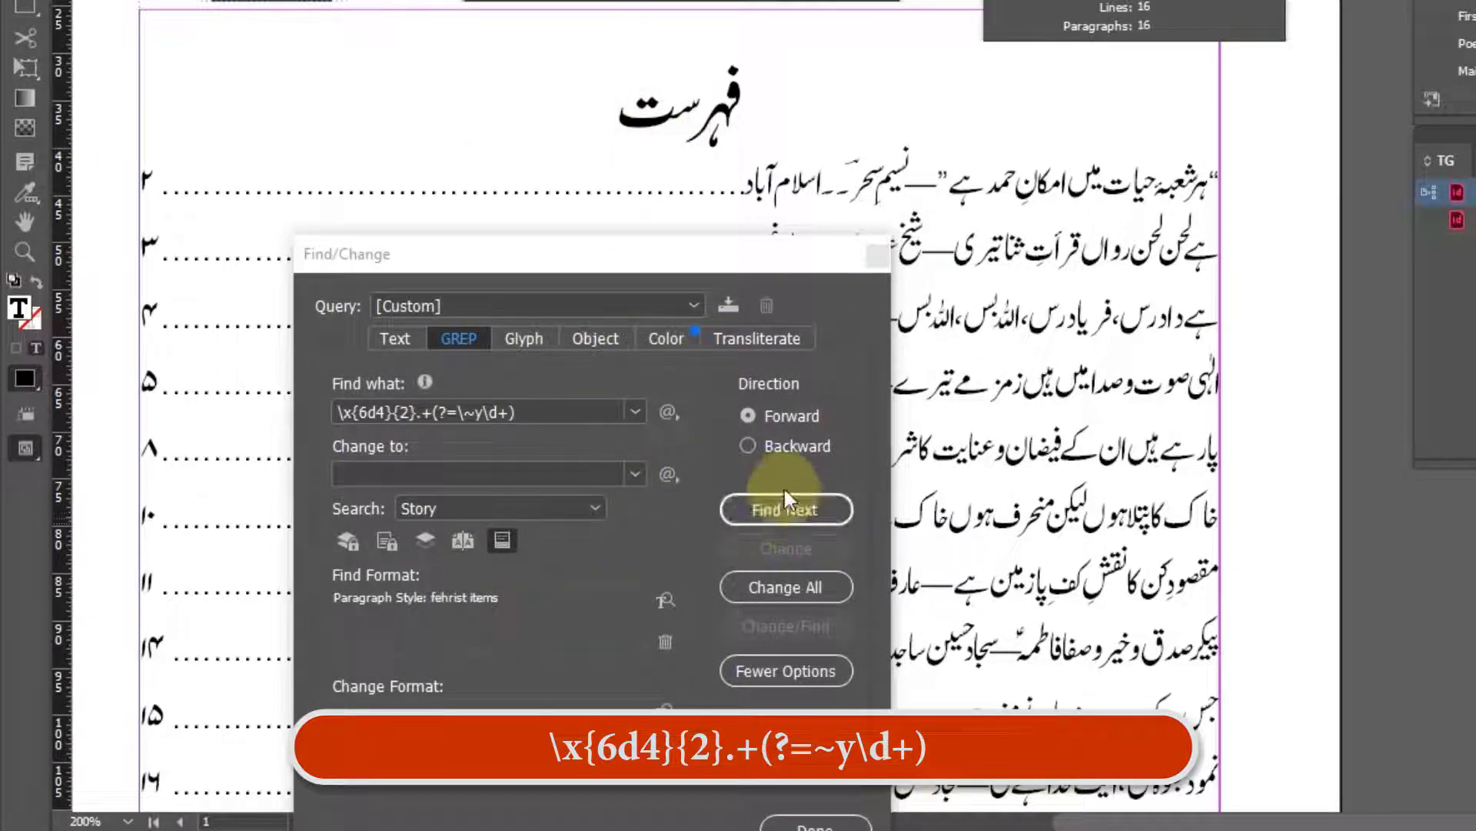
left_click(806, 519)
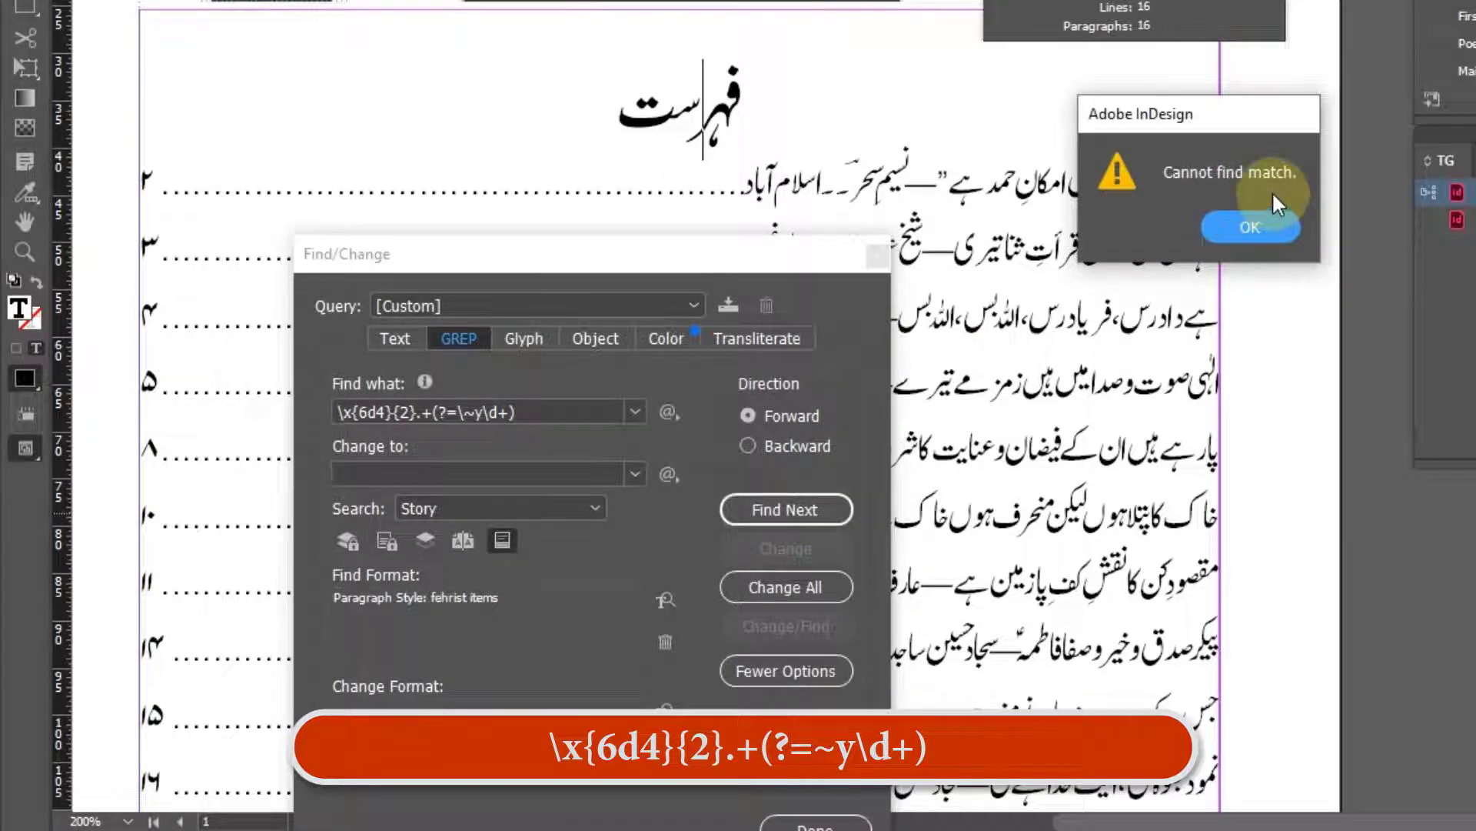
left_click(1260, 229)
Correct the find expression to \x{6d4}{2}.+(?=~y\d+) and step through its first two matches.
left_click(570, 411)
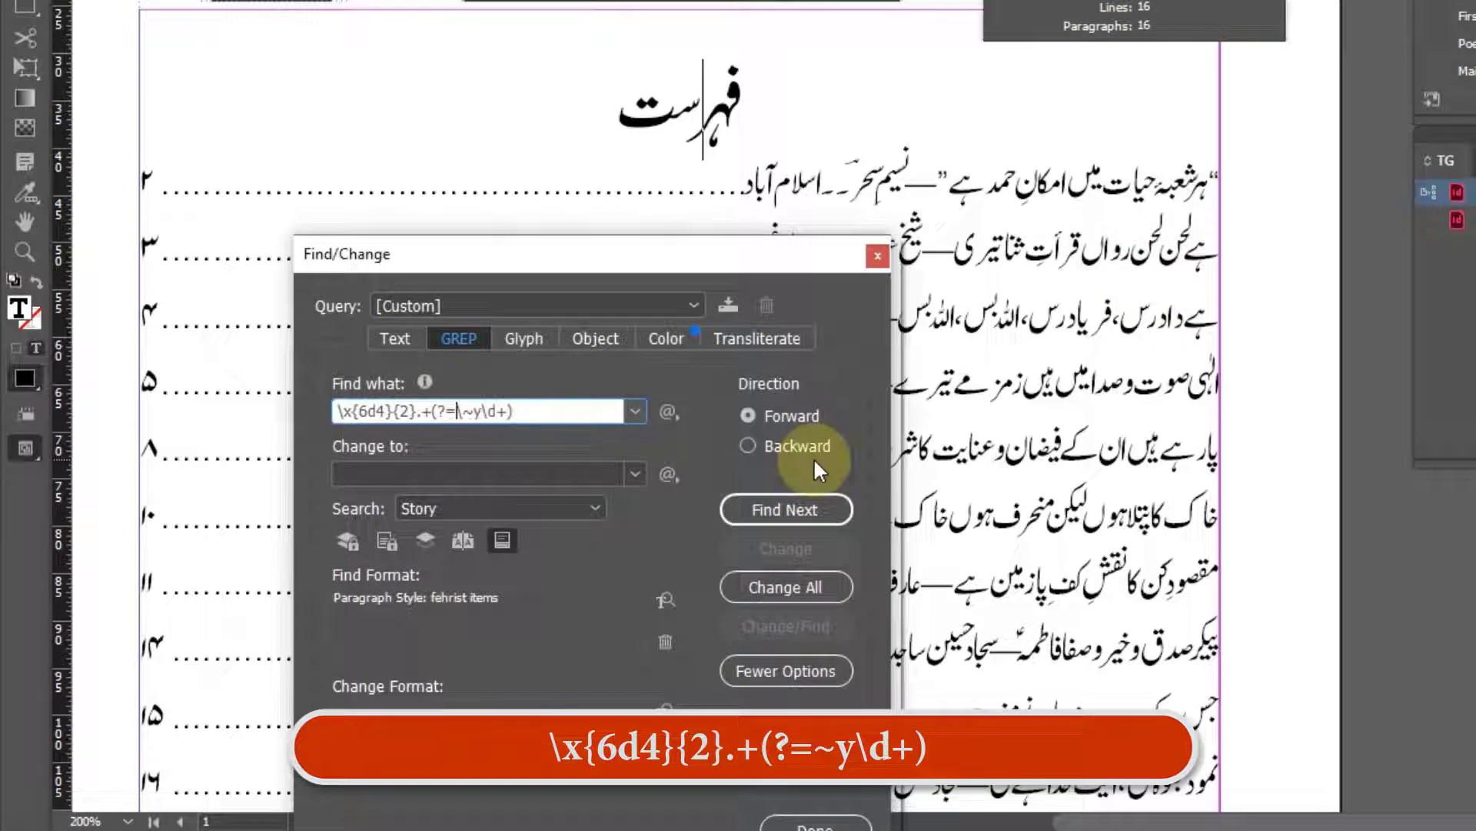
key("BackSpace")
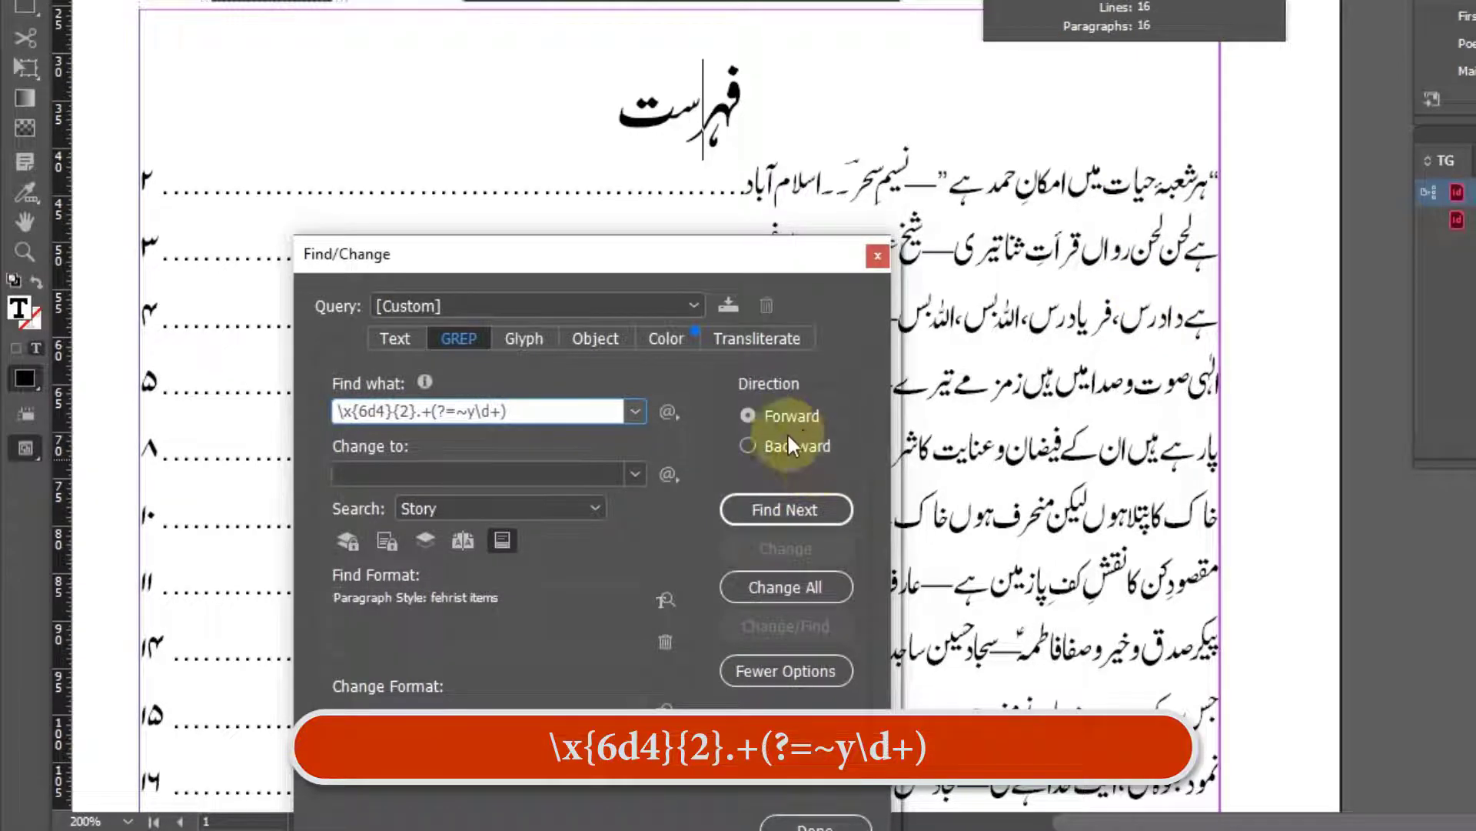
left_click(776, 508)
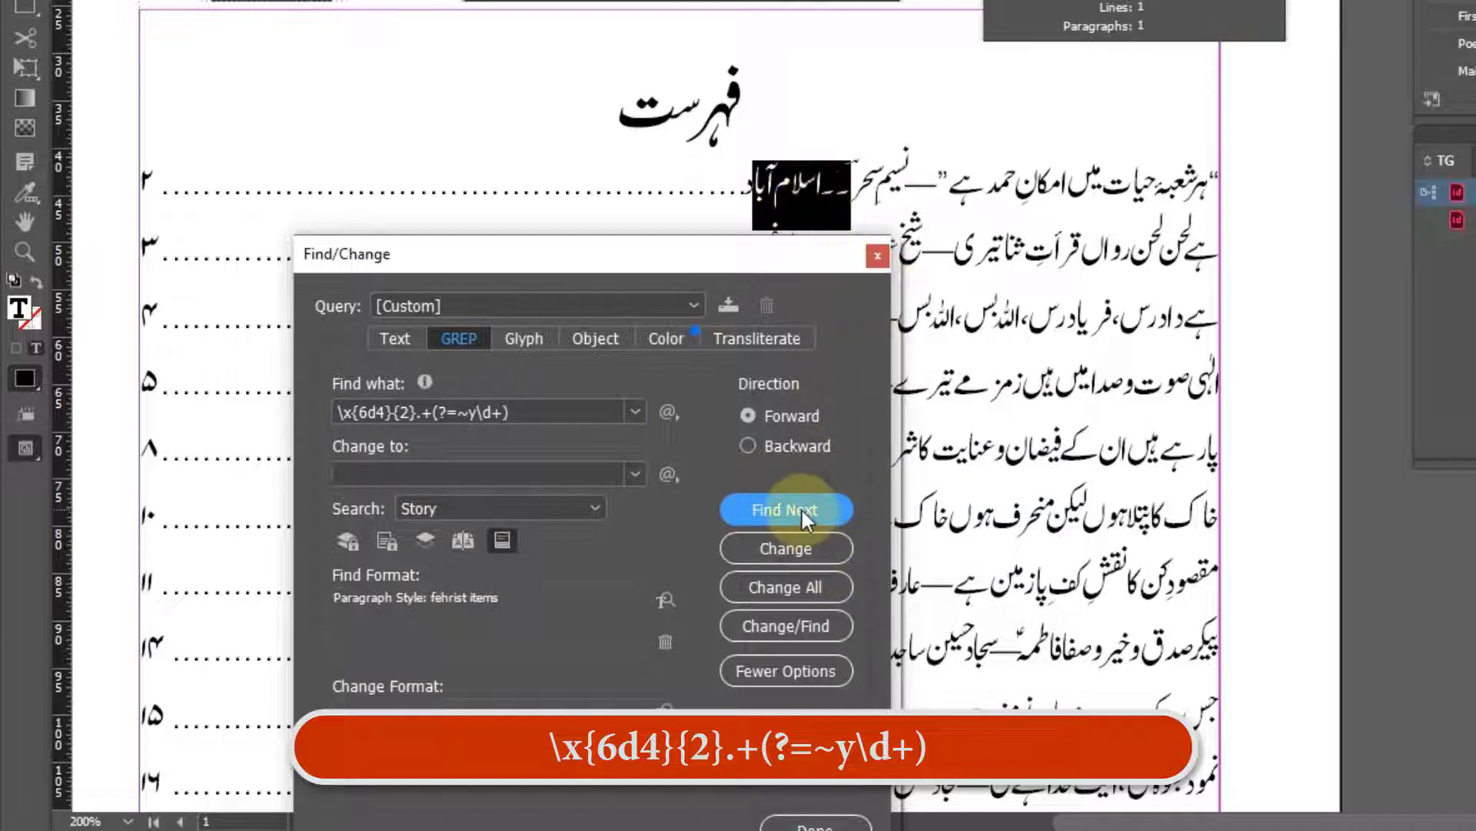
left_click(781, 510)
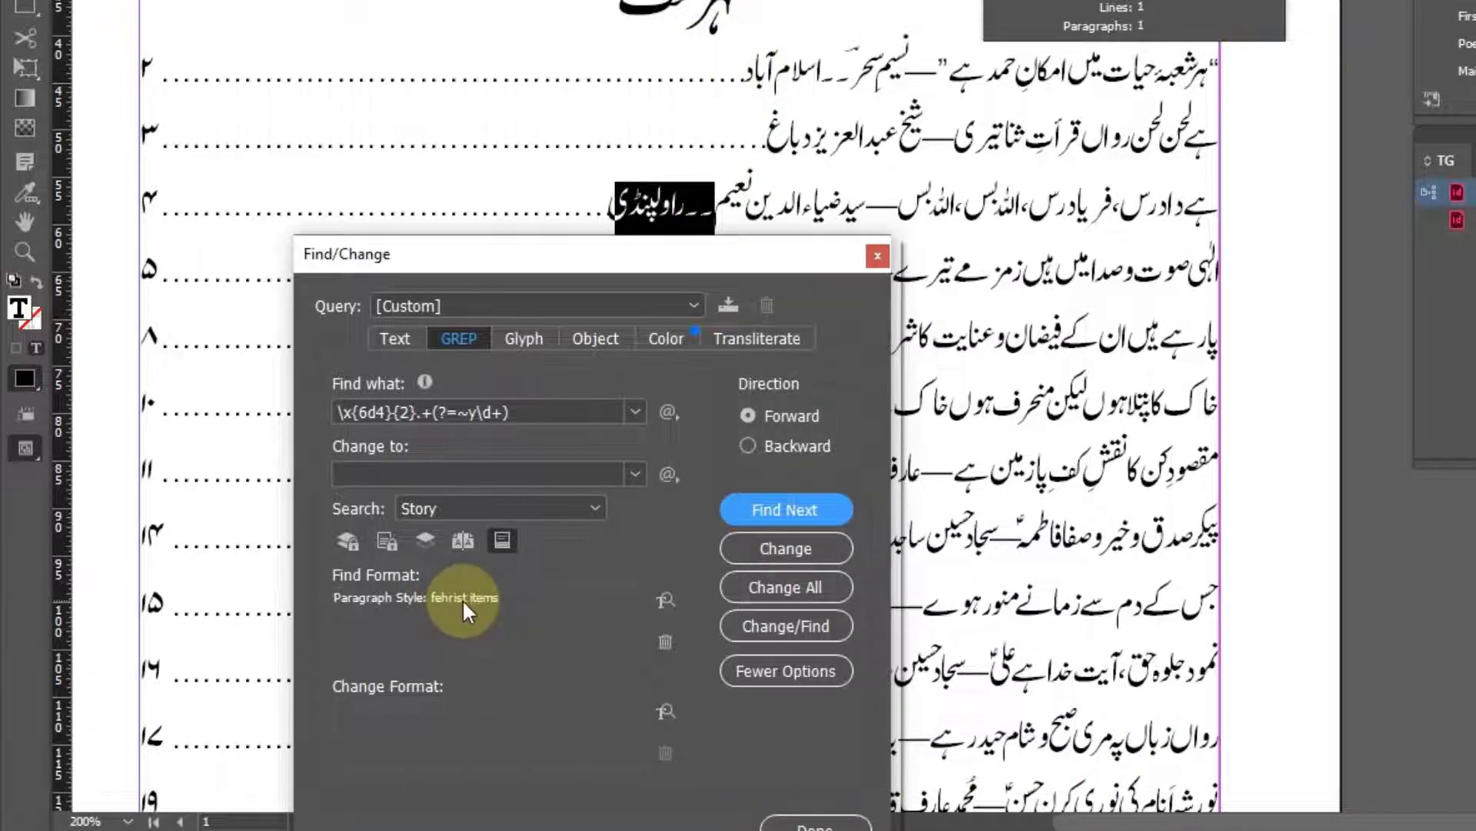
Replace all matches in the story with nothing to remove the dashes and city names, and close the find-and-replace.
left_click(771, 590)
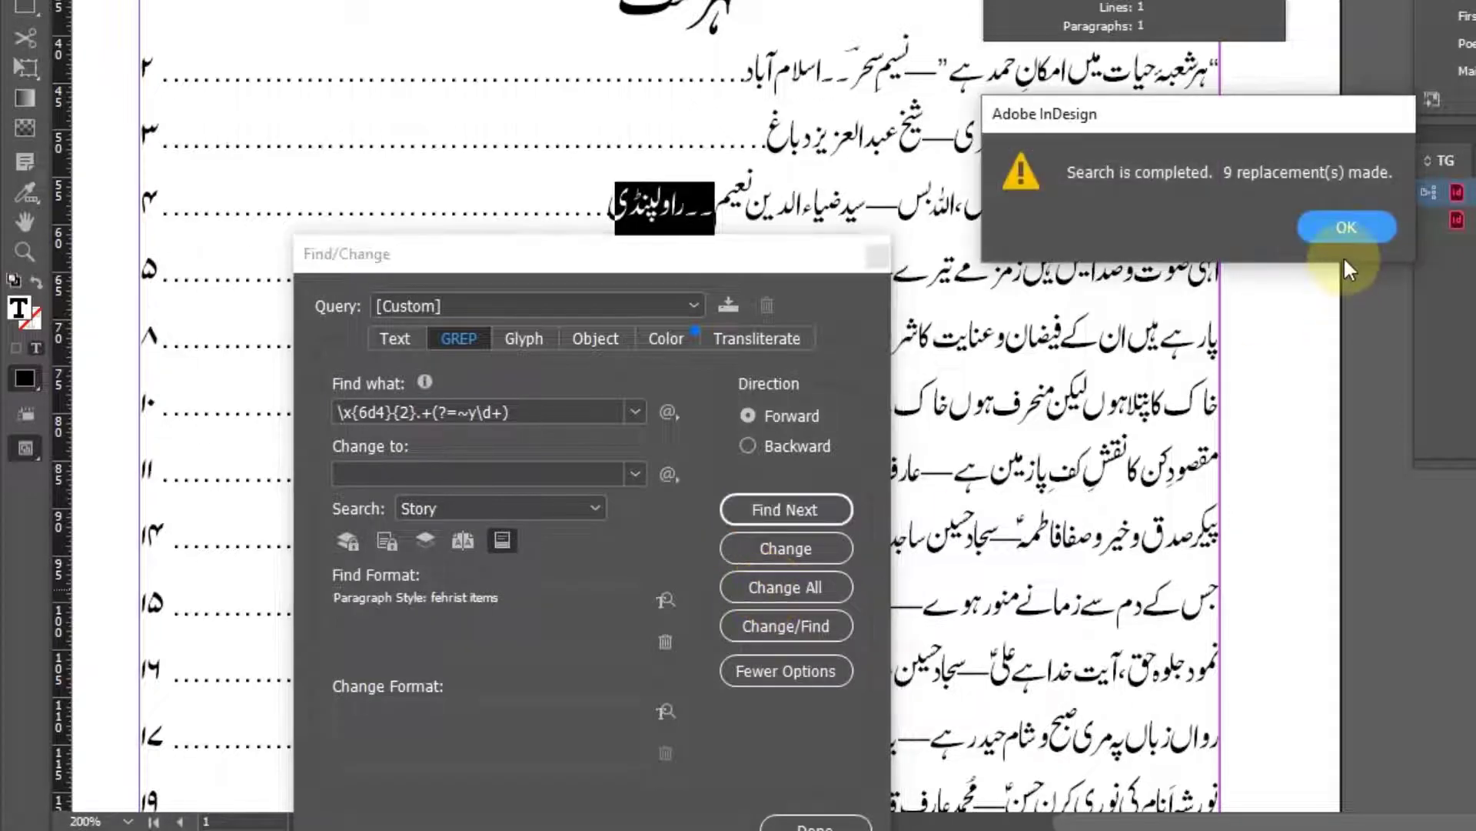
left_click(1338, 231)
left_click(834, 825)
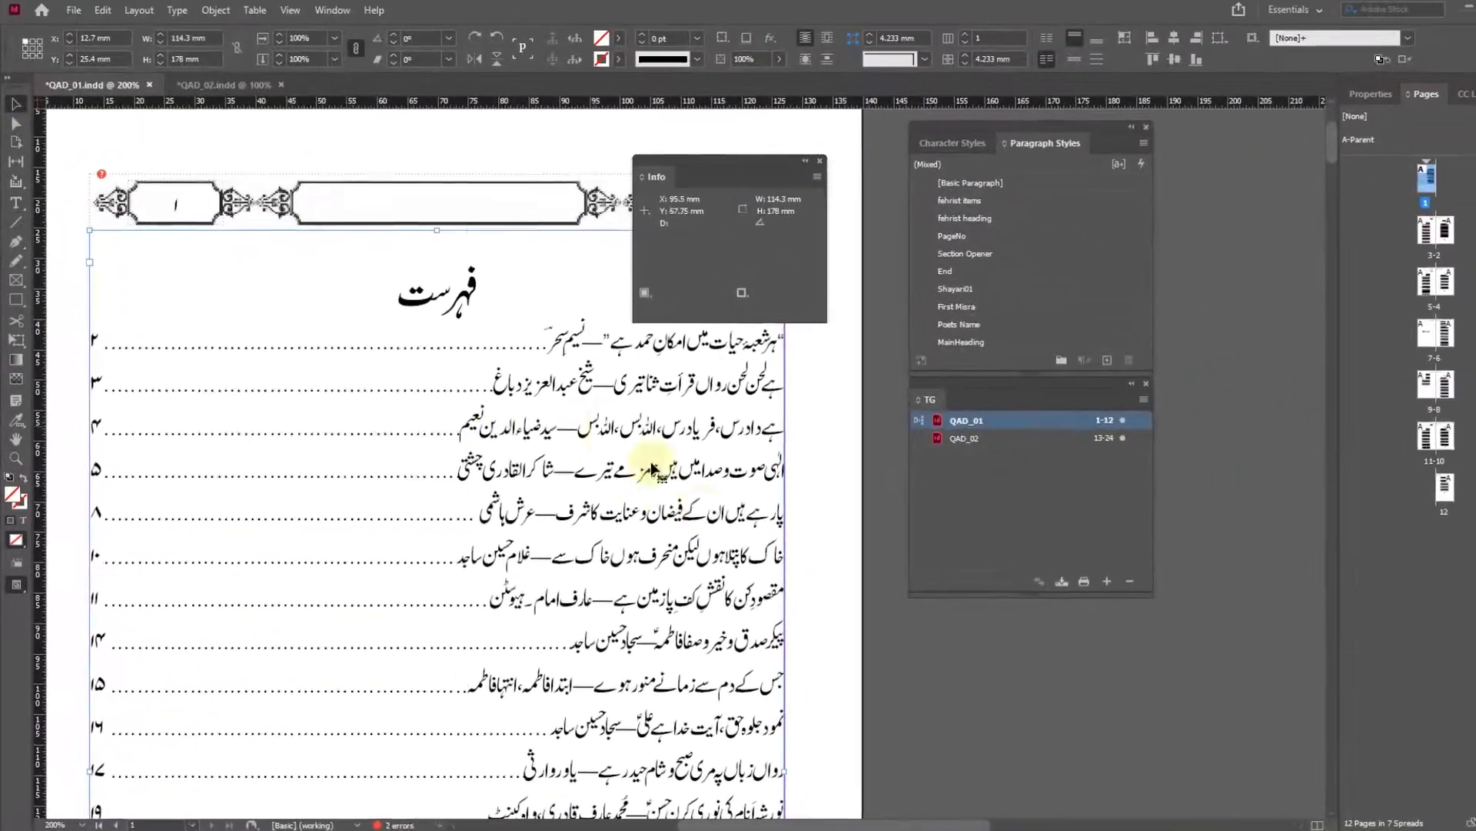
Review the contents list from the heading to the last entry, checking the poets' names and page numbers.
left_click(1284, 452)
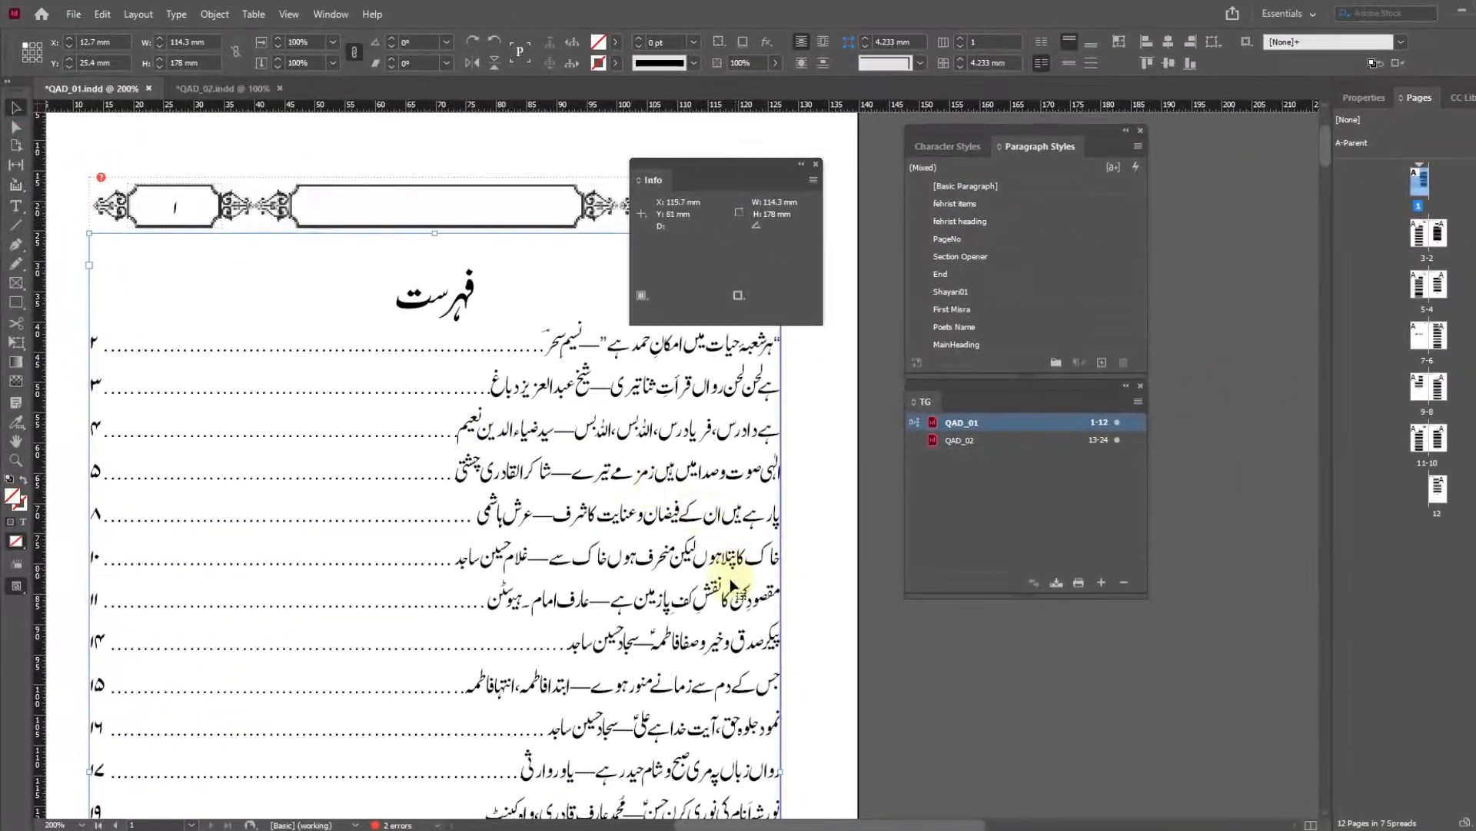
scroll(538, 567, "down", 1)
scroll(538, 567, "right", 2)
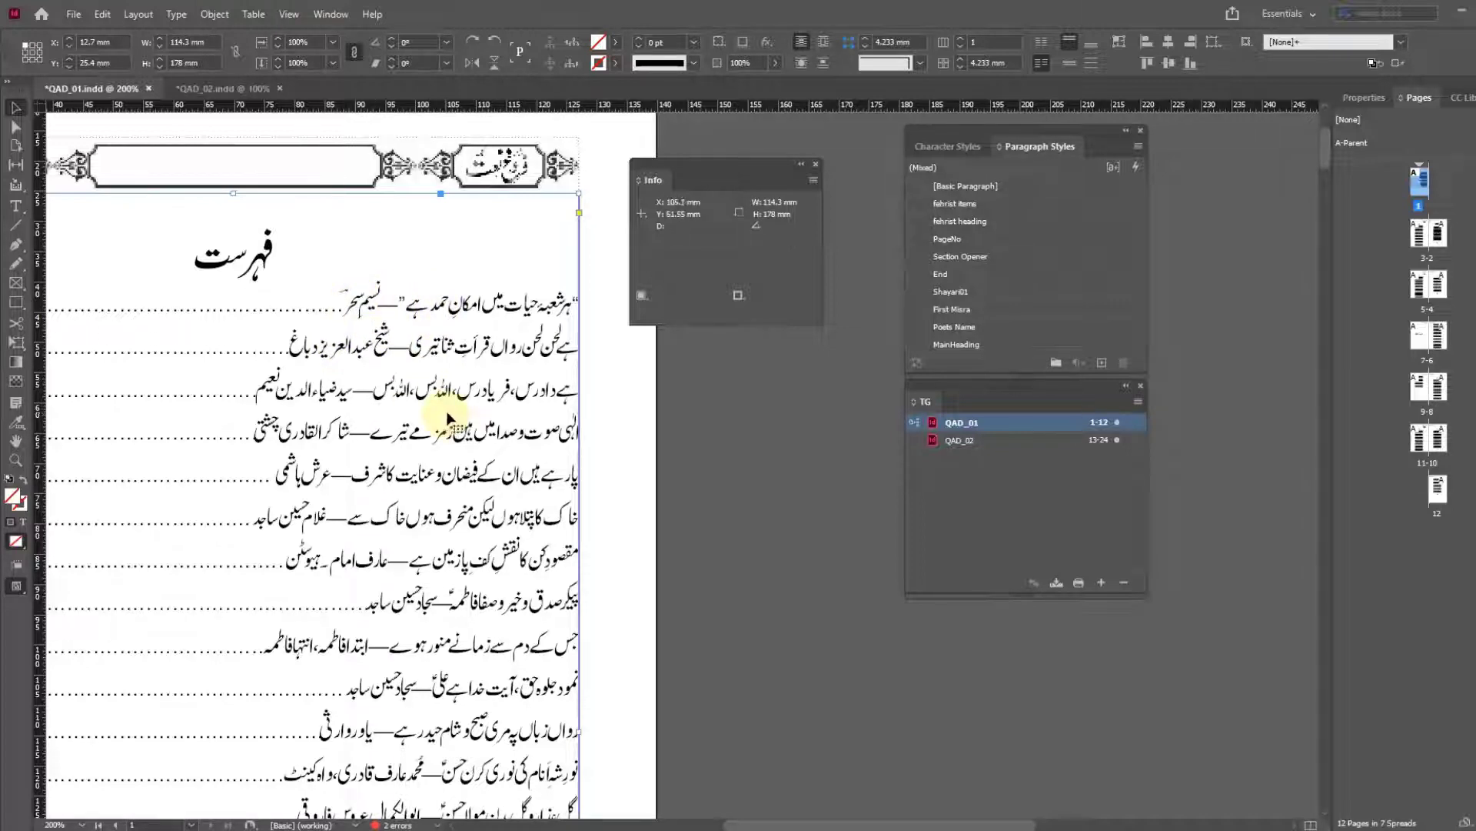
scroll(487, 464, "down", 2)
scroll(514, 412, "up", 1)
scroll(513, 412, "down", 2)
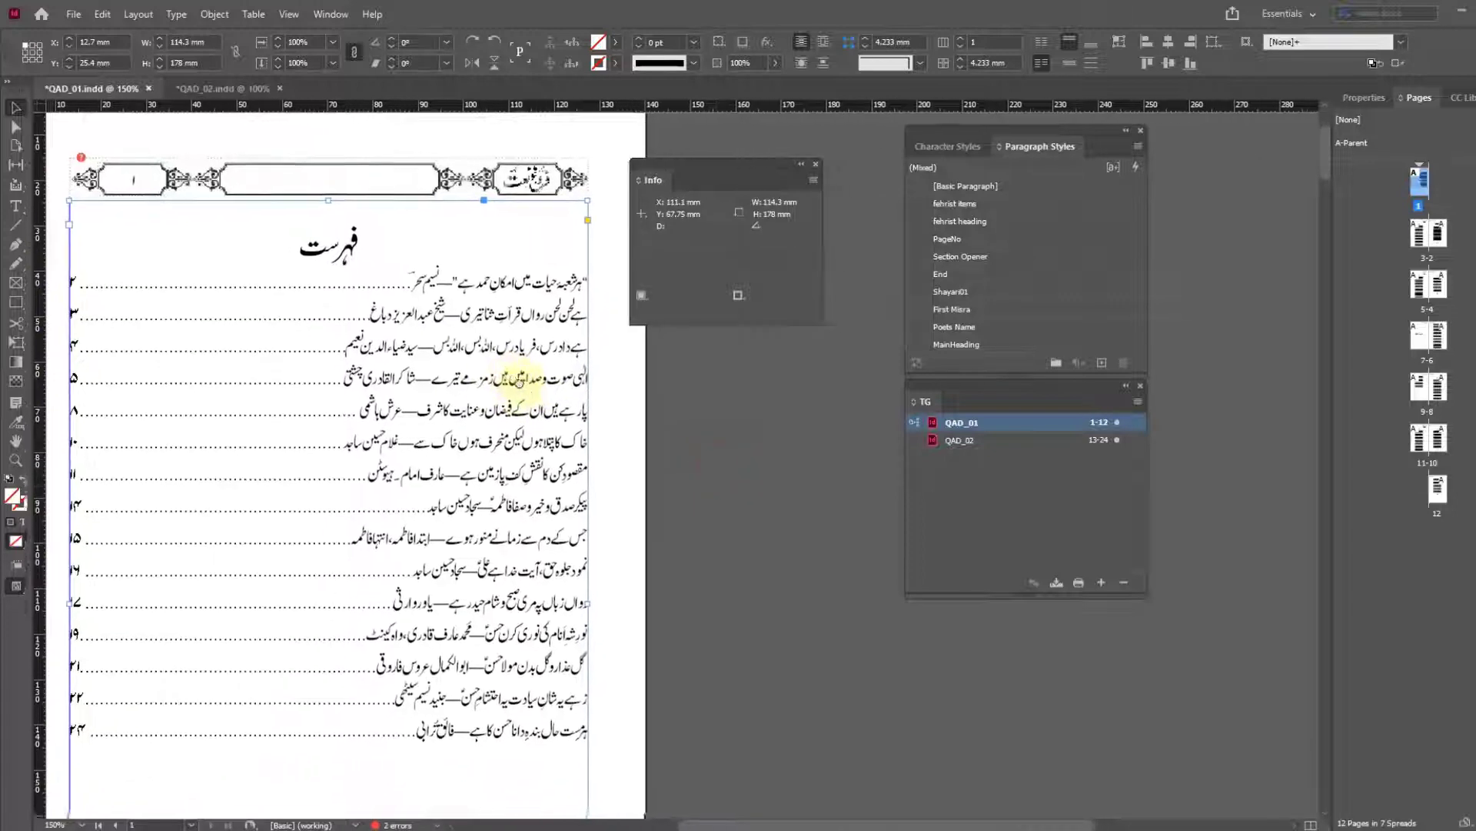